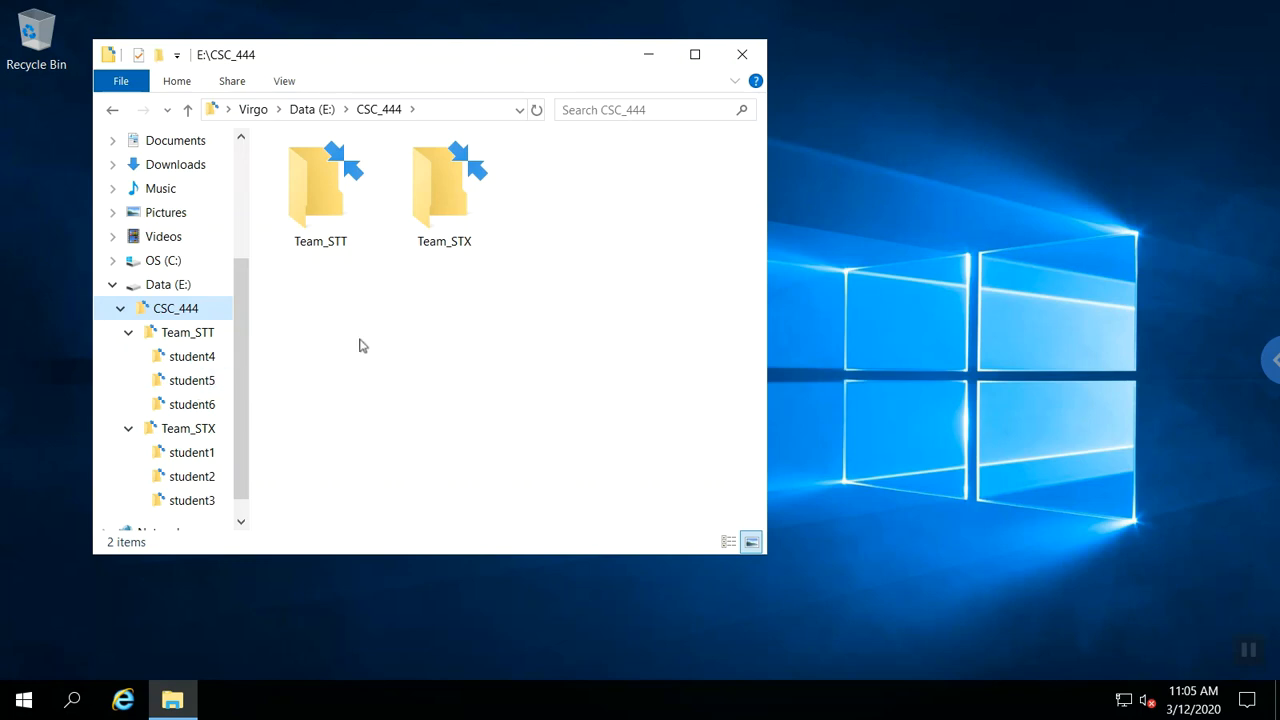
Review the inherited advanced permission entries on CSC_444 in Data (E:), then cancel out.
left_click(189, 288)
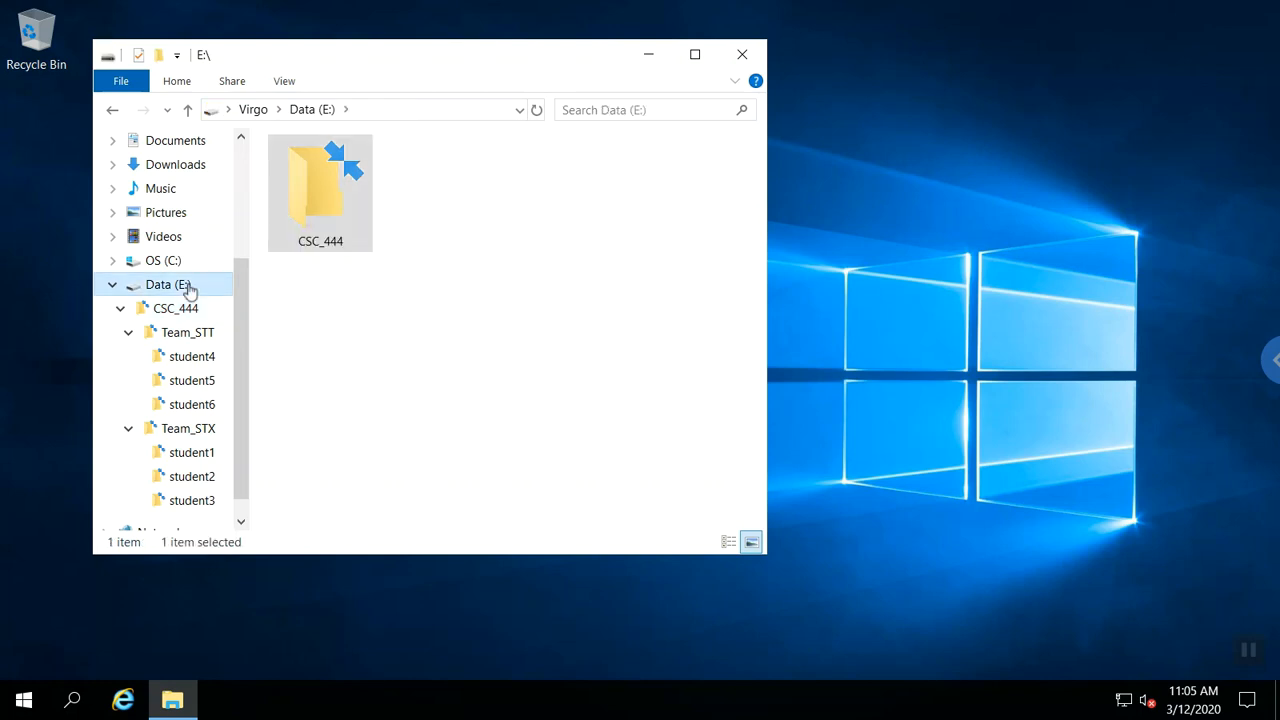
right_click(317, 232)
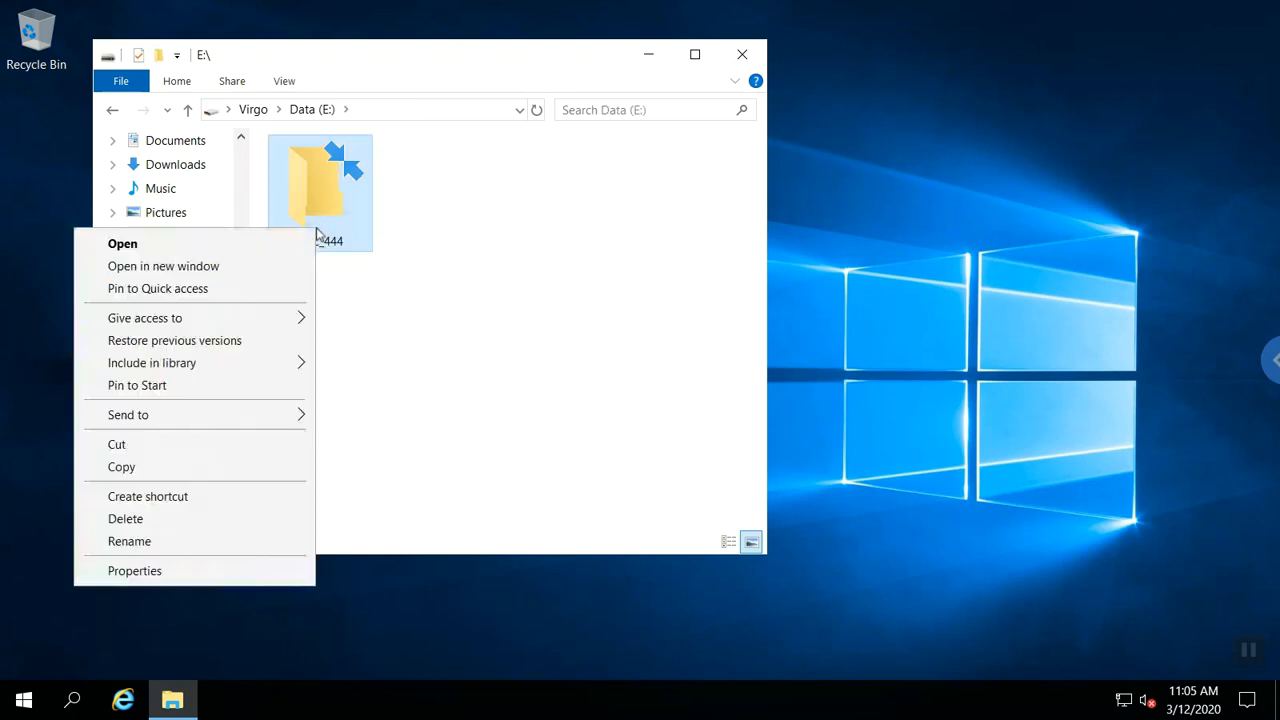
left_click(134, 571)
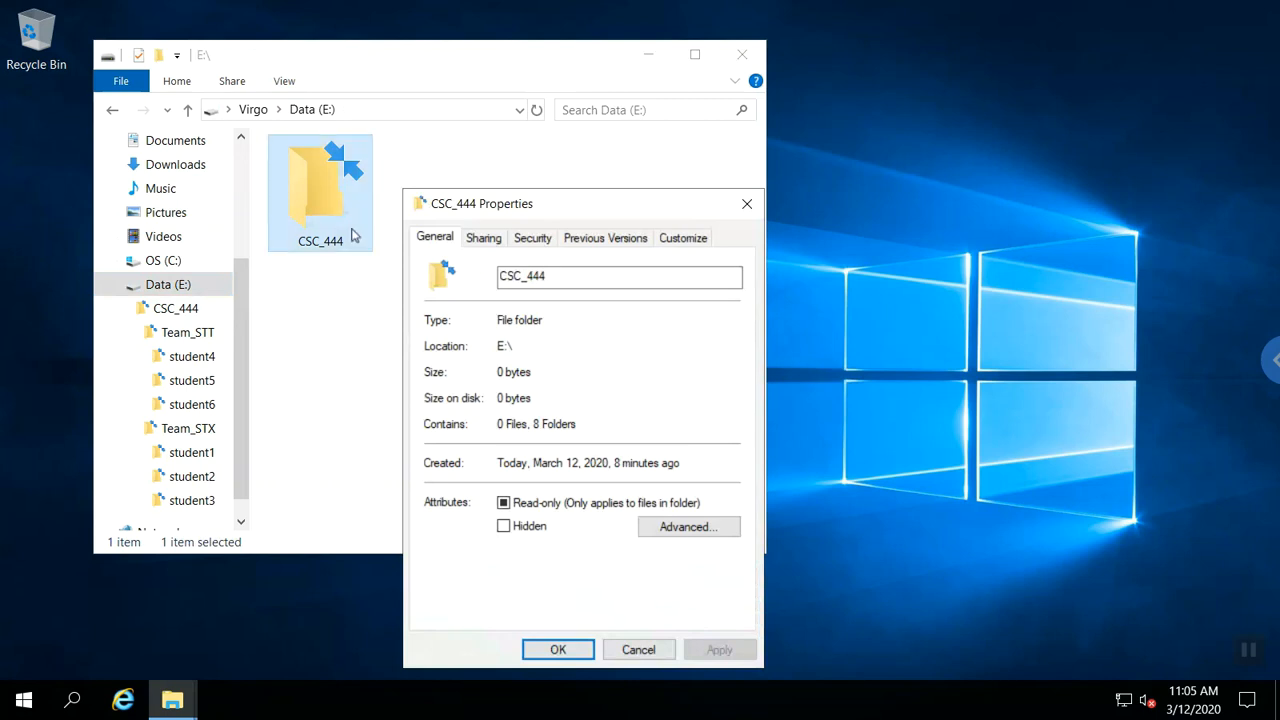
left_click(532, 240)
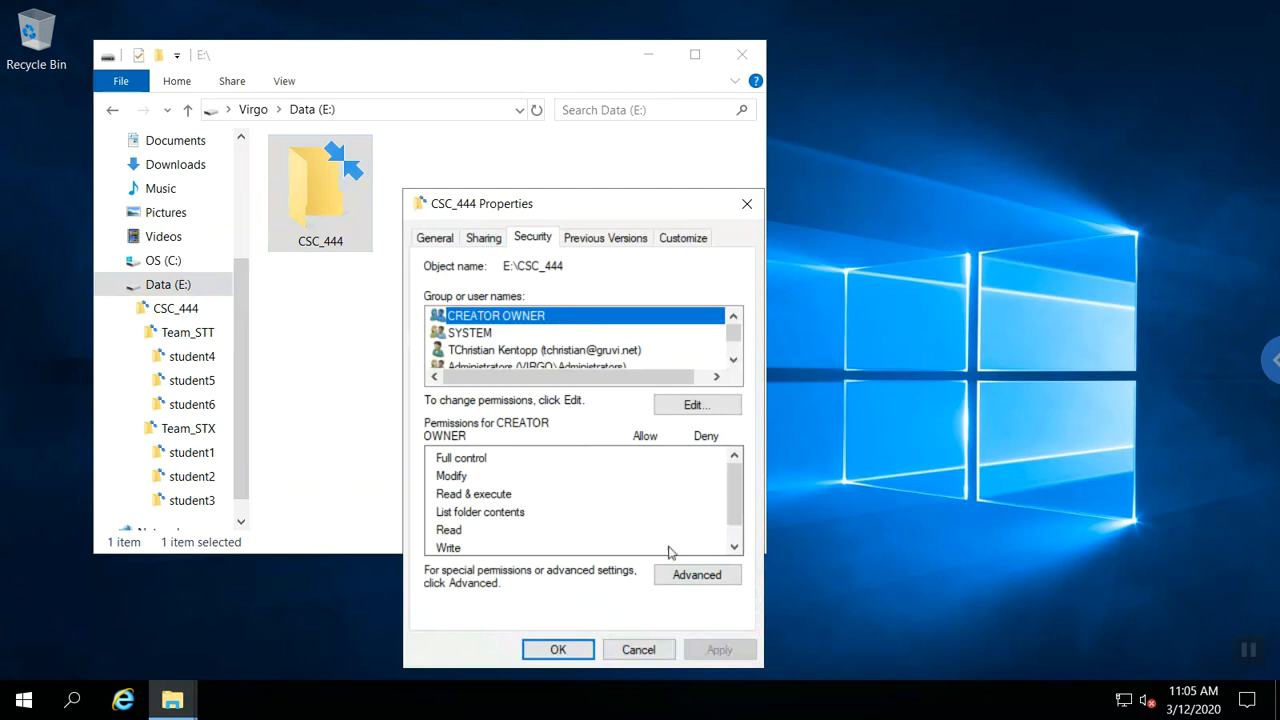
left_click(697, 575)
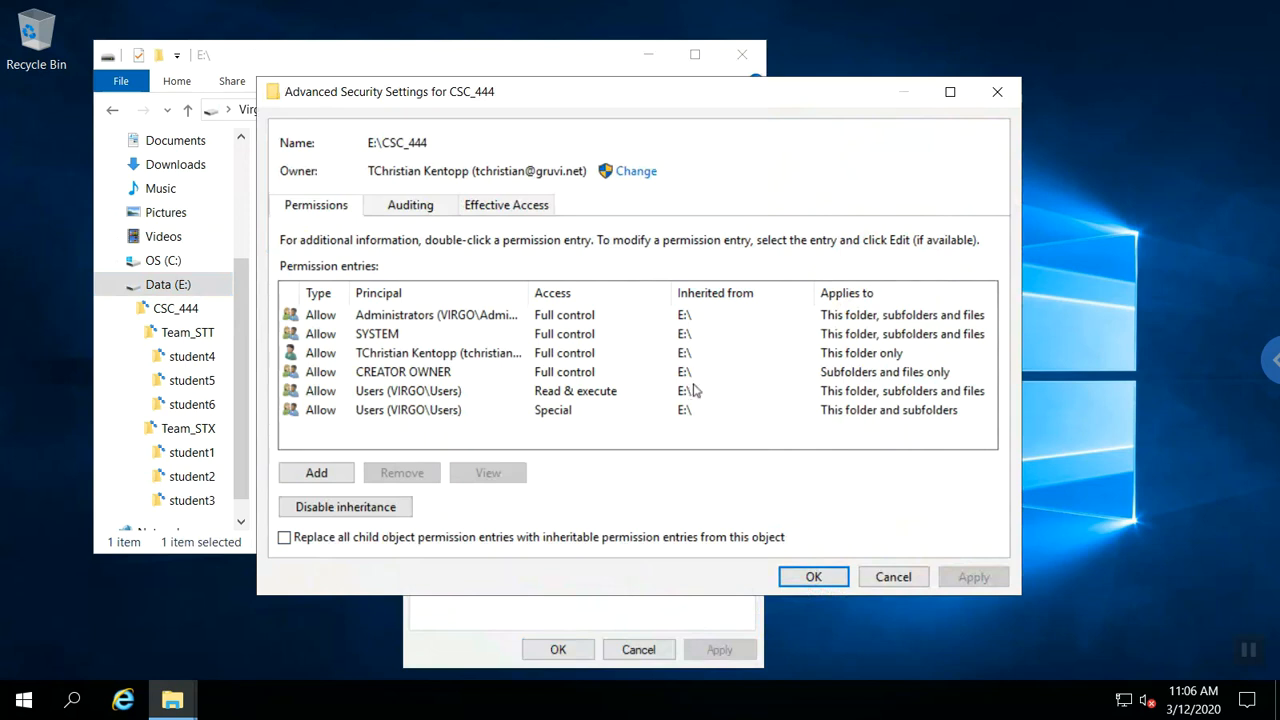
left_click(888, 578)
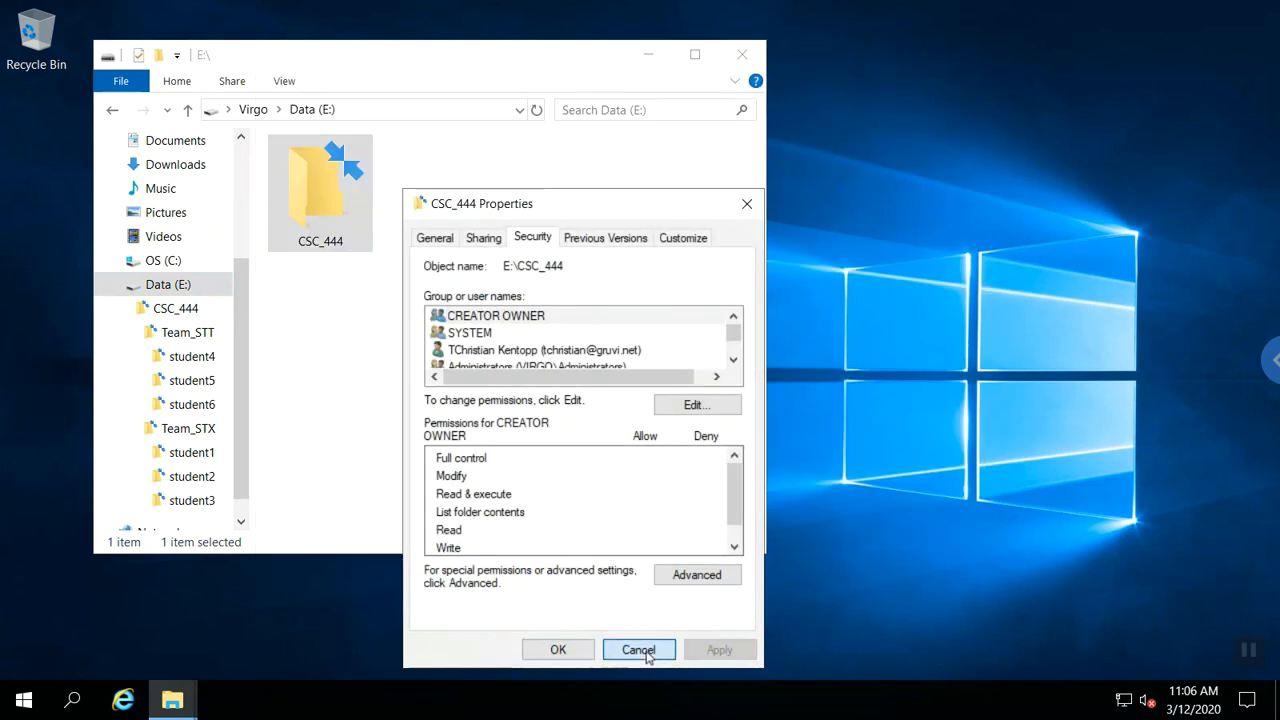
left_click(639, 650)
Inside CSC_444, review the Team_STT folder's advanced permission entries, then cancel out.
double_click(330, 240)
right_click(337, 248)
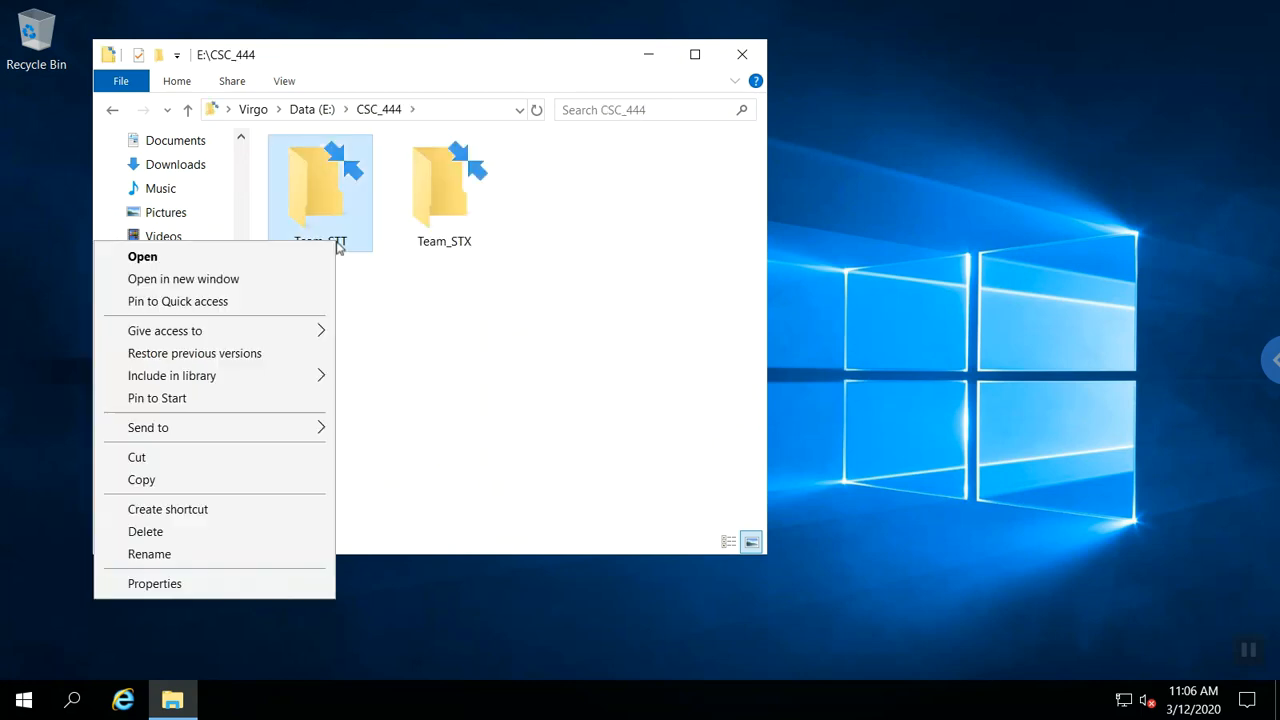
left_click(192, 585)
left_click(549, 237)
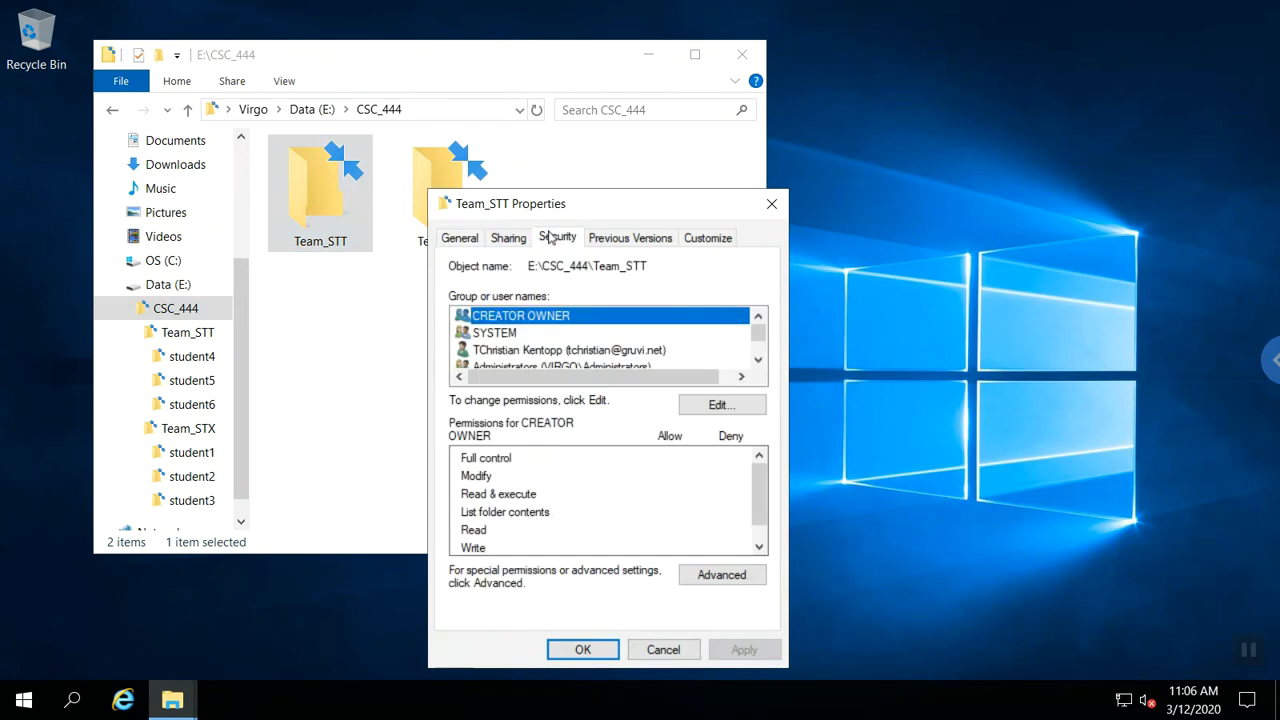
left_click(720, 576)
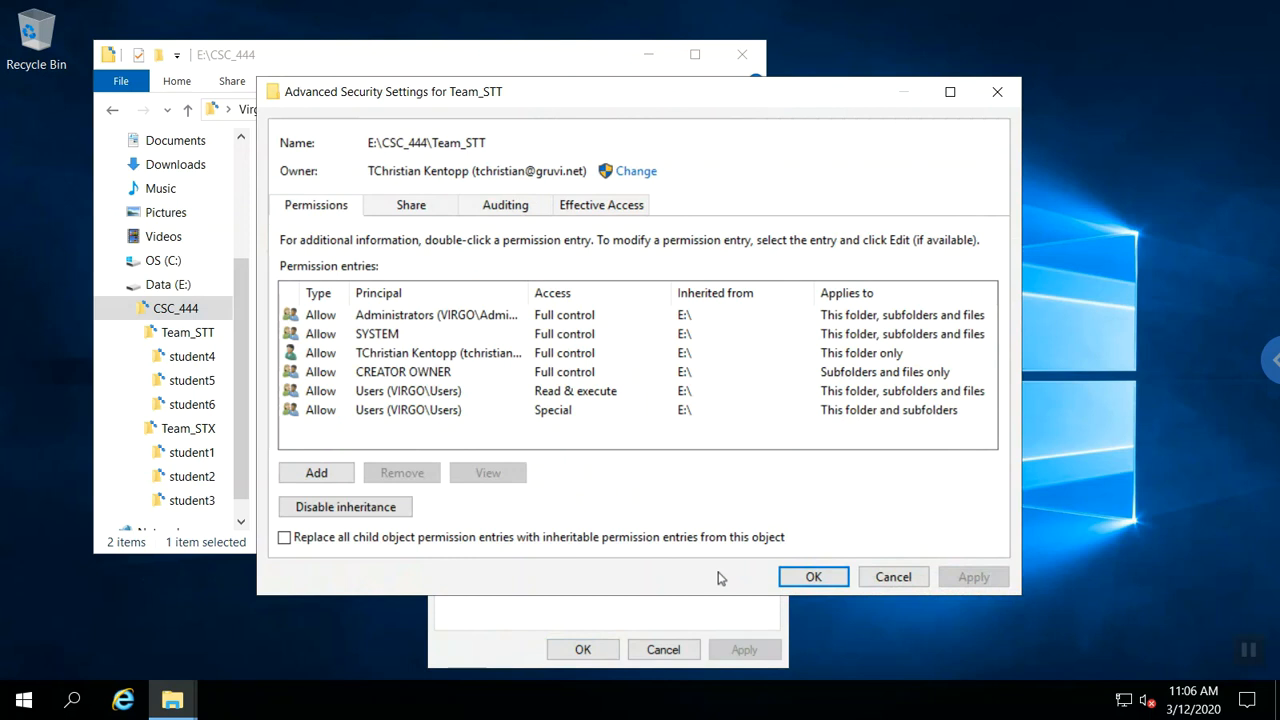
left_click(875, 580)
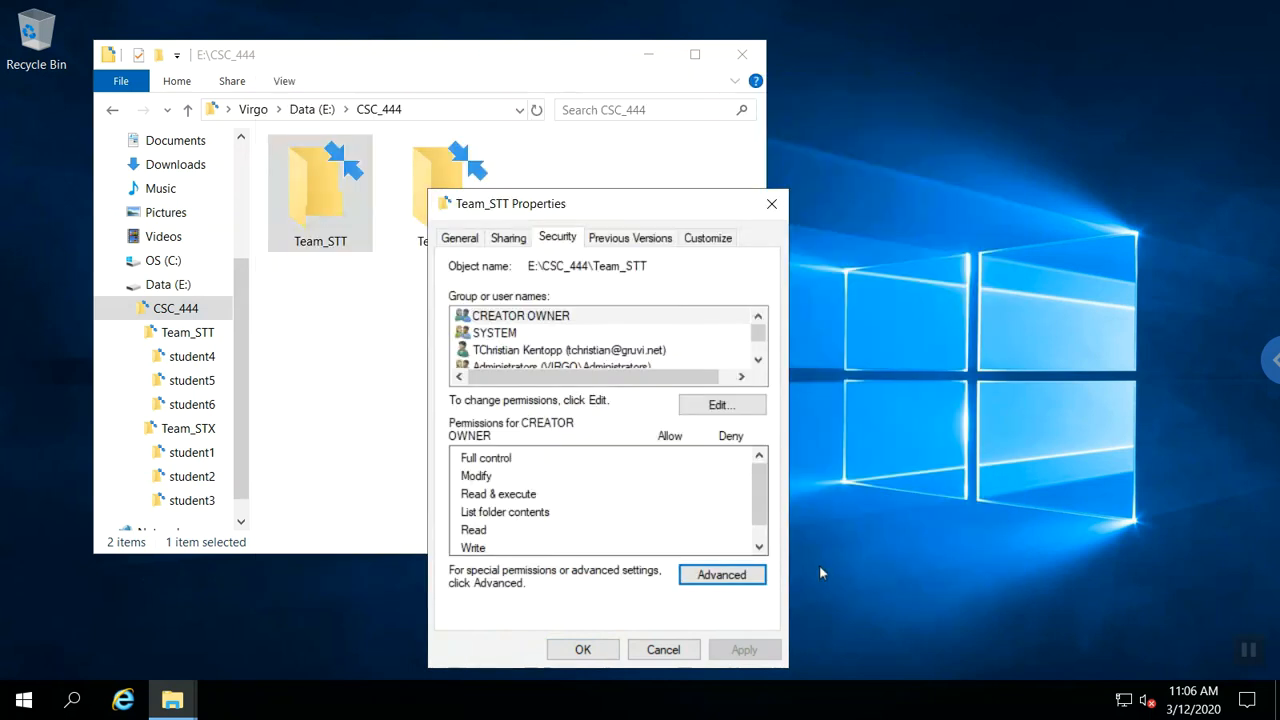
left_click(680, 646)
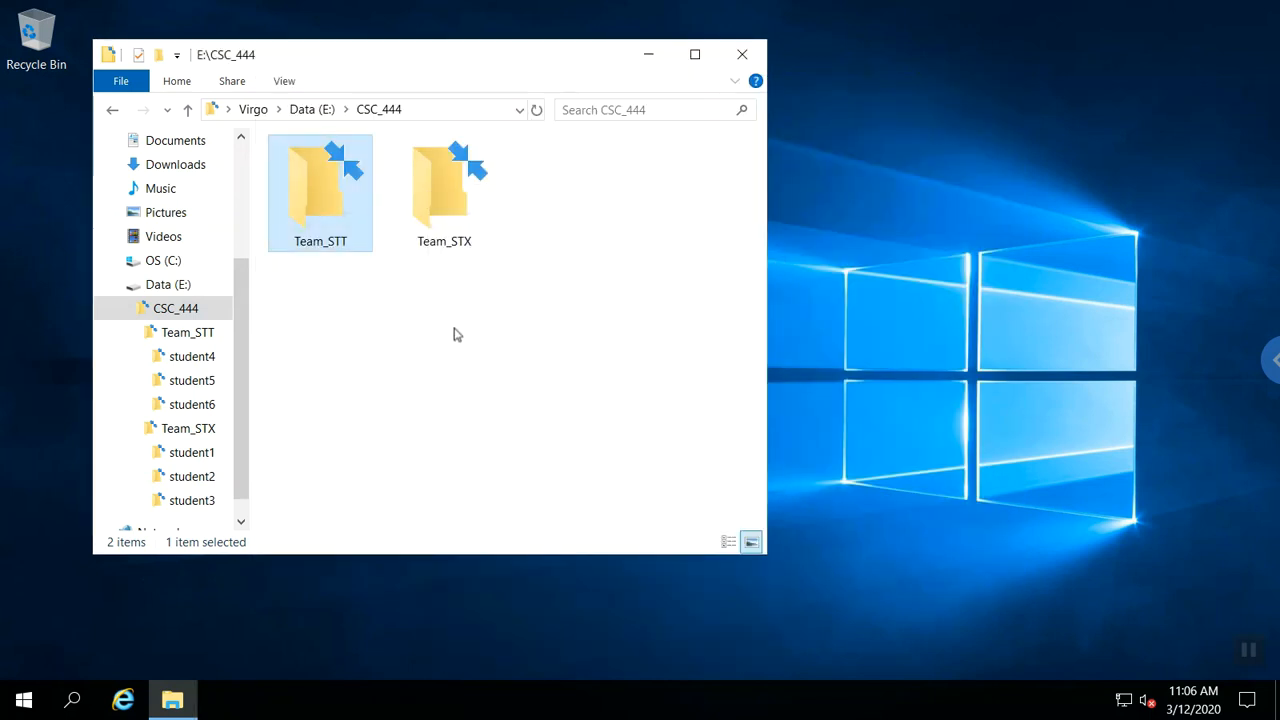
Inside Team_STX, review the student2 folder's advanced permission entries, then cancel out.
double_click(462, 205)
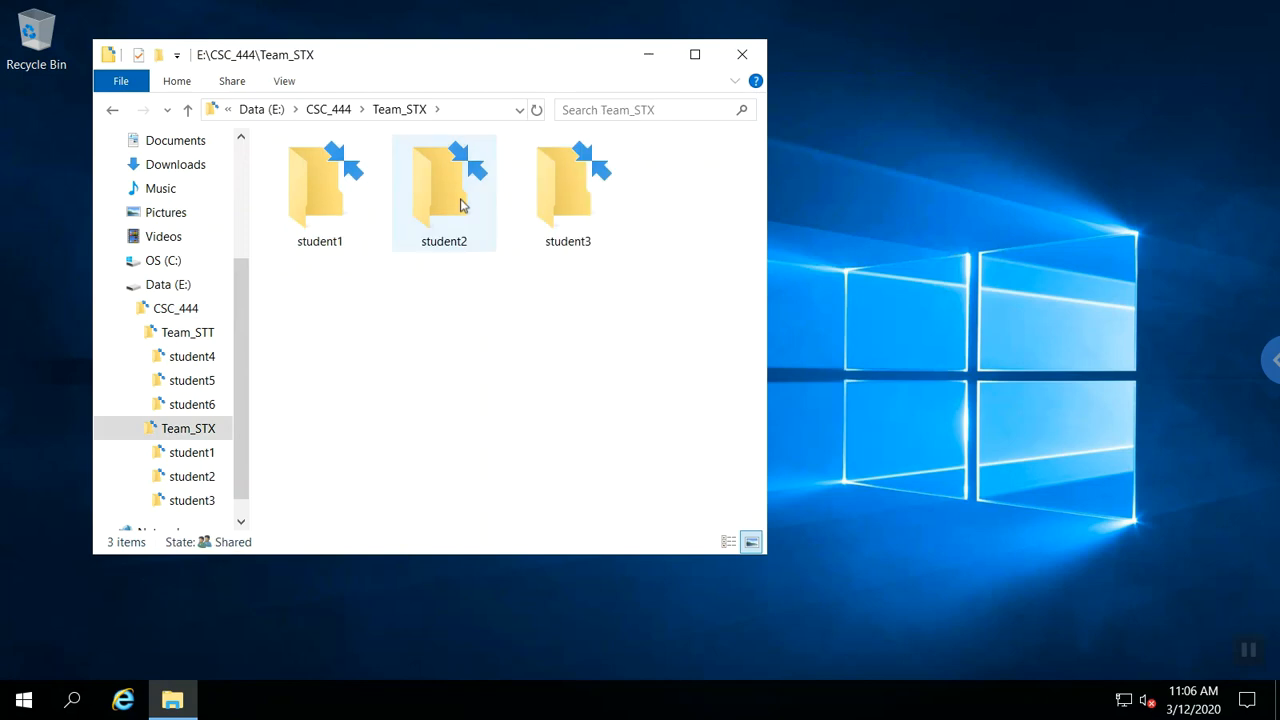
right_click(462, 205)
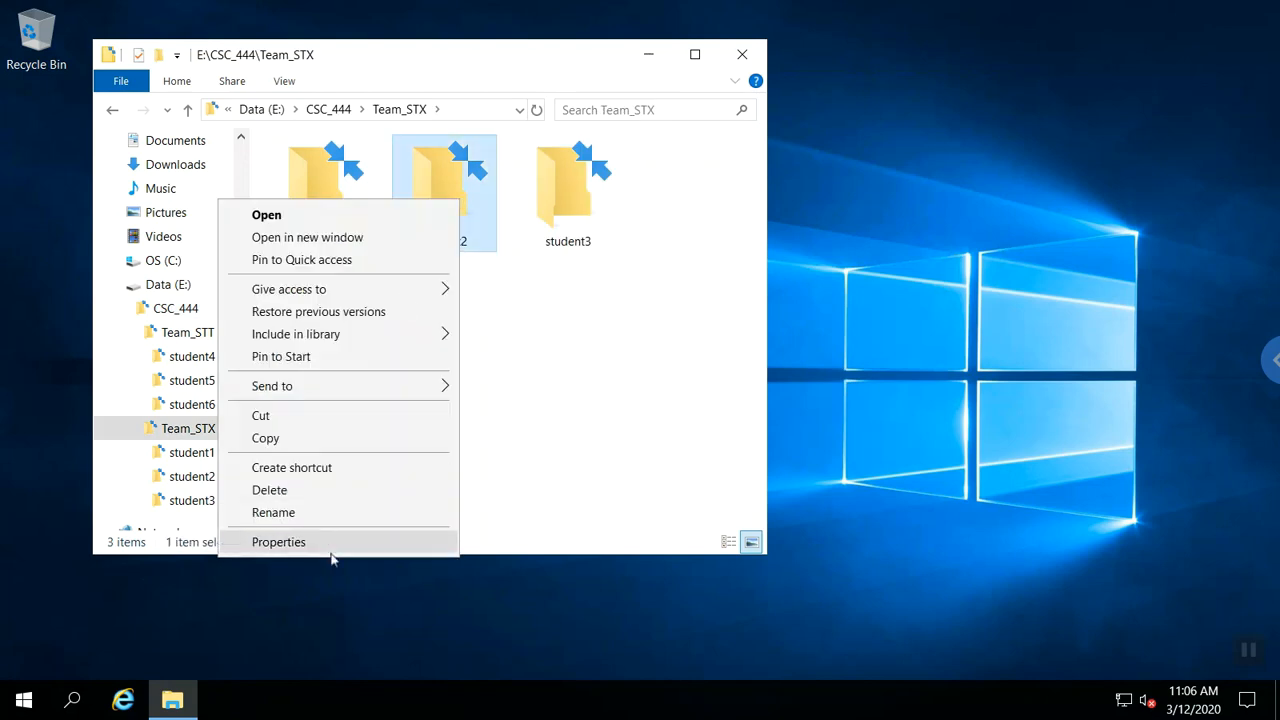
left_click(332, 555)
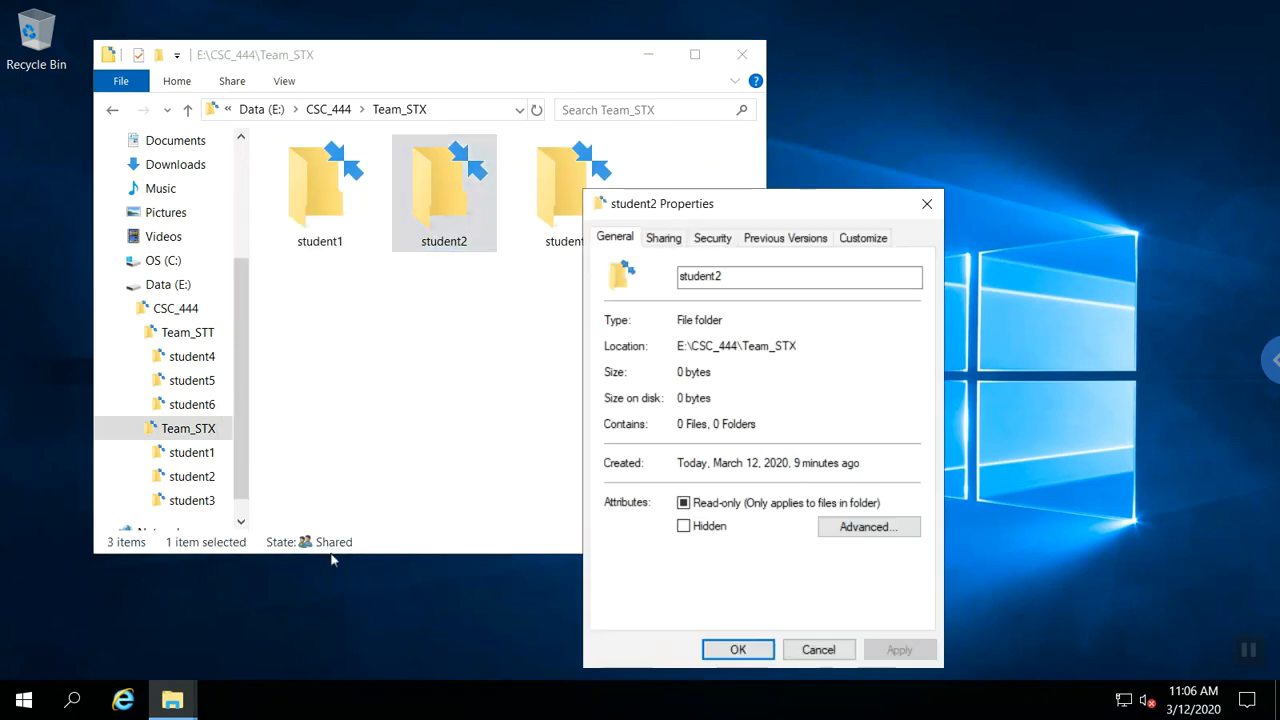
left_click(719, 238)
left_click(852, 572)
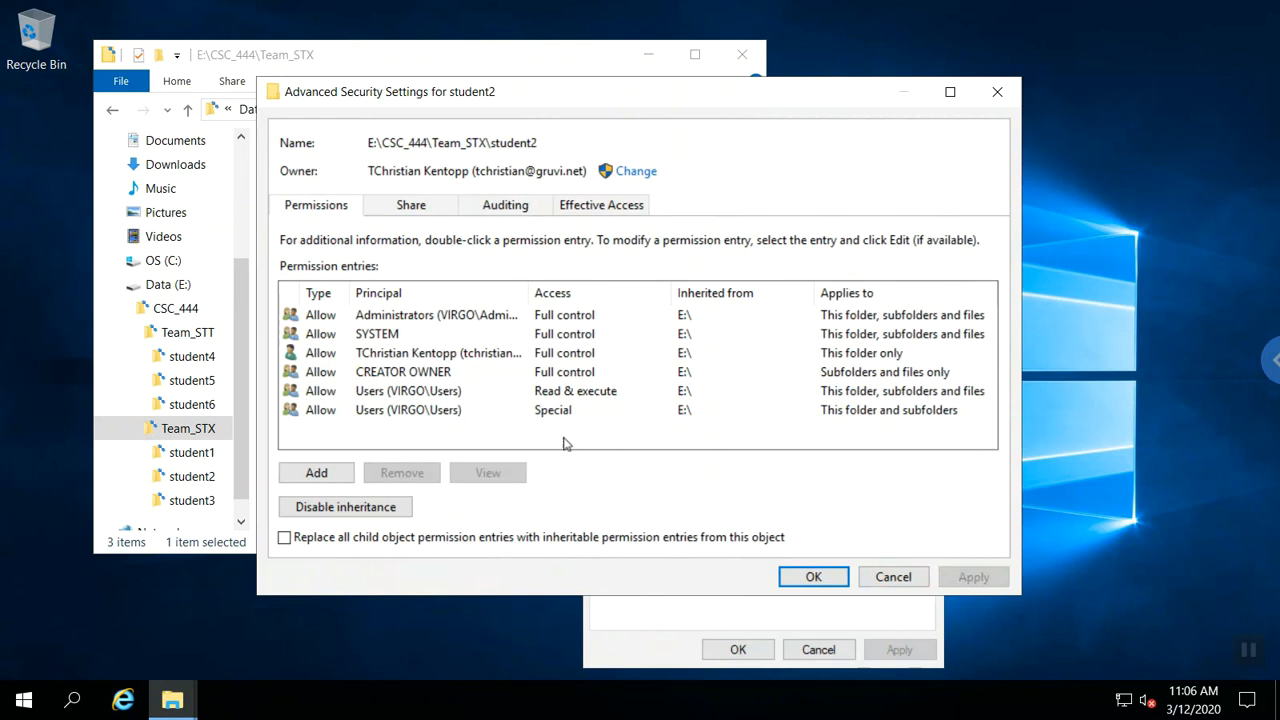
left_click(915, 578)
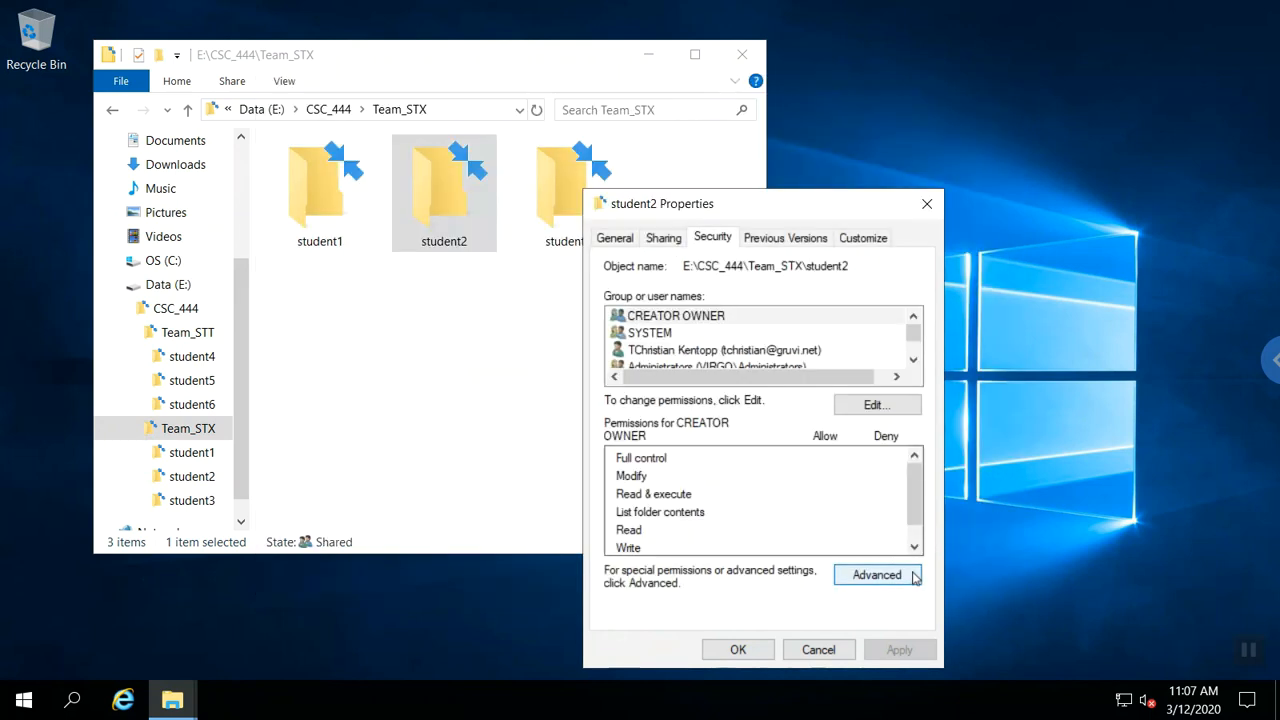
left_click(820, 649)
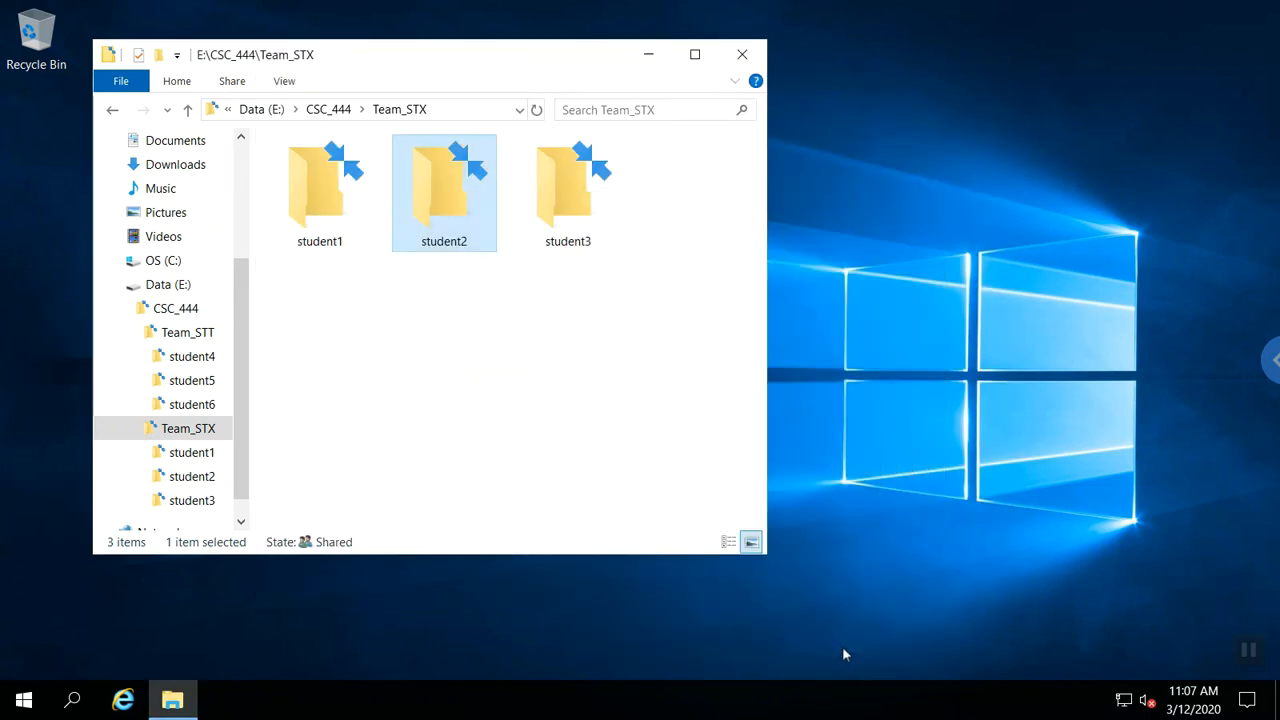
Return to Data (E:) and open CSC_444's advanced security settings.
left_click(192, 318)
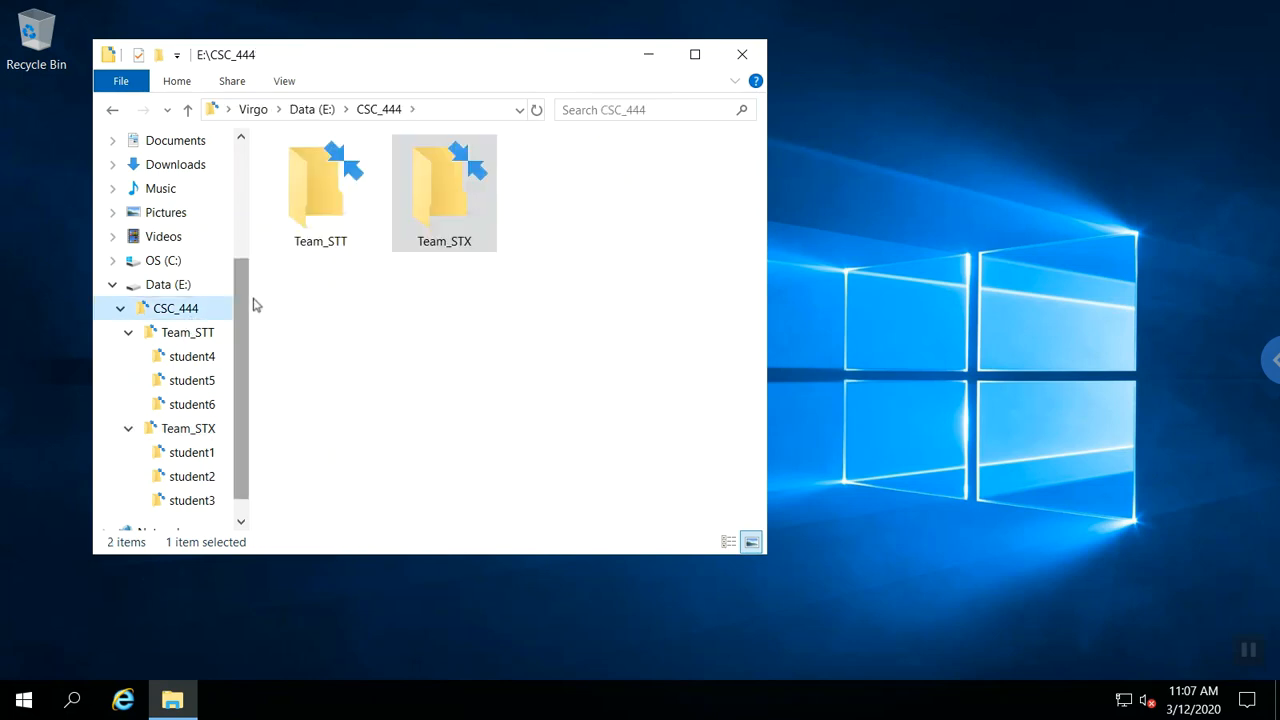
left_click(199, 312)
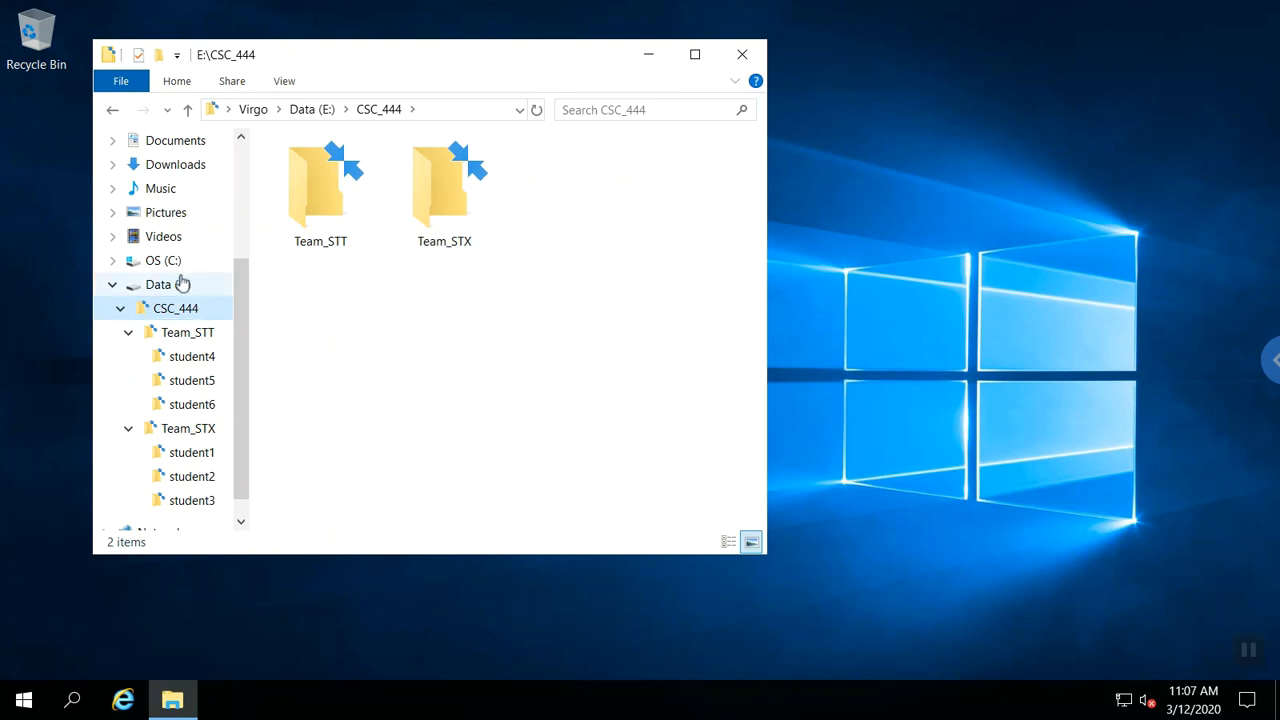
left_click(183, 284)
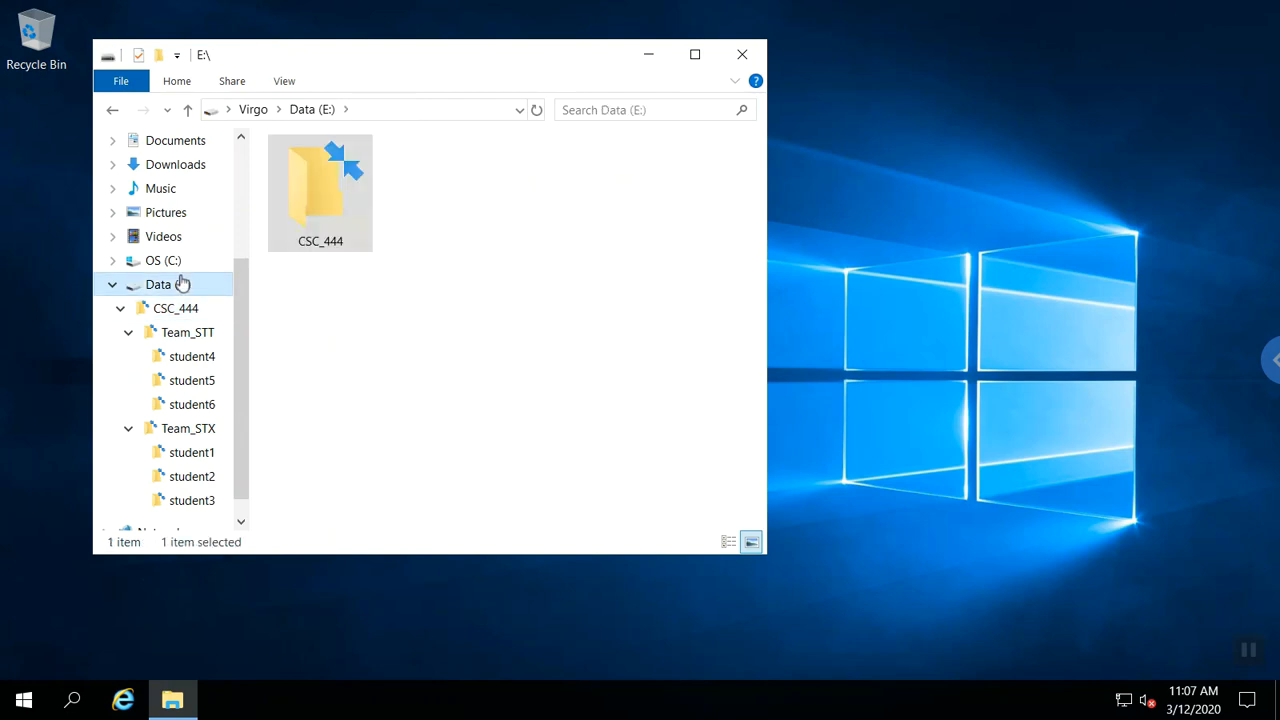
right_click(313, 210)
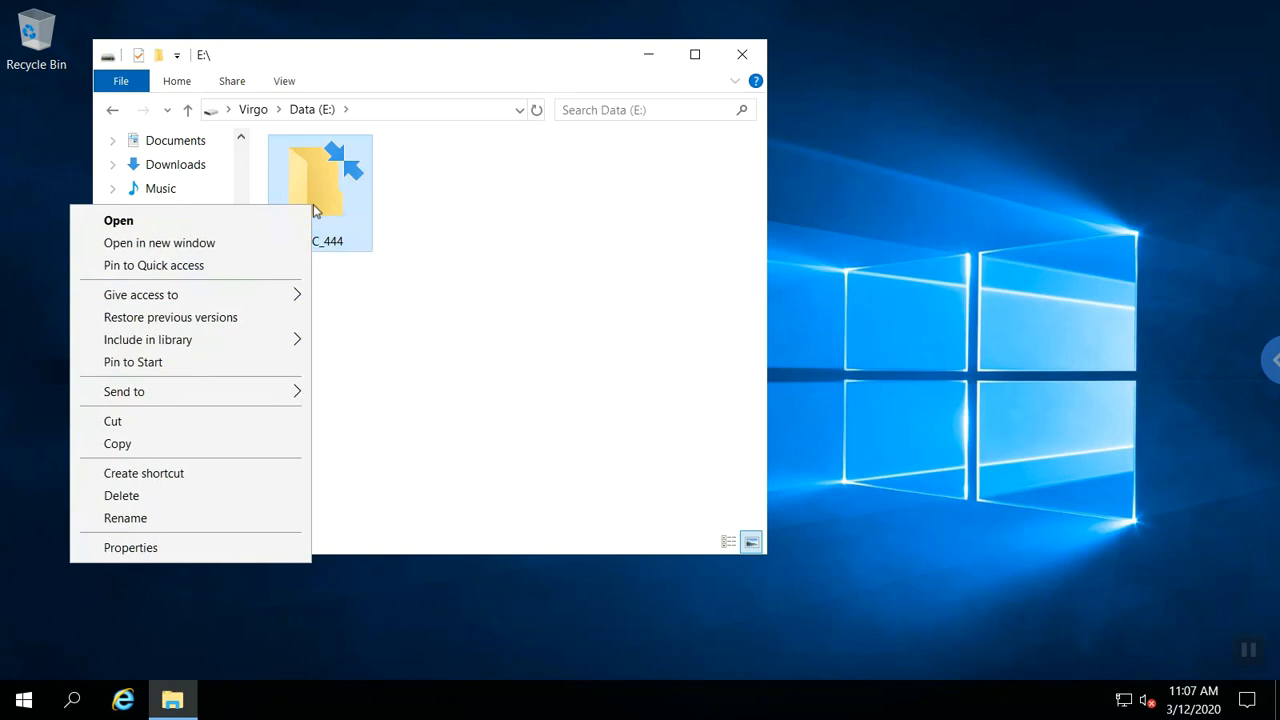
left_click(131, 548)
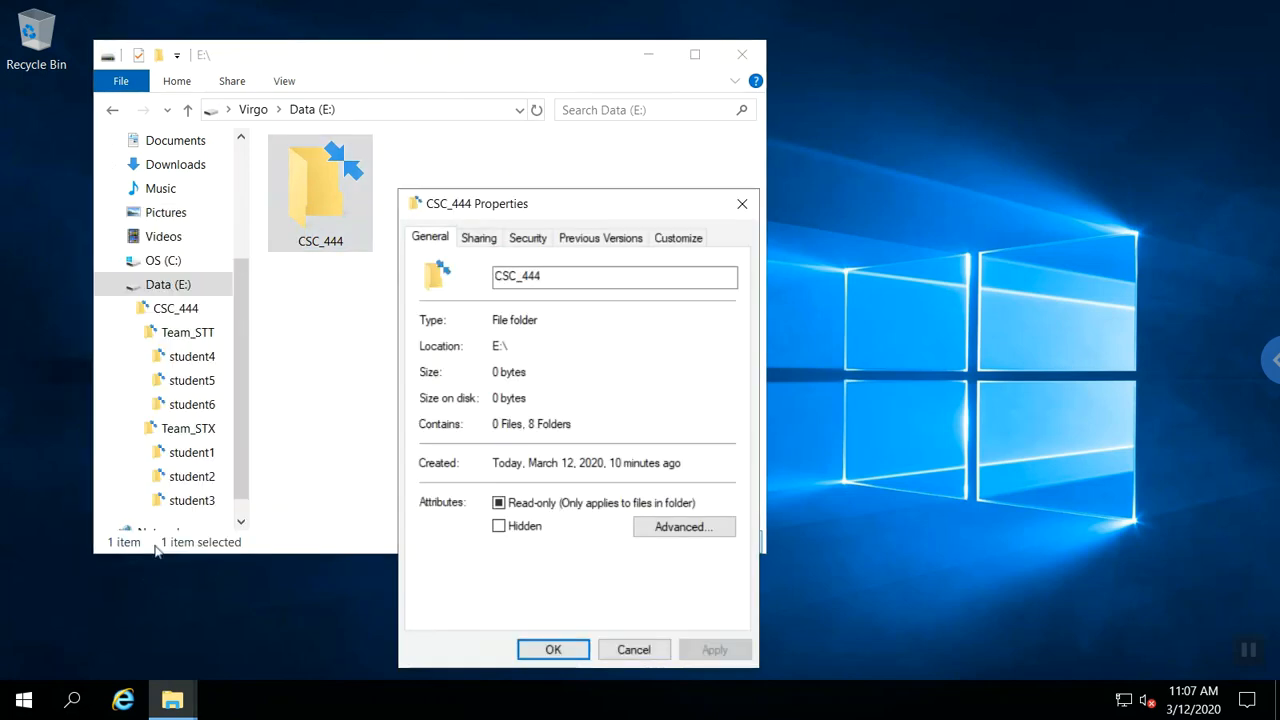
left_click(526, 238)
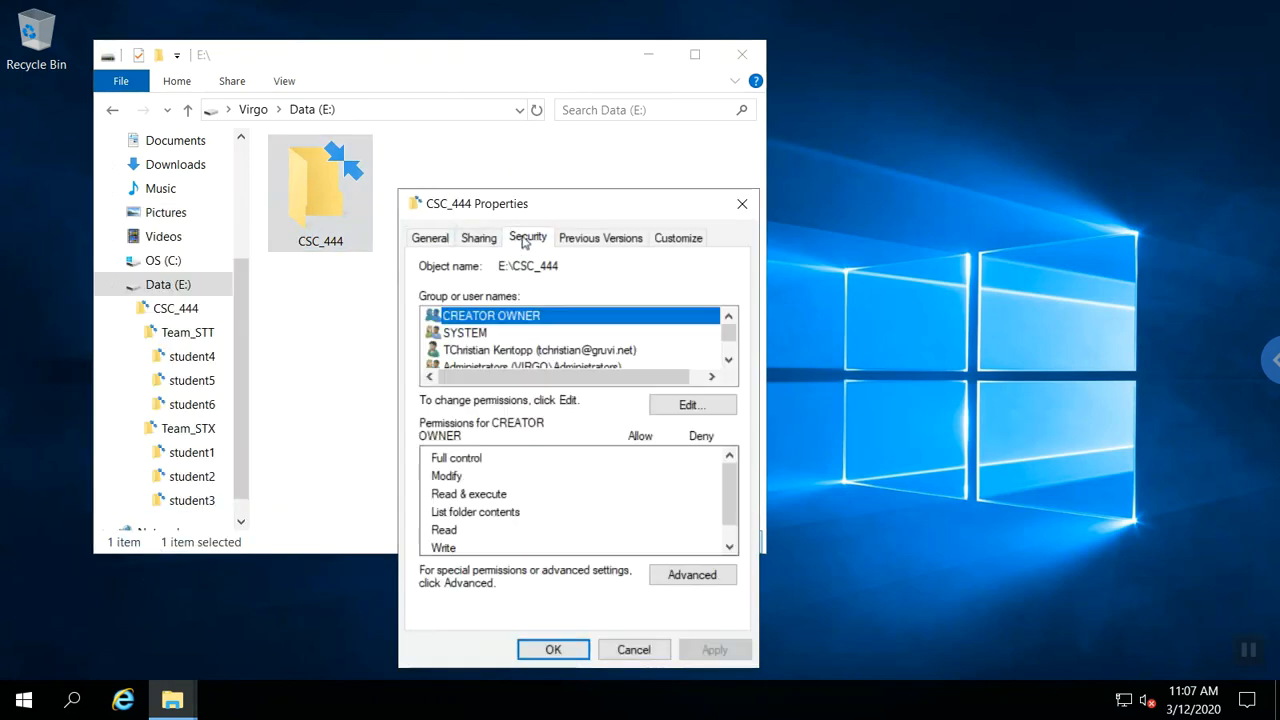
left_click(677, 583)
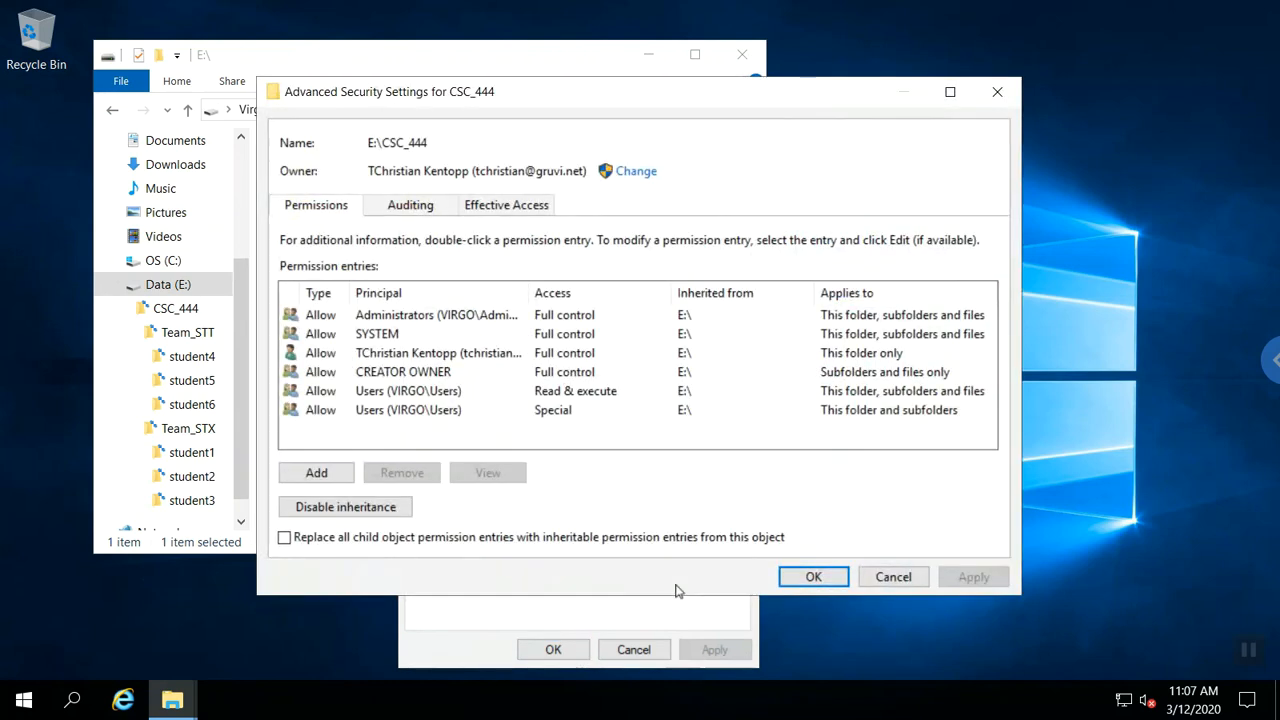
Try removing the inherited Users Read & execute entry and dismiss the inheritance warning.
left_click(394, 396)
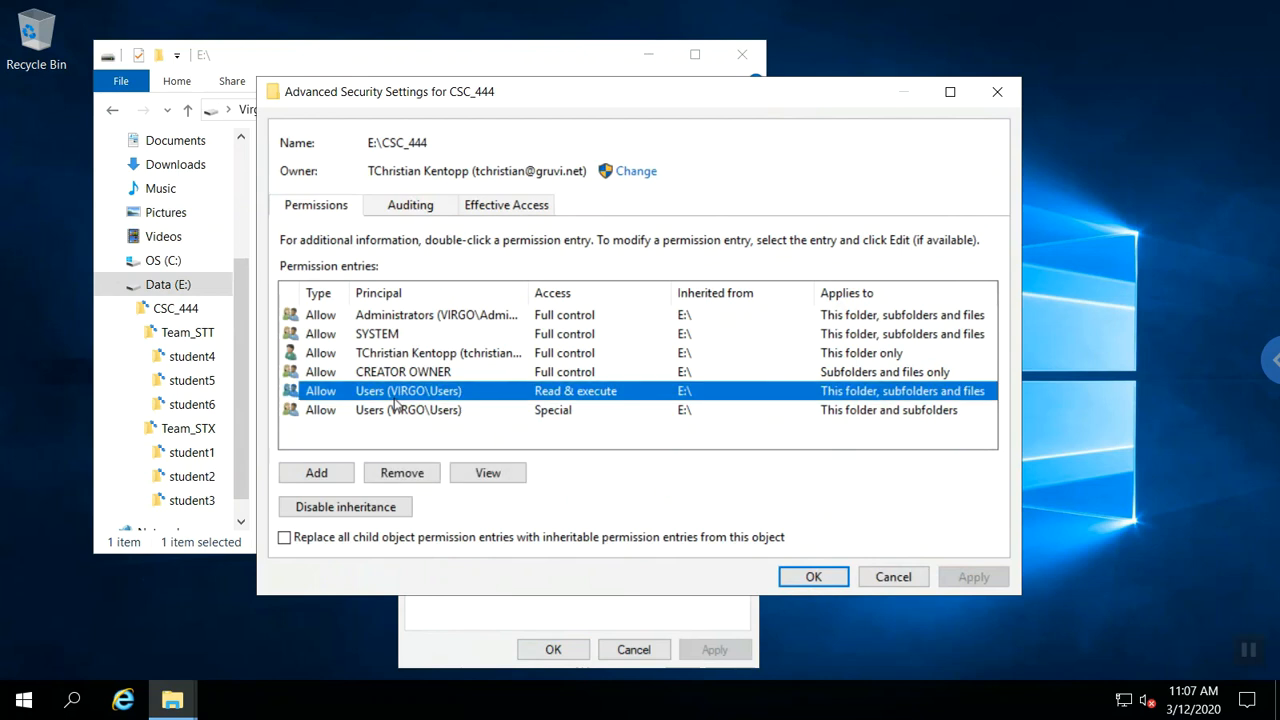
left_click(412, 477)
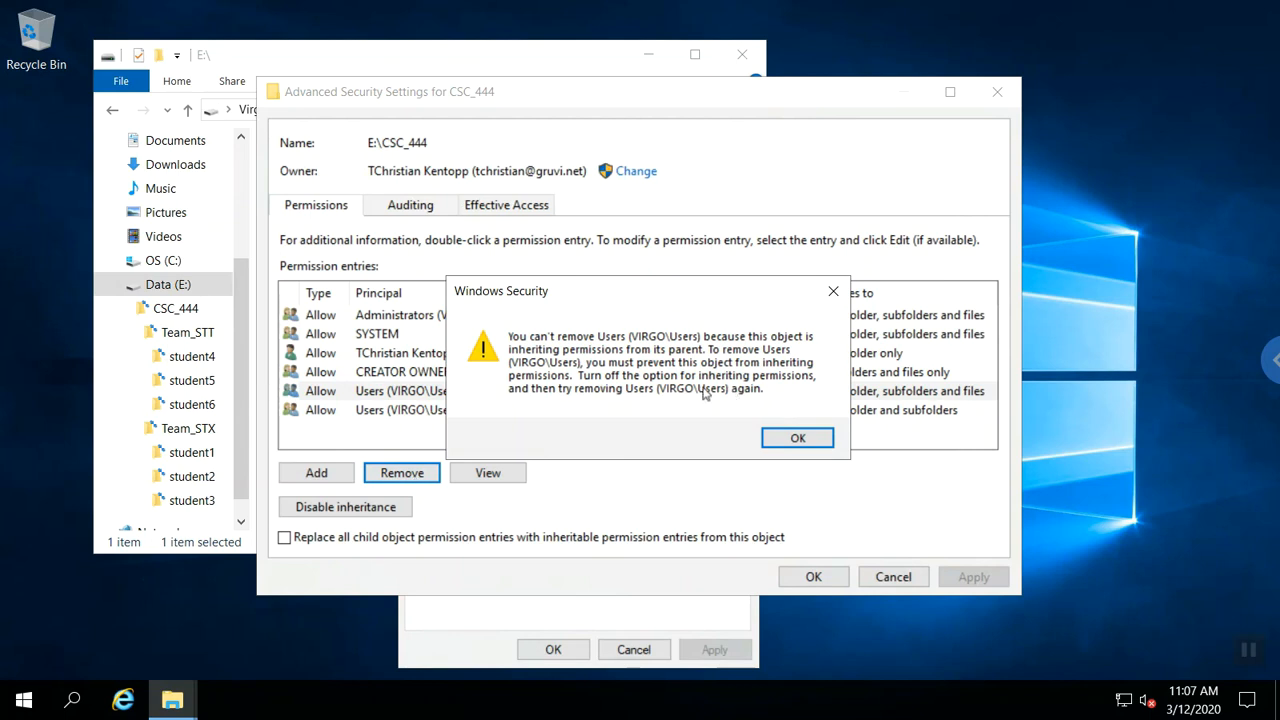
left_click(776, 439)
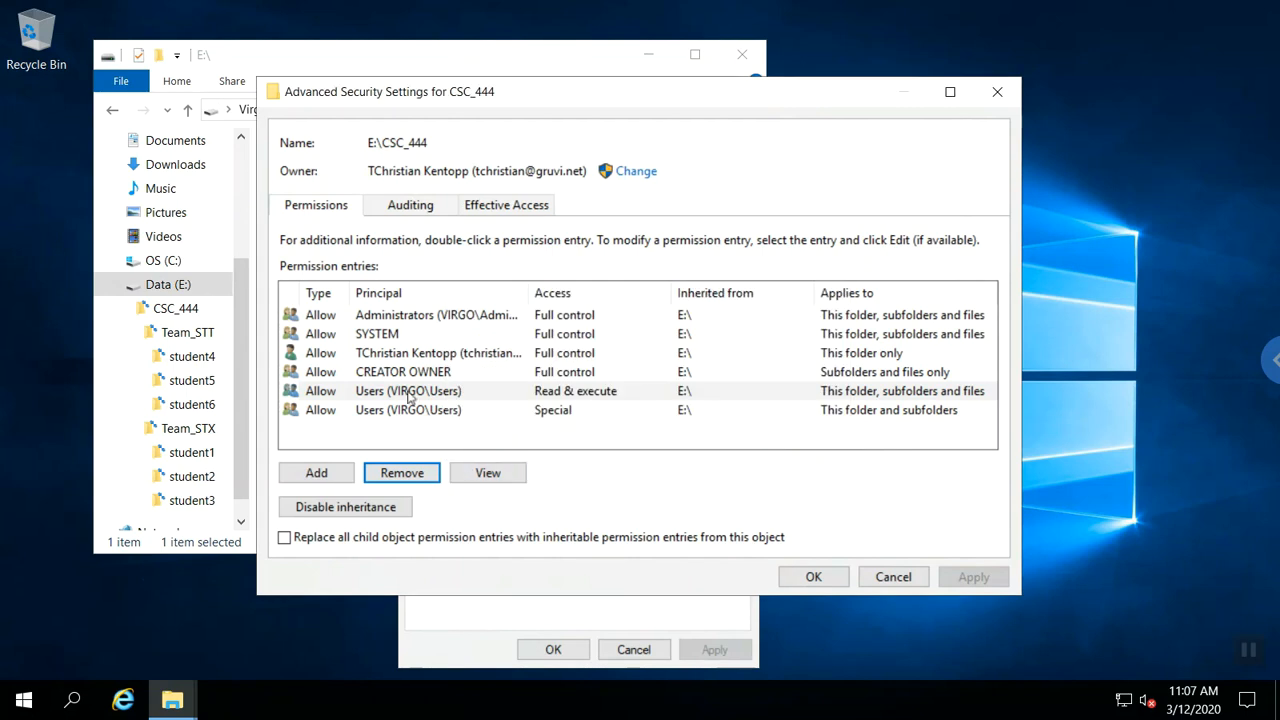
Disable inheritance on CSC_444, converting entries to explicit, then remove both Users entries.
left_click(364, 513)
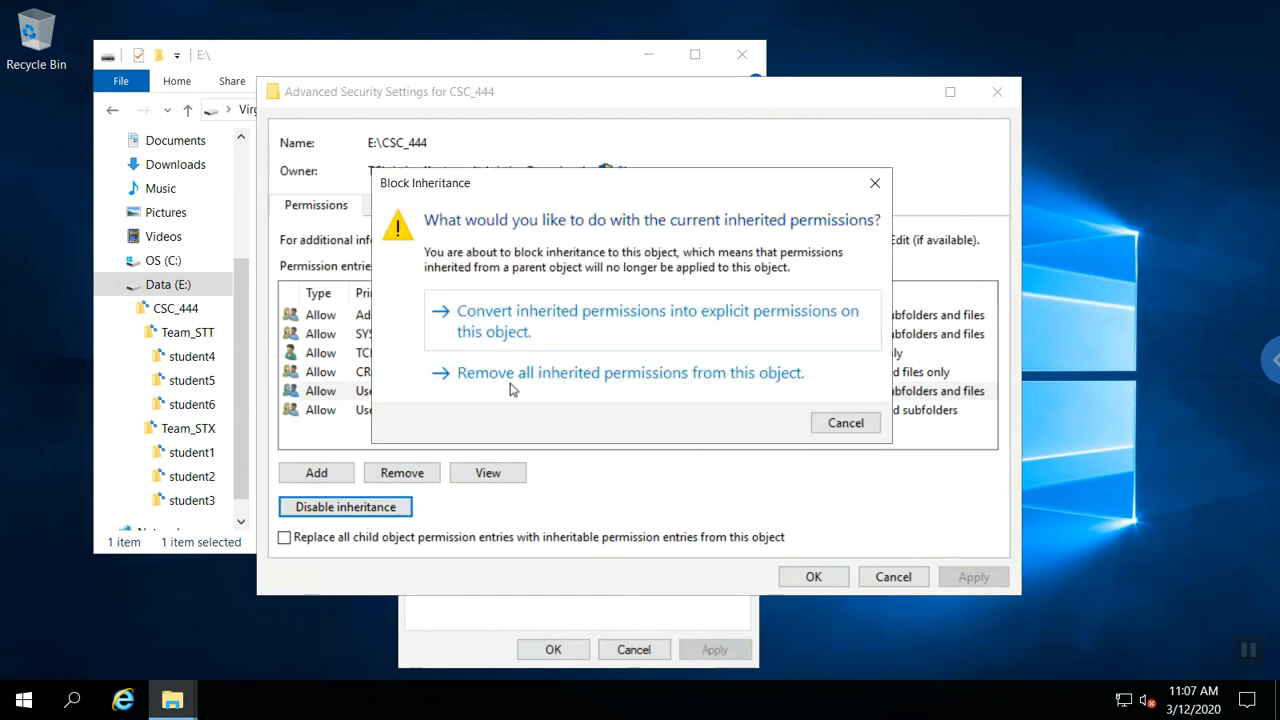
left_click(530, 333)
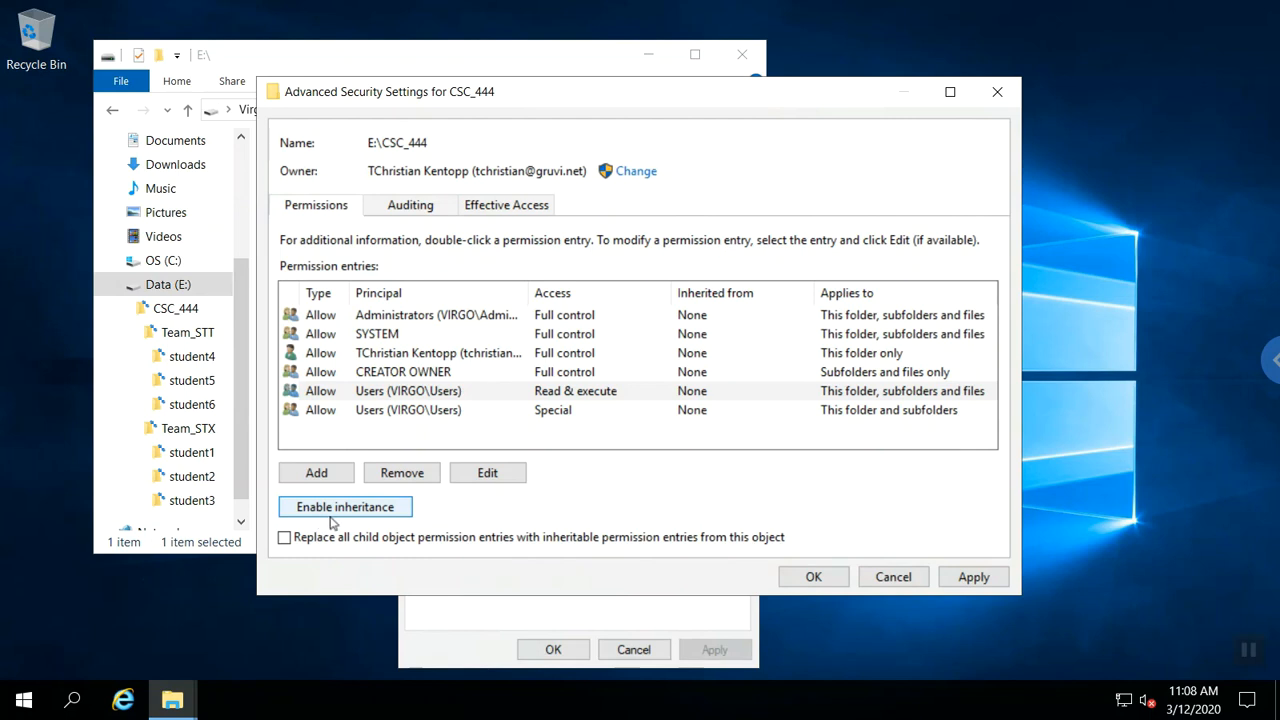
left_click(396, 394)
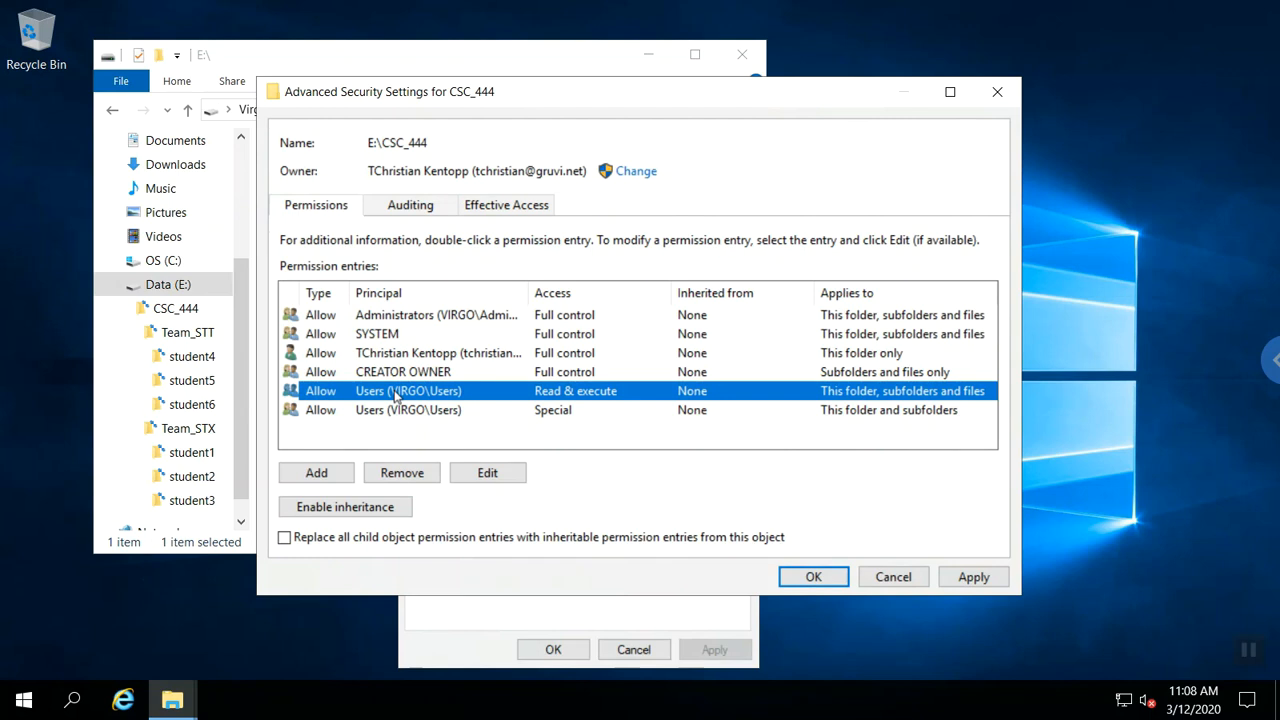
left_click(401, 472)
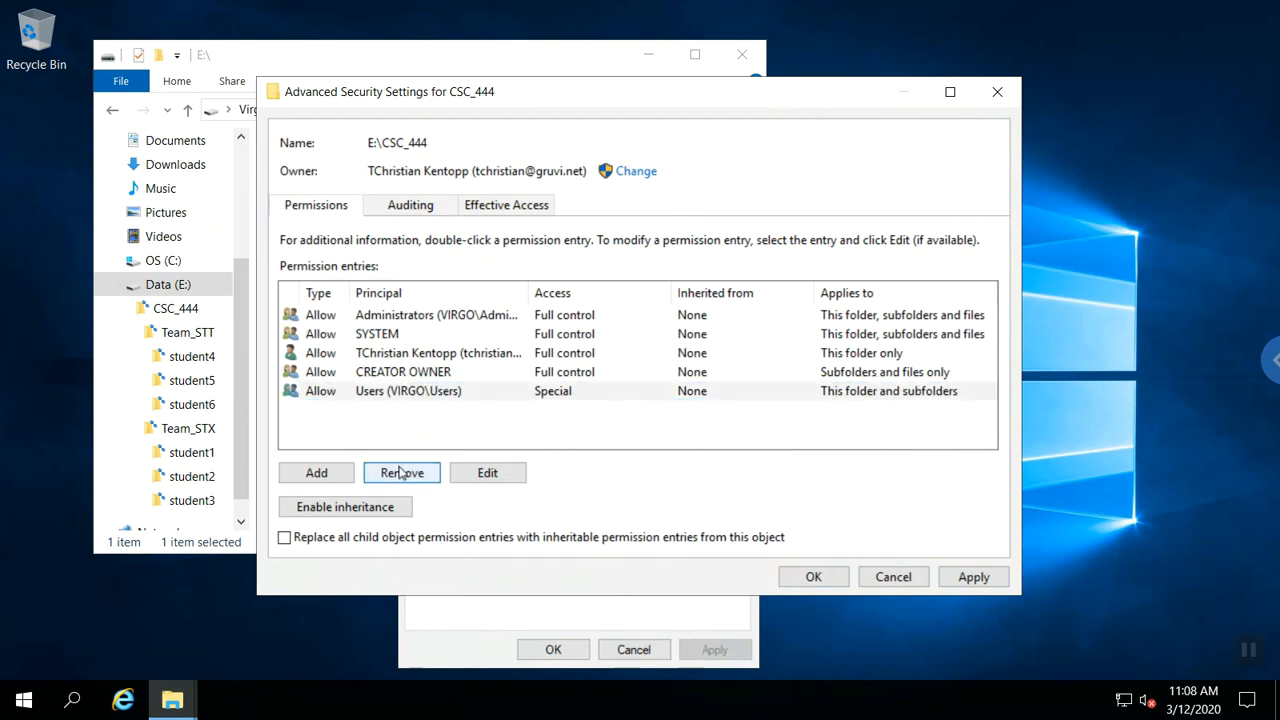
left_click(396, 394)
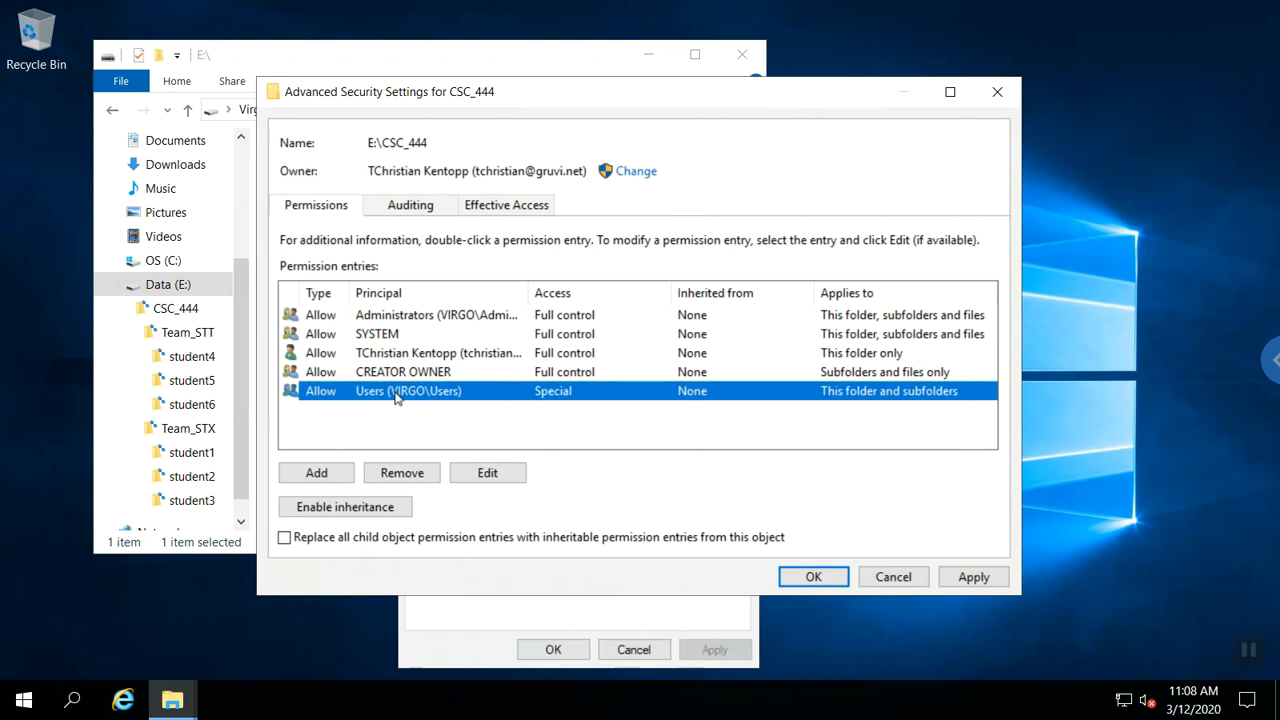
left_click(400, 473)
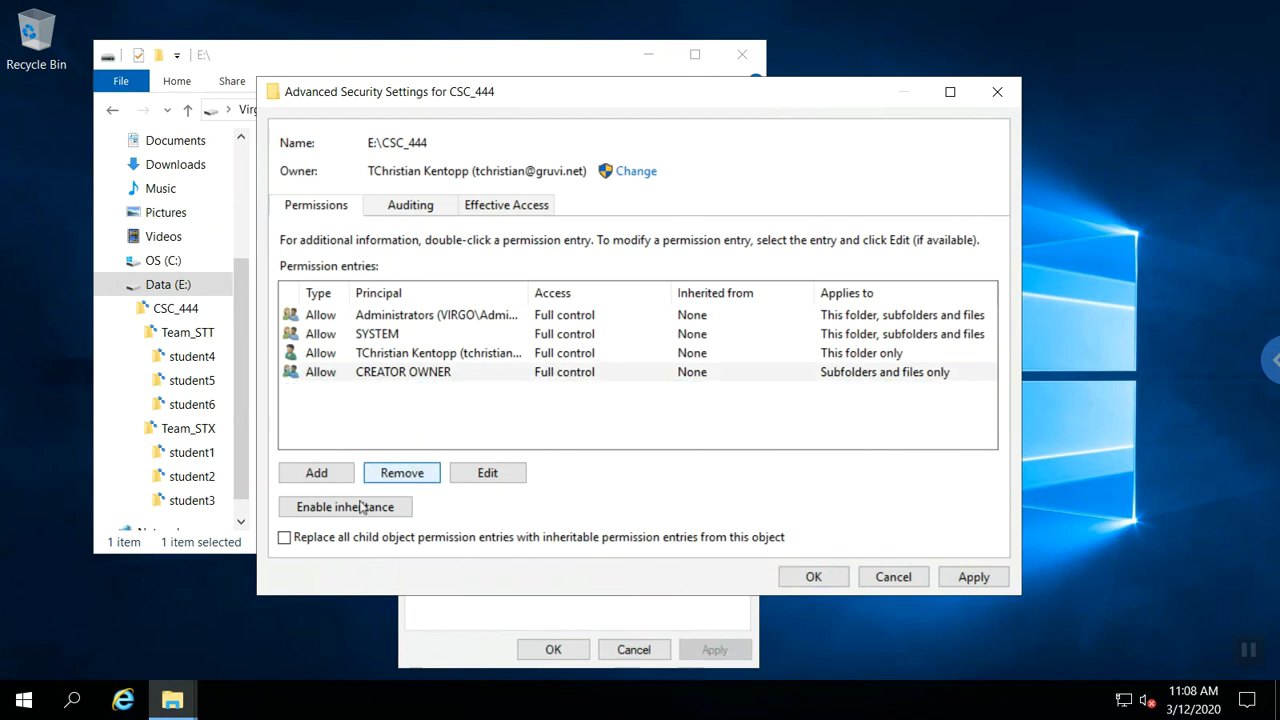
Replace all child object permission entries with CSC_444's inheritable ones and confirm with Yes.
left_click(285, 538)
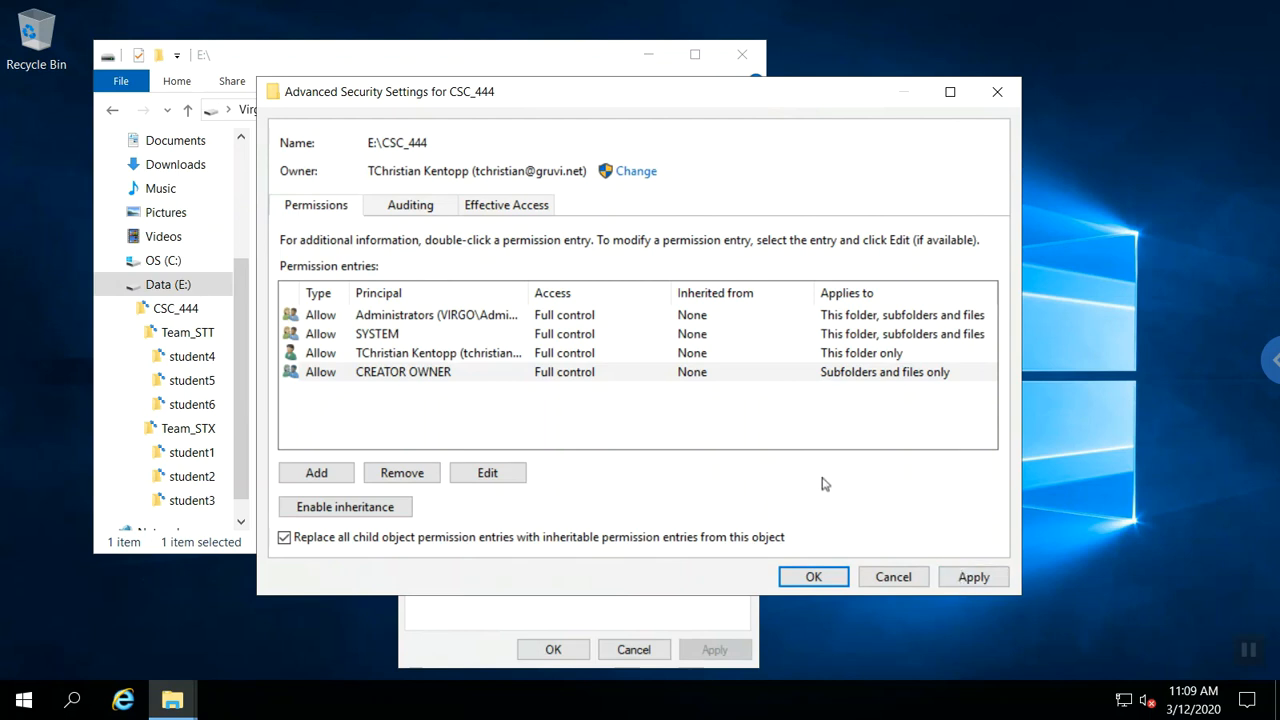
left_click(811, 578)
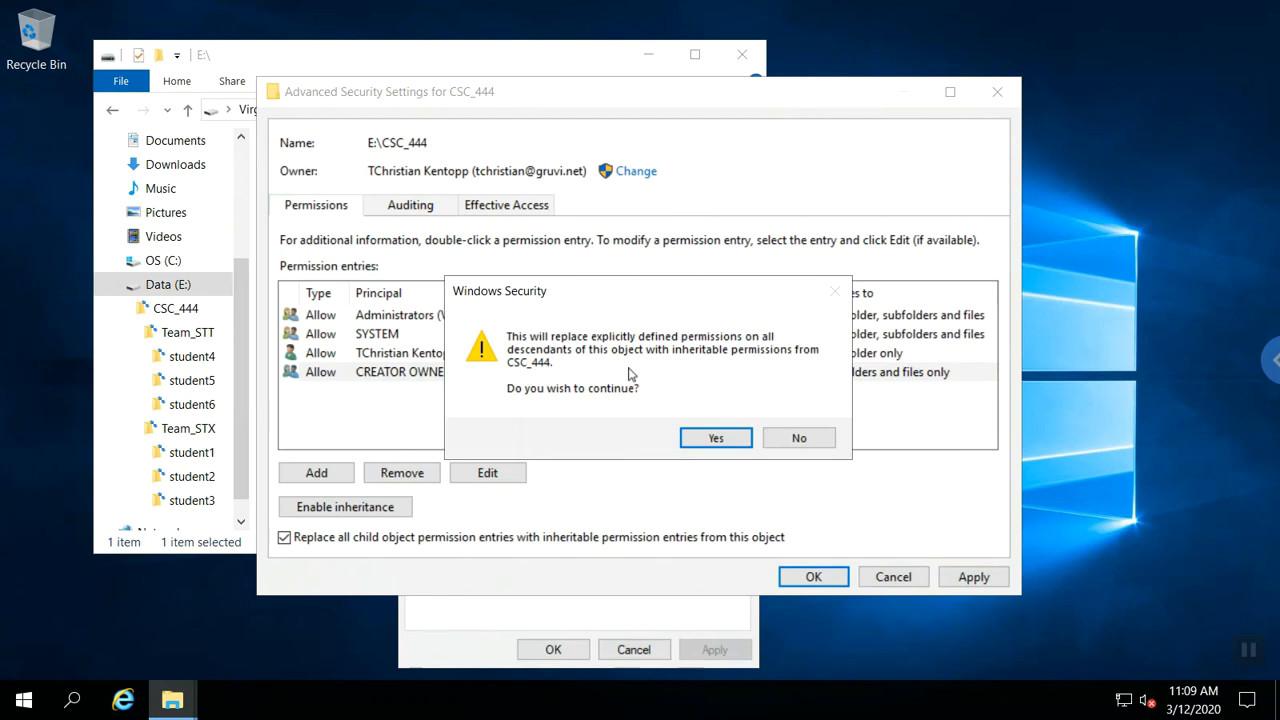
left_click(697, 442)
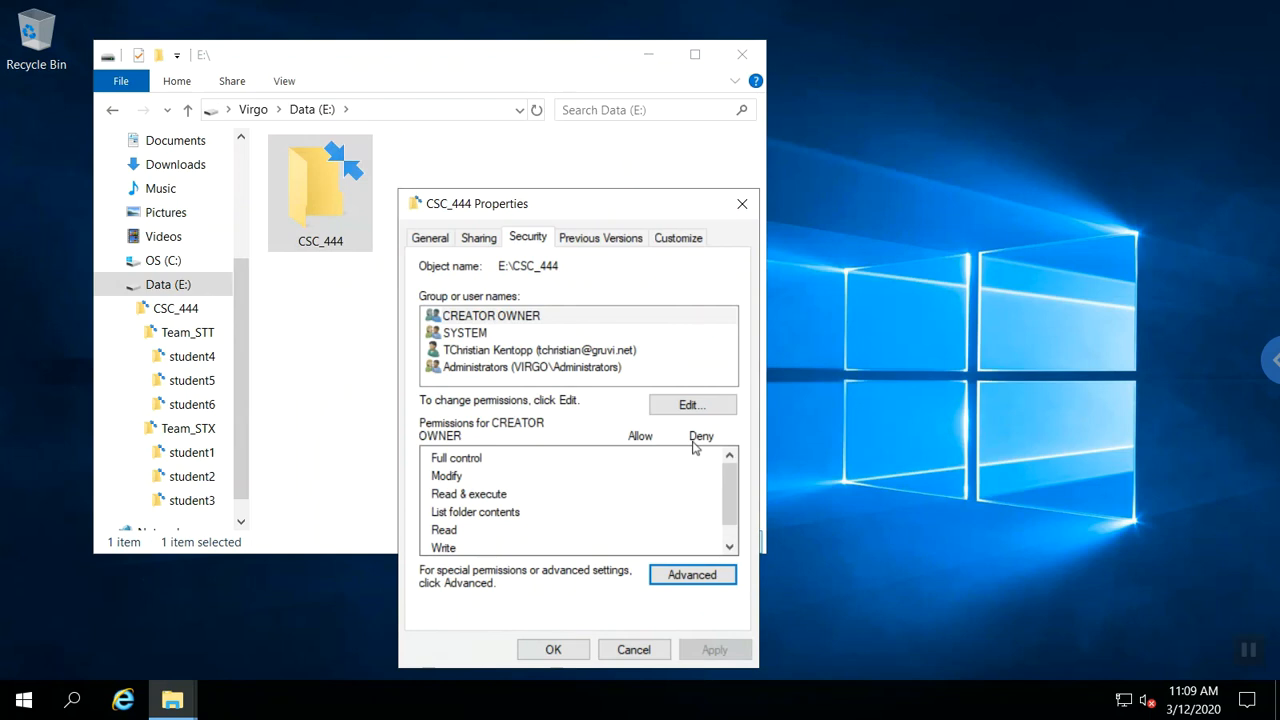
Check that Team_STT now shows four inherited entries without Users, then close its dialogs.
left_click(566, 650)
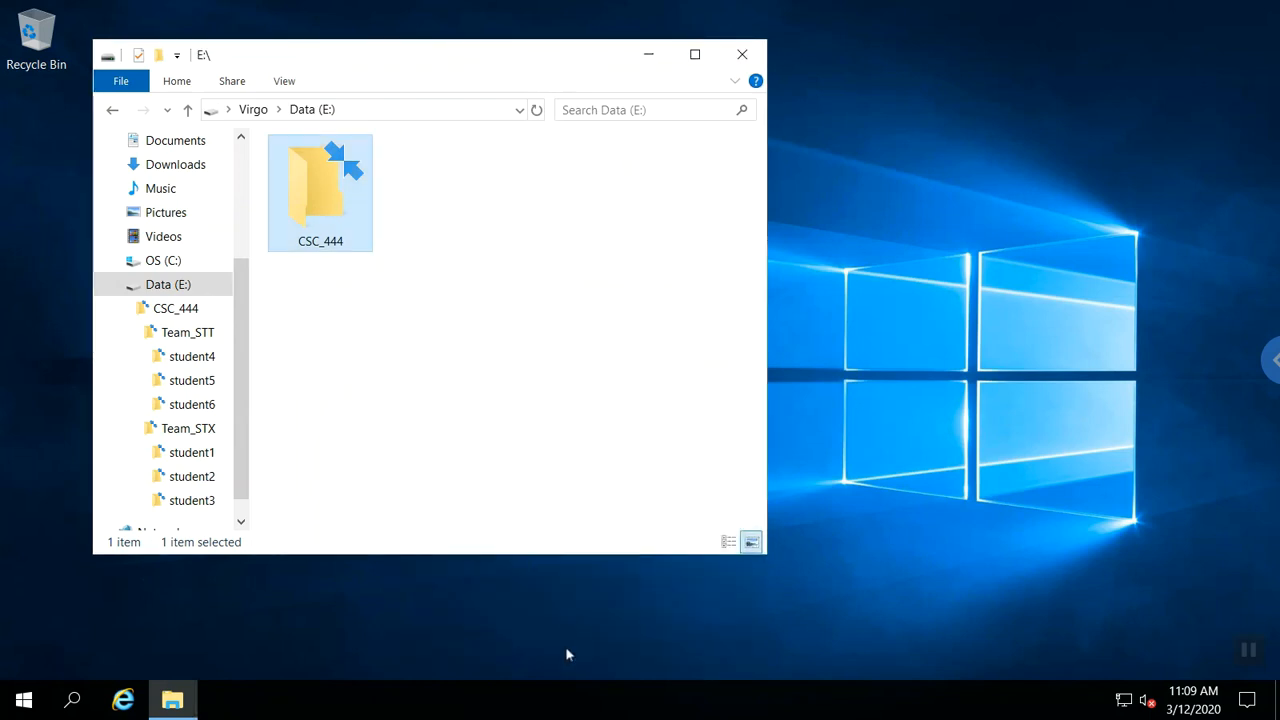
double_click(361, 229)
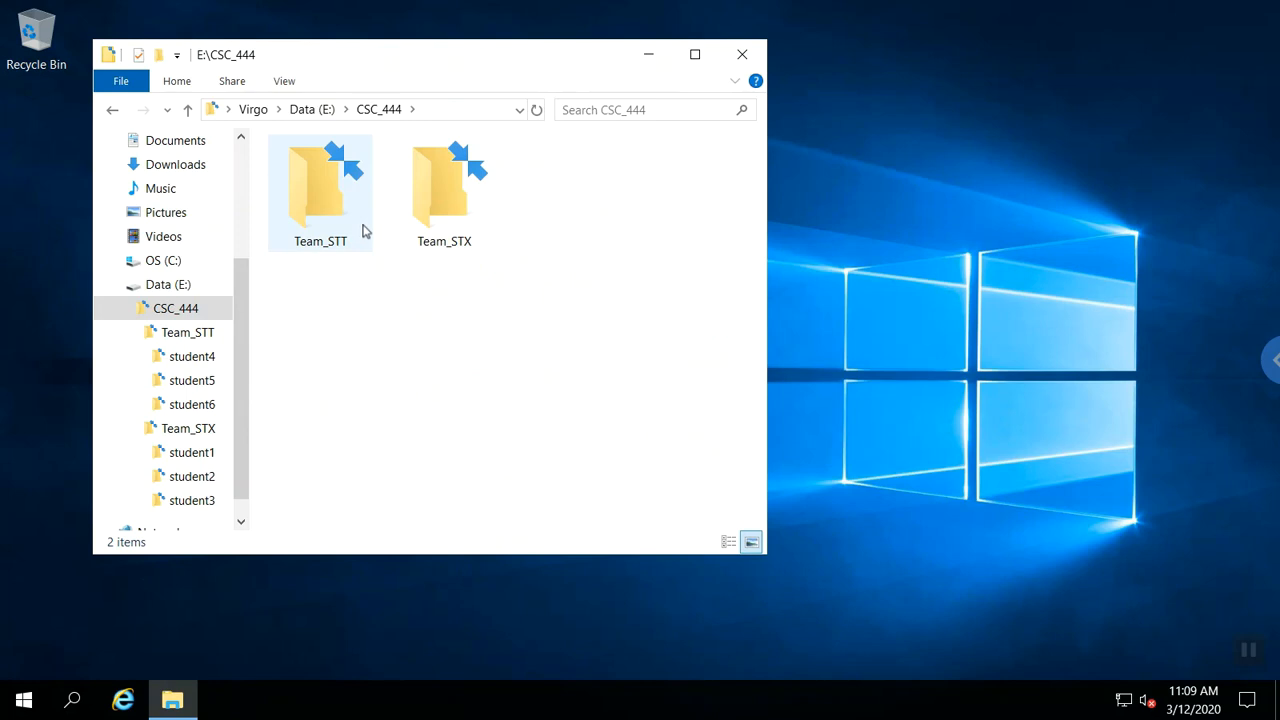
right_click(363, 230)
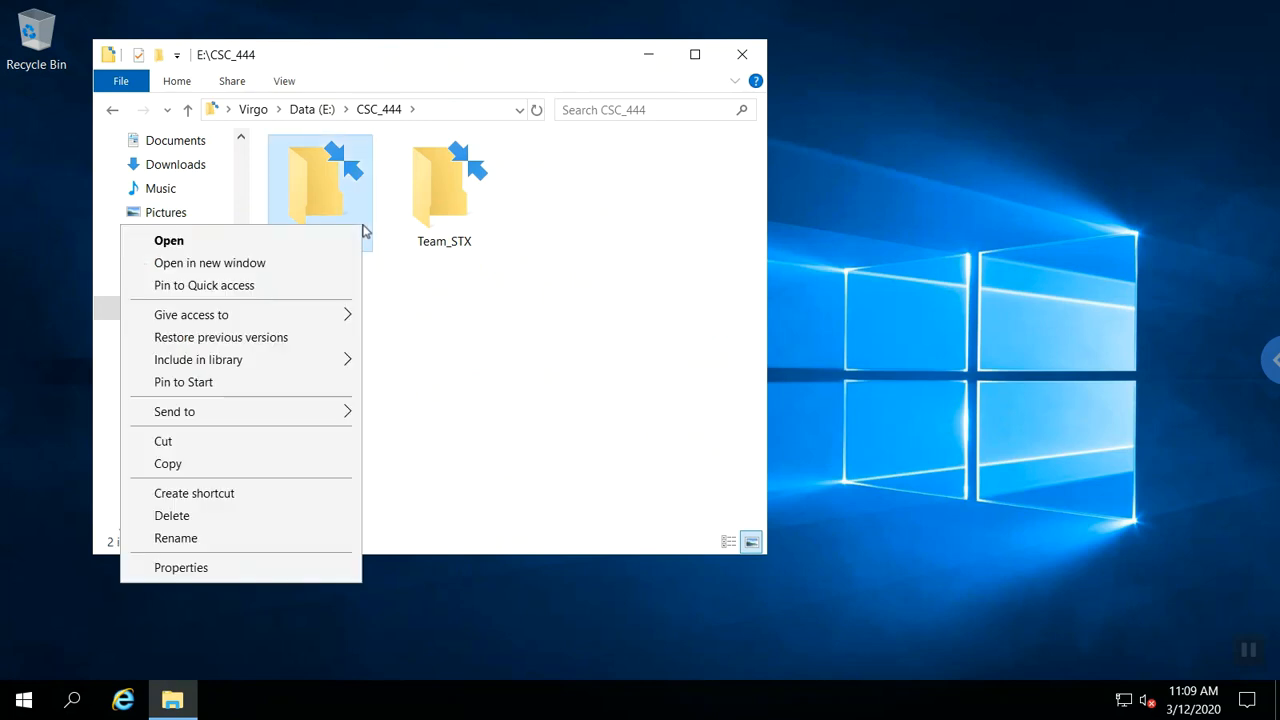
left_click(235, 568)
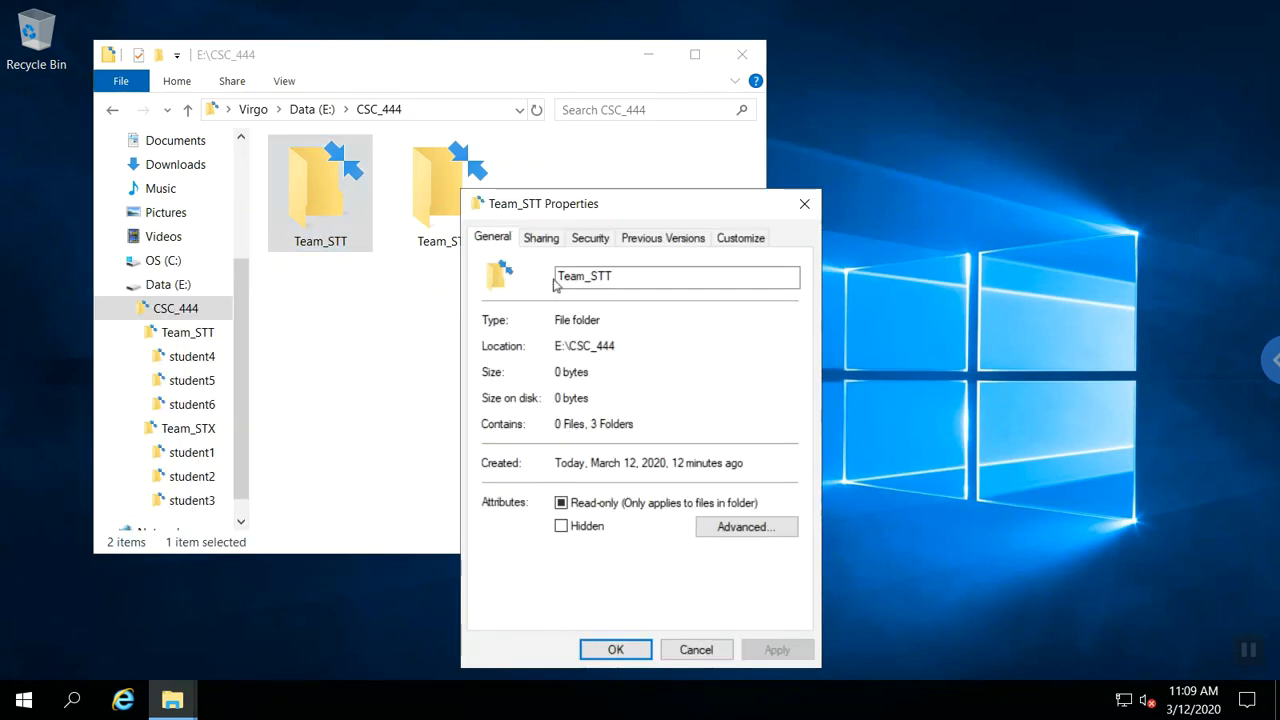
left_click(592, 238)
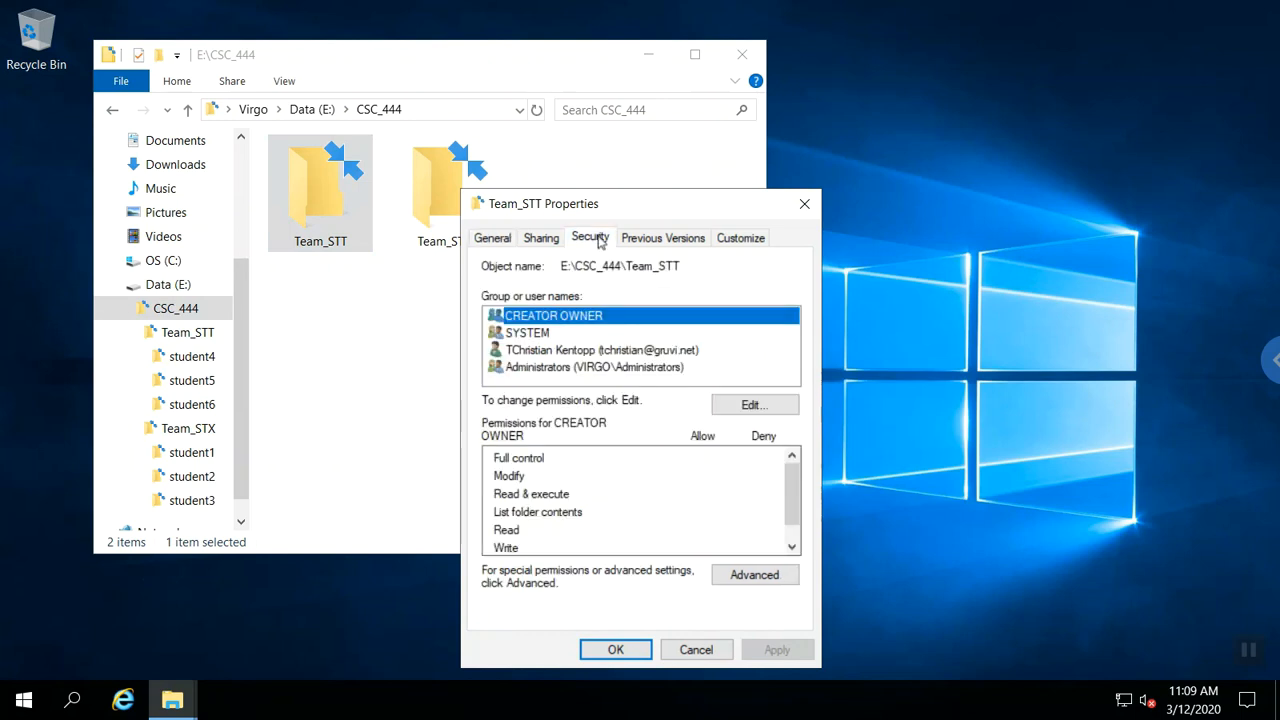
left_click(733, 585)
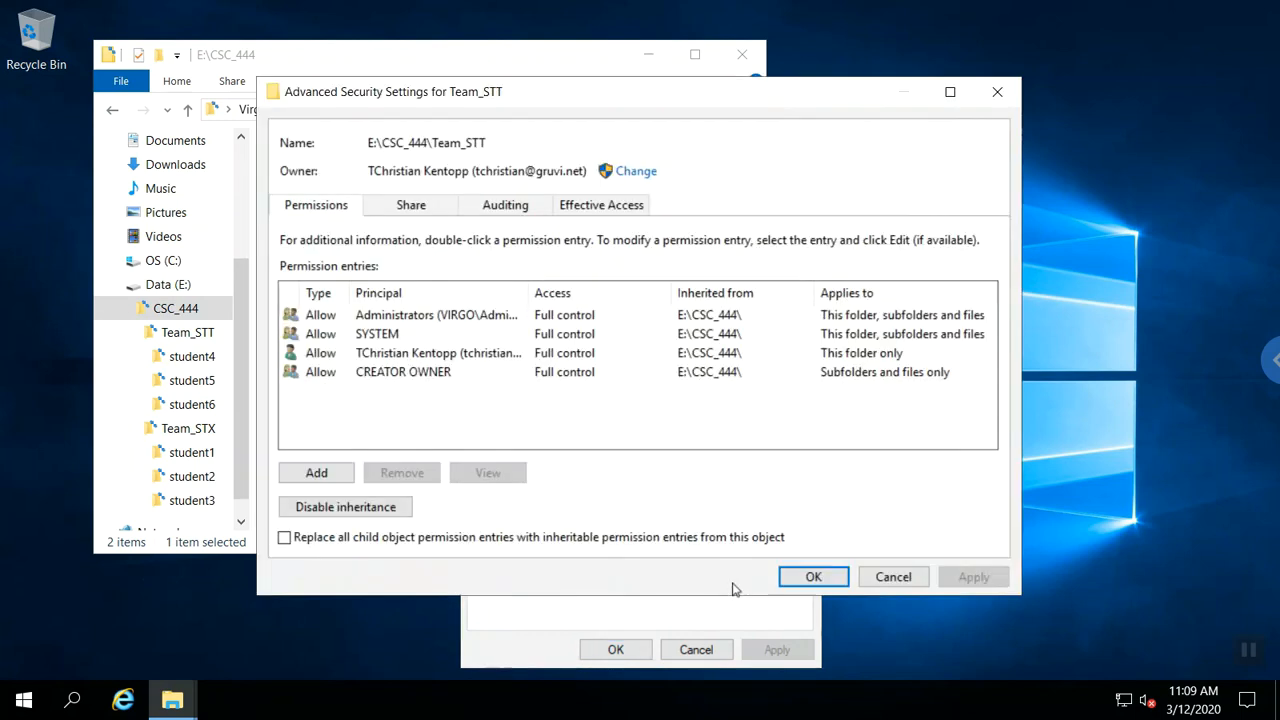
left_click(892, 577)
left_click(698, 650)
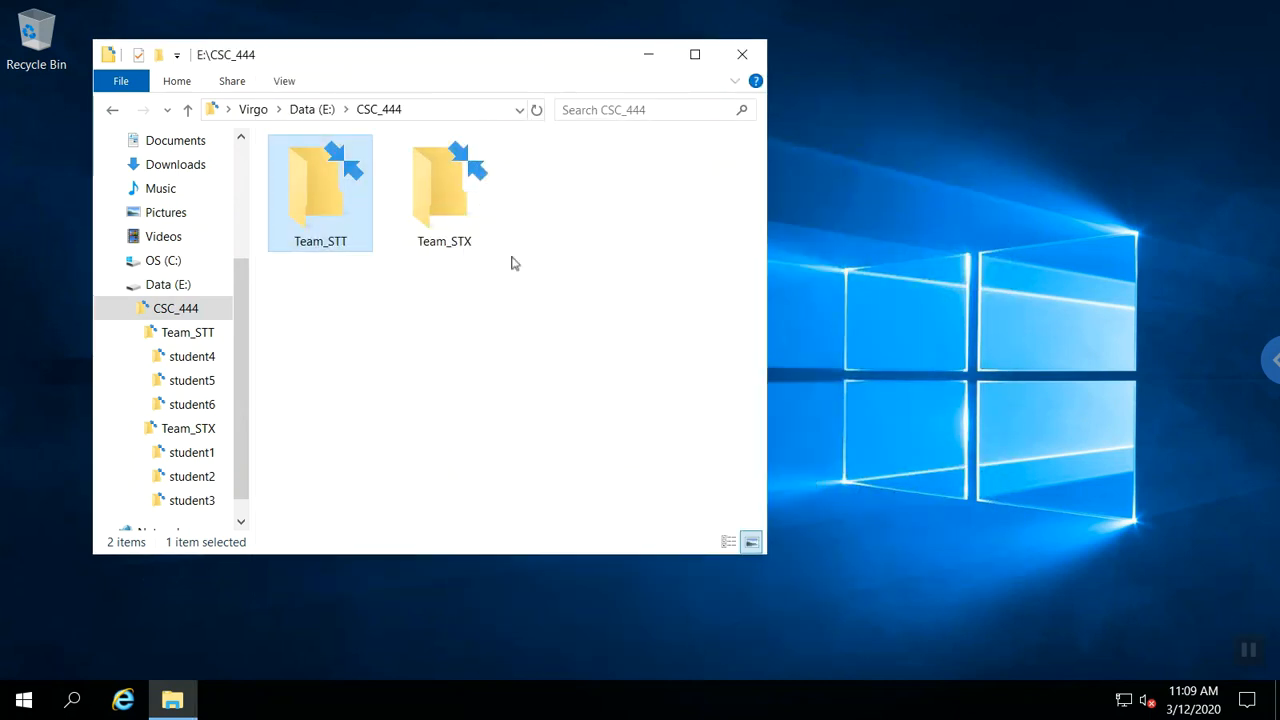
left_click(463, 204)
double_click(463, 204)
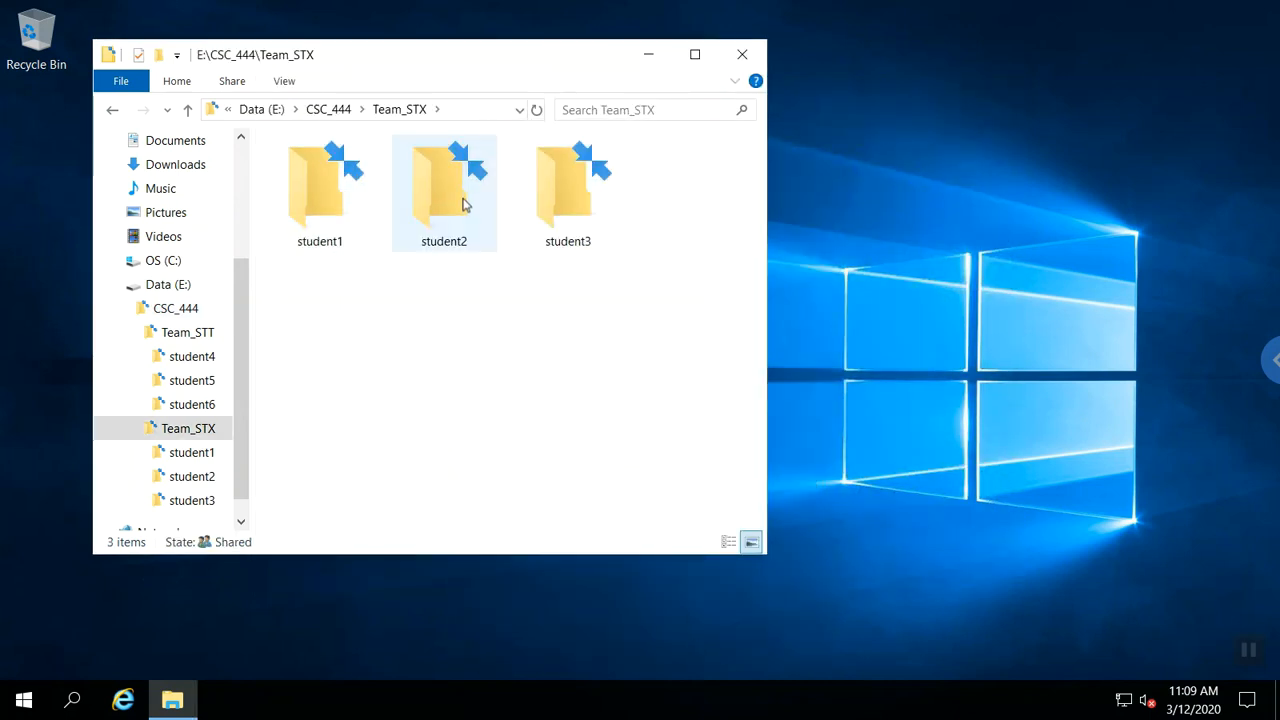
left_click(614, 213)
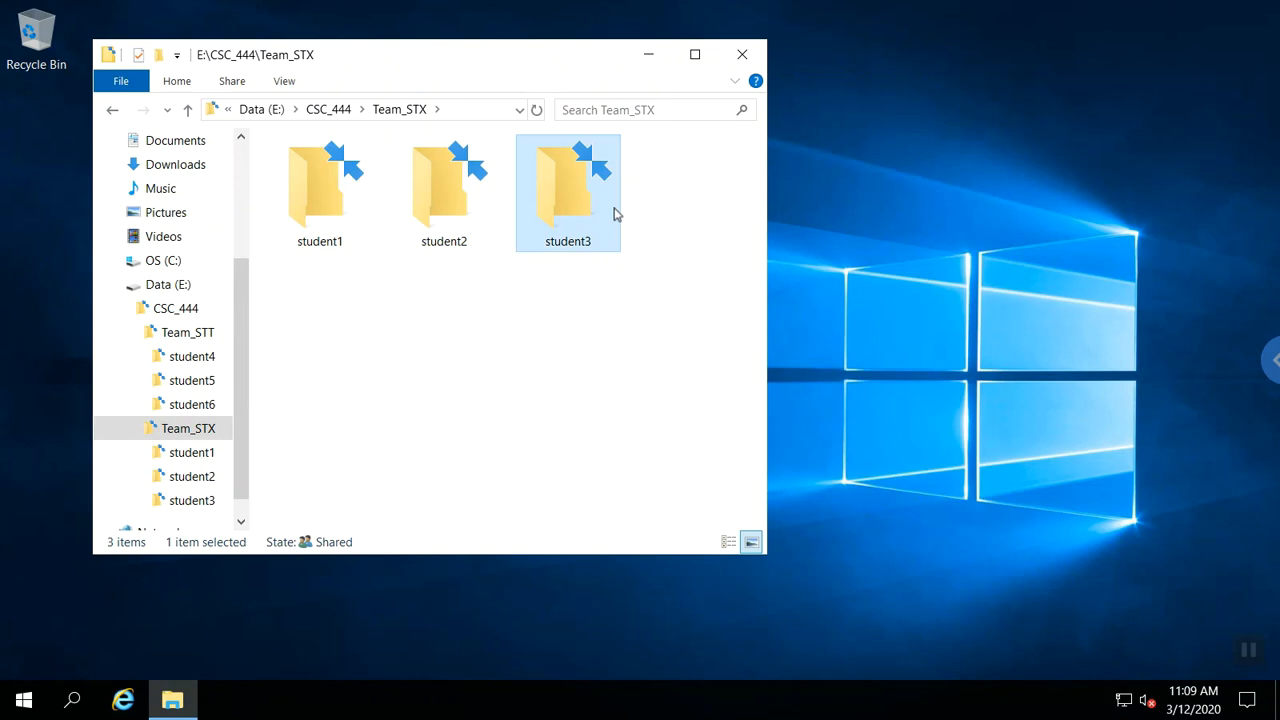
right_click(614, 213)
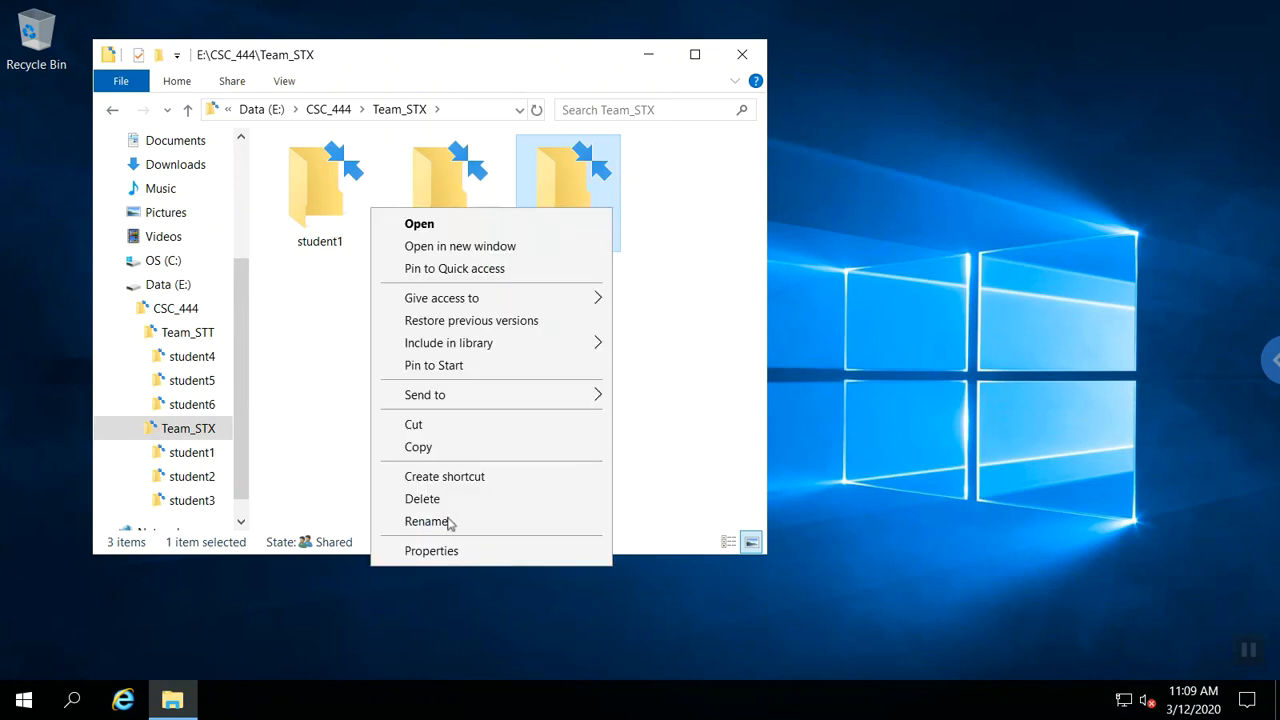
left_click(431, 551)
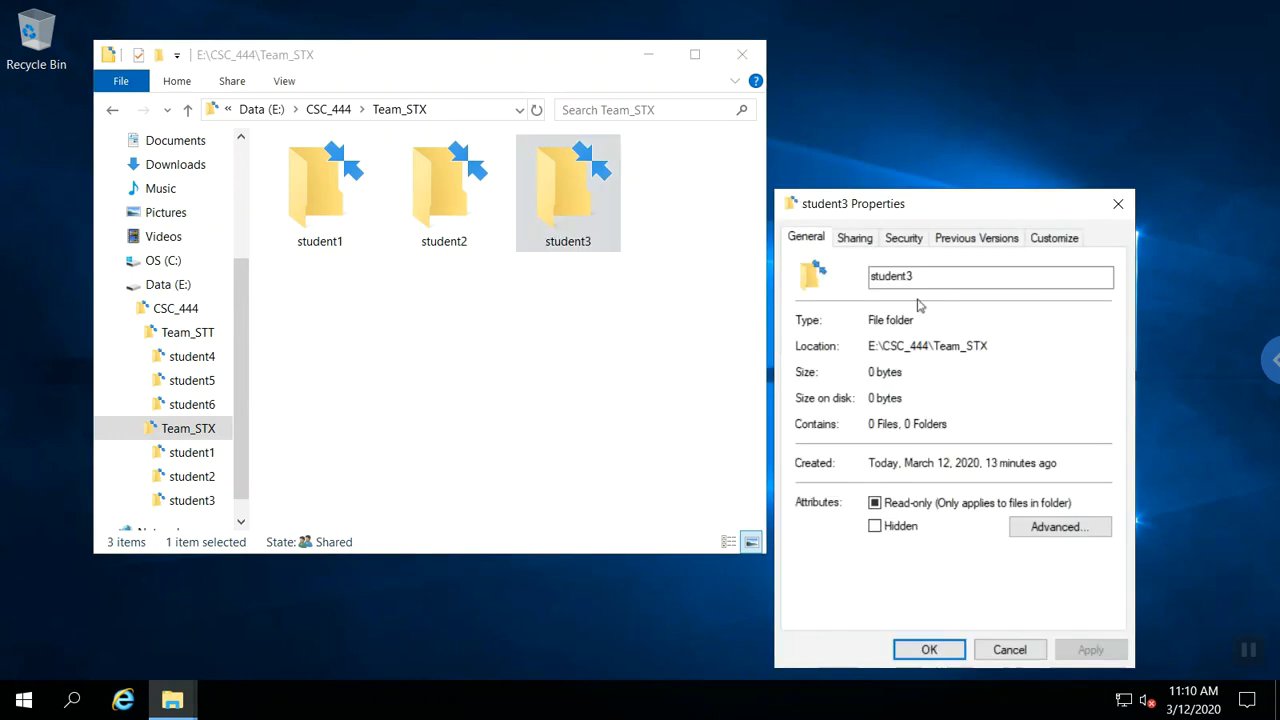
left_click(912, 243)
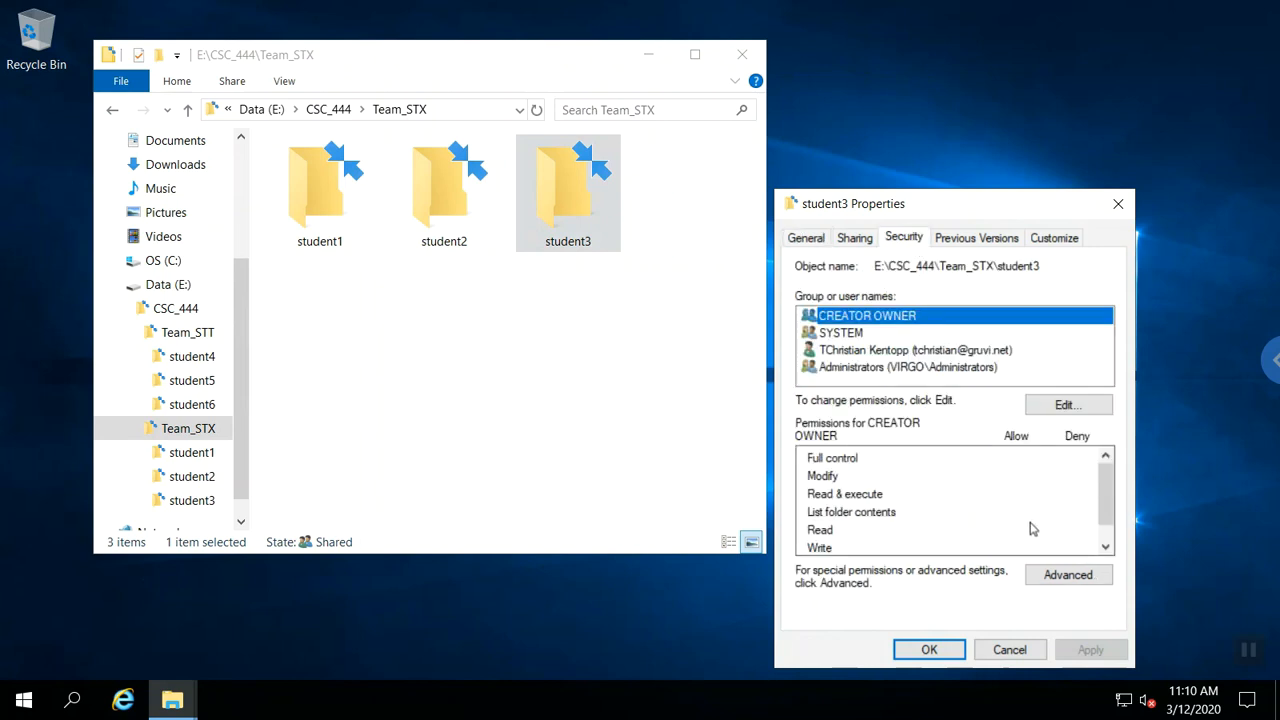
left_click(1045, 578)
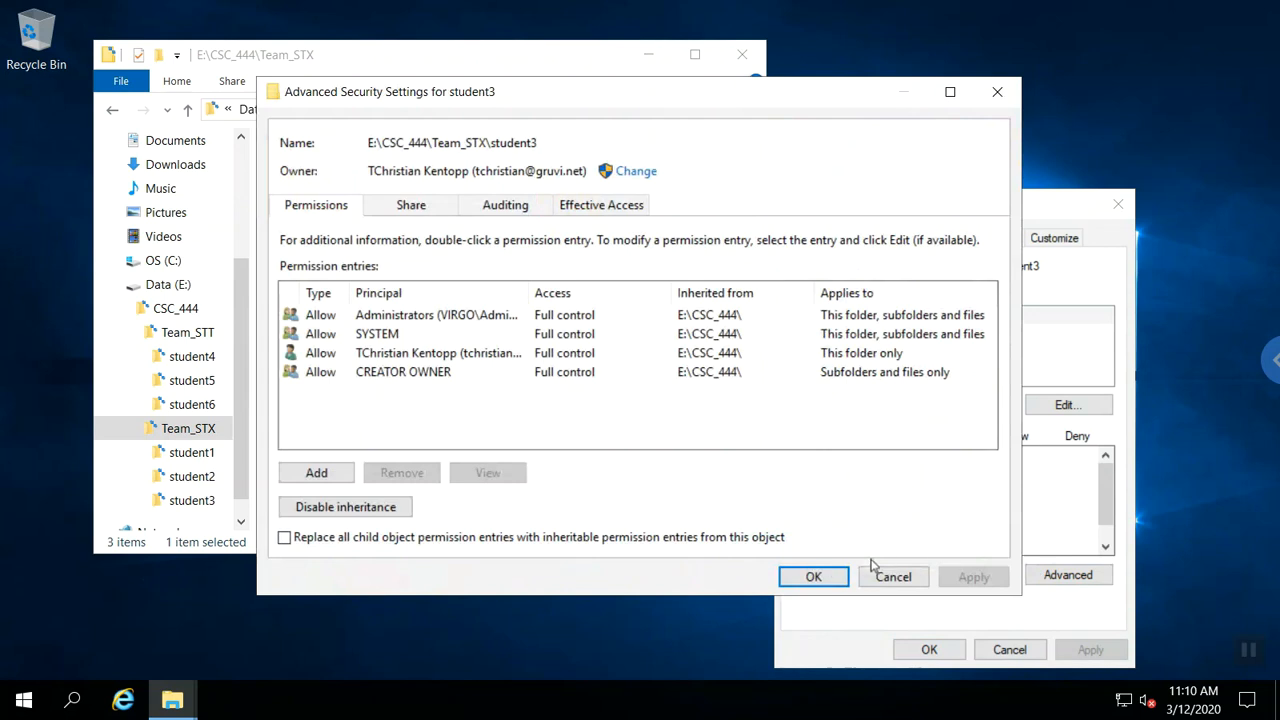
left_click(838, 580)
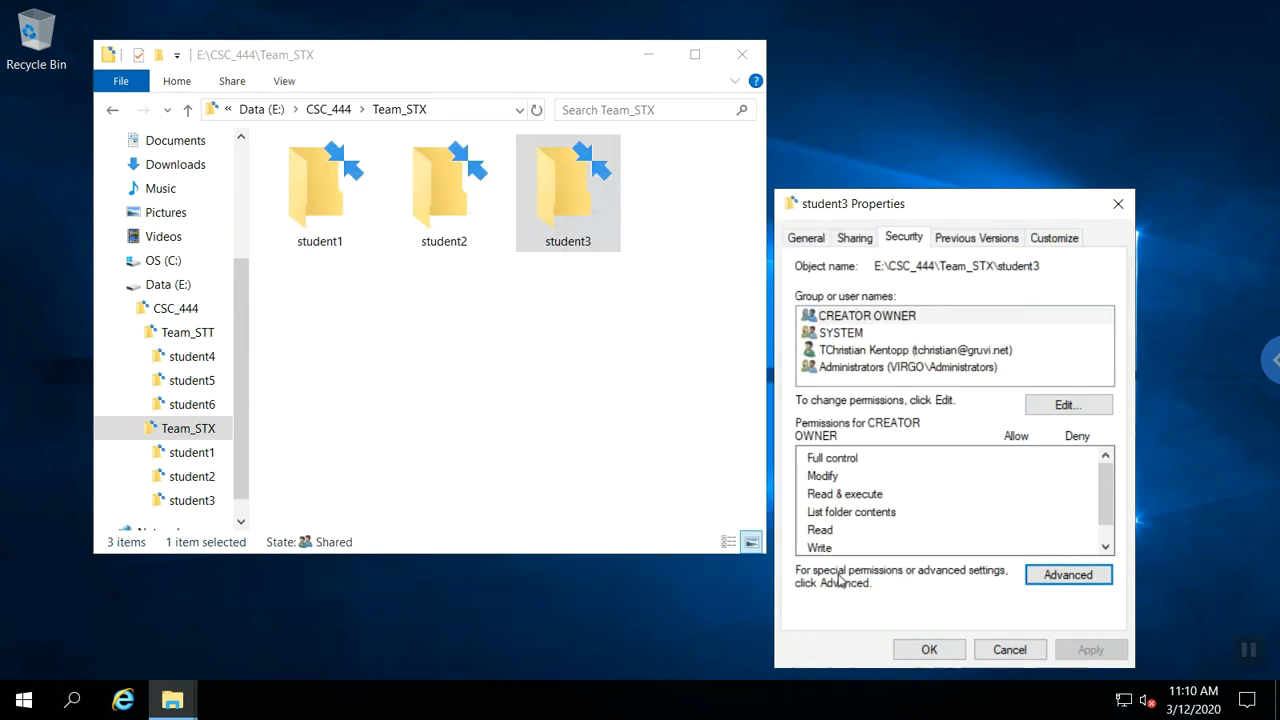
left_click(934, 651)
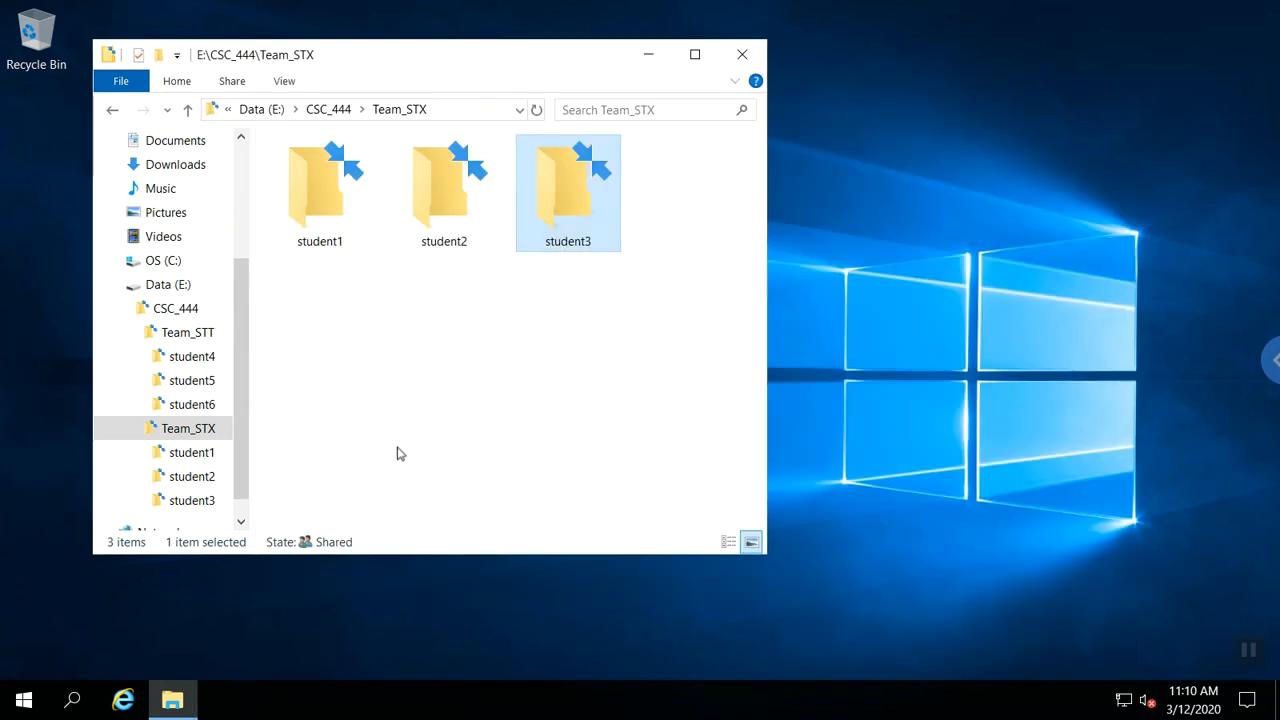
left_click(200, 312)
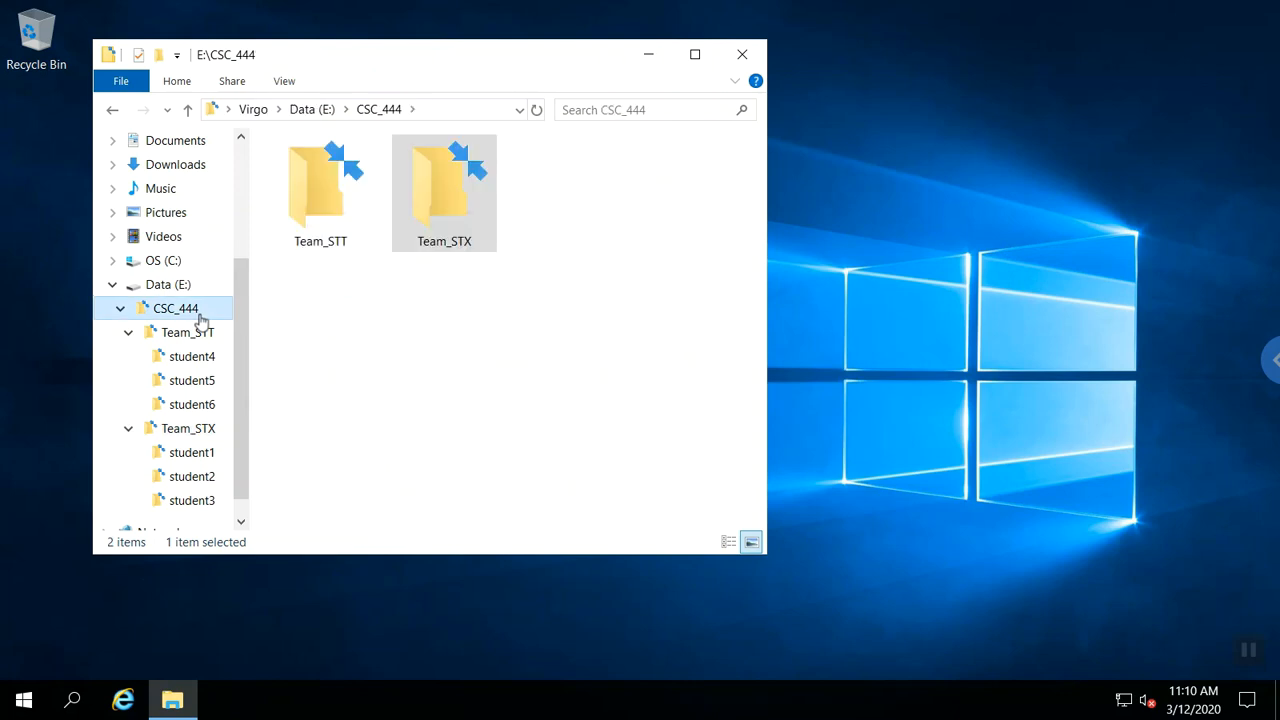
left_click(310, 211)
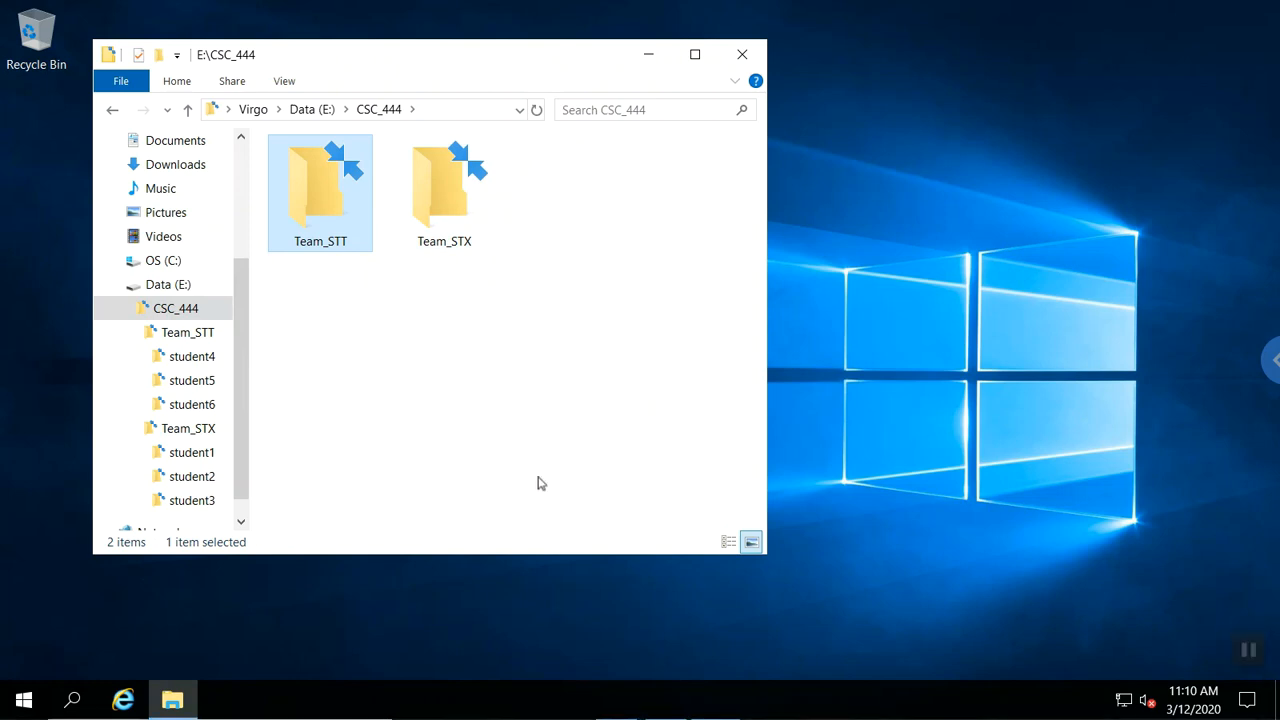
Open Team_STT's advanced security settings, discarding a first permission entry started there.
right_click(311, 187)
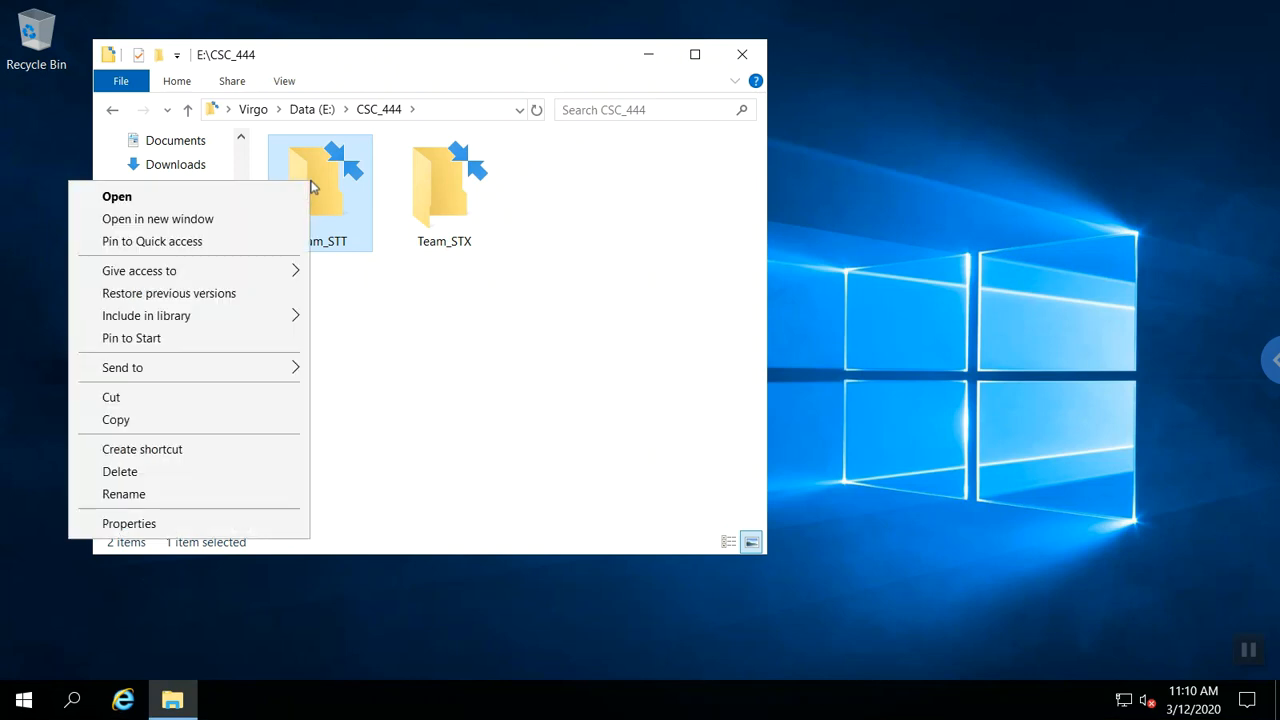
left_click(148, 523)
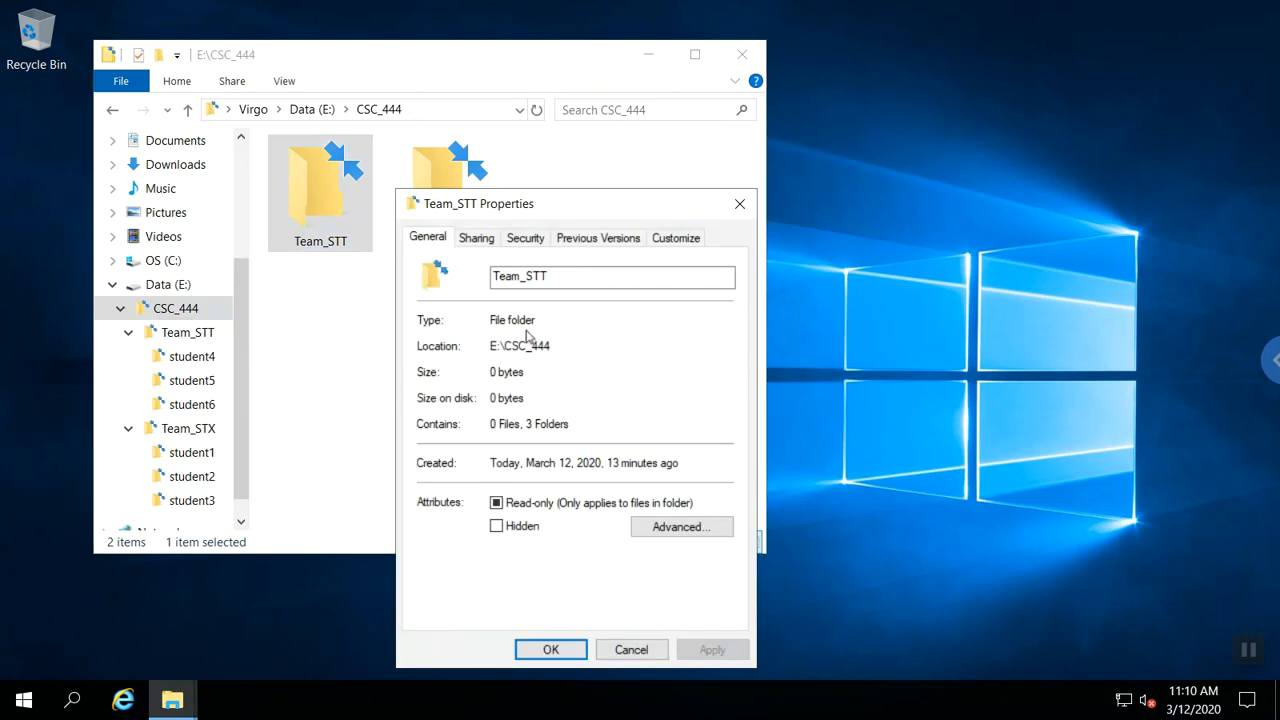
left_click(522, 241)
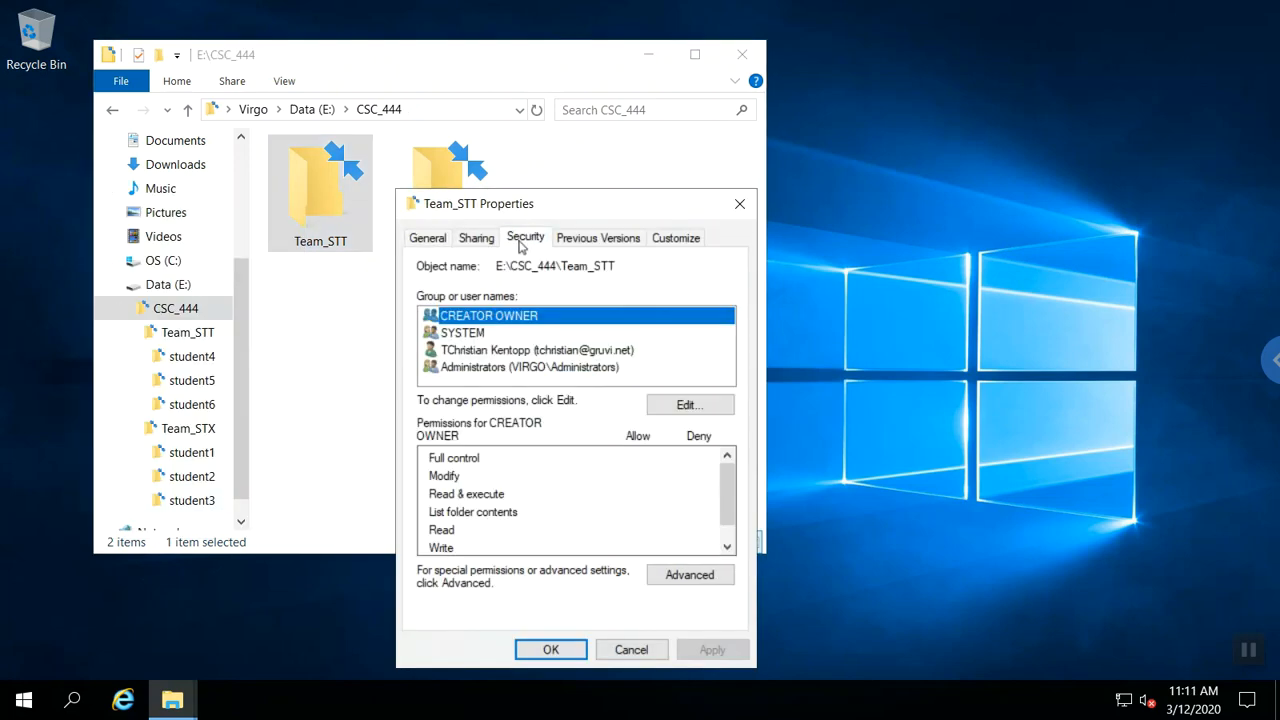
left_click(723, 576)
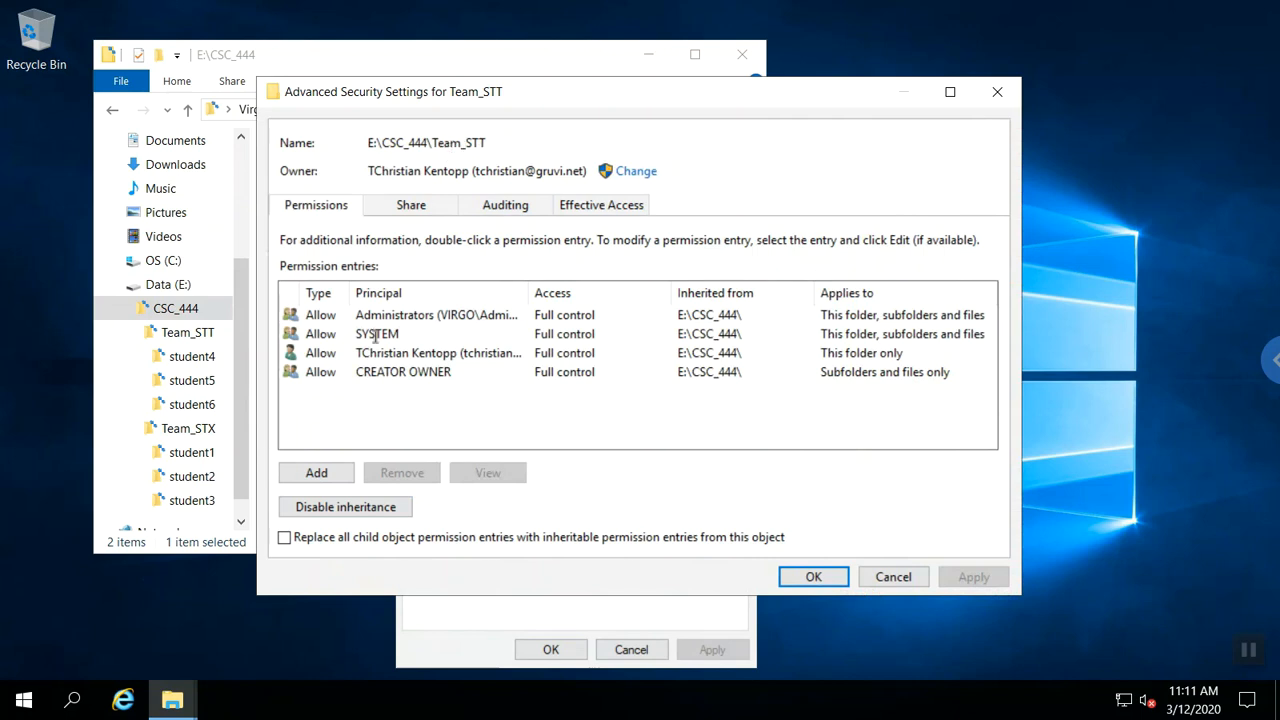
left_click(344, 470)
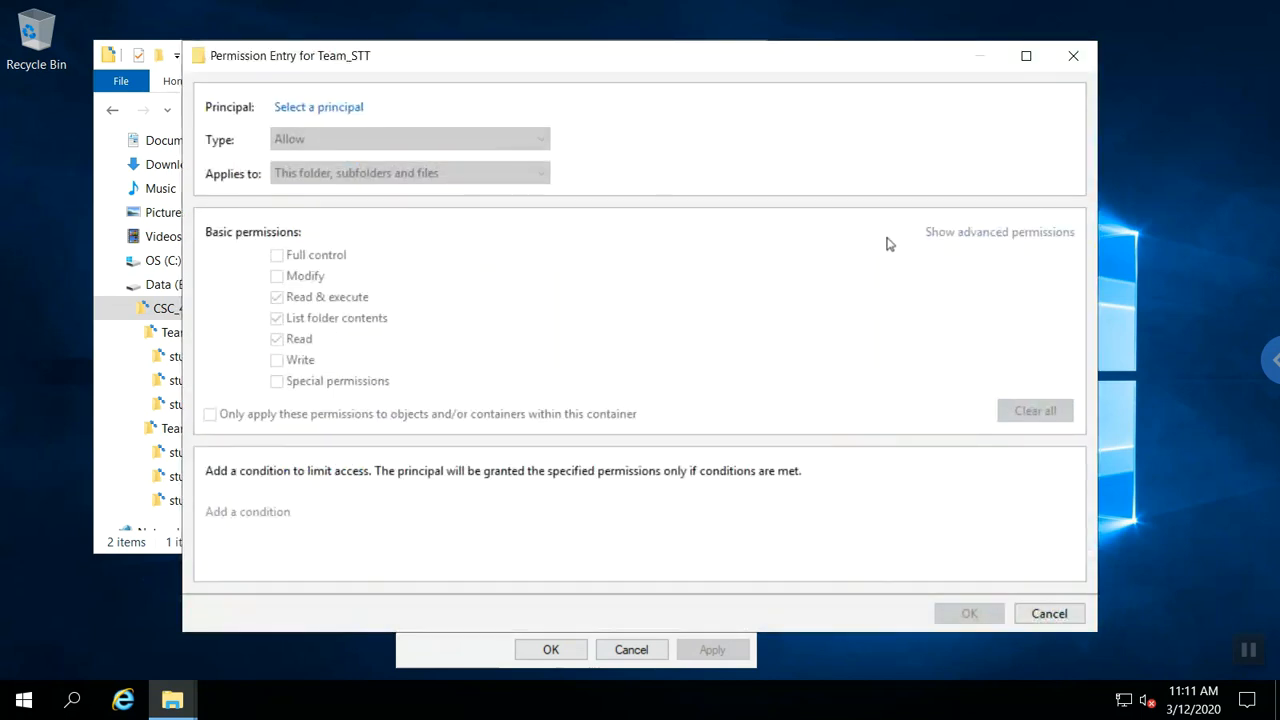
left_click(1090, 57)
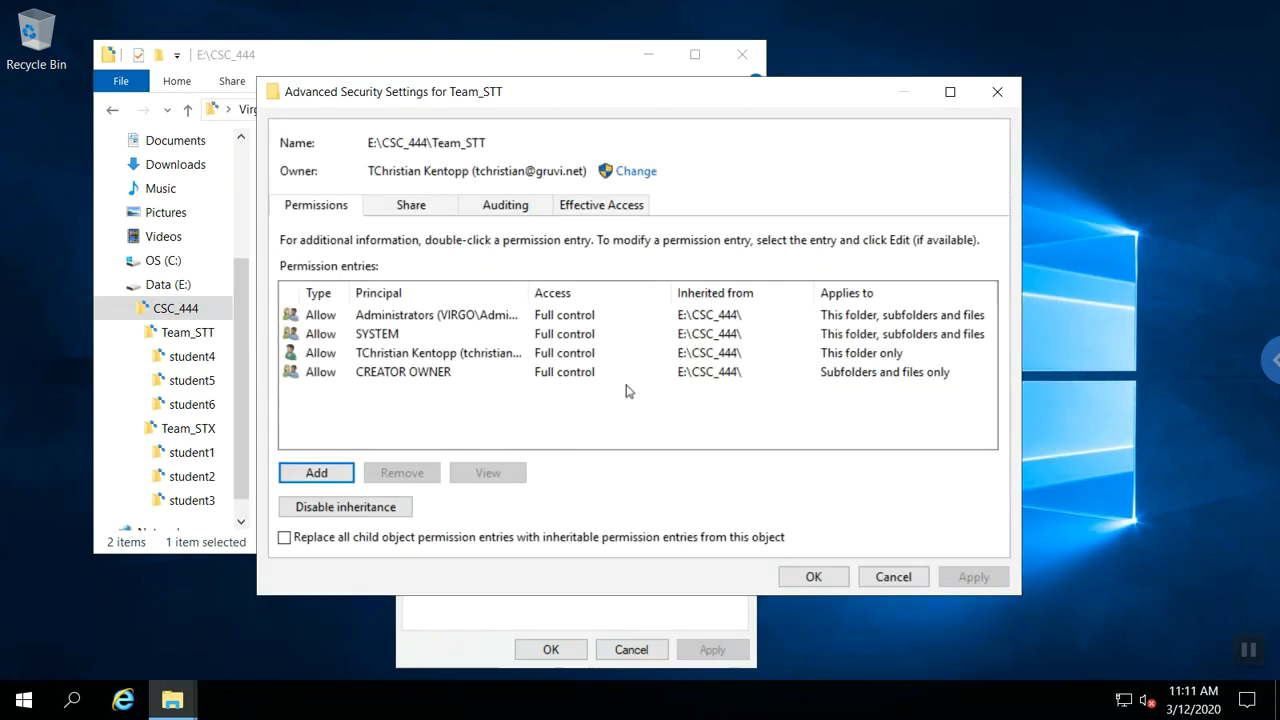
Disable Team_STT's inheritance, converting inherited permissions to explicit entries, and begin a new entry.
left_click(372, 510)
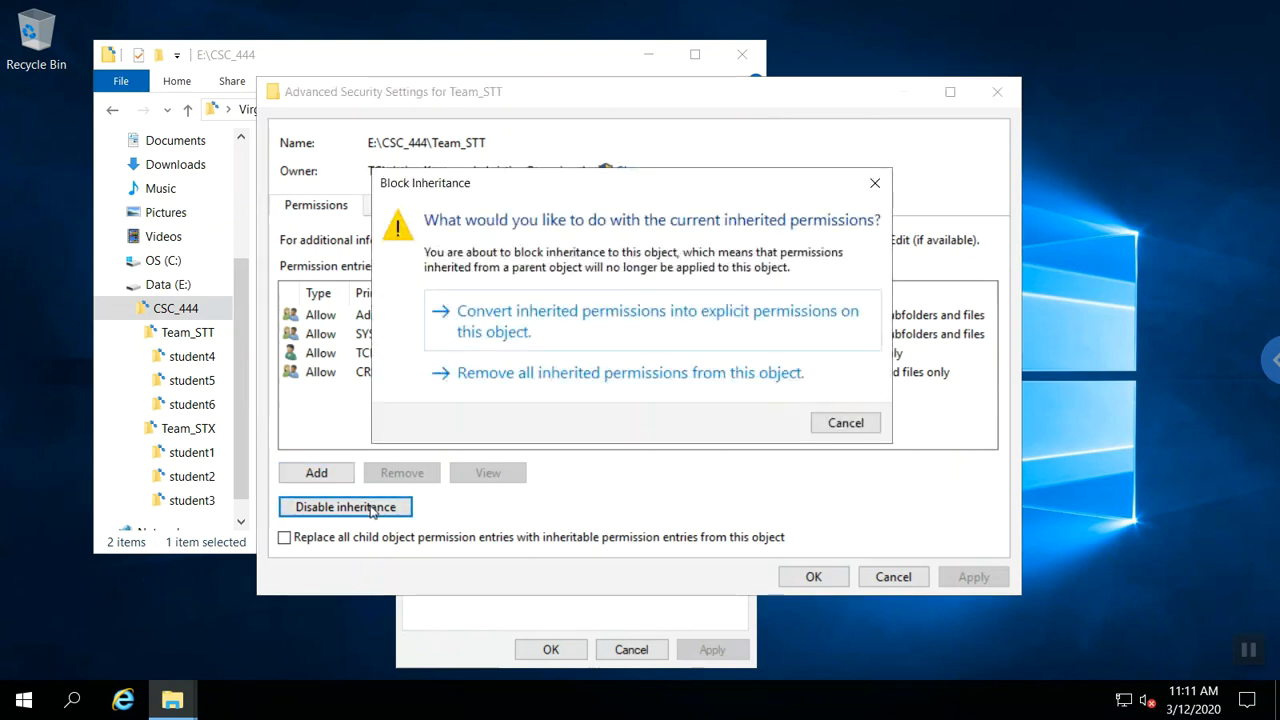
left_click(557, 328)
left_click(340, 476)
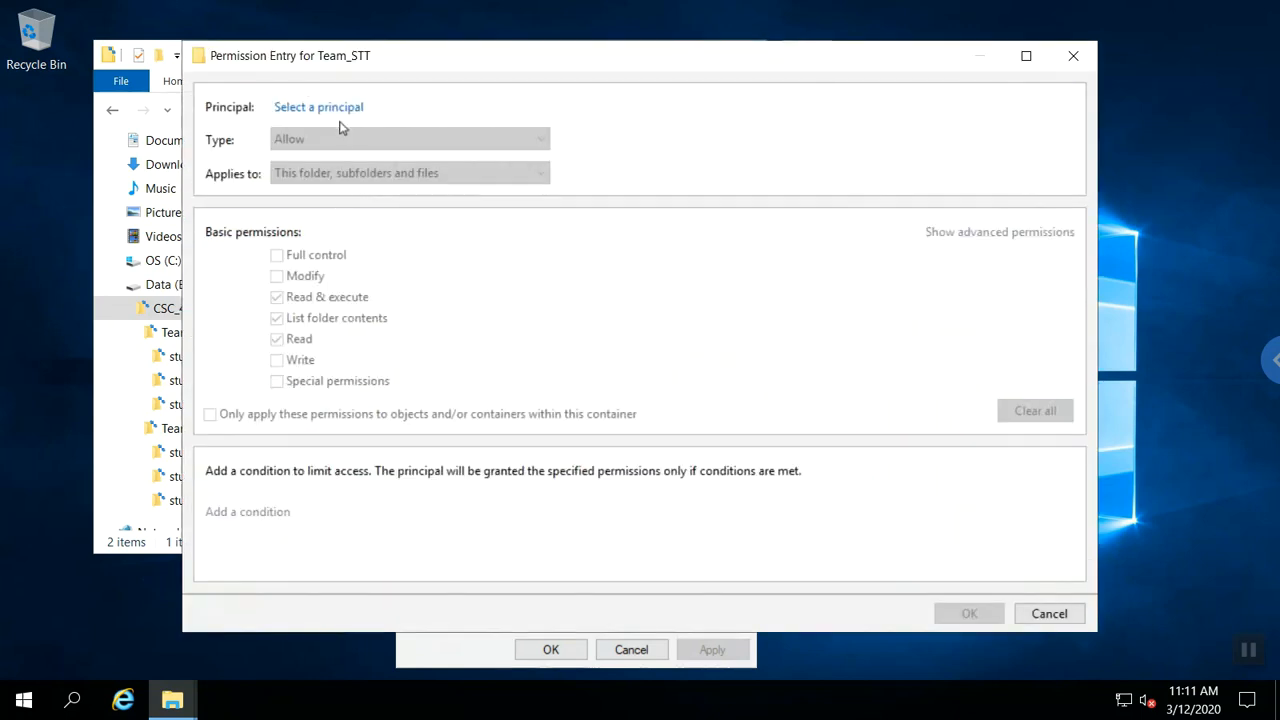
Add a Read & execute permission entry for the Team_STT group.
left_click(338, 107)
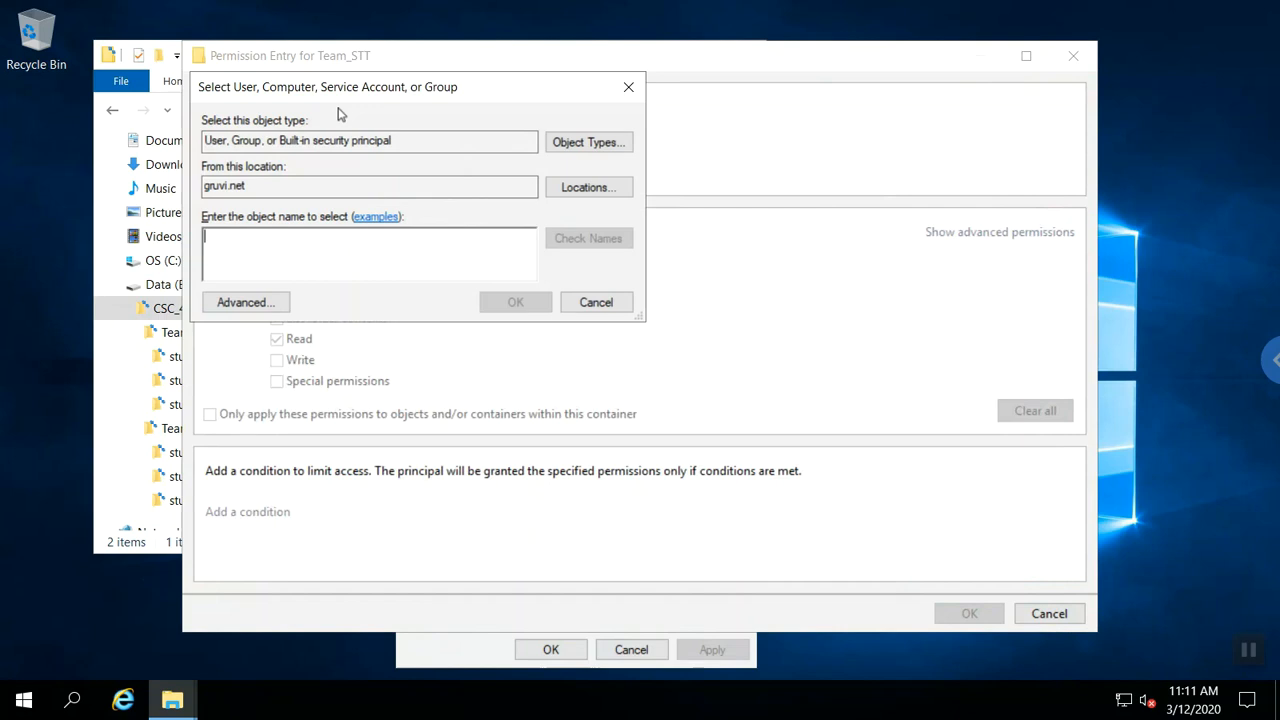
type("team_stt")
key("Return")
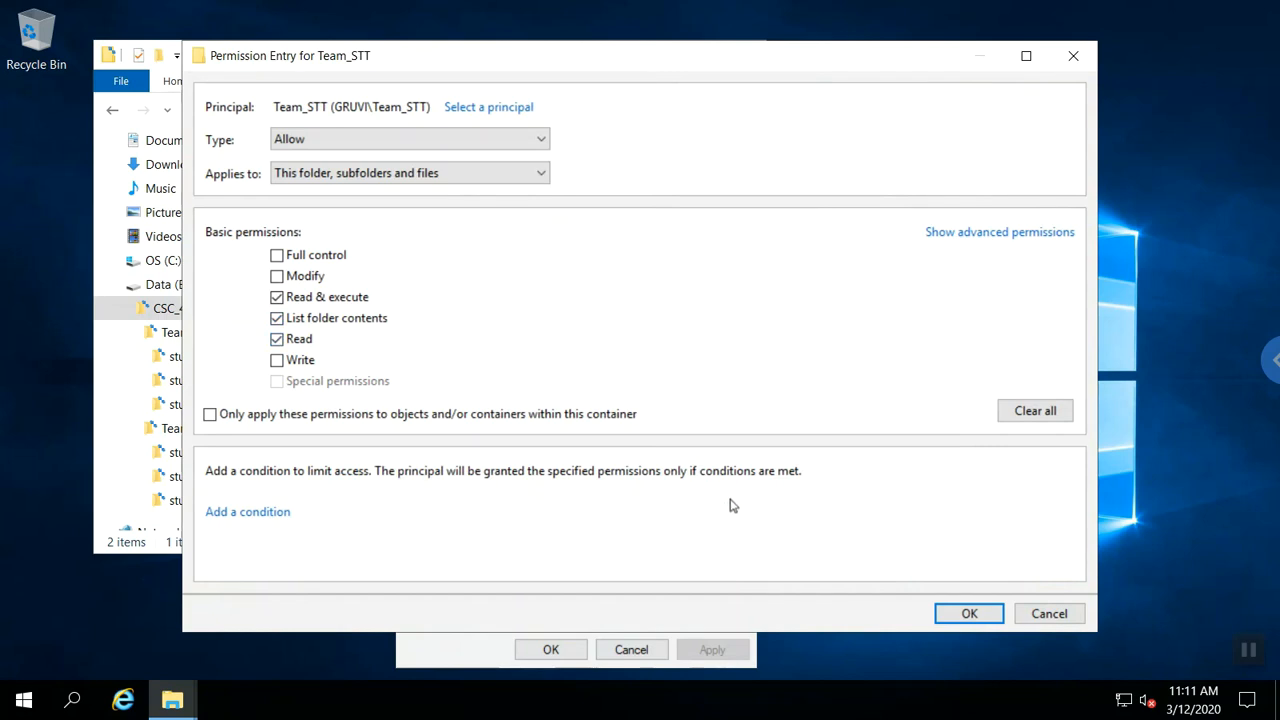
left_click(968, 614)
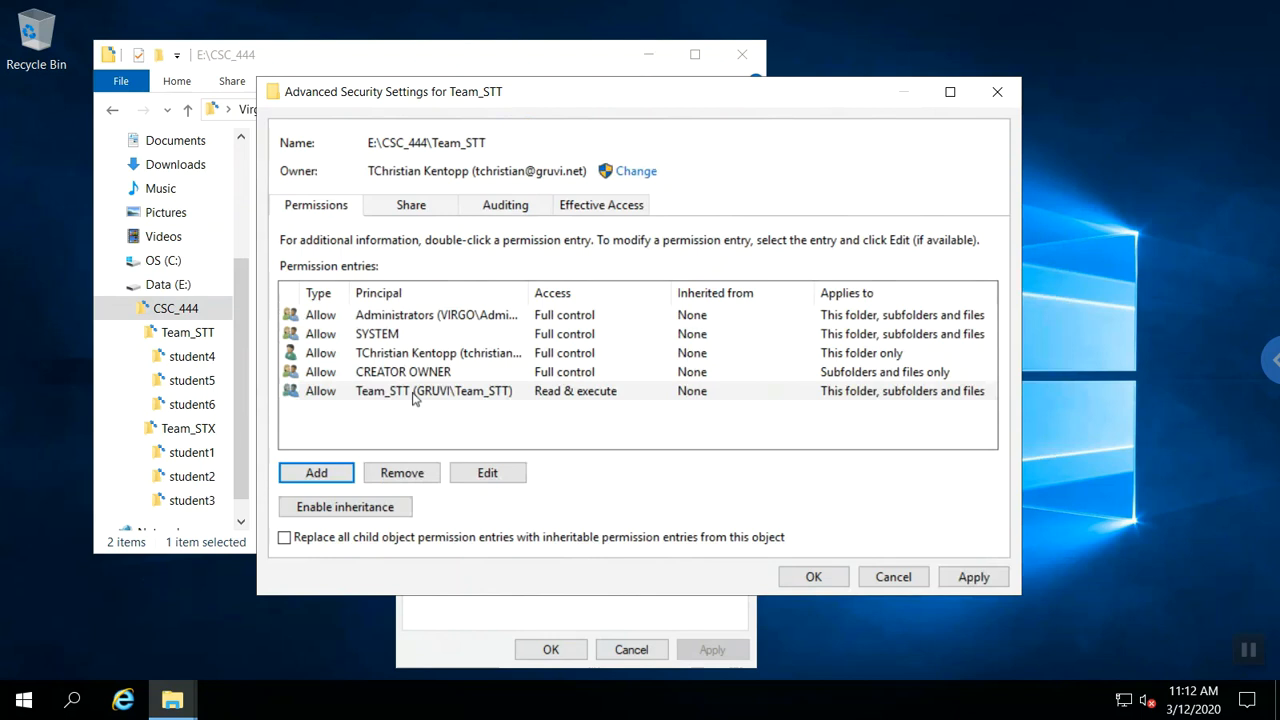
Replace all student folders' permission entries with Team_STT's and confirm.
left_click(284, 538)
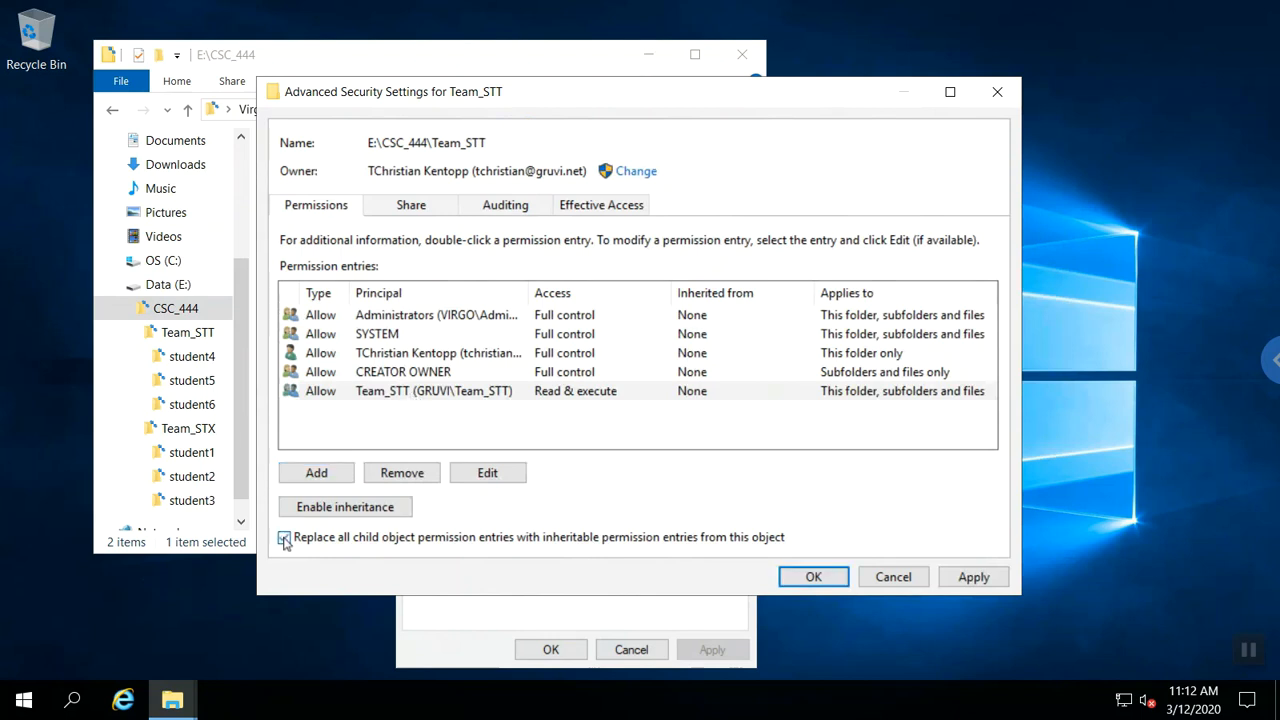
left_click(812, 577)
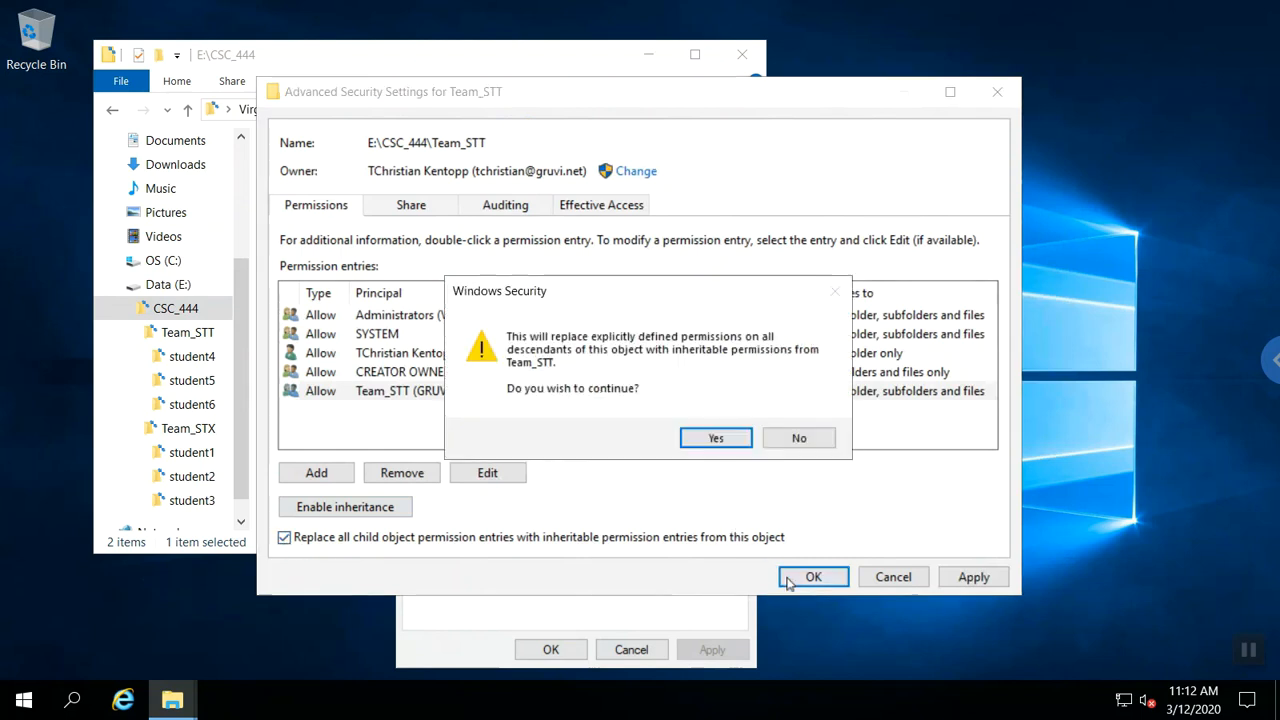
left_click(705, 445)
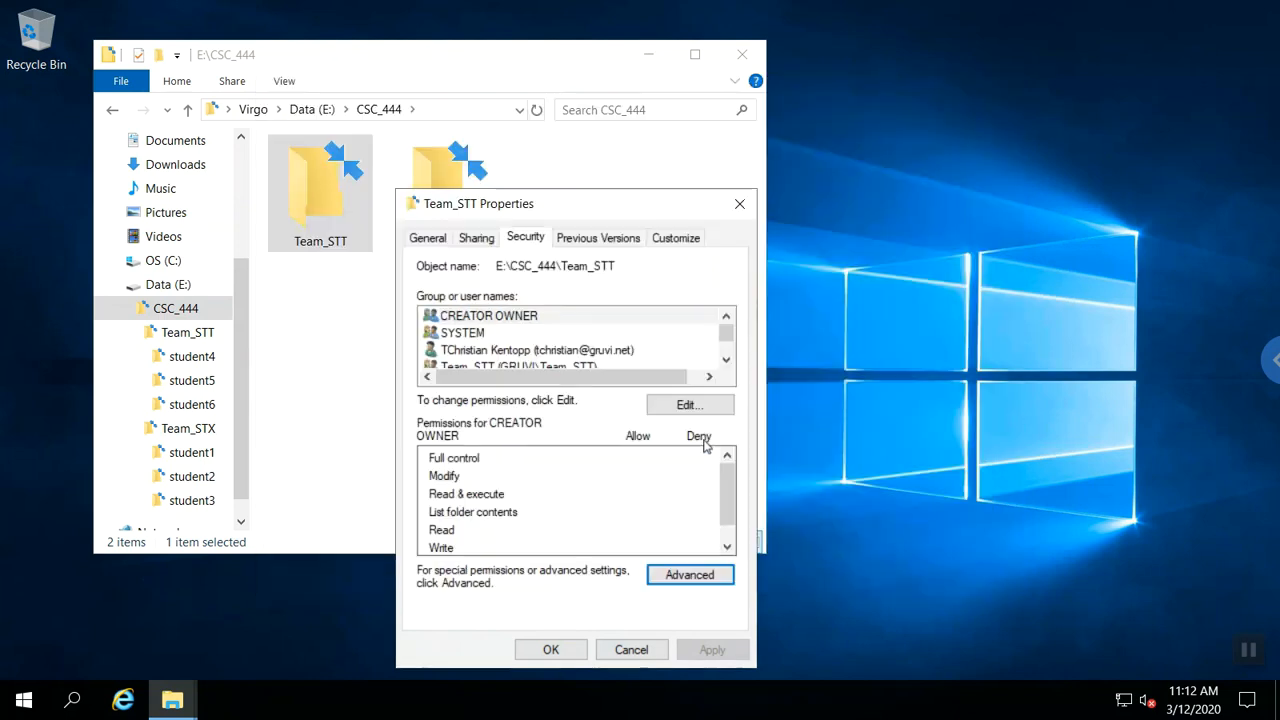
left_click(551, 650)
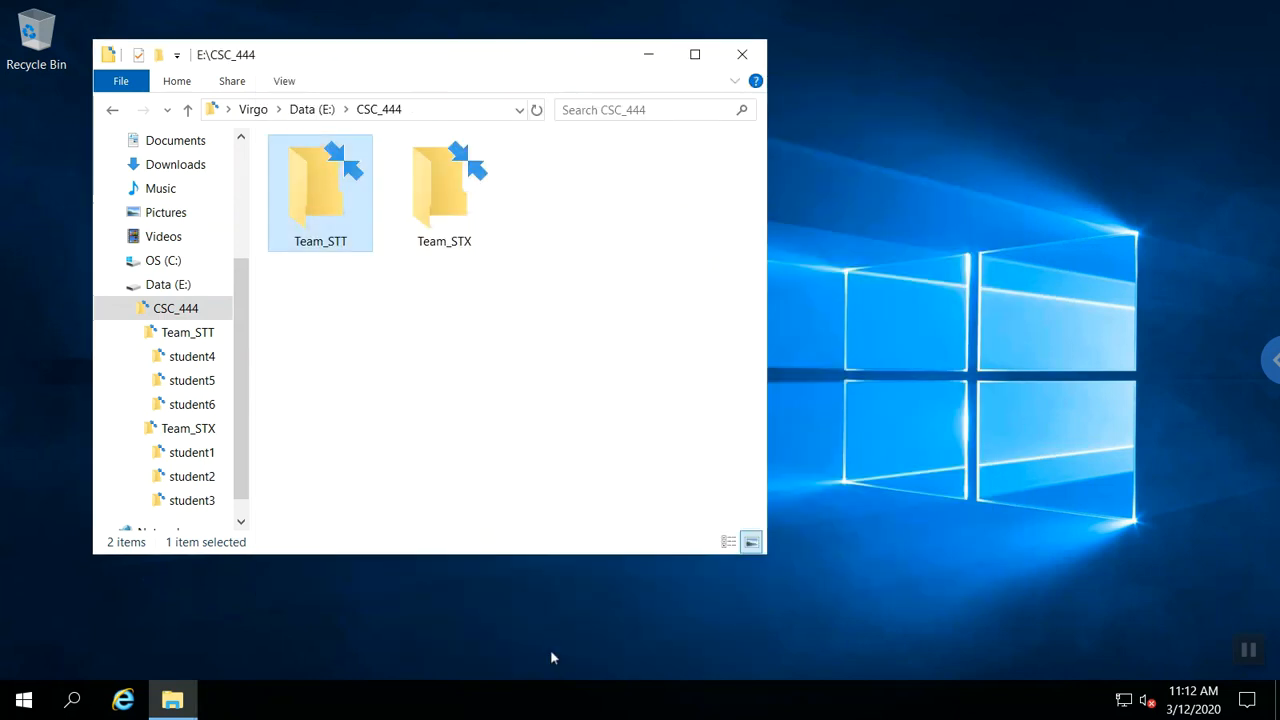
left_click(453, 210)
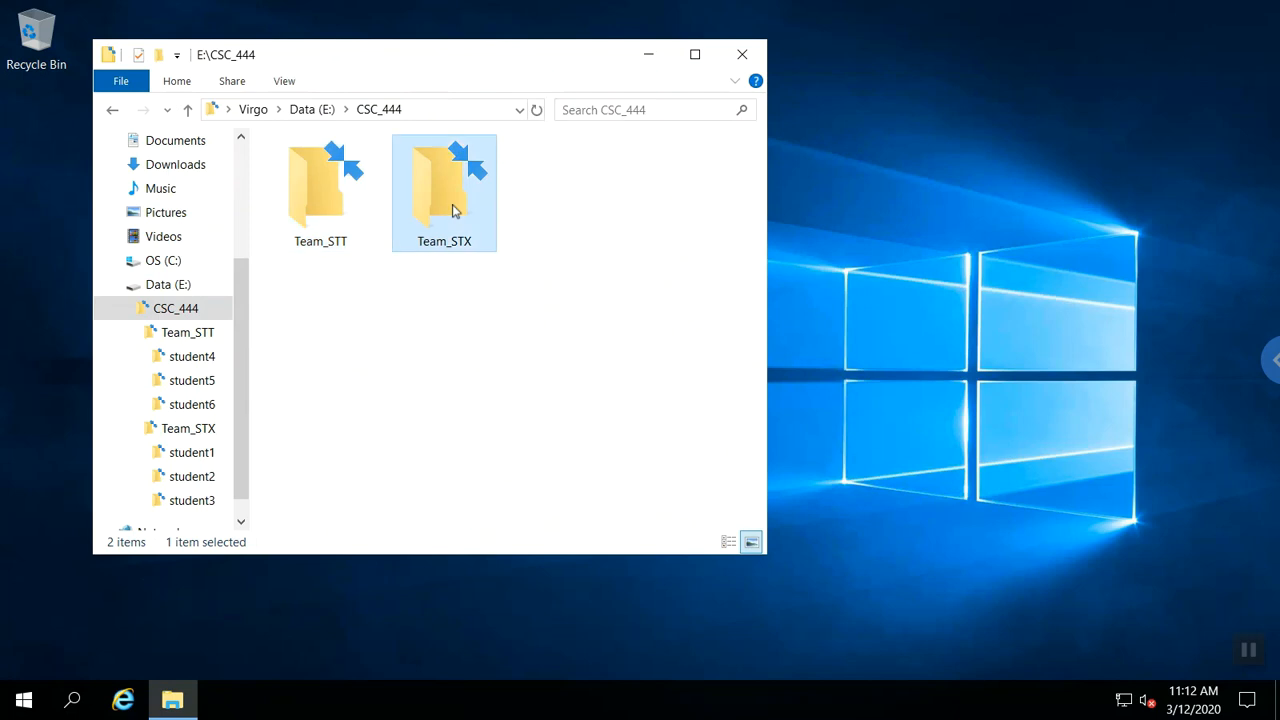
Disable inheritance on Team_STX, converting inherited permissions to explicit, and begin a new permission entry.
right_click(452, 205)
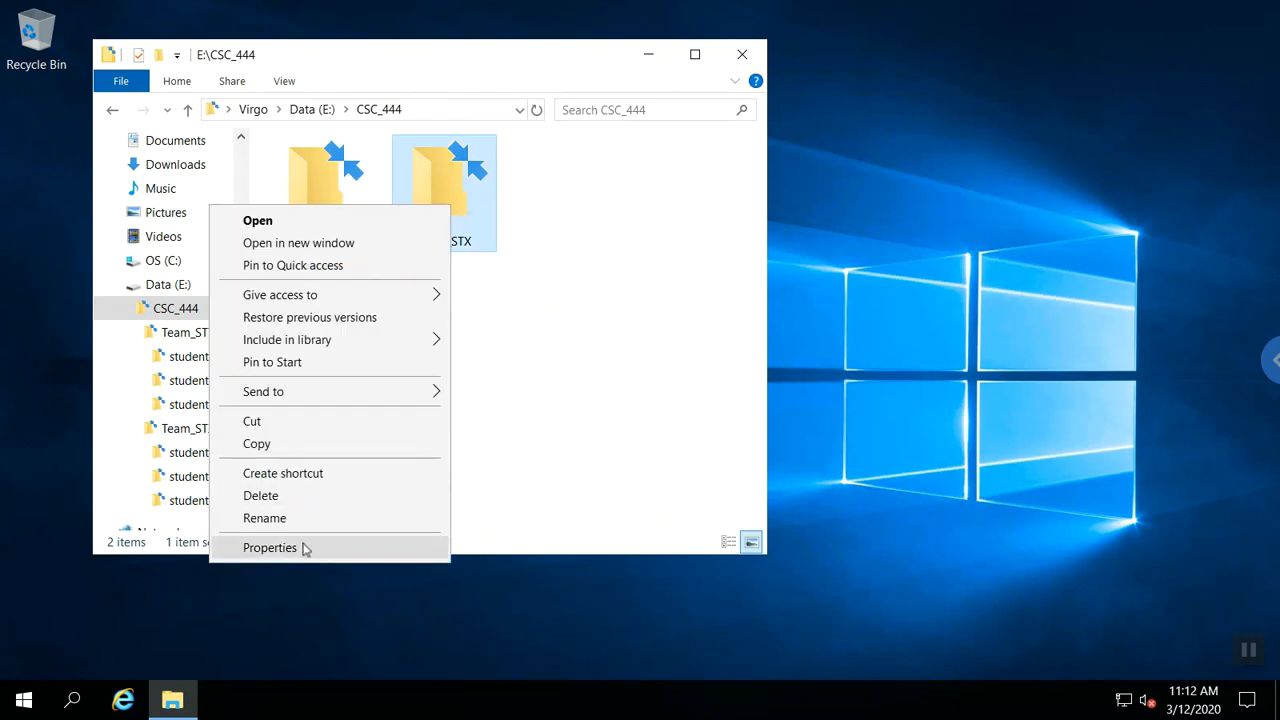
left_click(270, 548)
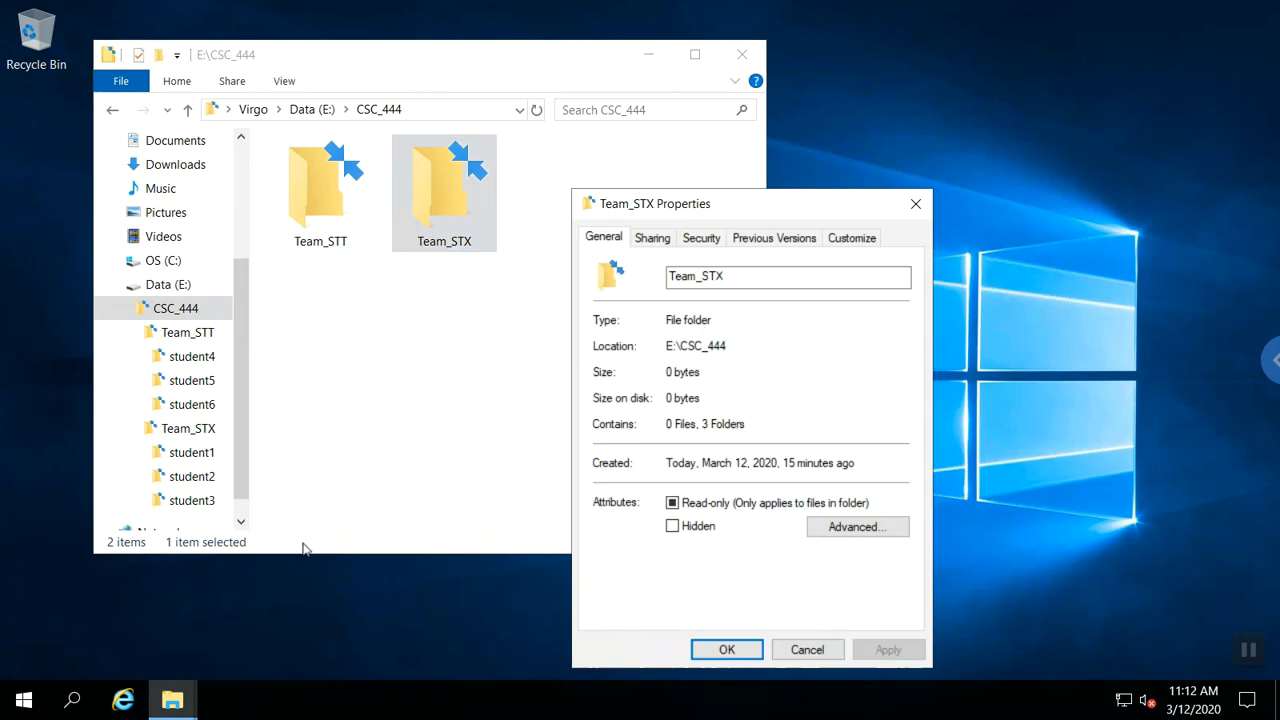
left_click(693, 239)
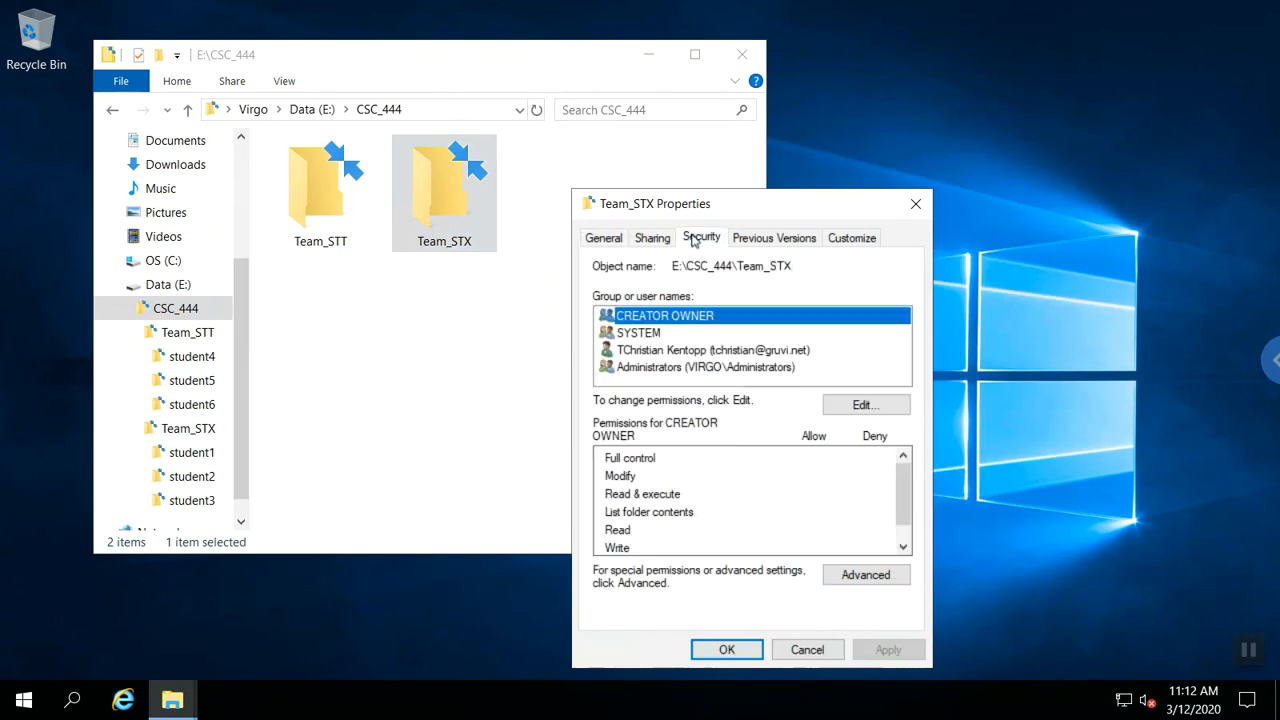
left_click(840, 574)
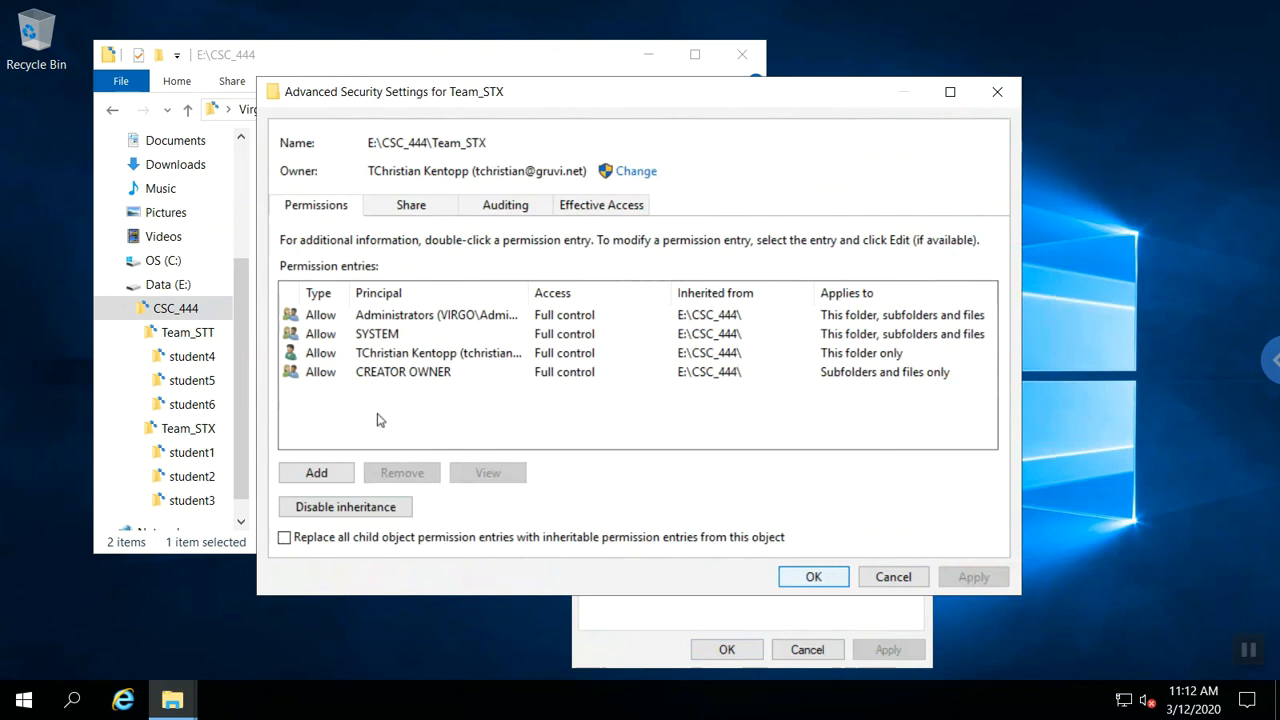
left_click(338, 507)
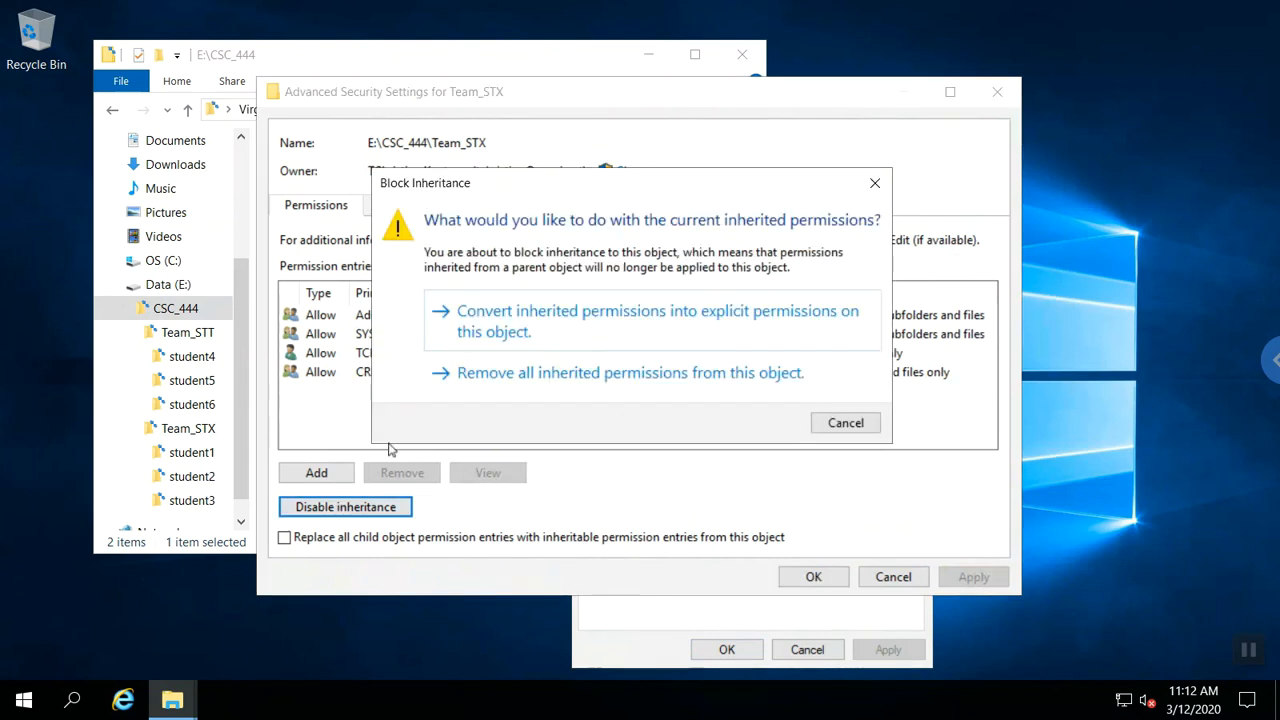
left_click(506, 330)
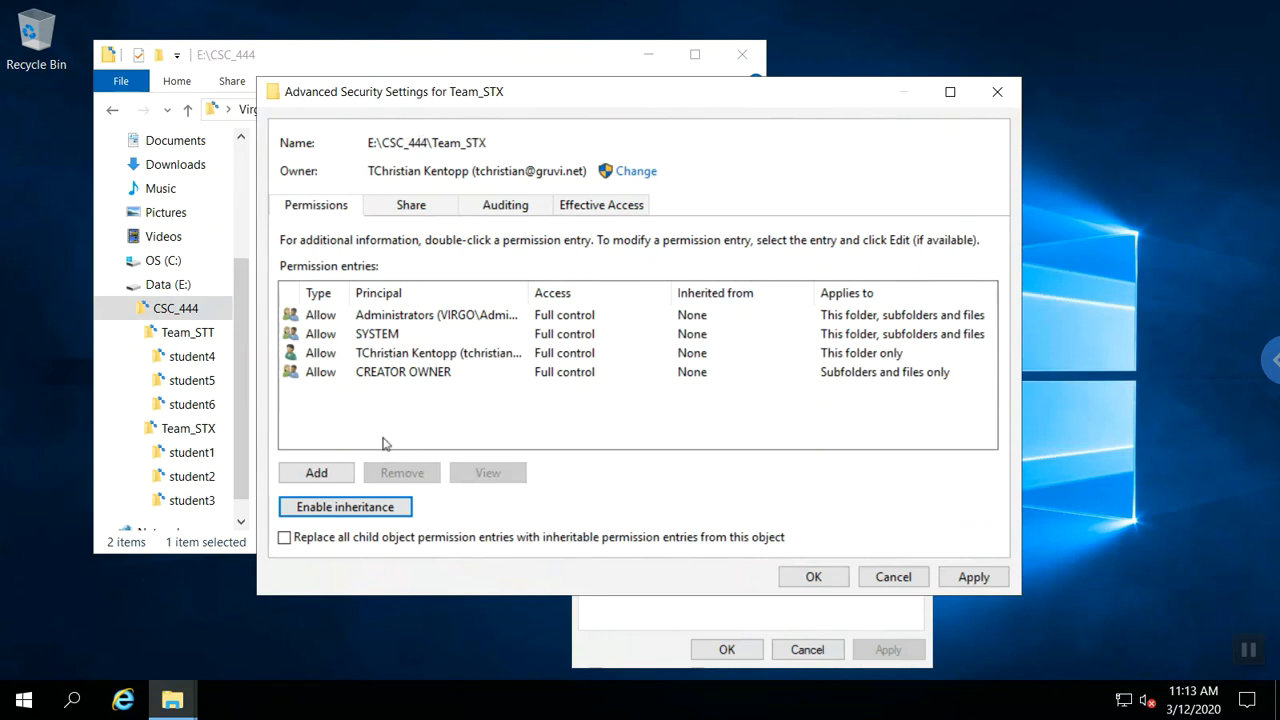
left_click(335, 472)
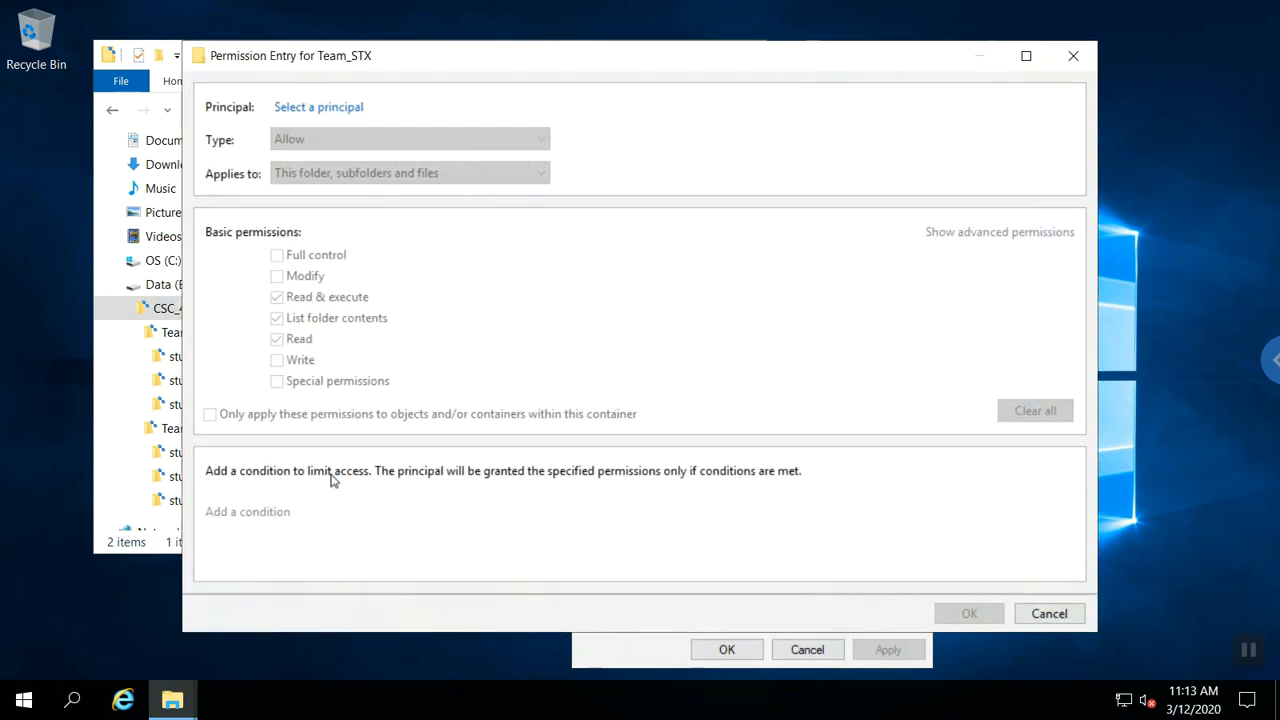
Add a Read & execute permission entry for the Team_STX group.
left_click(316, 108)
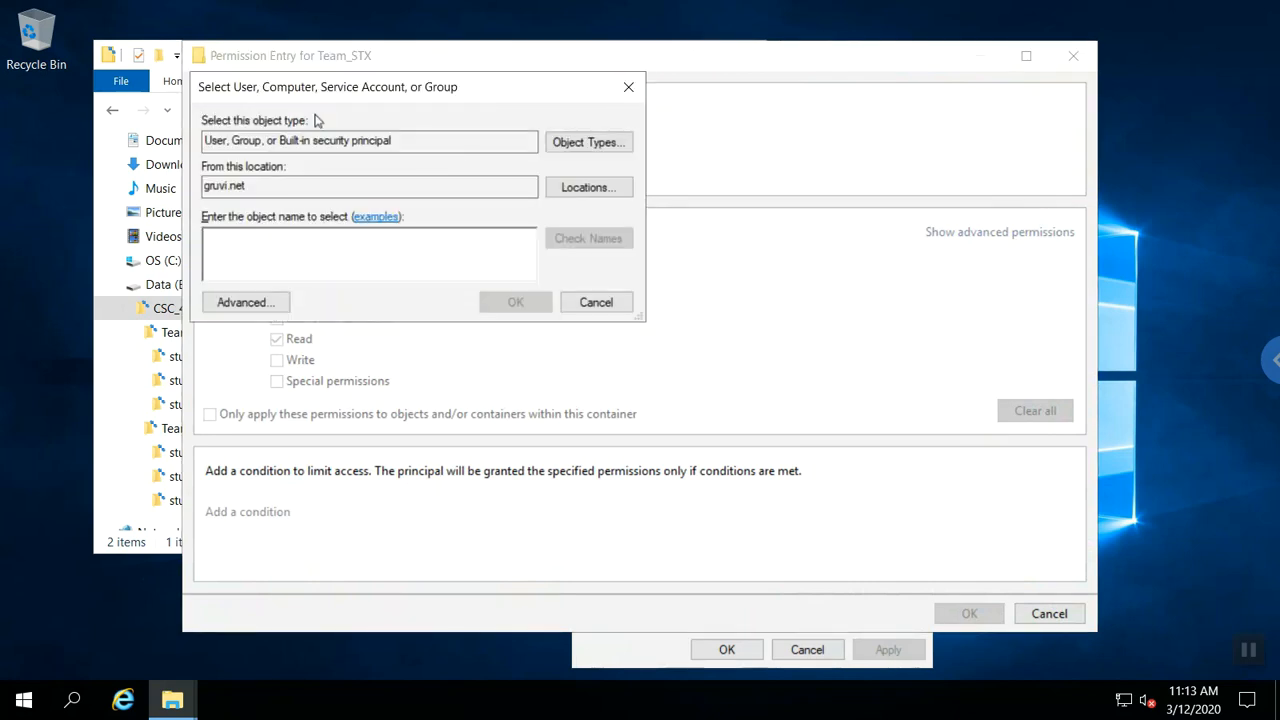
type("team")
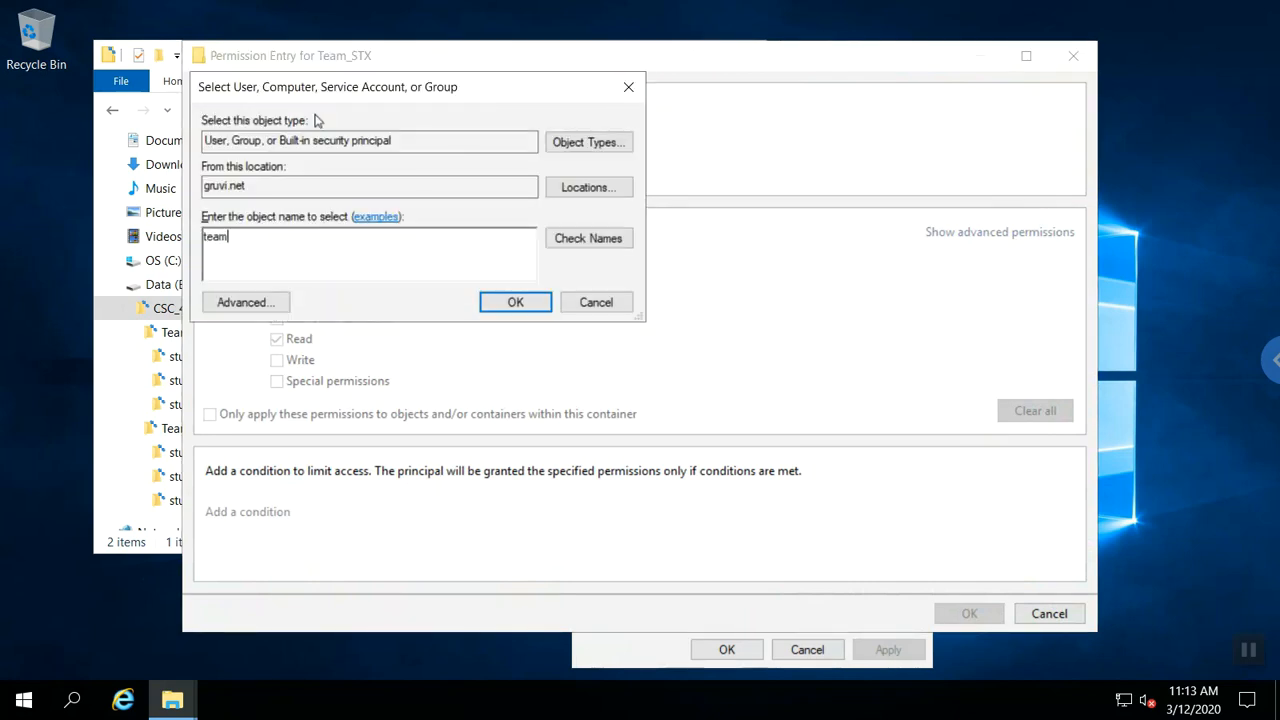
type("_stx")
key("Return")
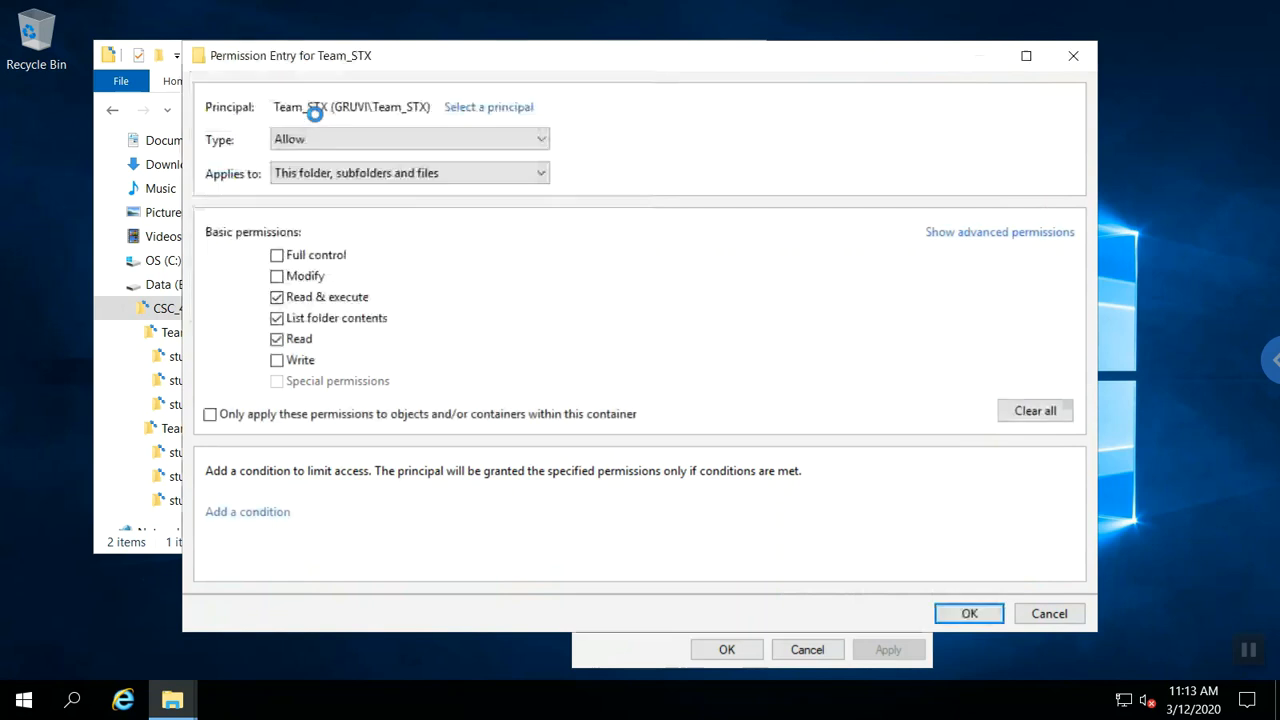
left_click(969, 613)
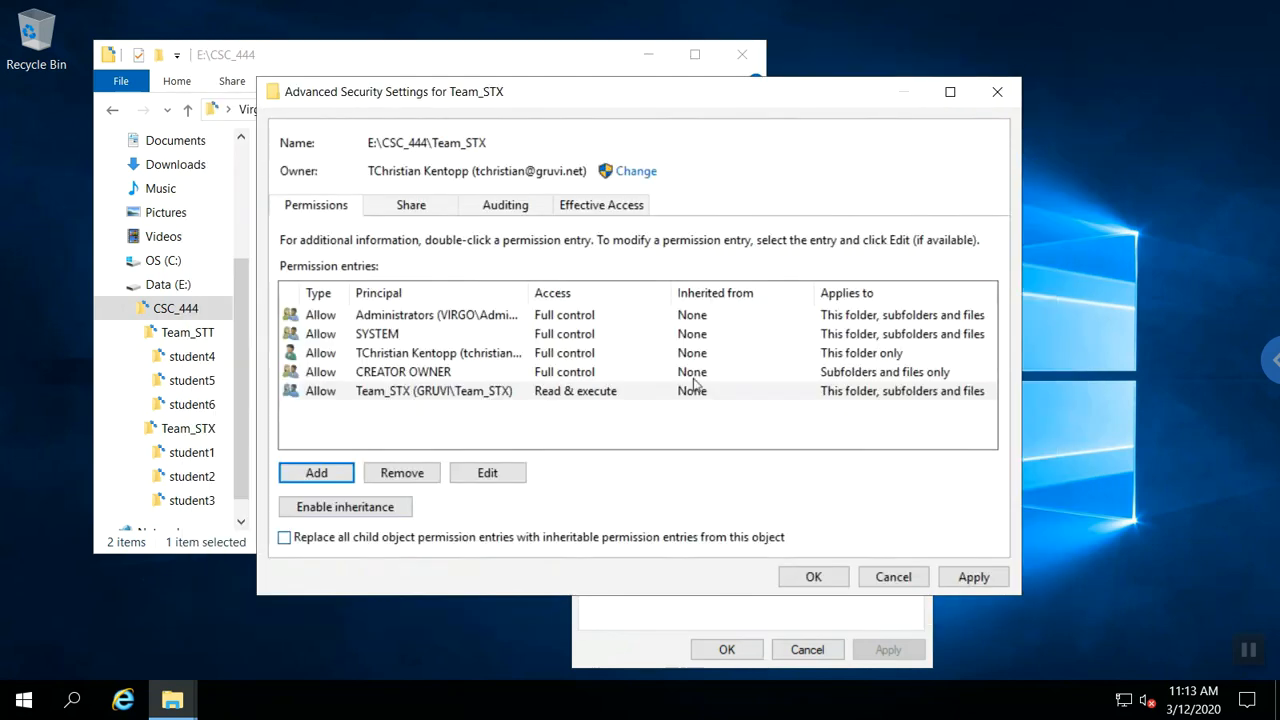
Replace all student folders' permission entries with Team_STX's and confirm.
left_click(284, 539)
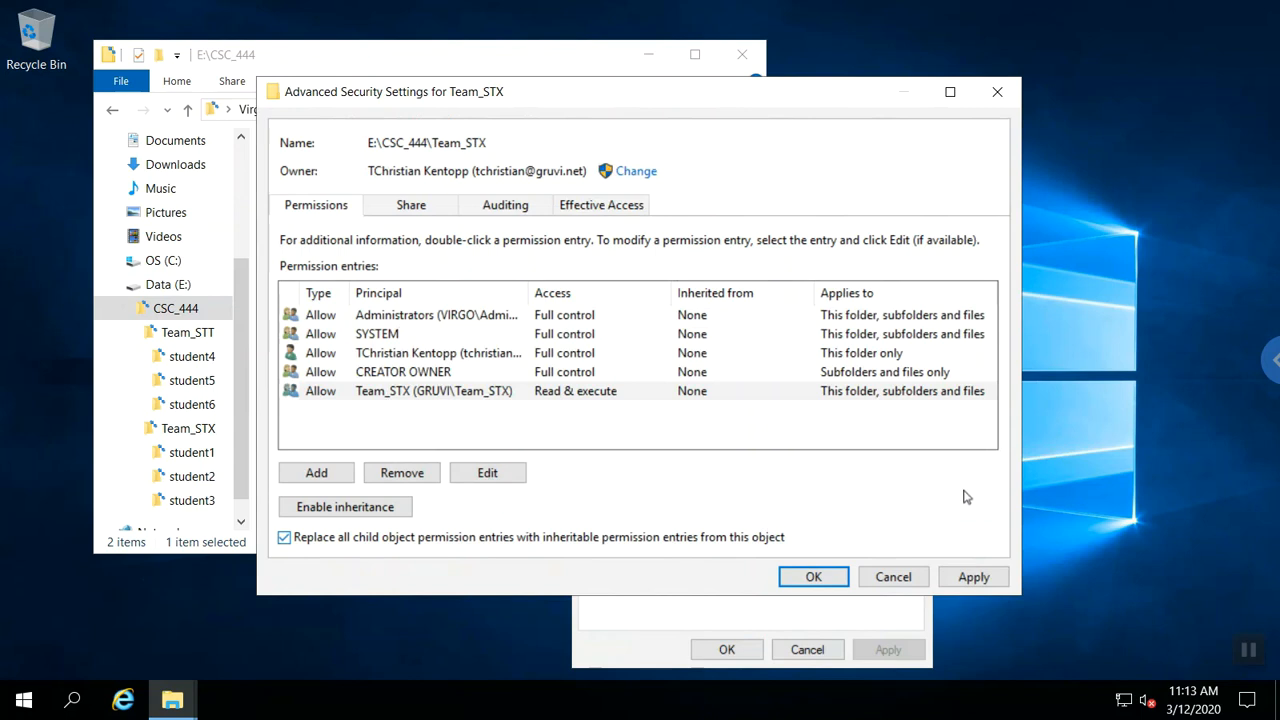
left_click(830, 579)
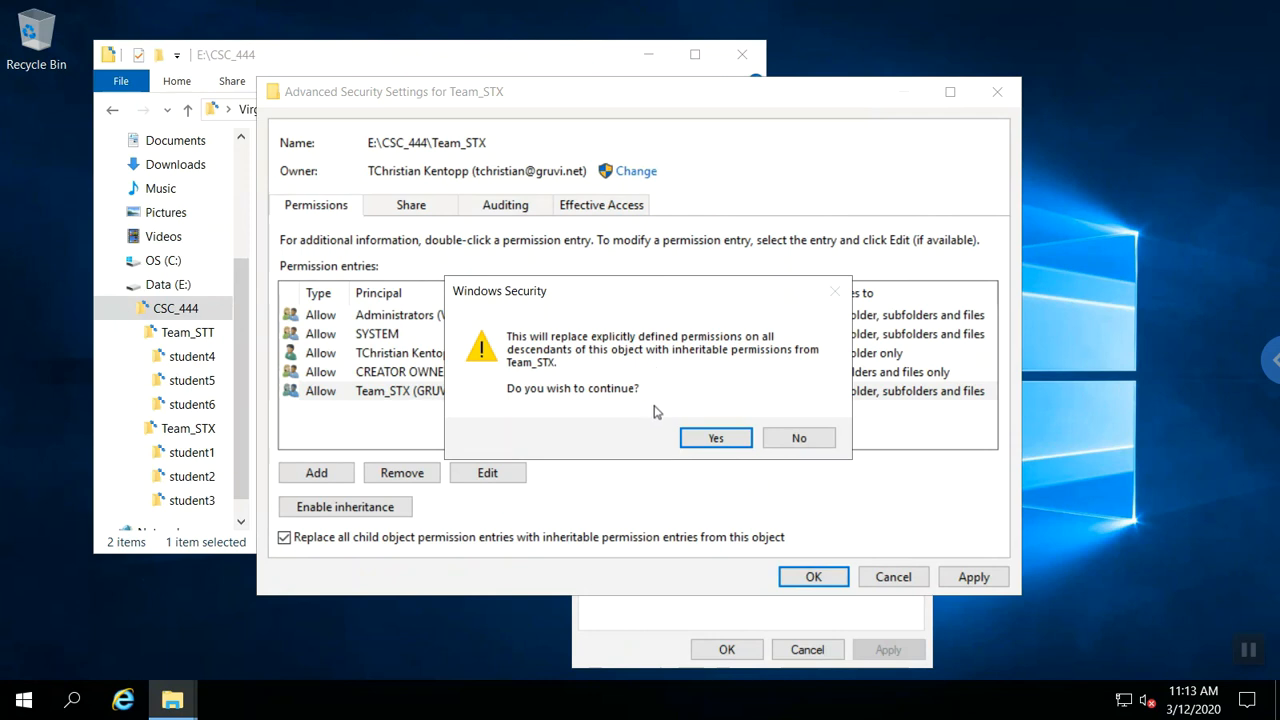
left_click(708, 438)
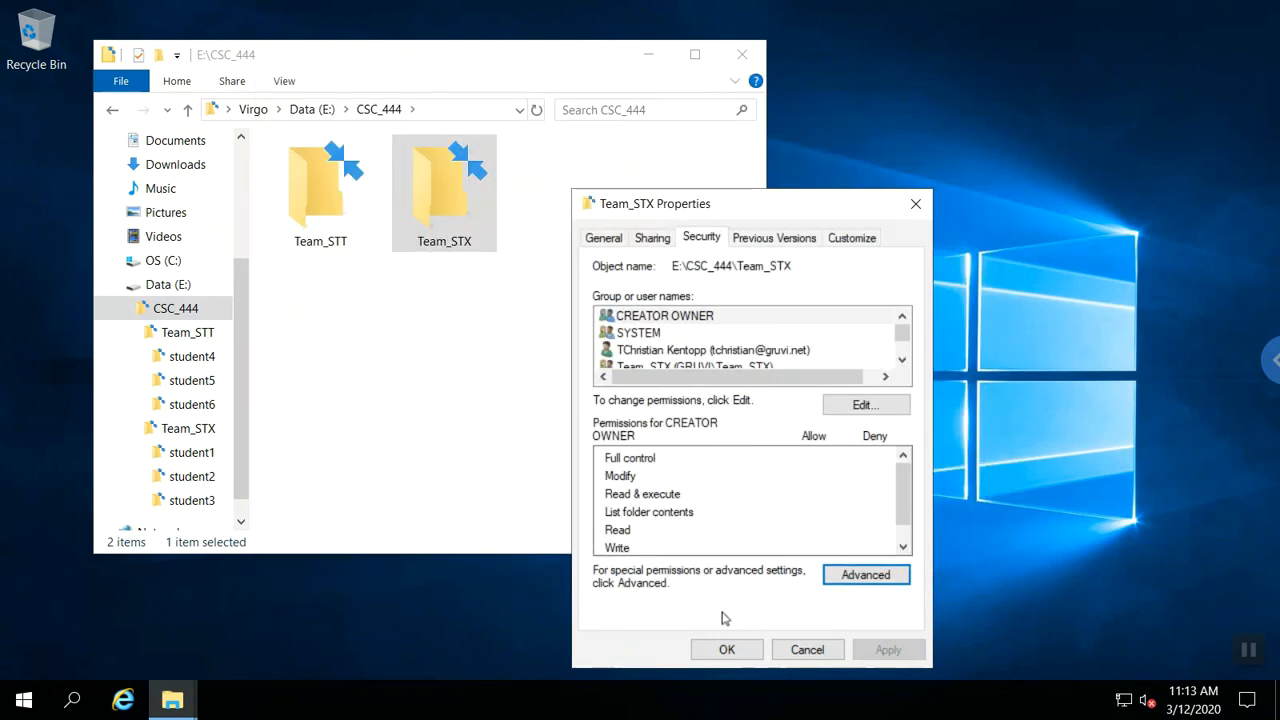
In Team_STT, confirm student5's advanced permissions inherit Team_STT's Read & execute from Team_STT.
left_click(726, 649)
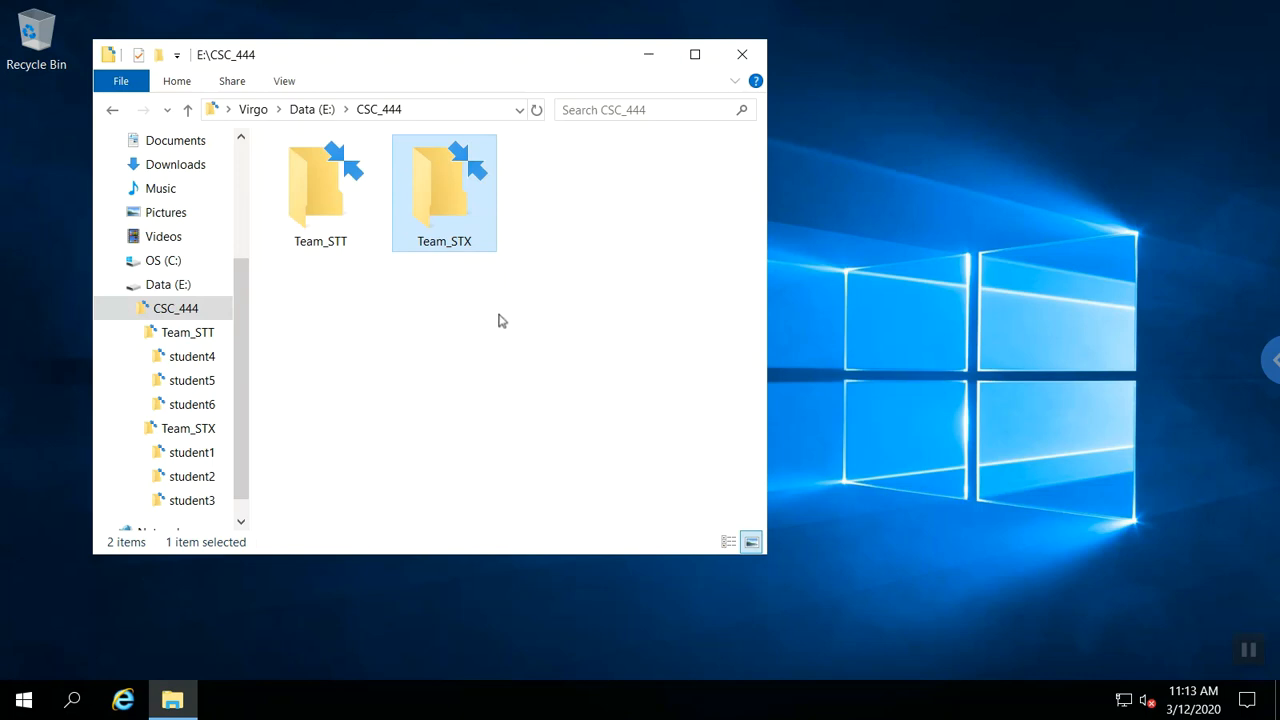
double_click(343, 235)
left_click(446, 219)
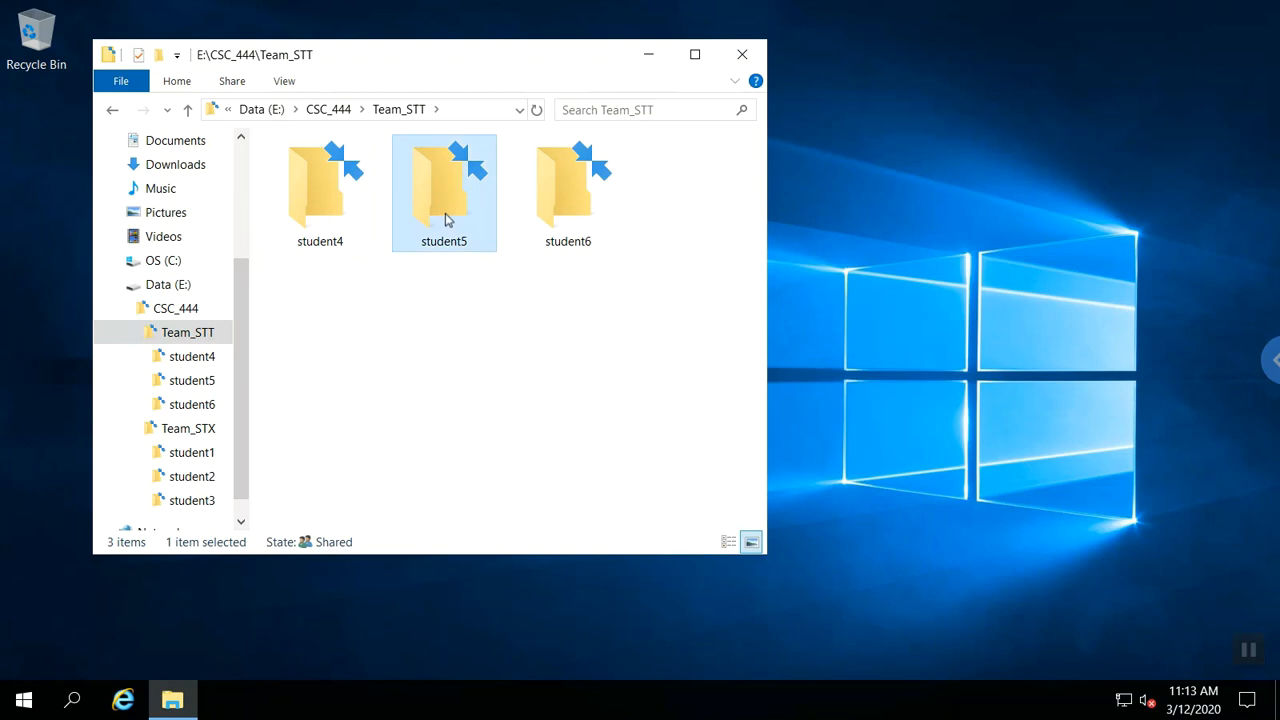
right_click(446, 219)
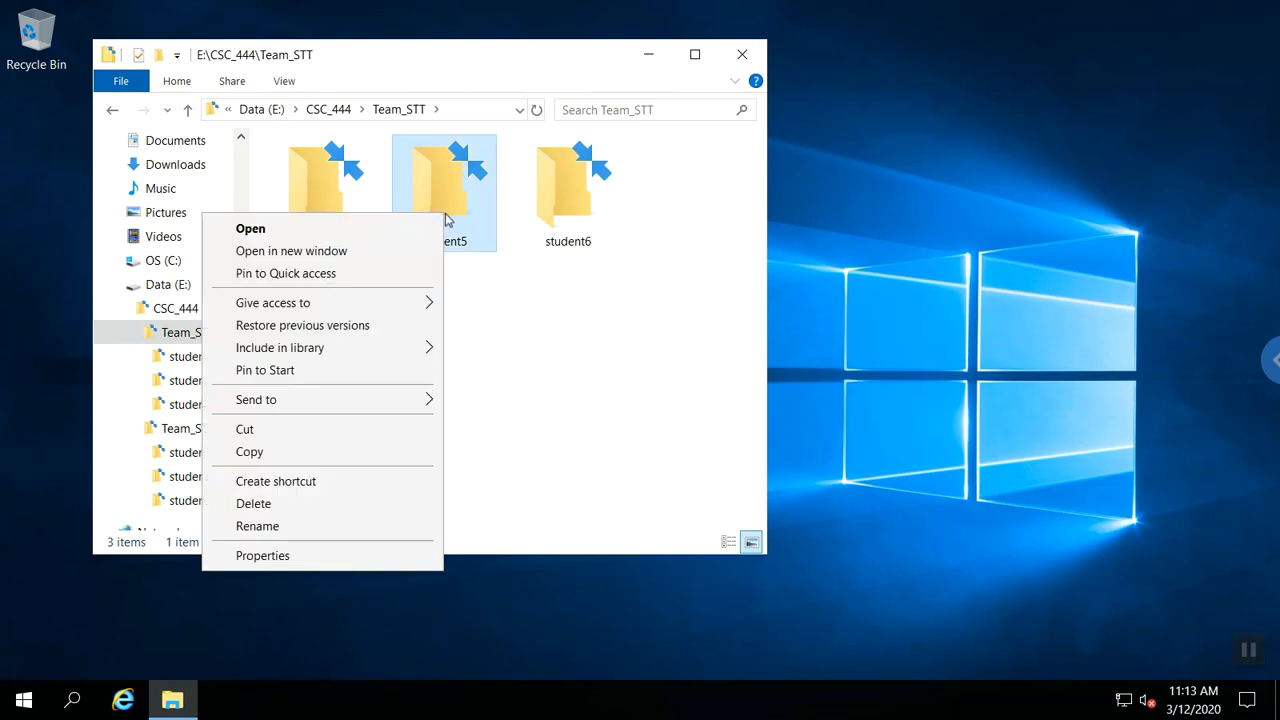
left_click(298, 560)
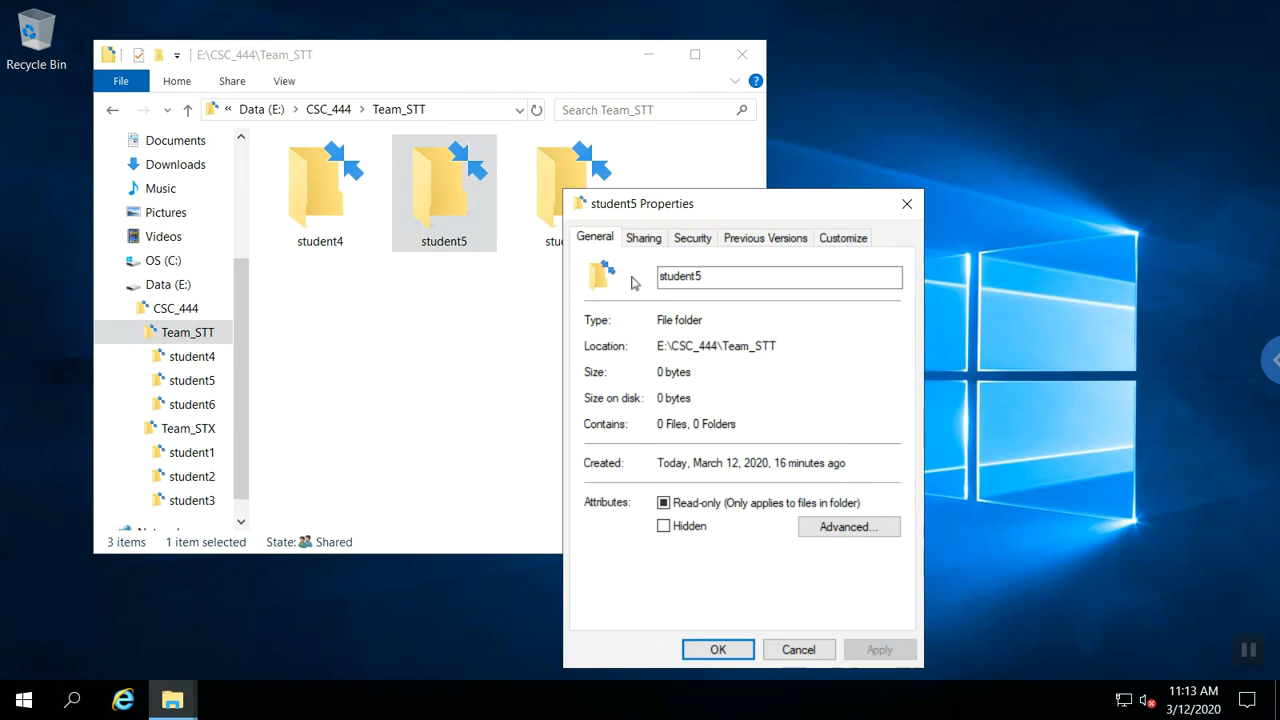
left_click(686, 244)
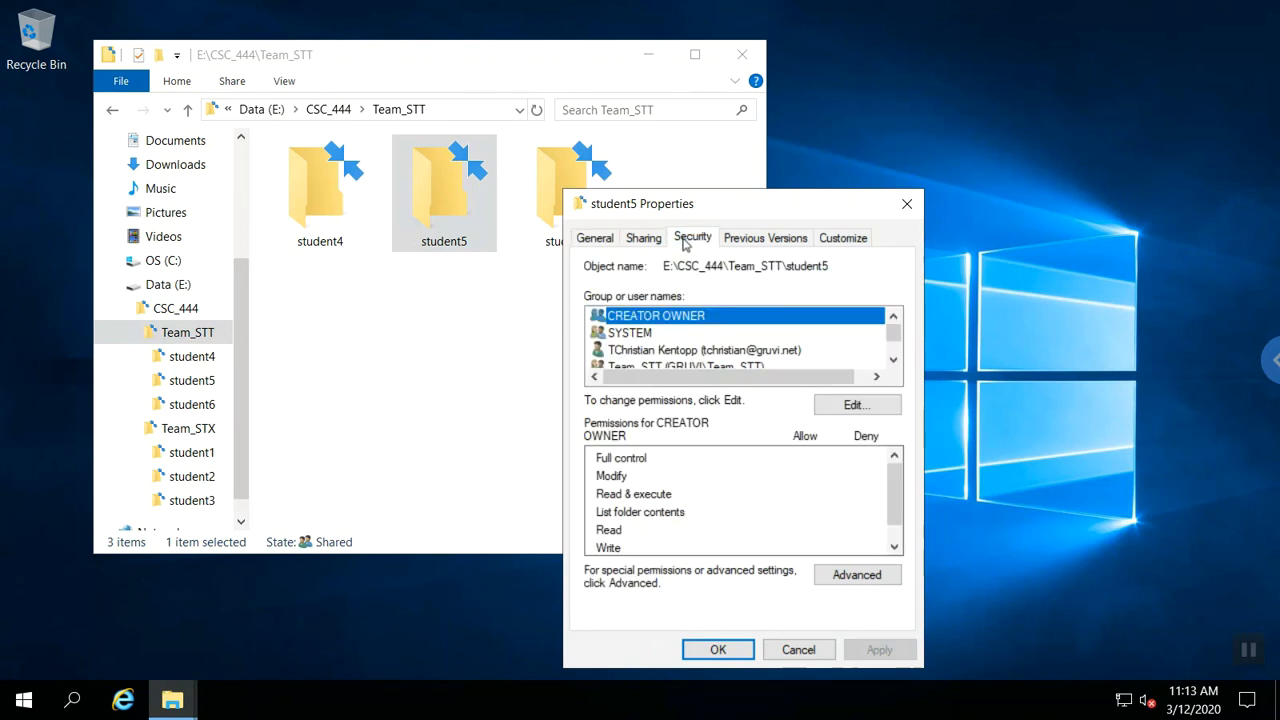
left_click(826, 583)
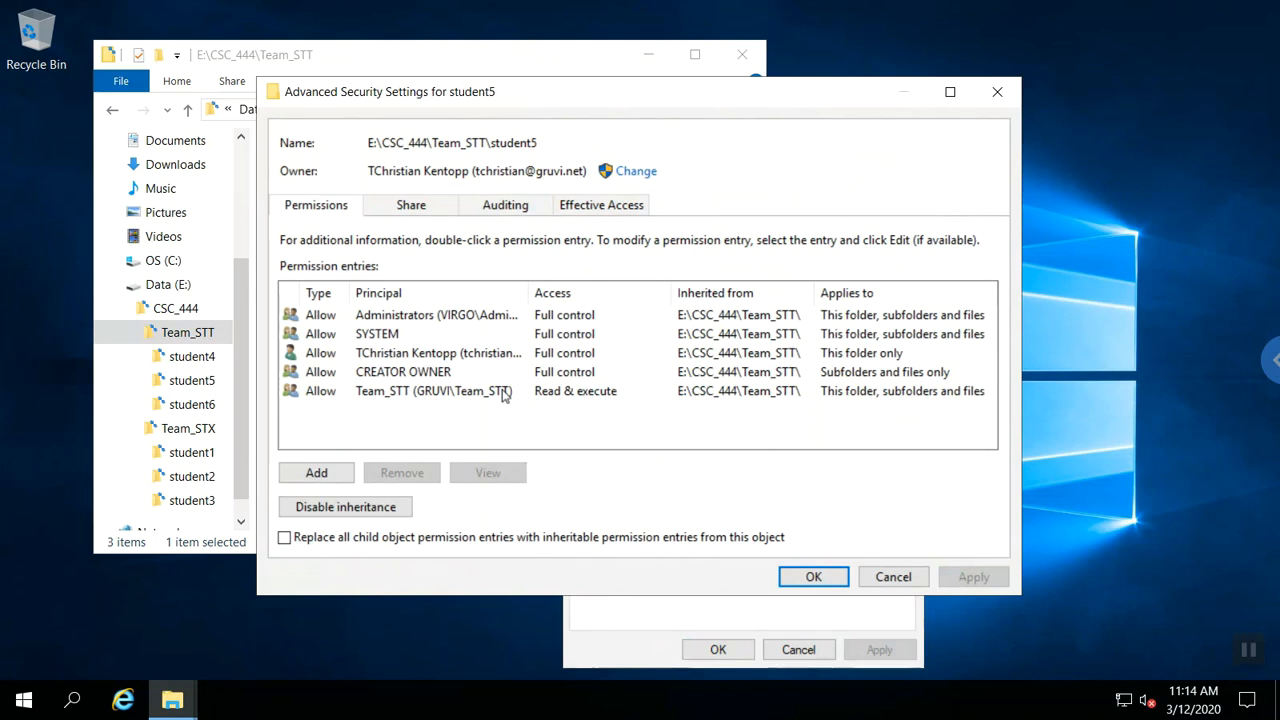
left_click(790, 580)
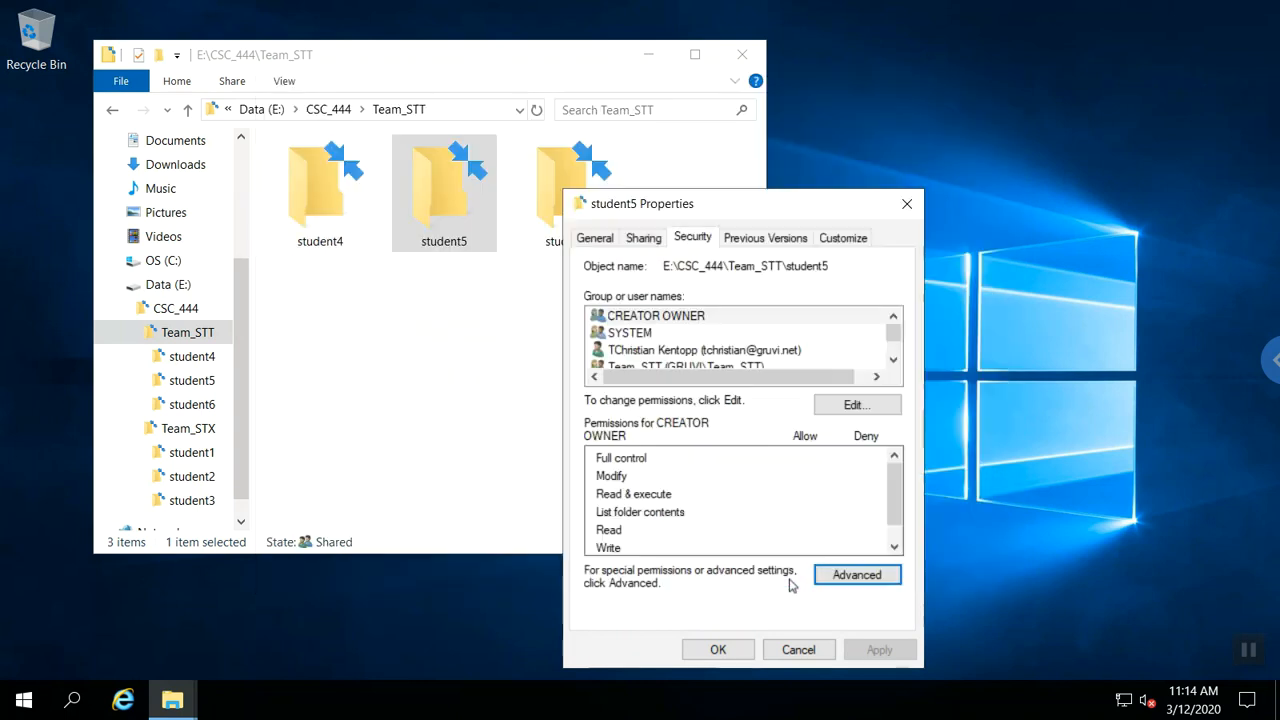
left_click(719, 651)
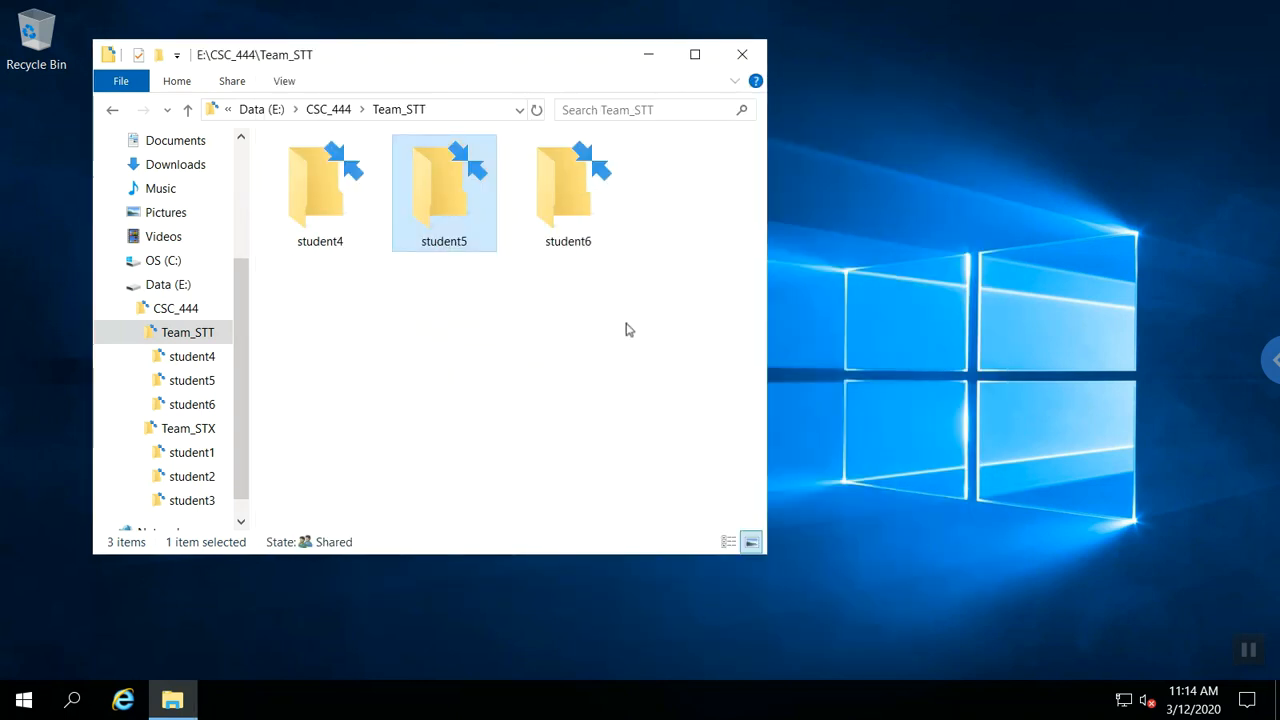
left_click(588, 227)
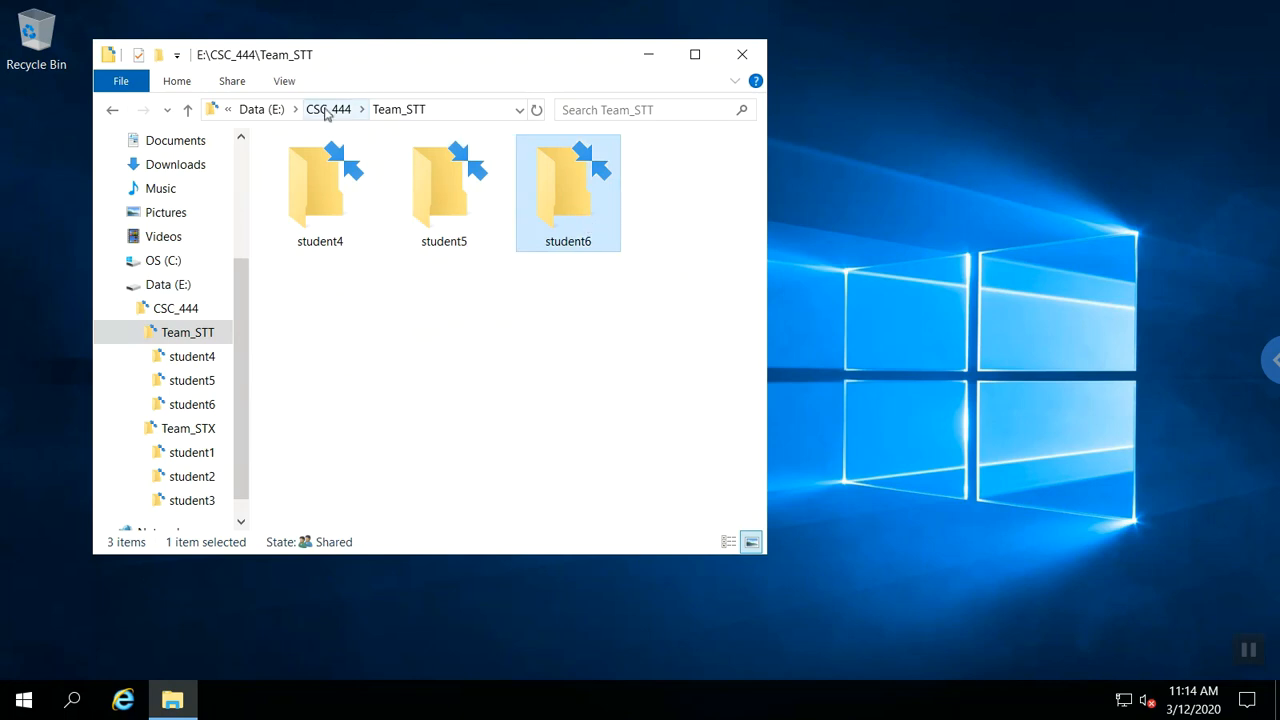
left_click(327, 109)
double_click(446, 200)
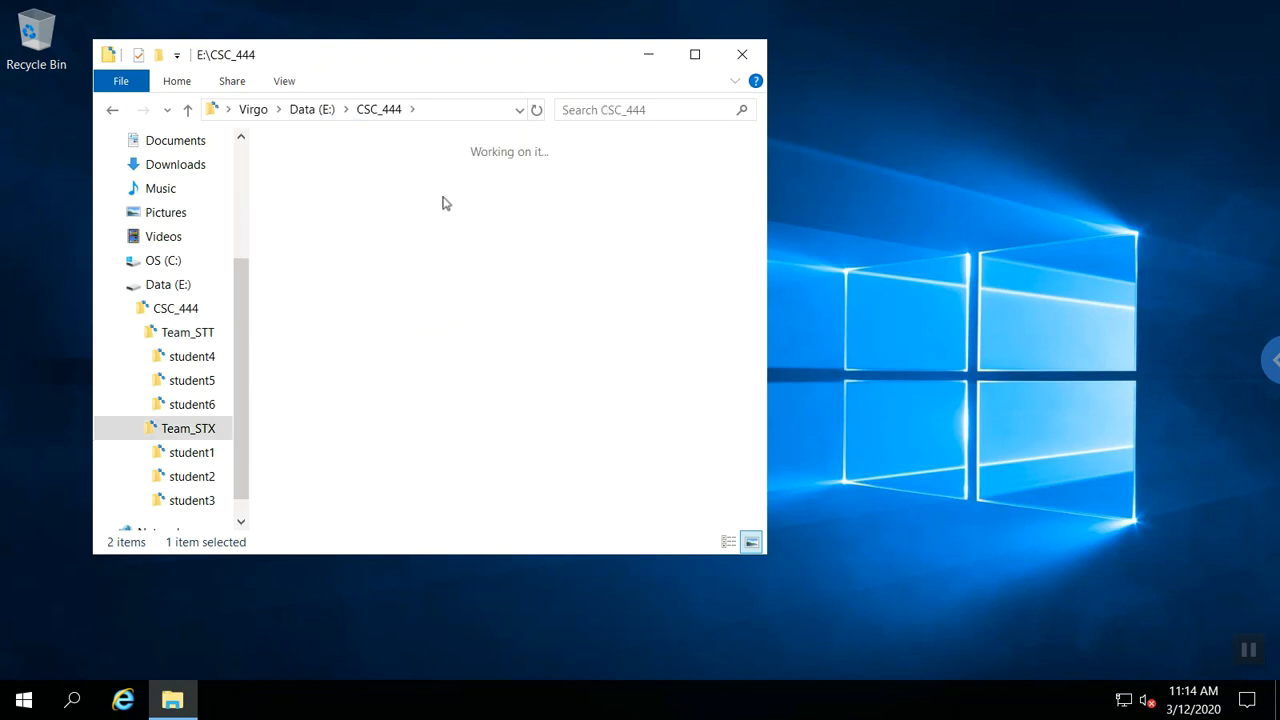
right_click(349, 200)
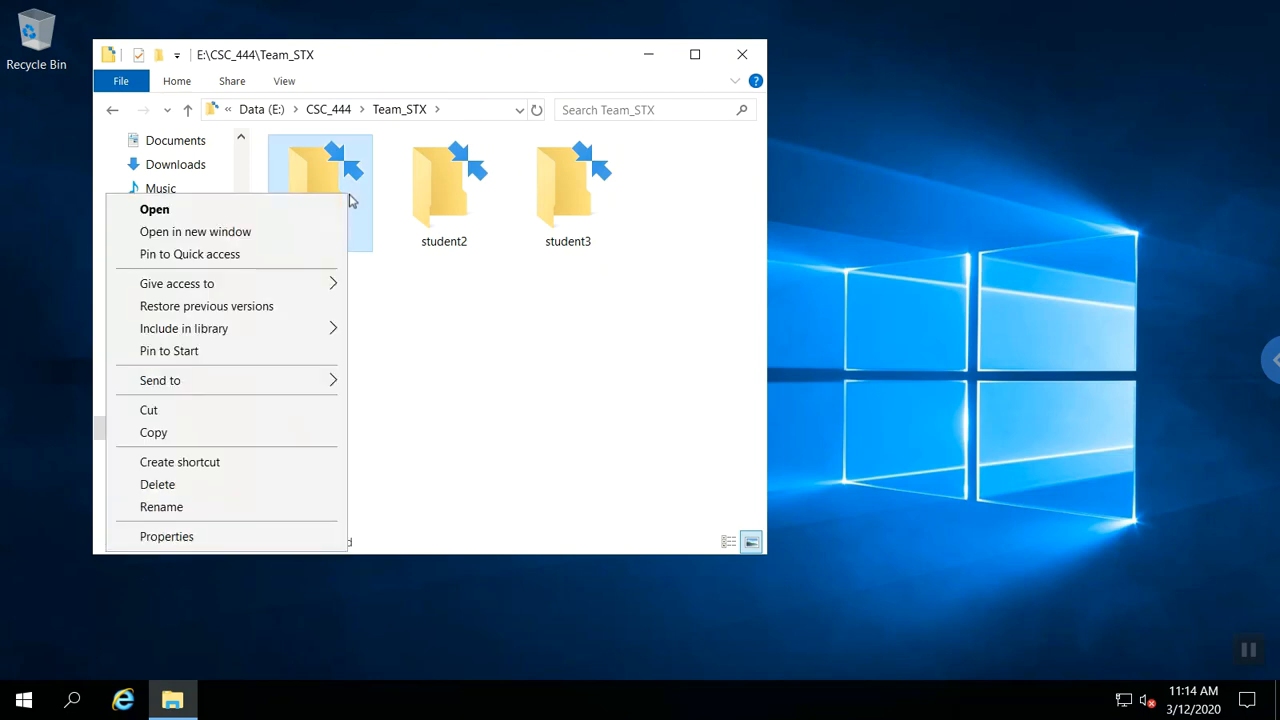
left_click(183, 538)
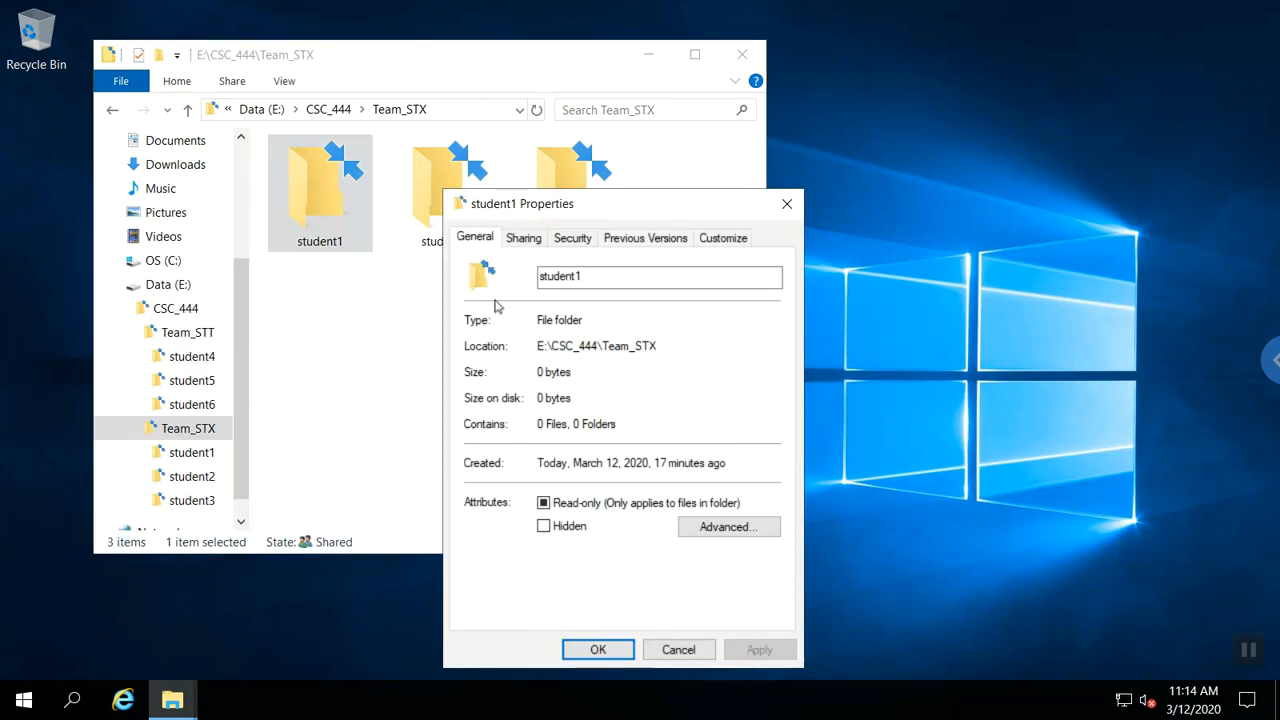
left_click(562, 246)
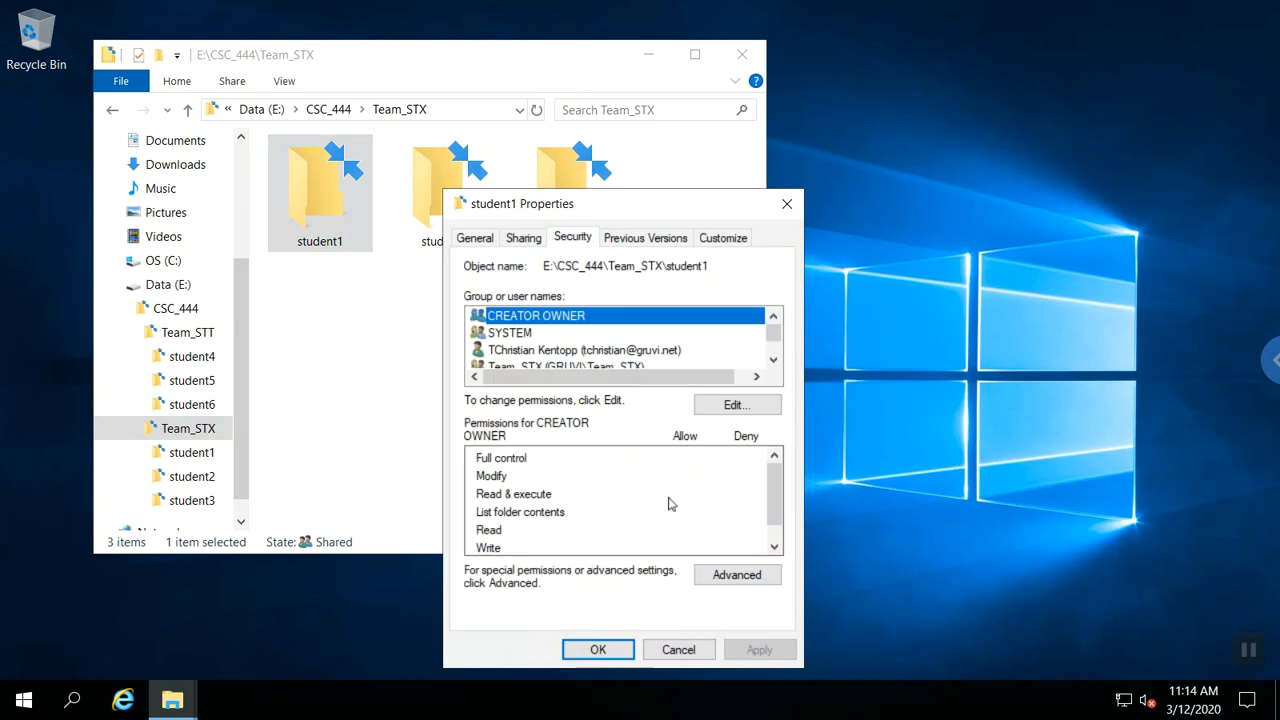
left_click(709, 578)
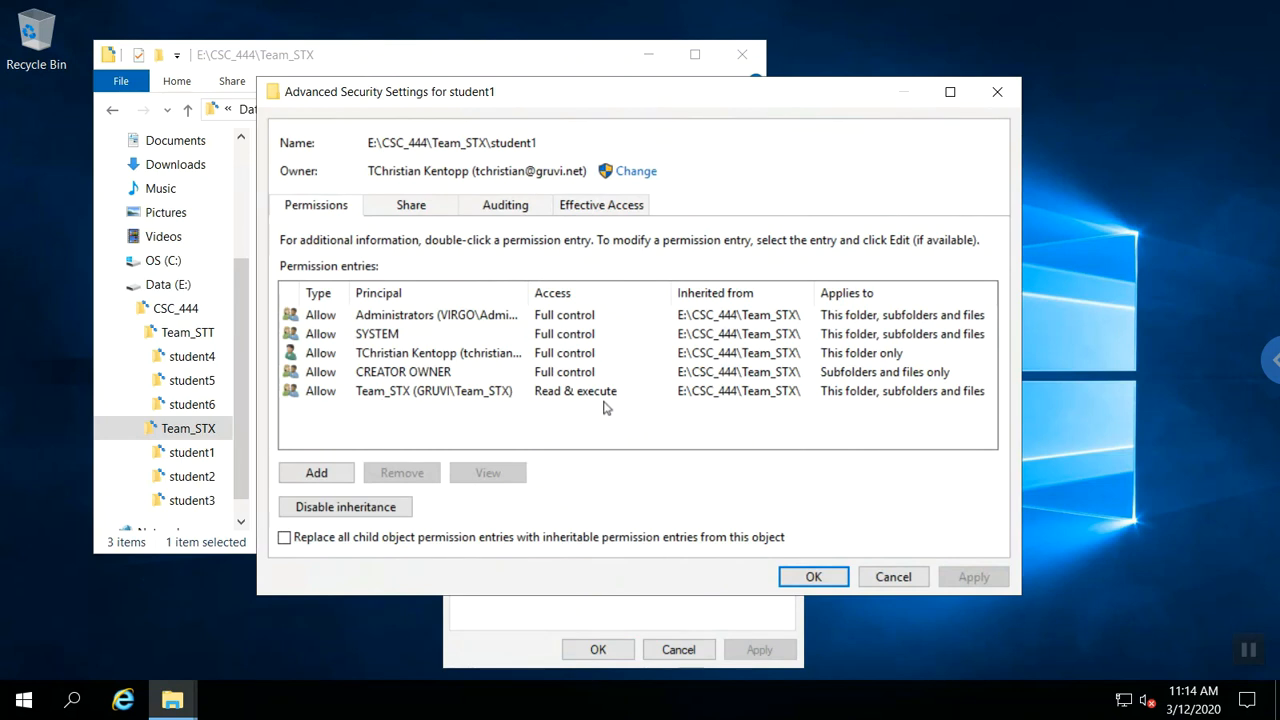
left_click(813, 577)
left_click(589, 650)
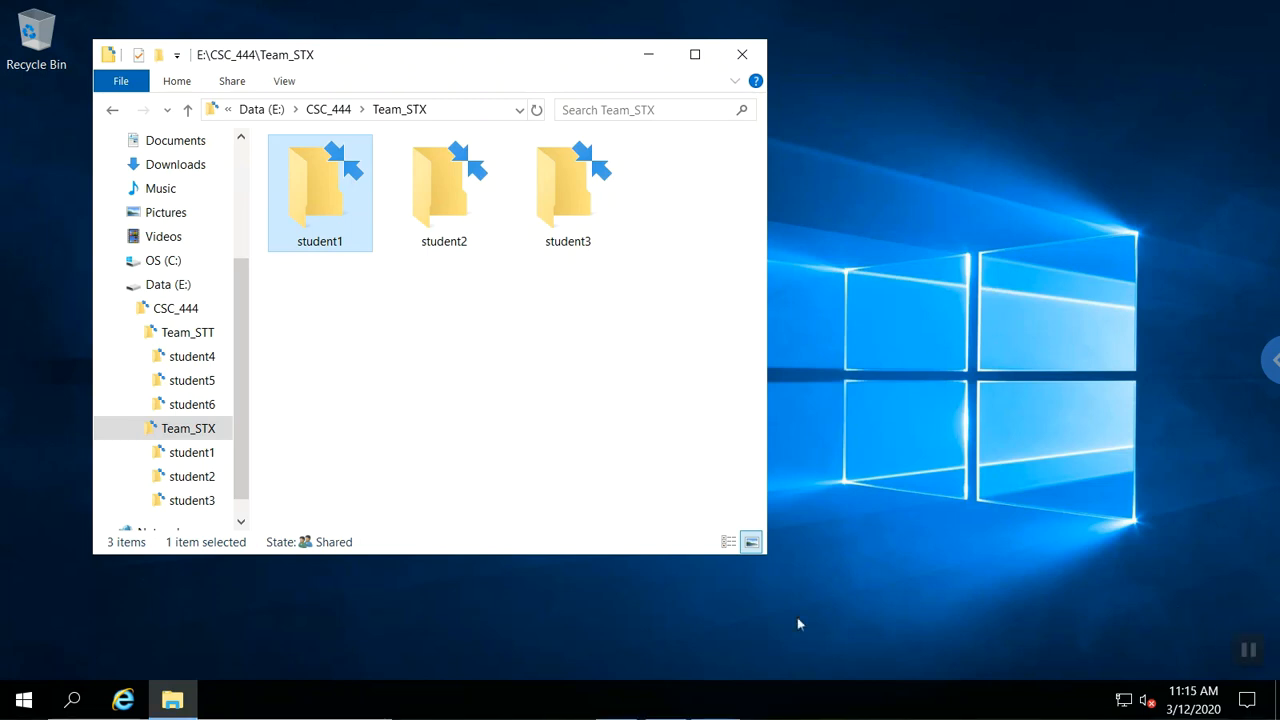
right_click(324, 240)
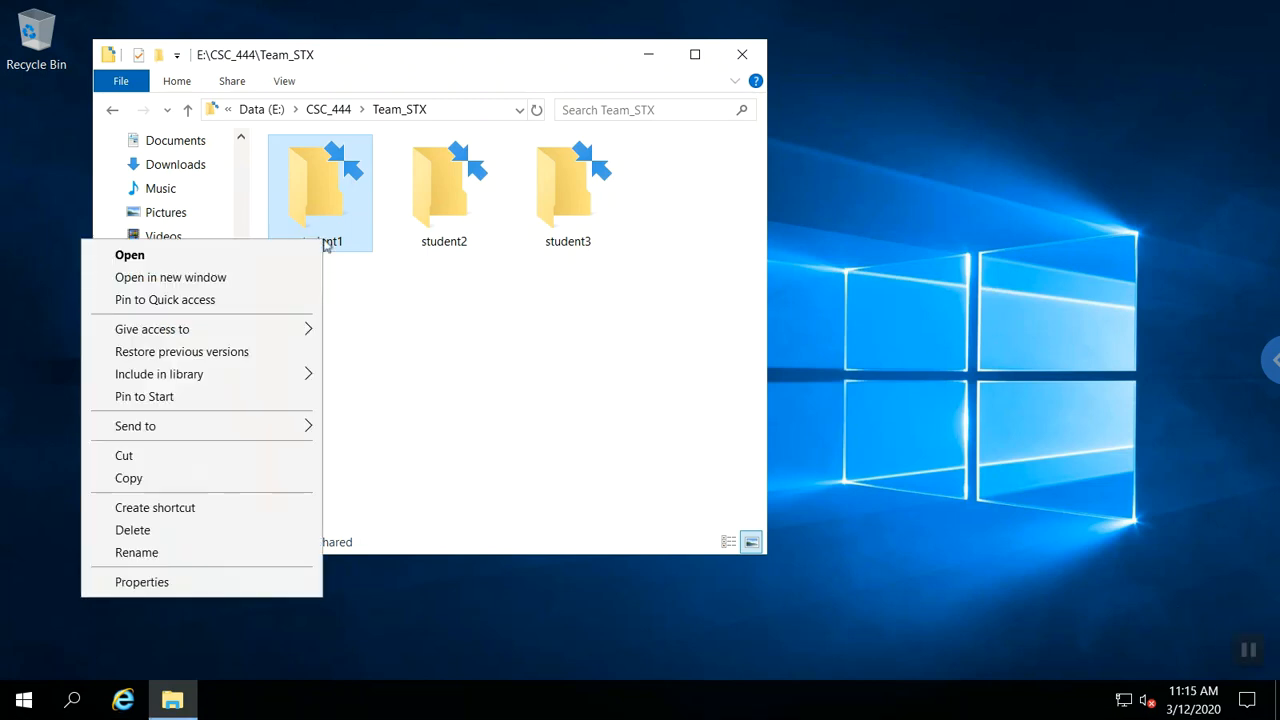
Disable inheritance on student1, converting its five inherited entries, including Team_STX's Read & execute, to explicit.
left_click(142, 582)
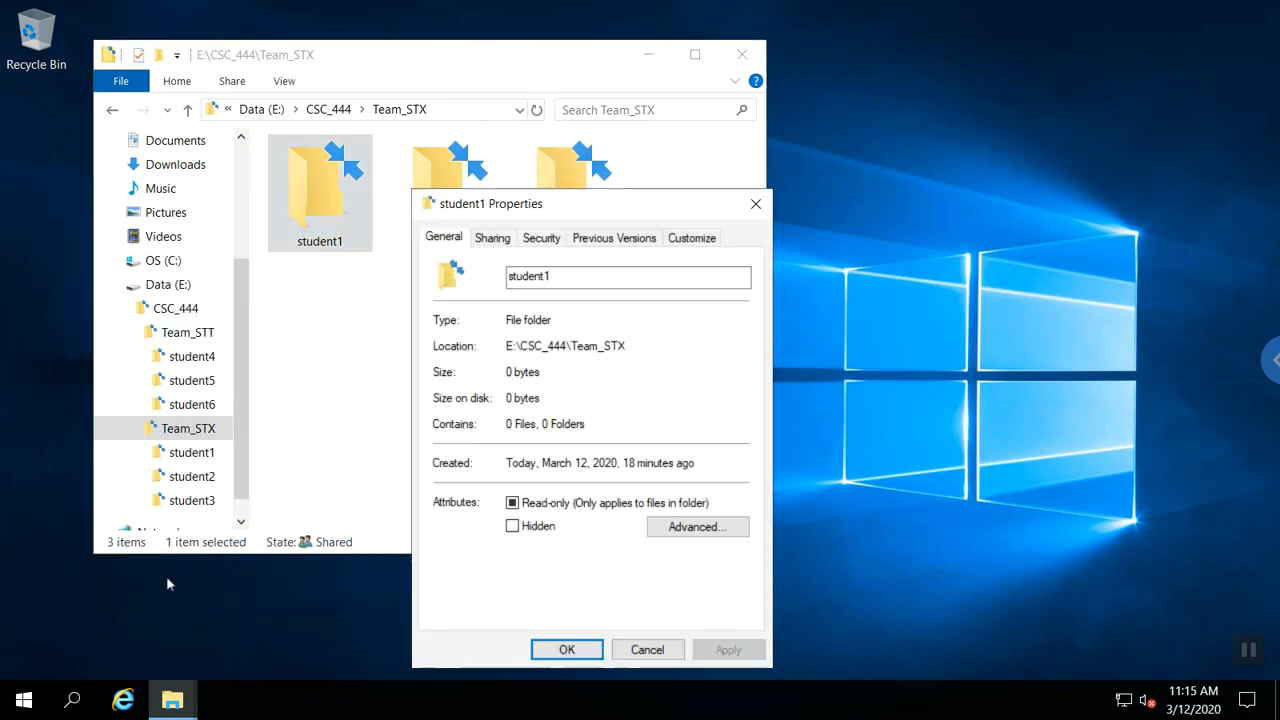
left_click(550, 237)
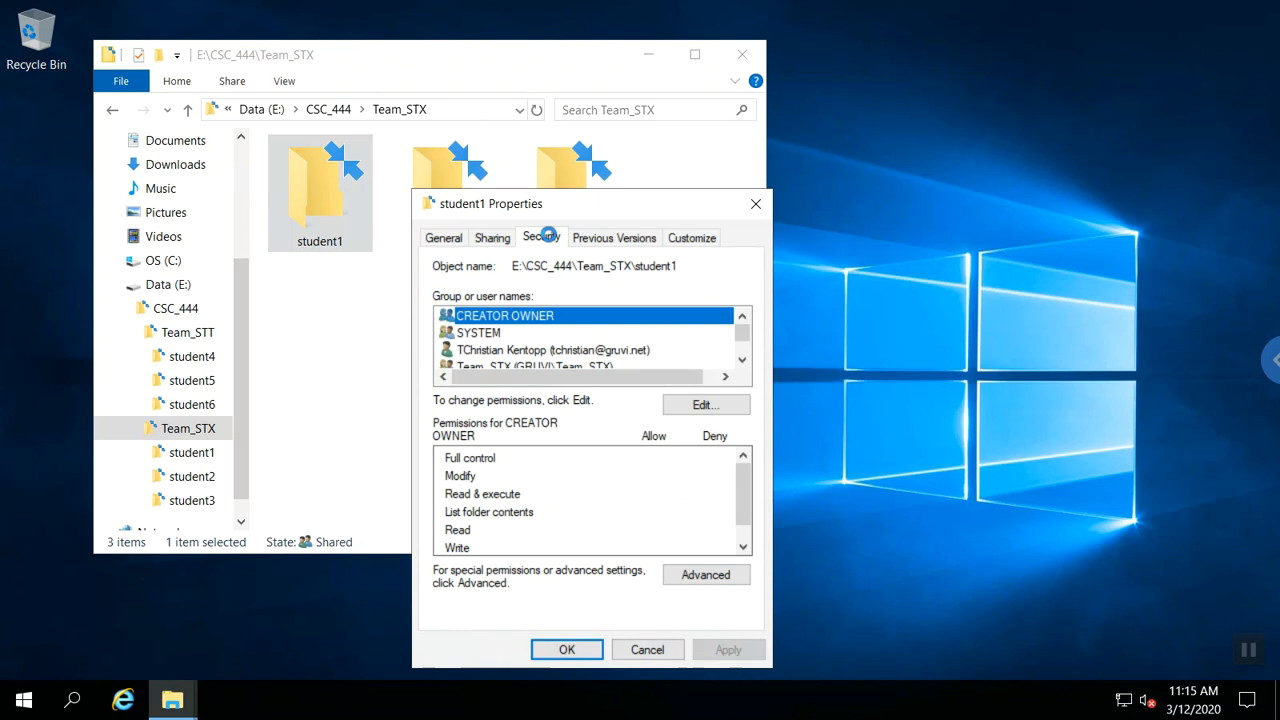
left_click(716, 578)
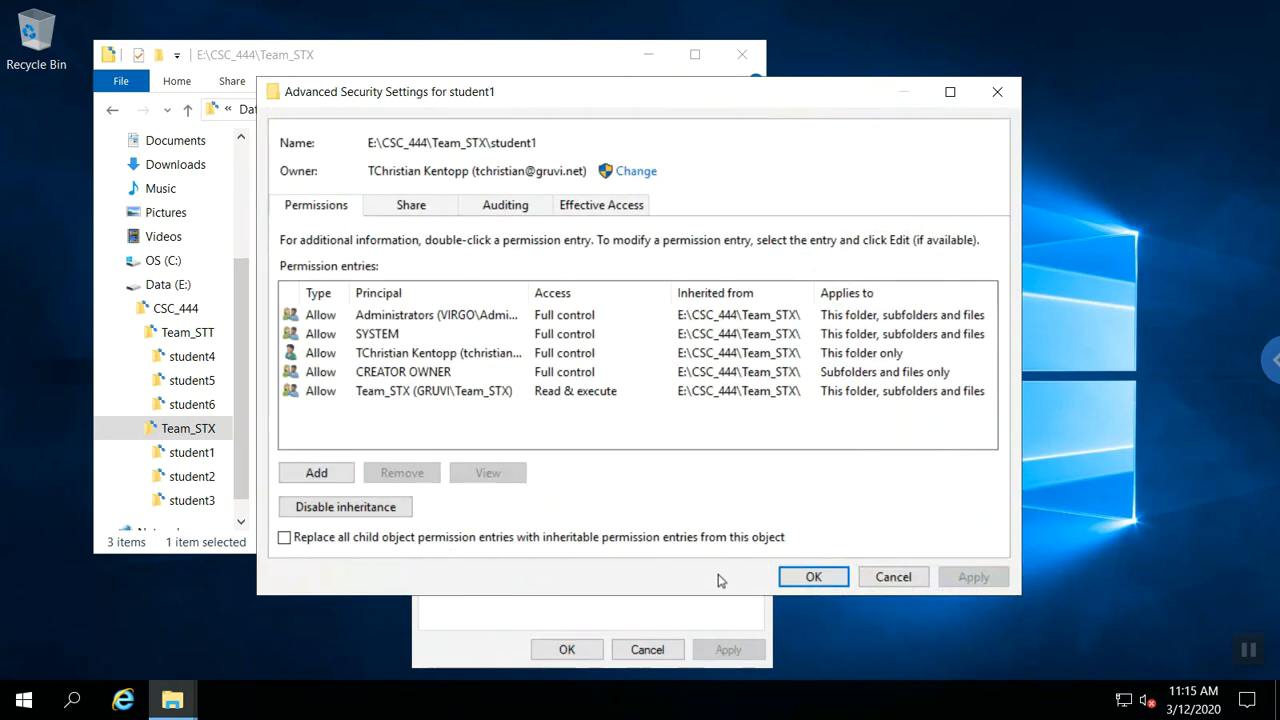
left_click(397, 510)
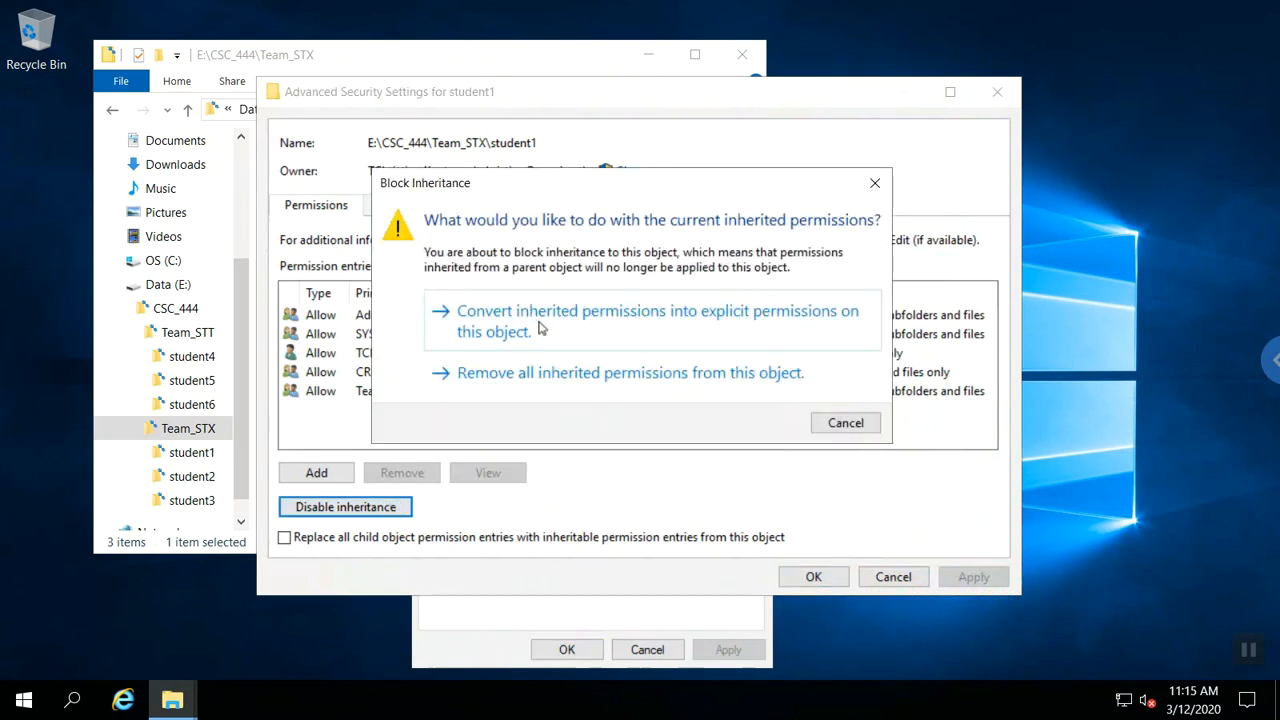
left_click(541, 327)
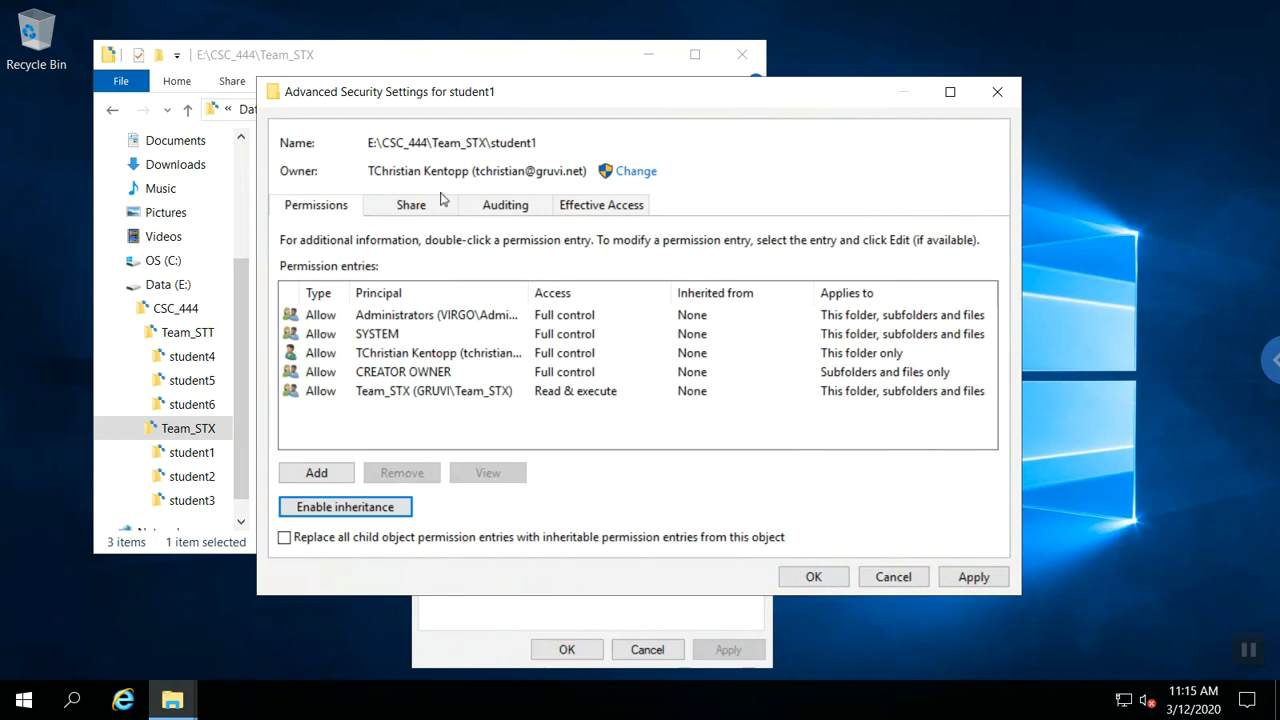
Grant the student account Modify on student1 and replace all child object permission entries.
left_click(328, 473)
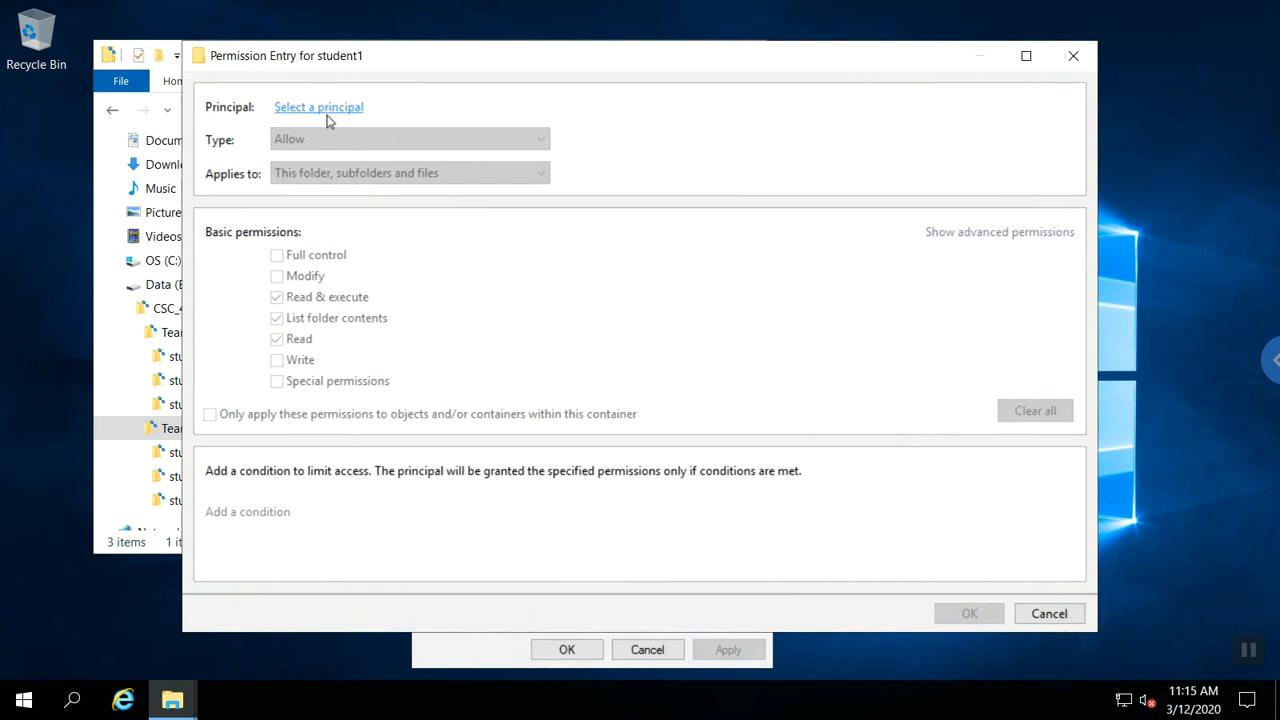
left_click(318, 107)
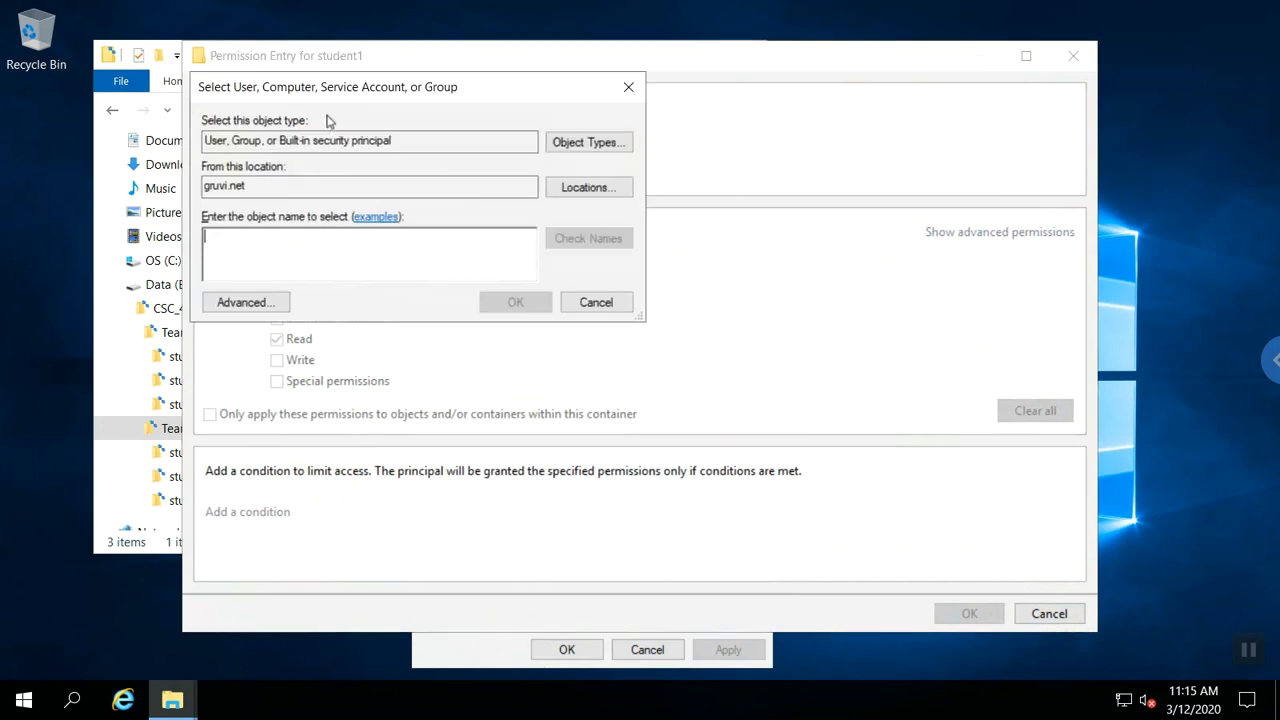
type("student1")
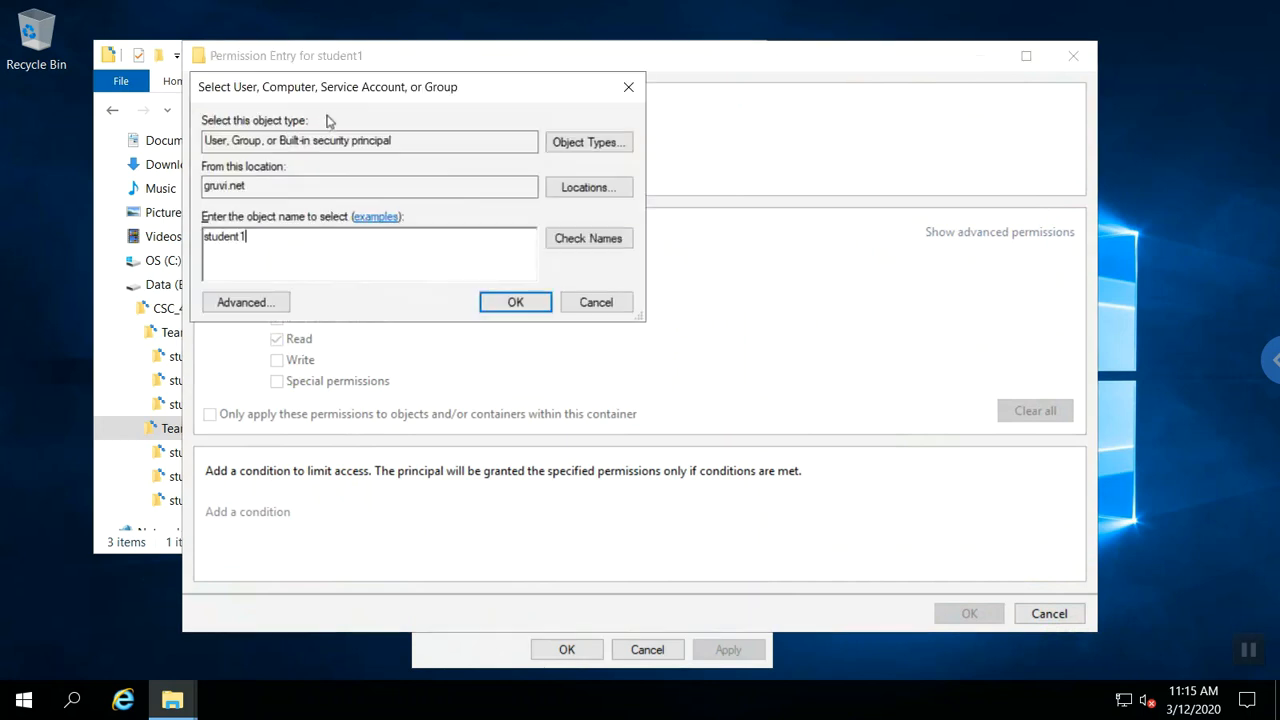
key("Return")
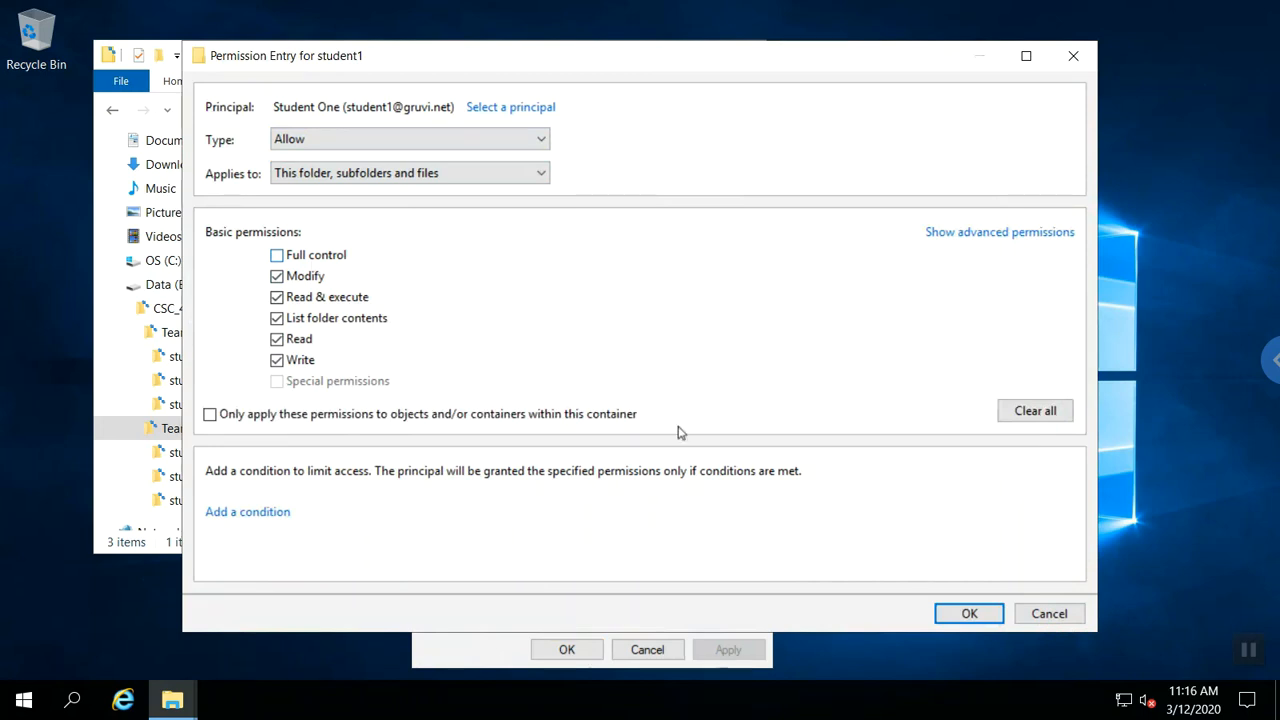
left_click(970, 614)
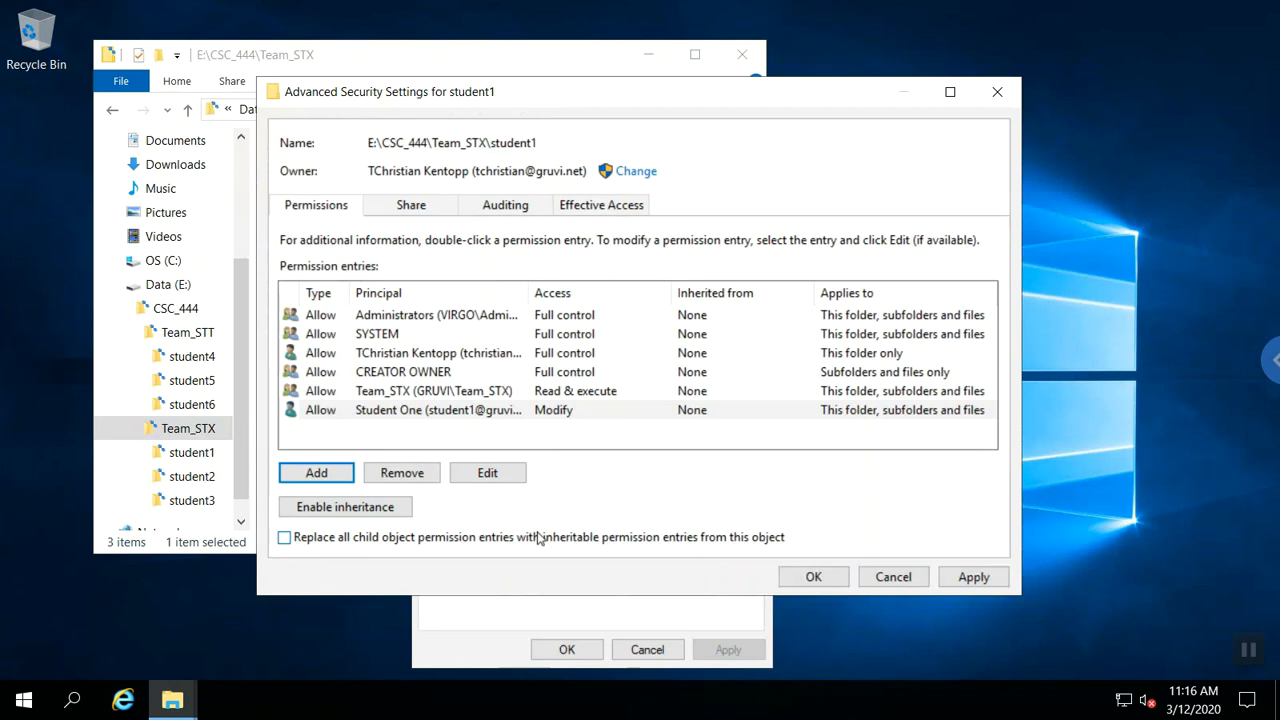
left_click(284, 539)
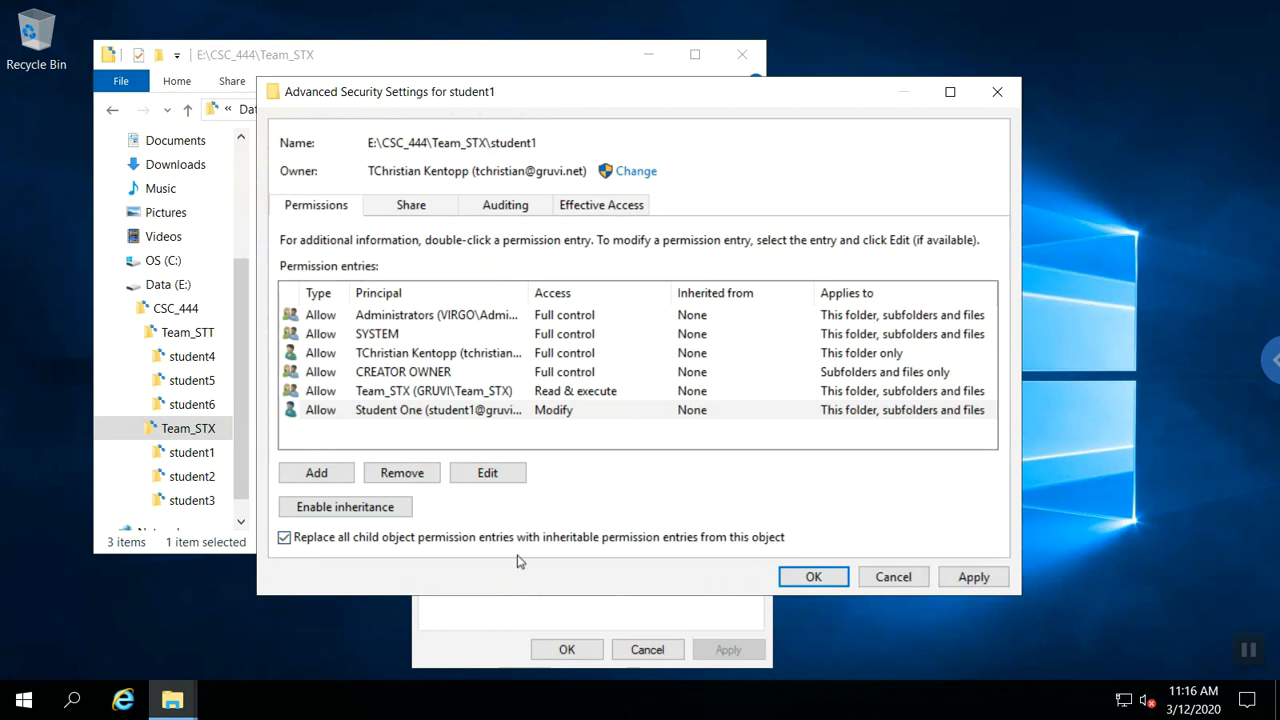
left_click(793, 574)
Confirm the child permission replacement, then reopen student1's advanced security settings.
left_click(716, 439)
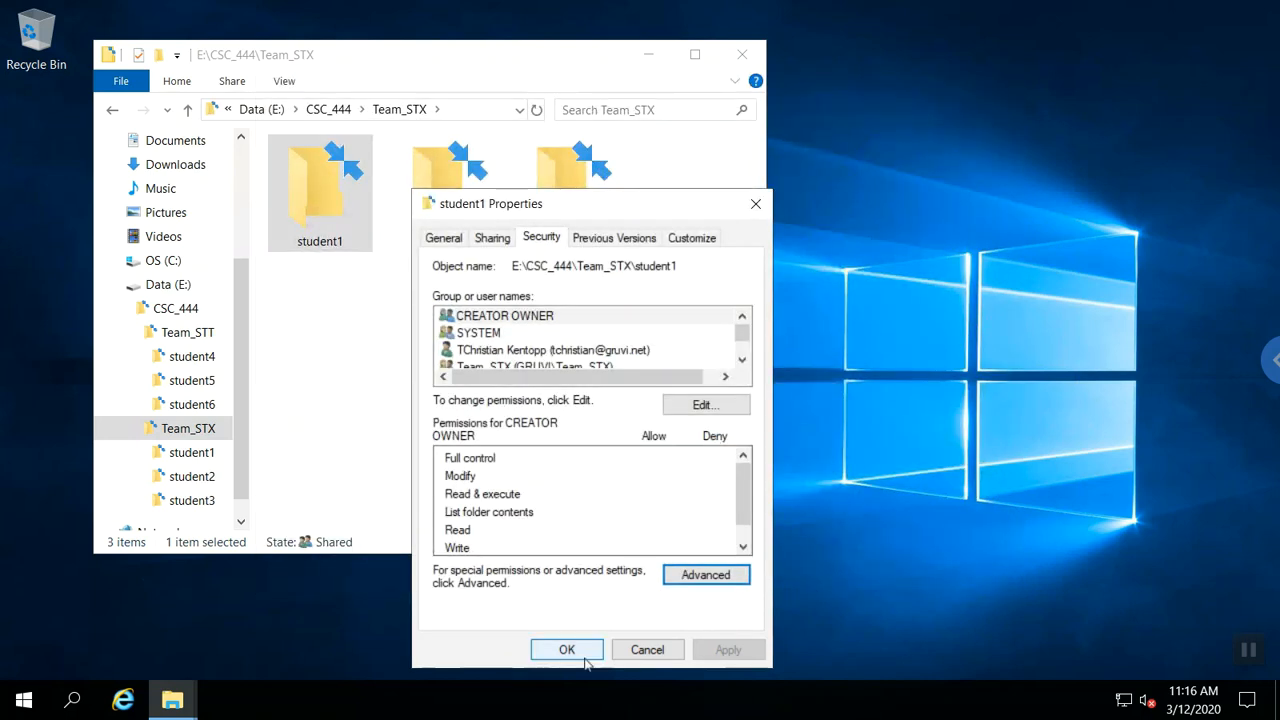
left_click(567, 650)
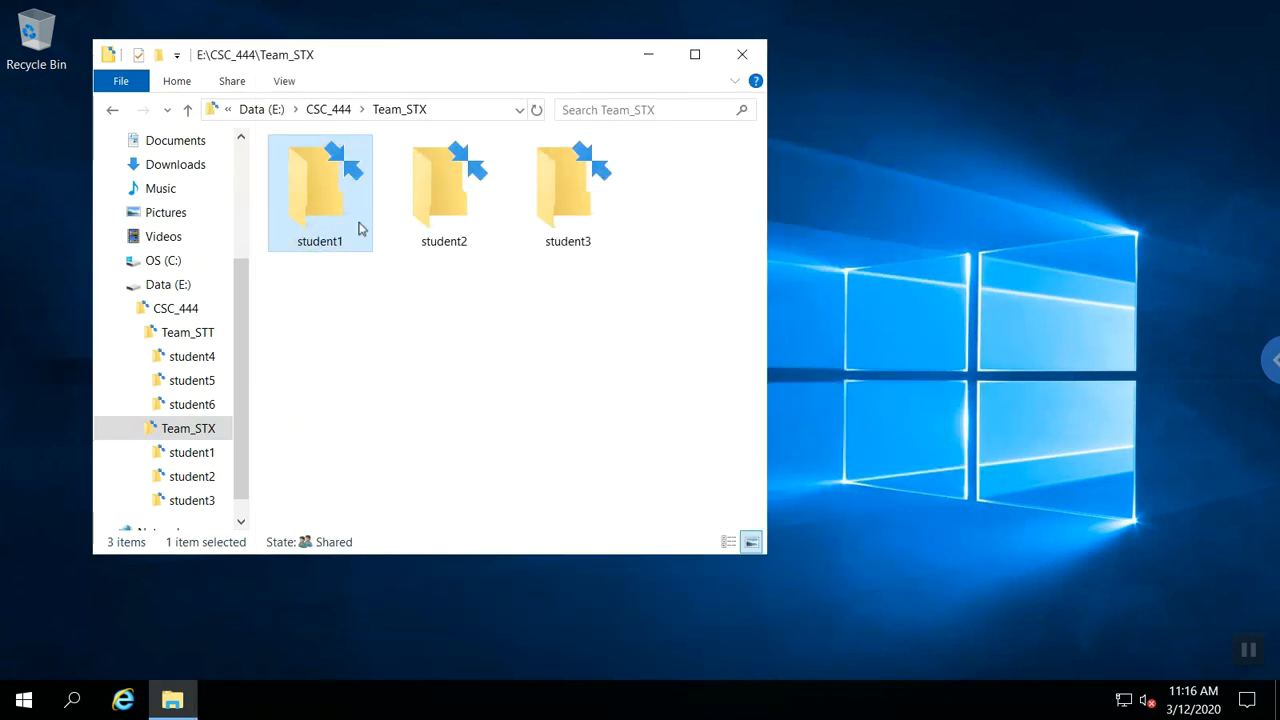
right_click(359, 228)
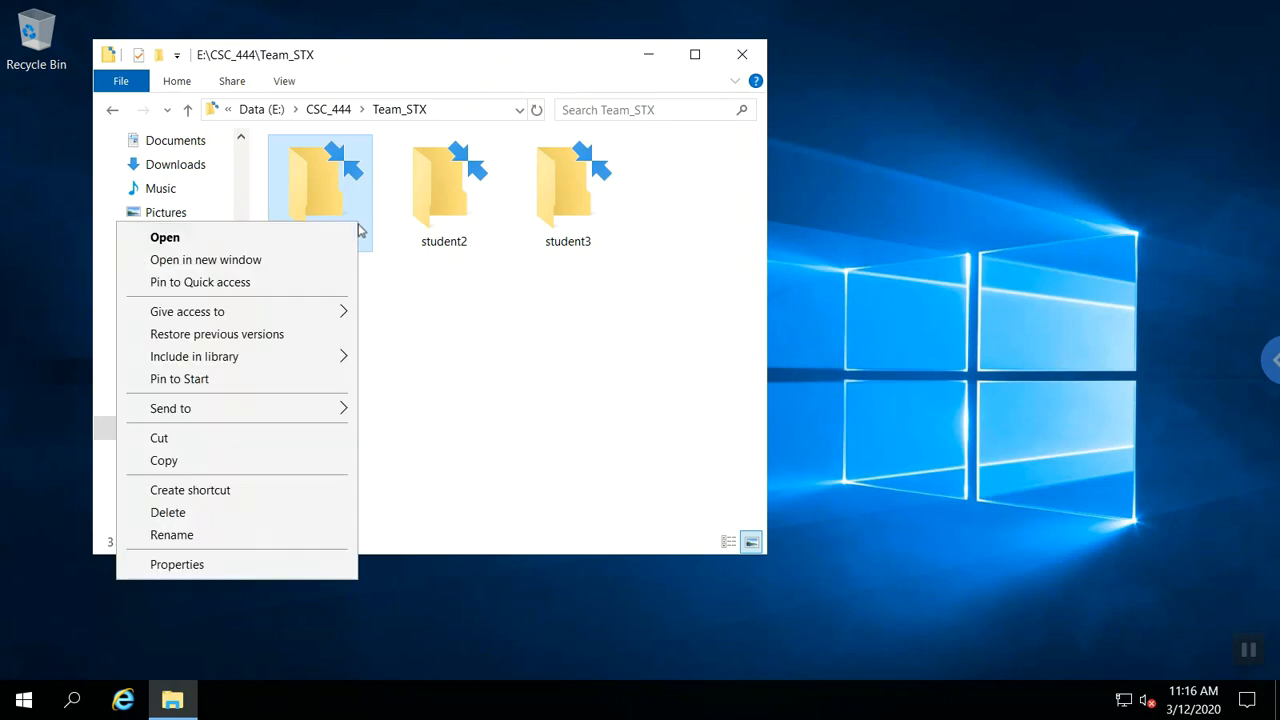
left_click(177, 564)
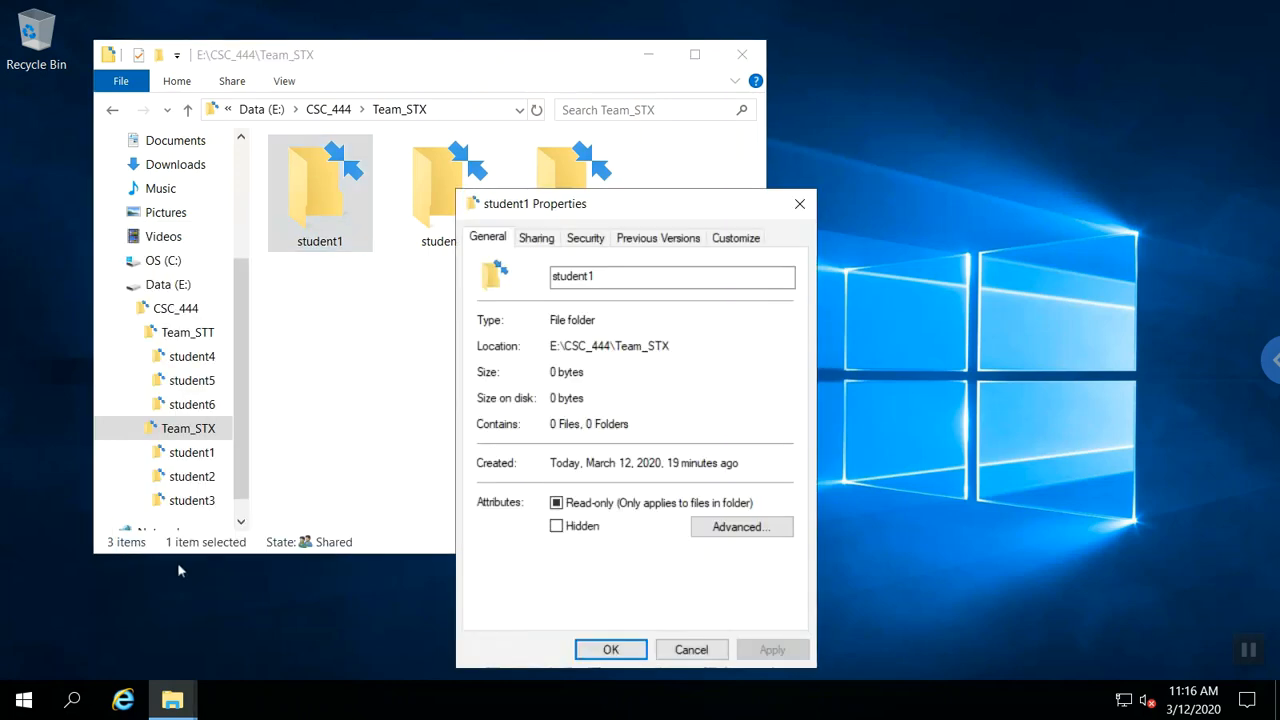
left_click(591, 237)
left_click(729, 578)
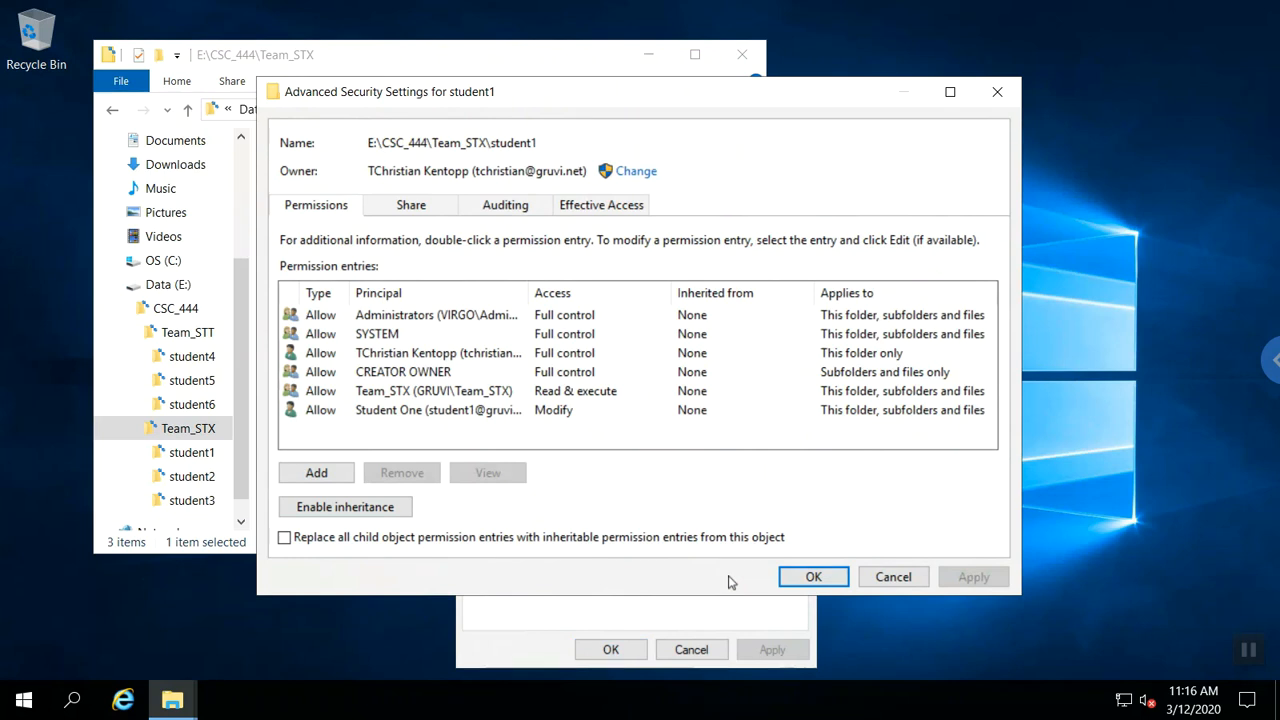
Make the student1 account owner of student1, including all subcontainers and objects.
left_click(637, 173)
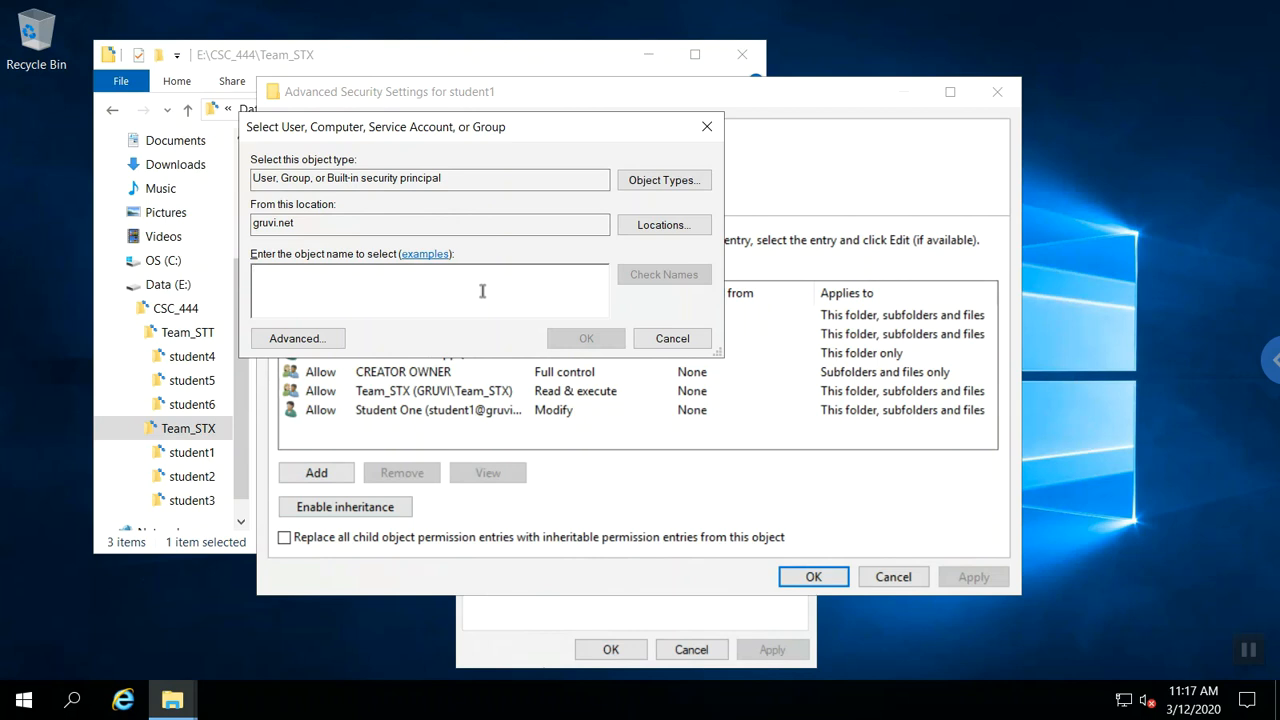
type("student")
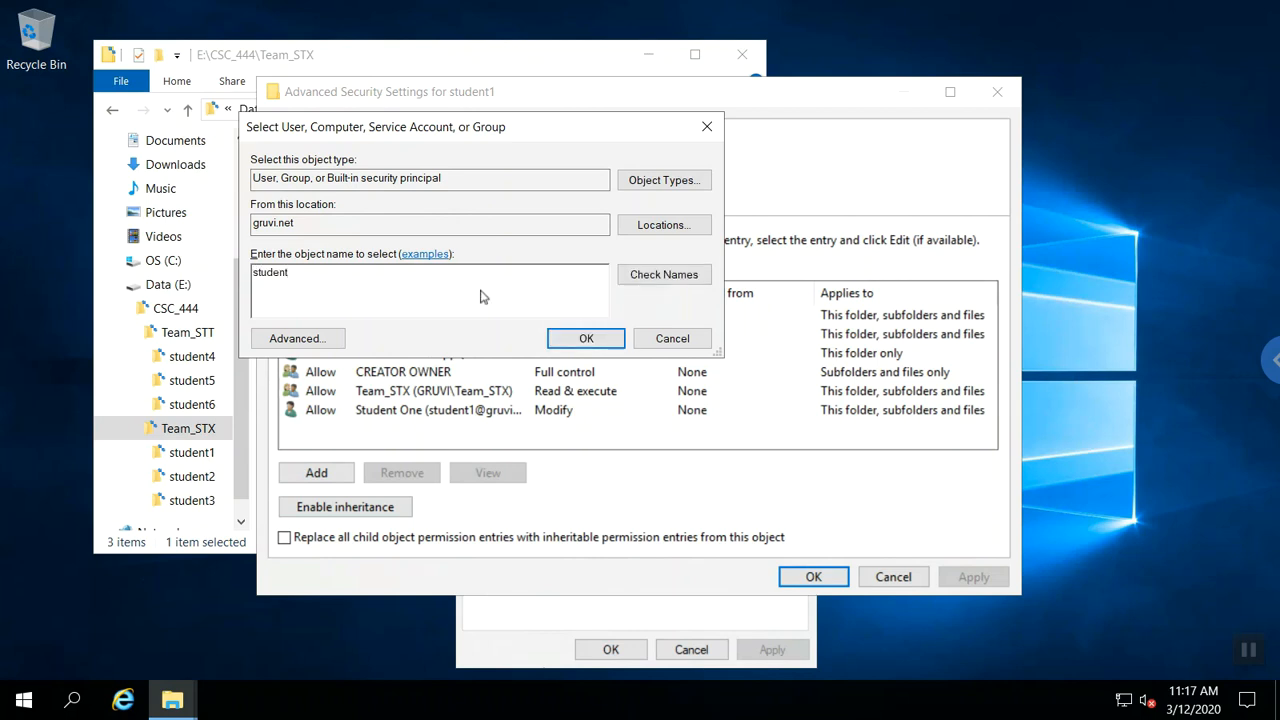
type("1")
key("Return")
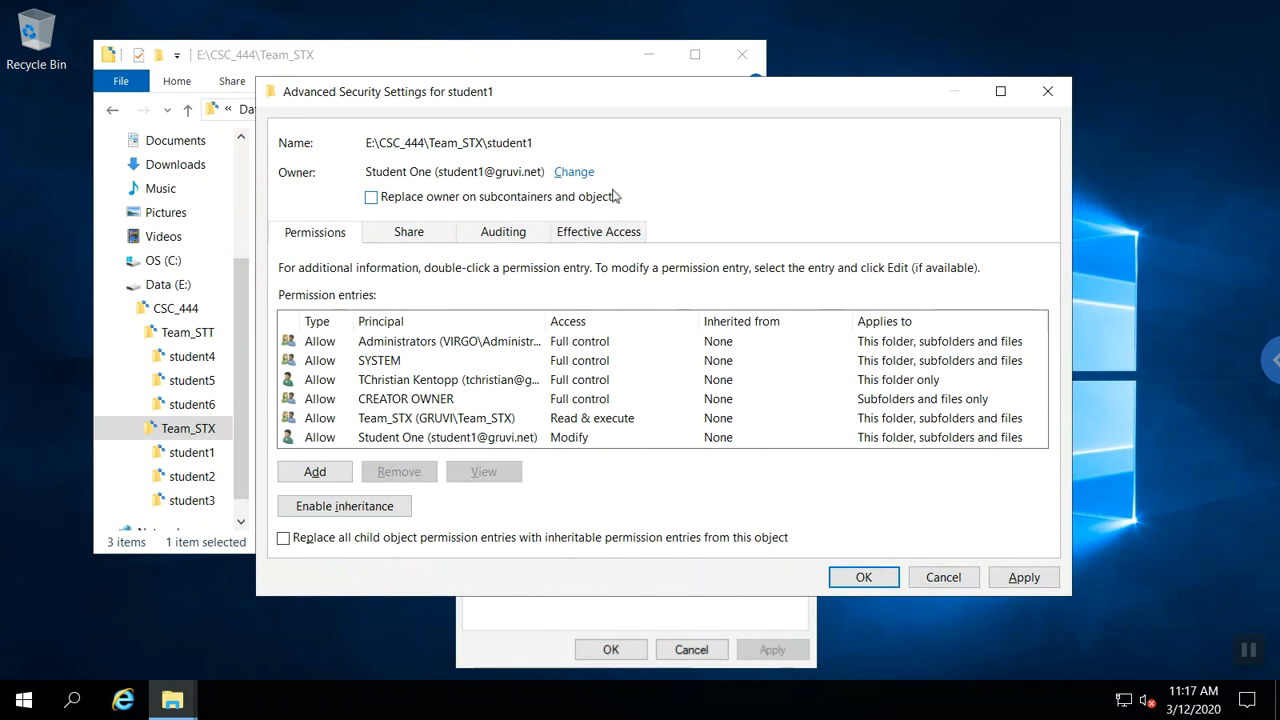
left_click(372, 198)
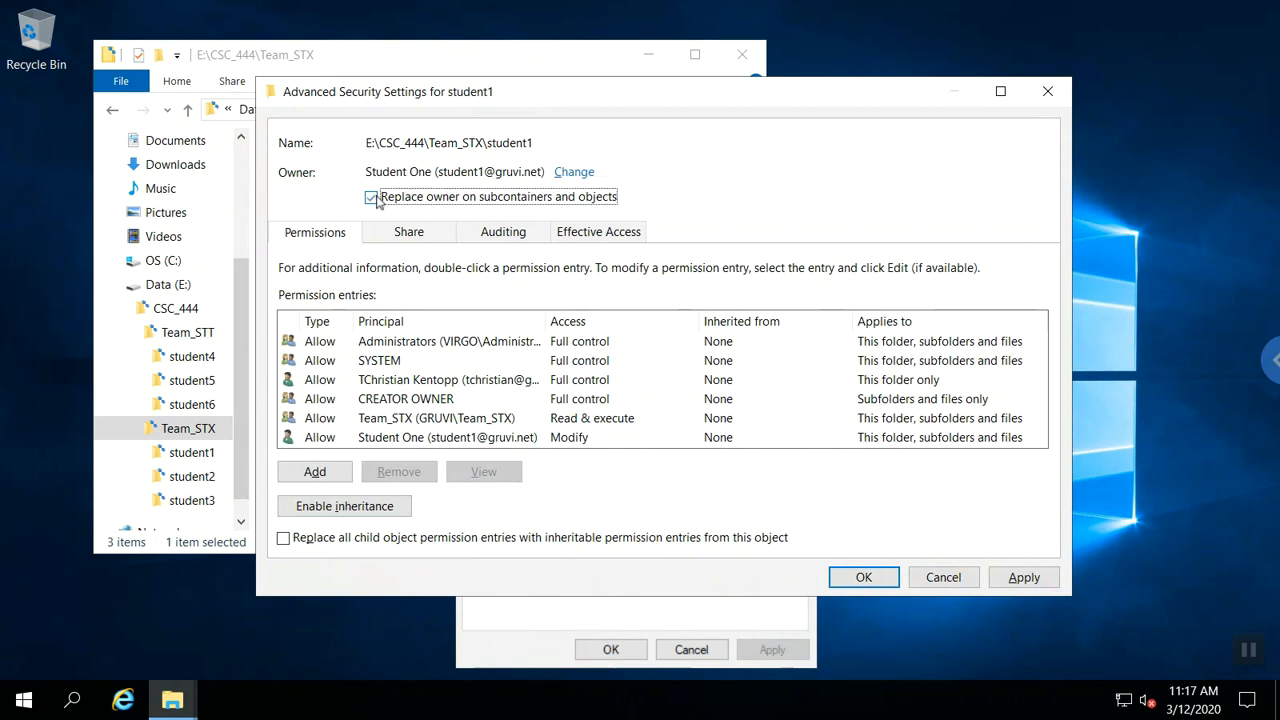
left_click(862, 577)
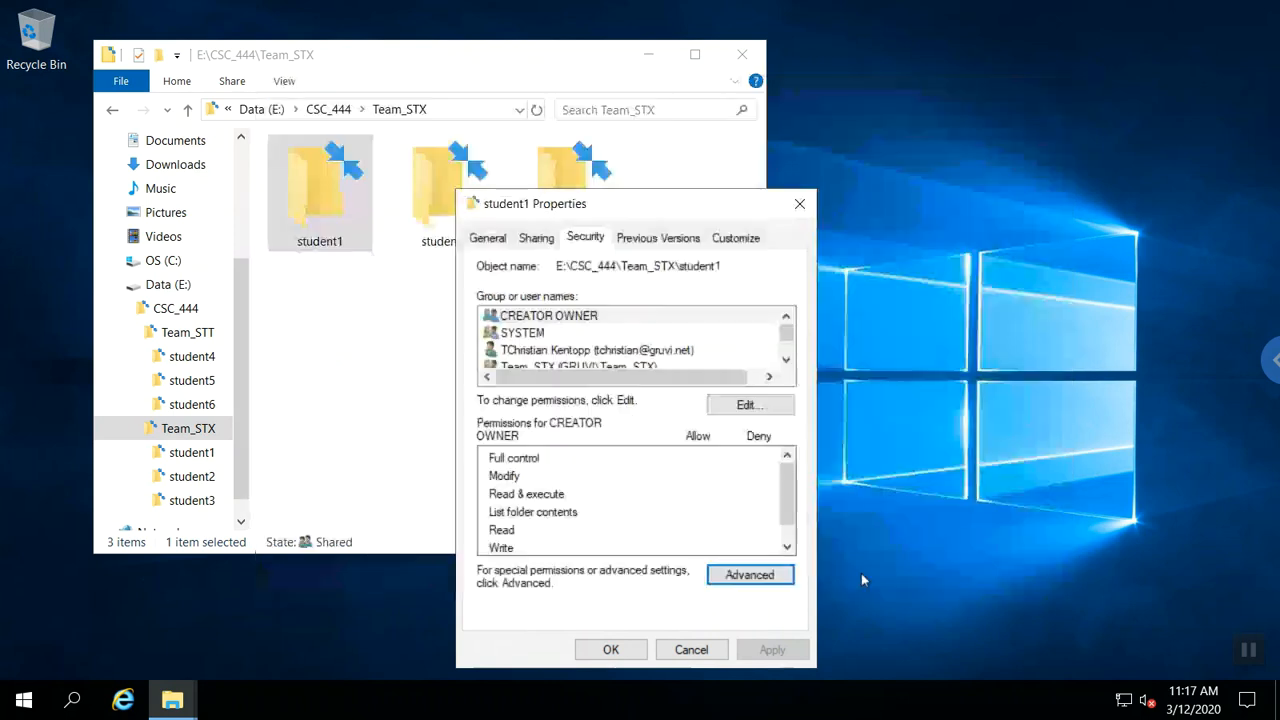
left_click(627, 655)
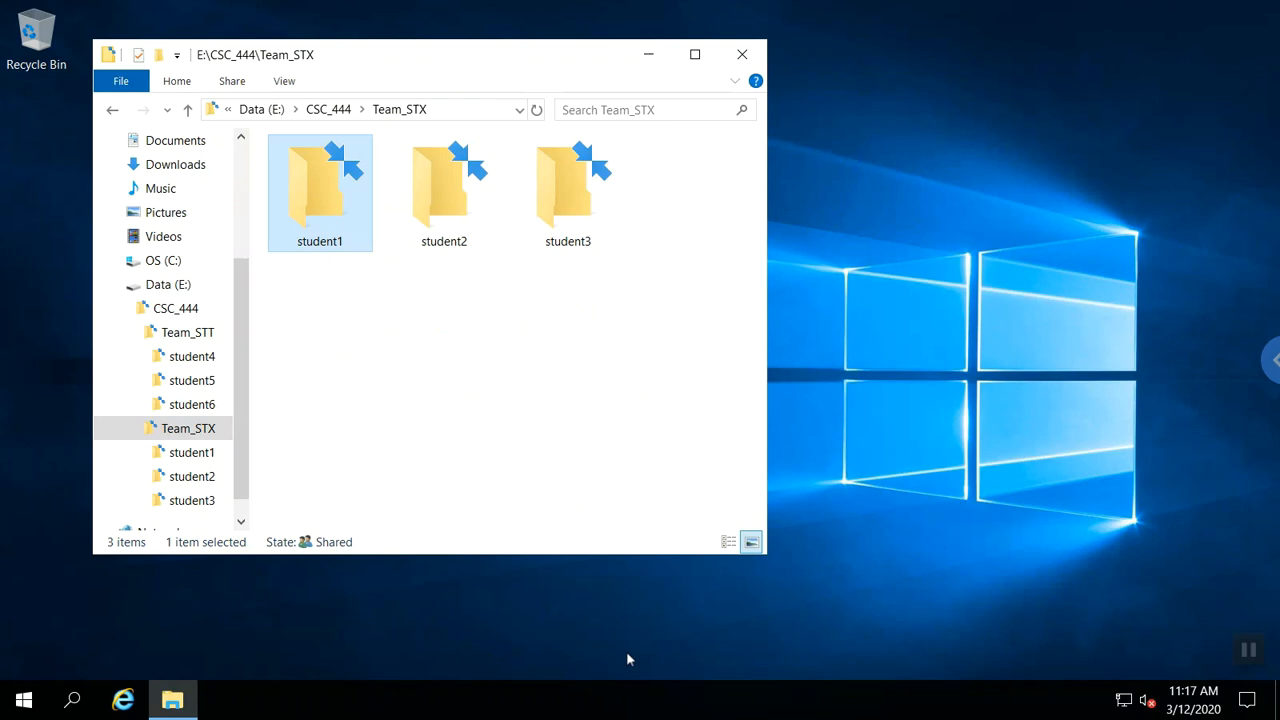
Review student6's advanced security settings: its student account is owner with Modify, inheritance disabled.
left_click(474, 247)
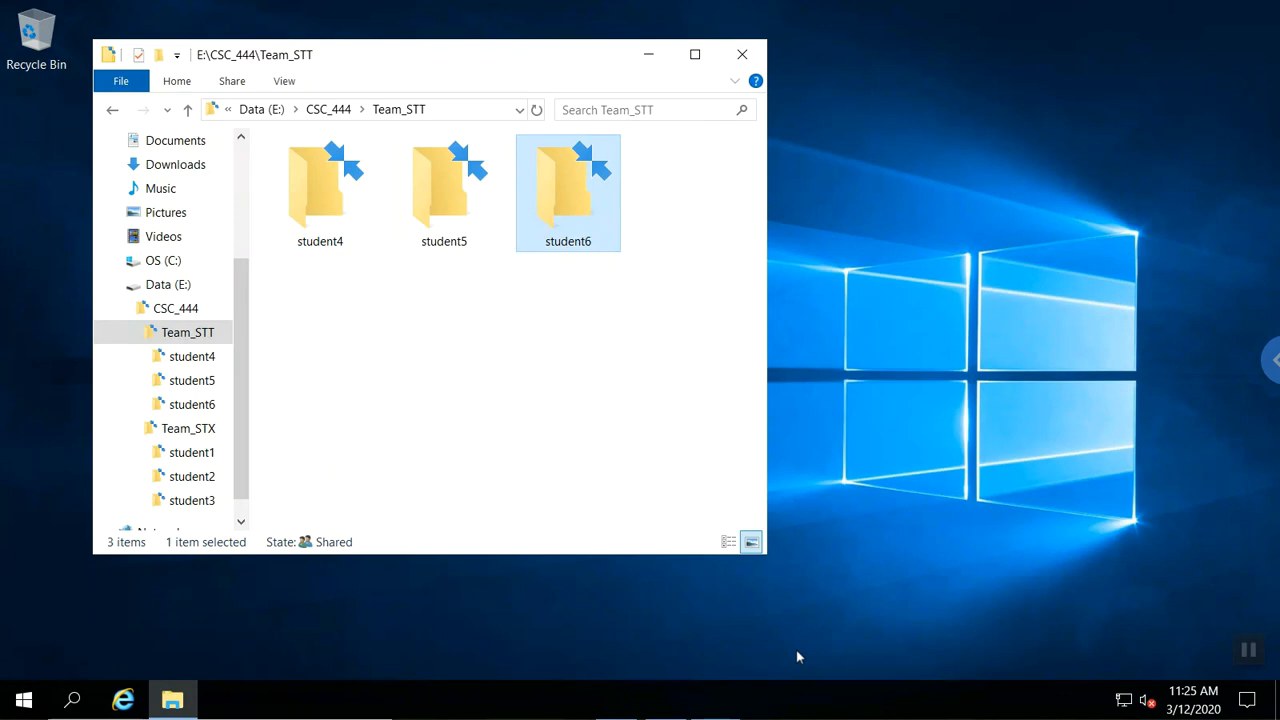
right_click(545, 211)
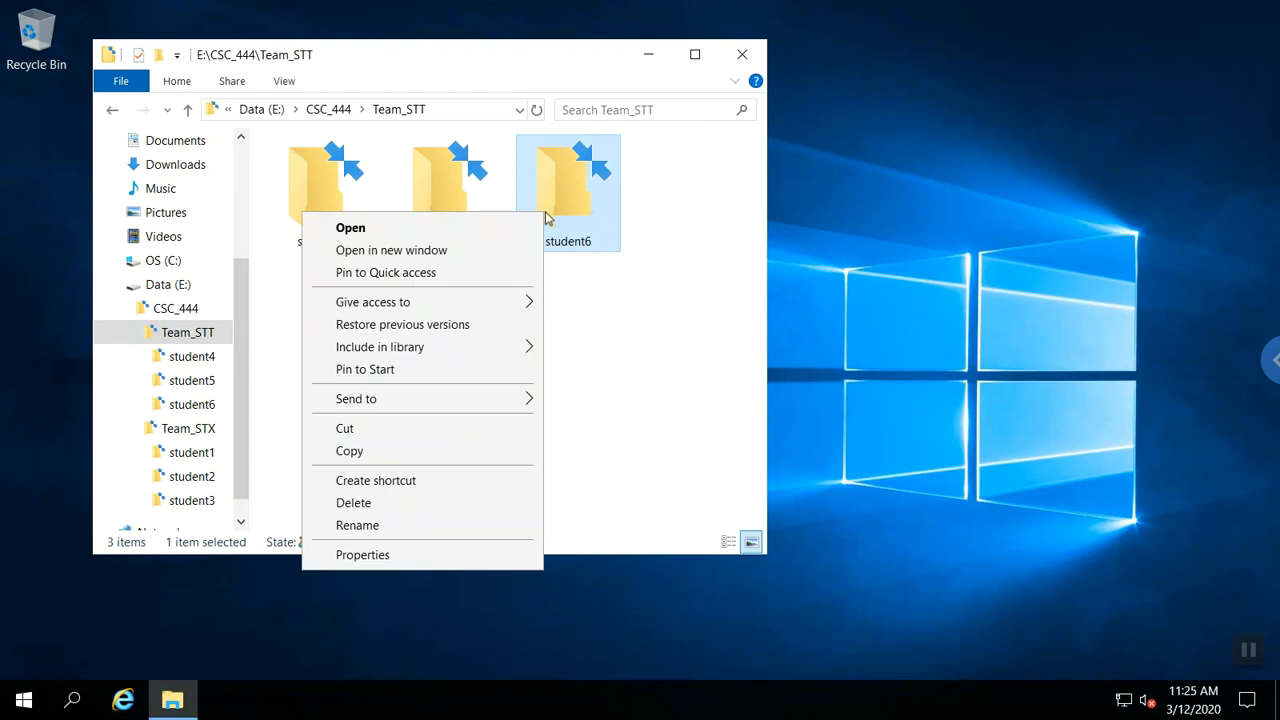
left_click(362, 555)
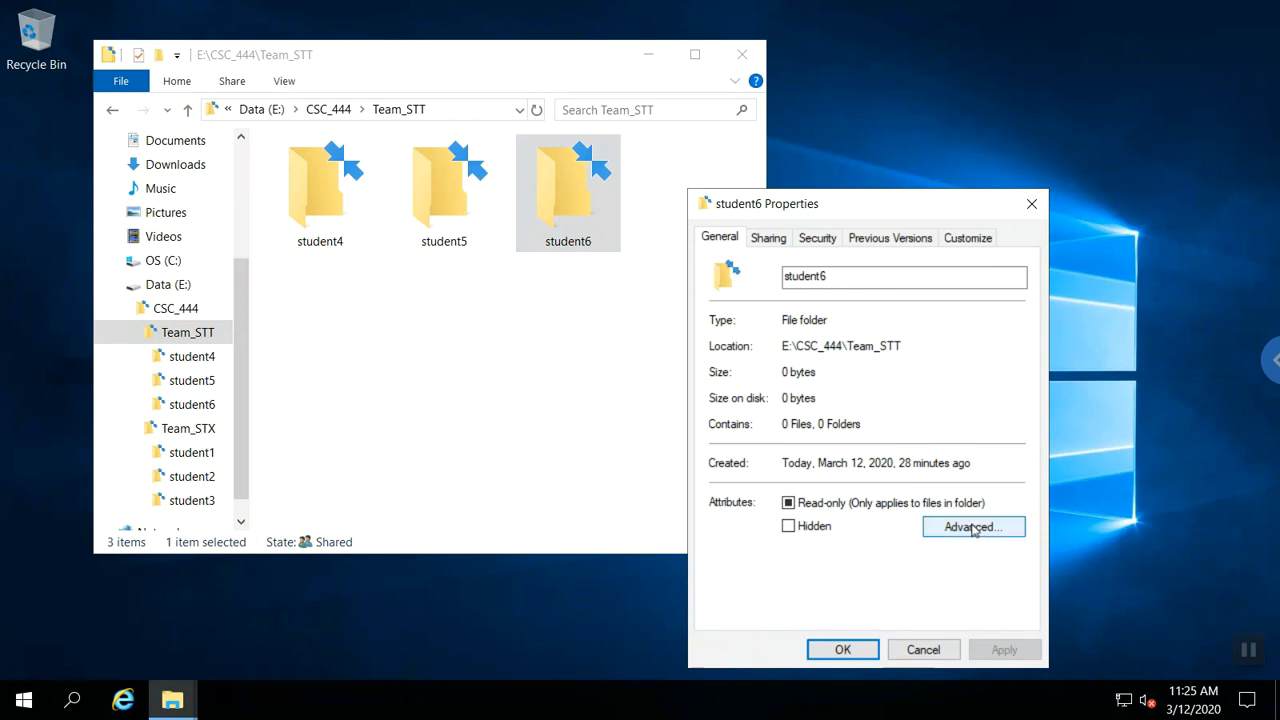
left_click(818, 238)
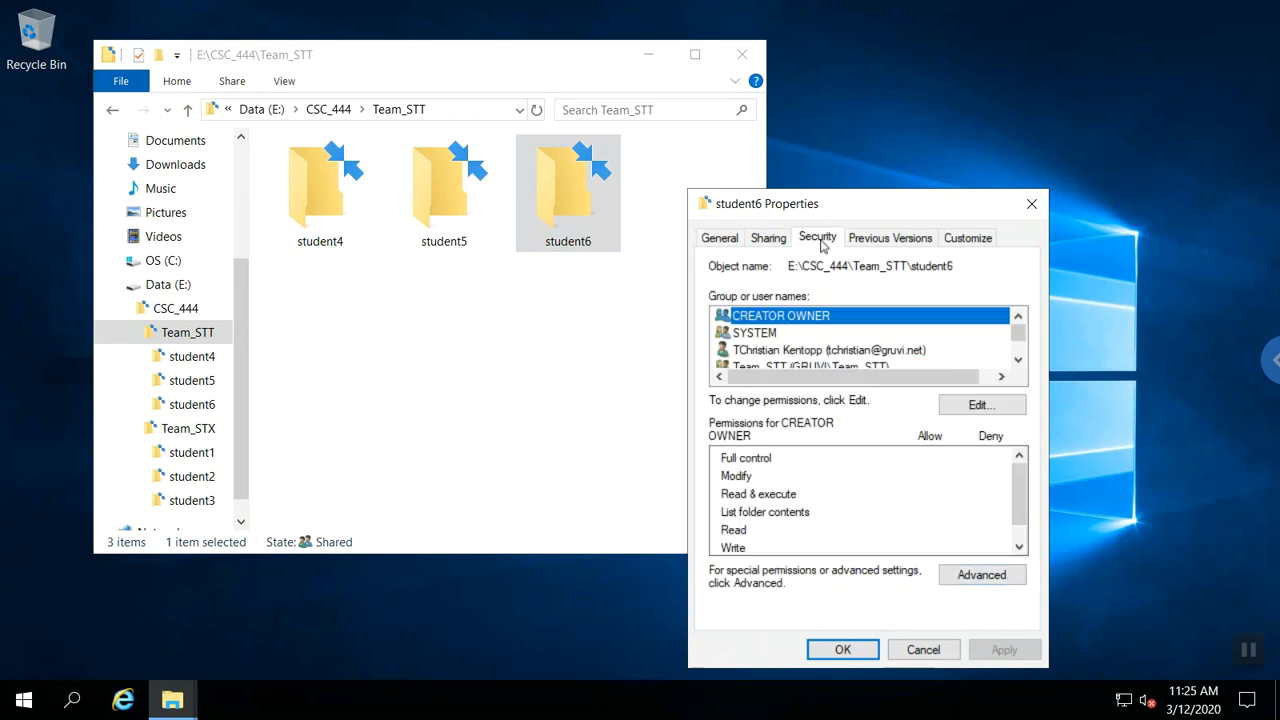
left_click(965, 585)
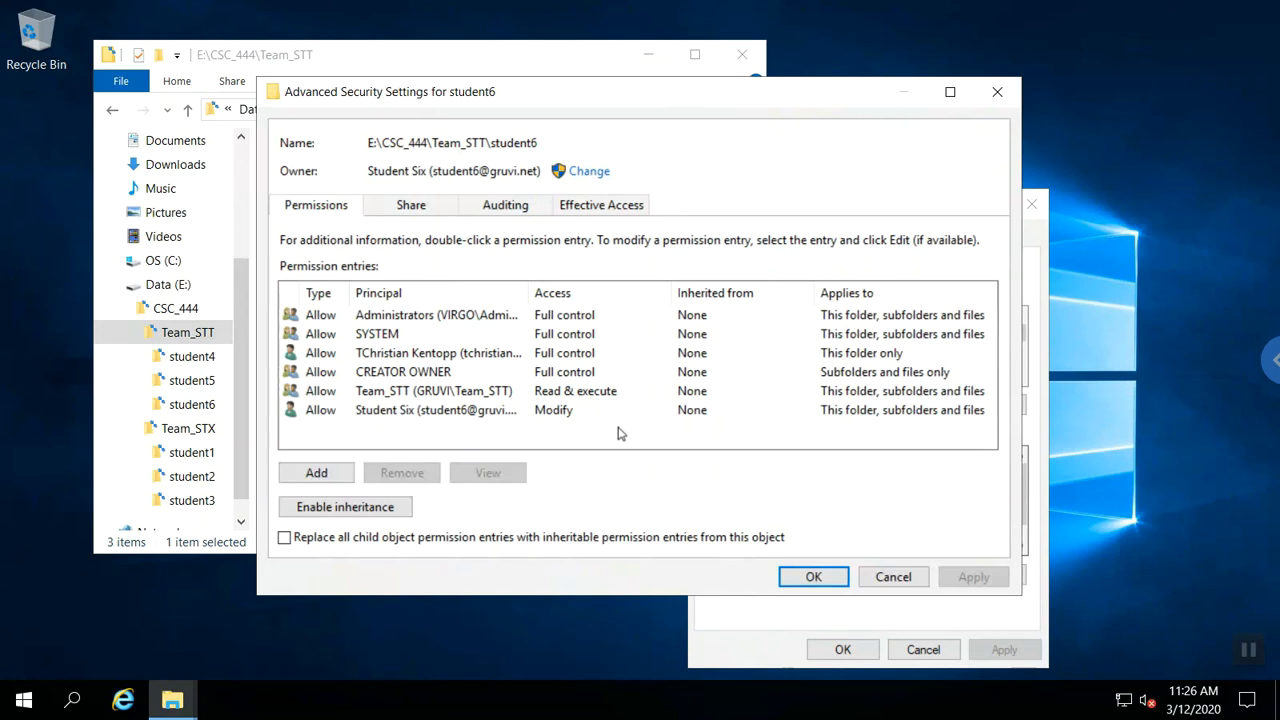
left_click(804, 579)
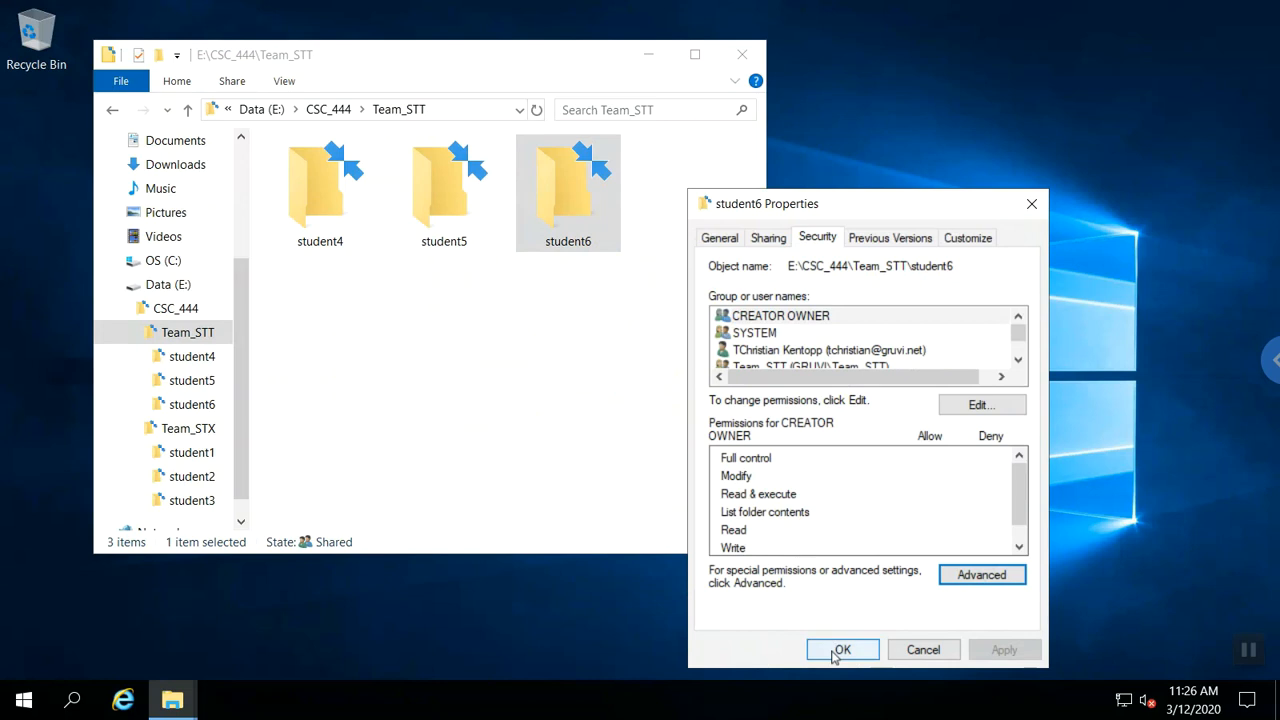
Remove the personal account's entry from student6 and replace all child object permission entries.
left_click(970, 578)
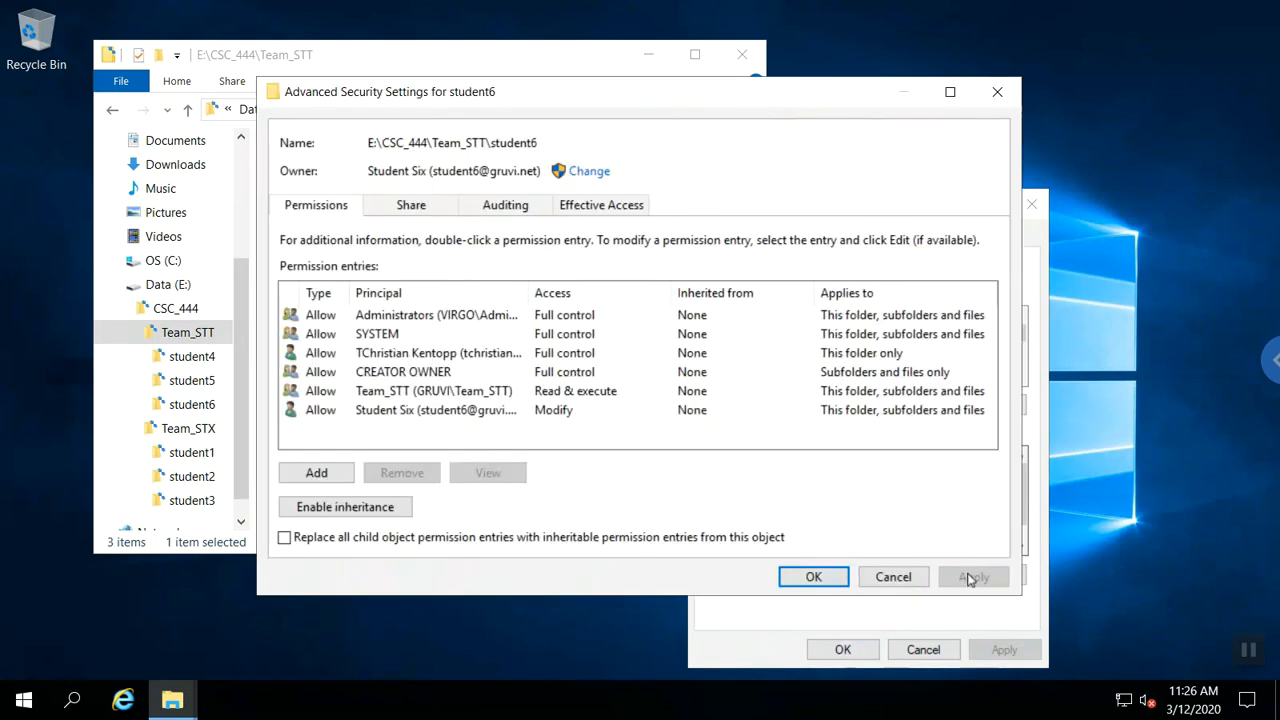
left_click(408, 358)
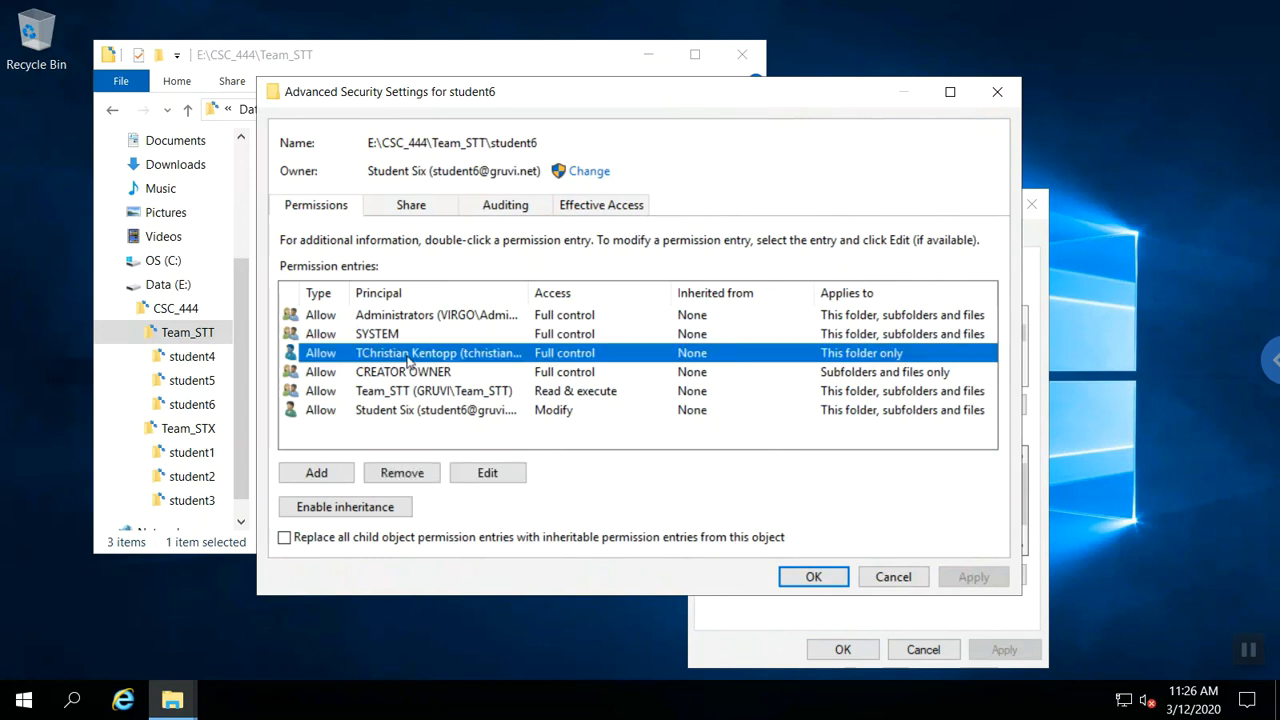
left_click(418, 477)
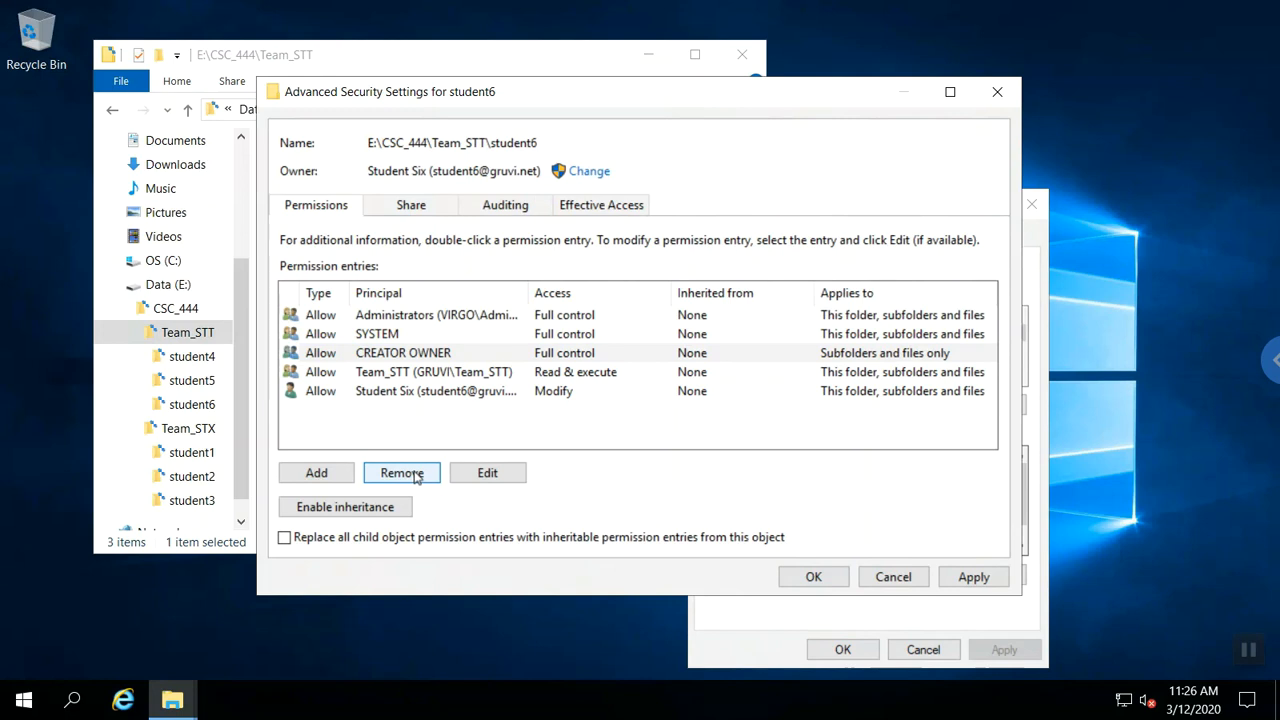
left_click(401, 541)
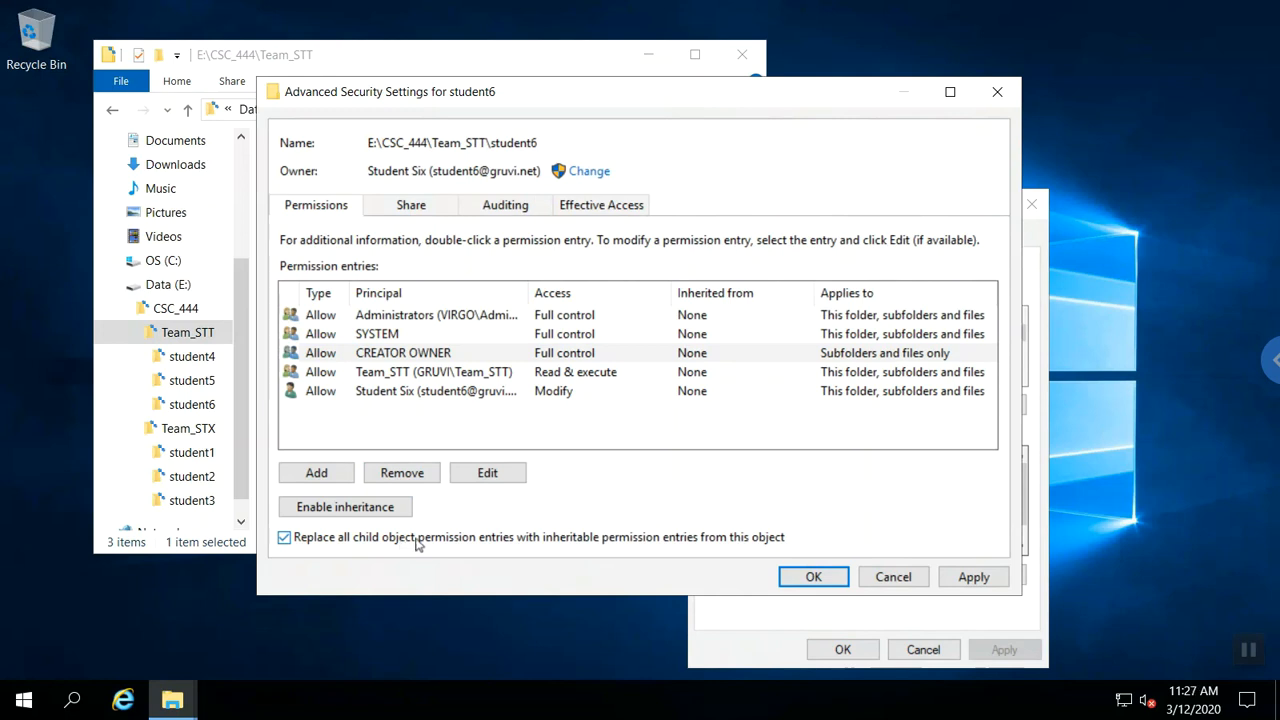
left_click(806, 579)
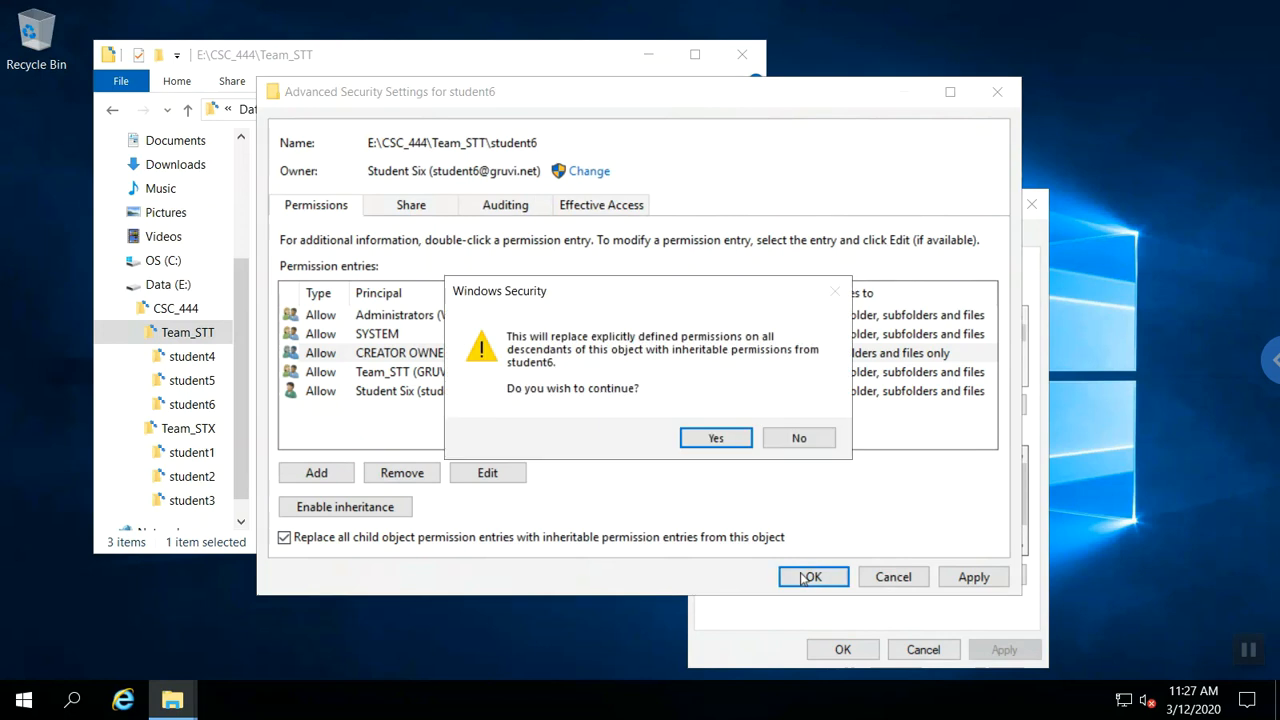
left_click(729, 445)
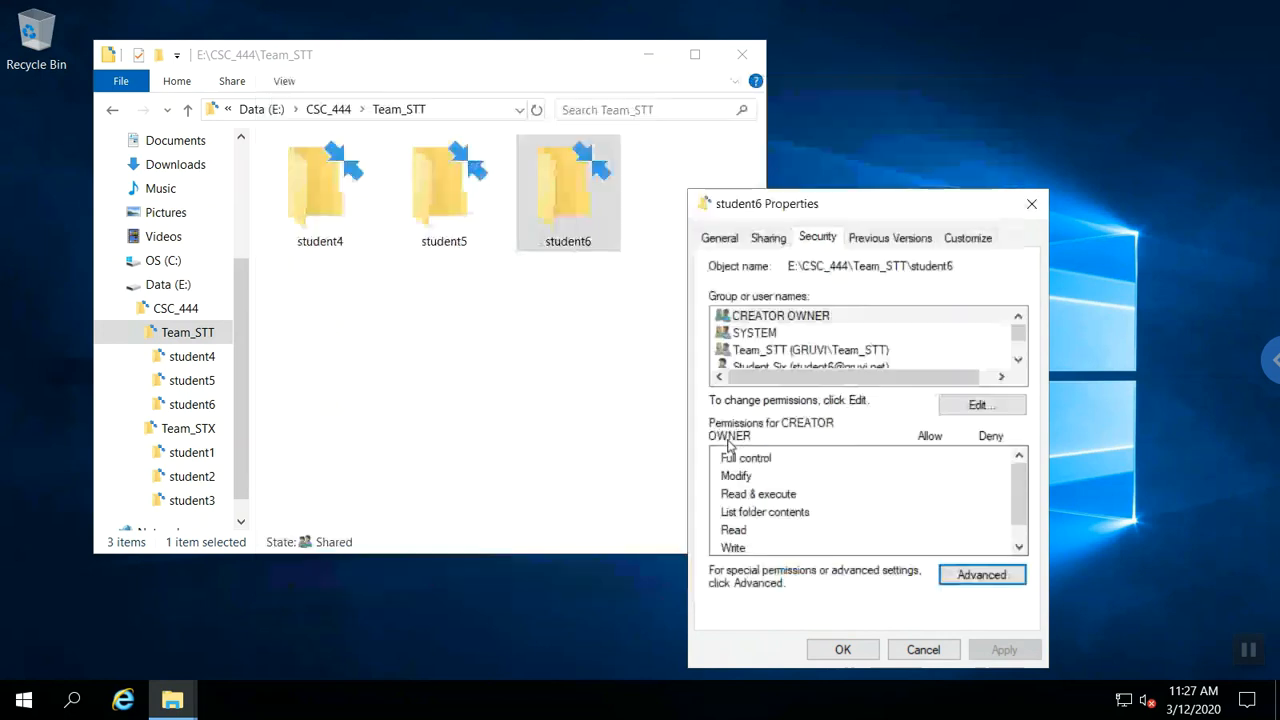
left_click(831, 653)
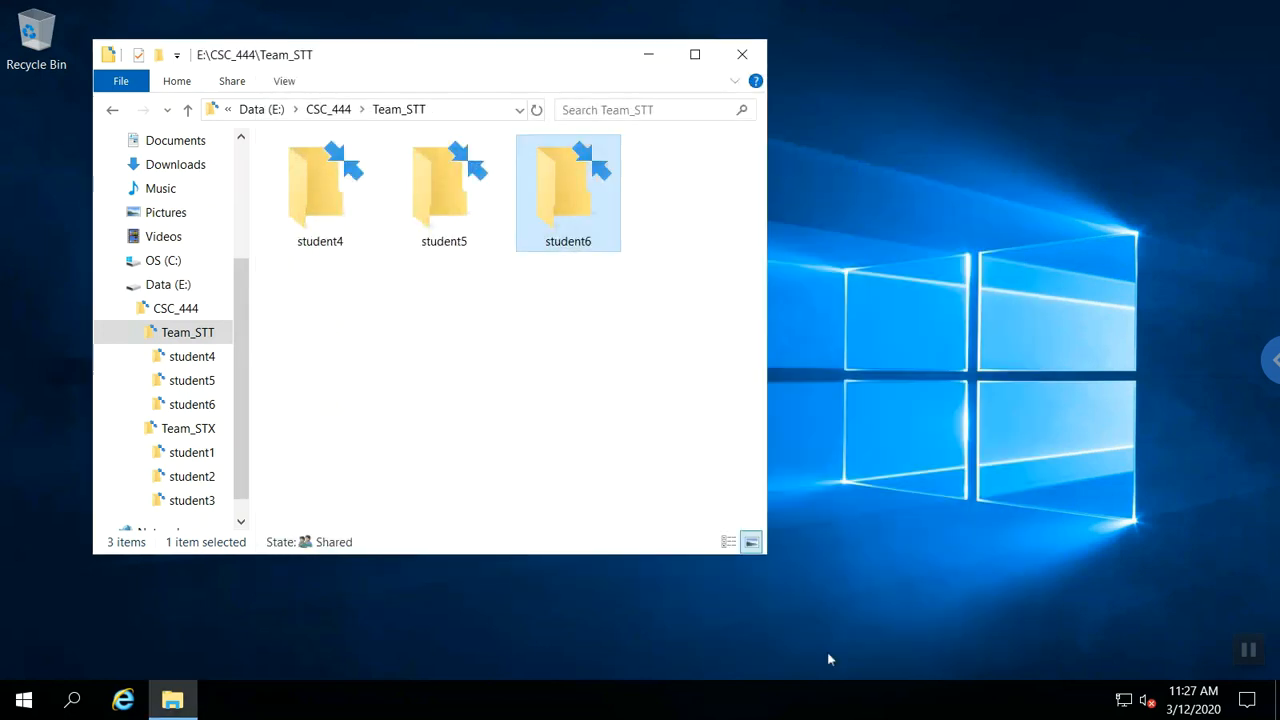
Reopen student6's advanced security settings with administrative rights, showing five explicit entries including the student's Modify.
right_click(580, 206)
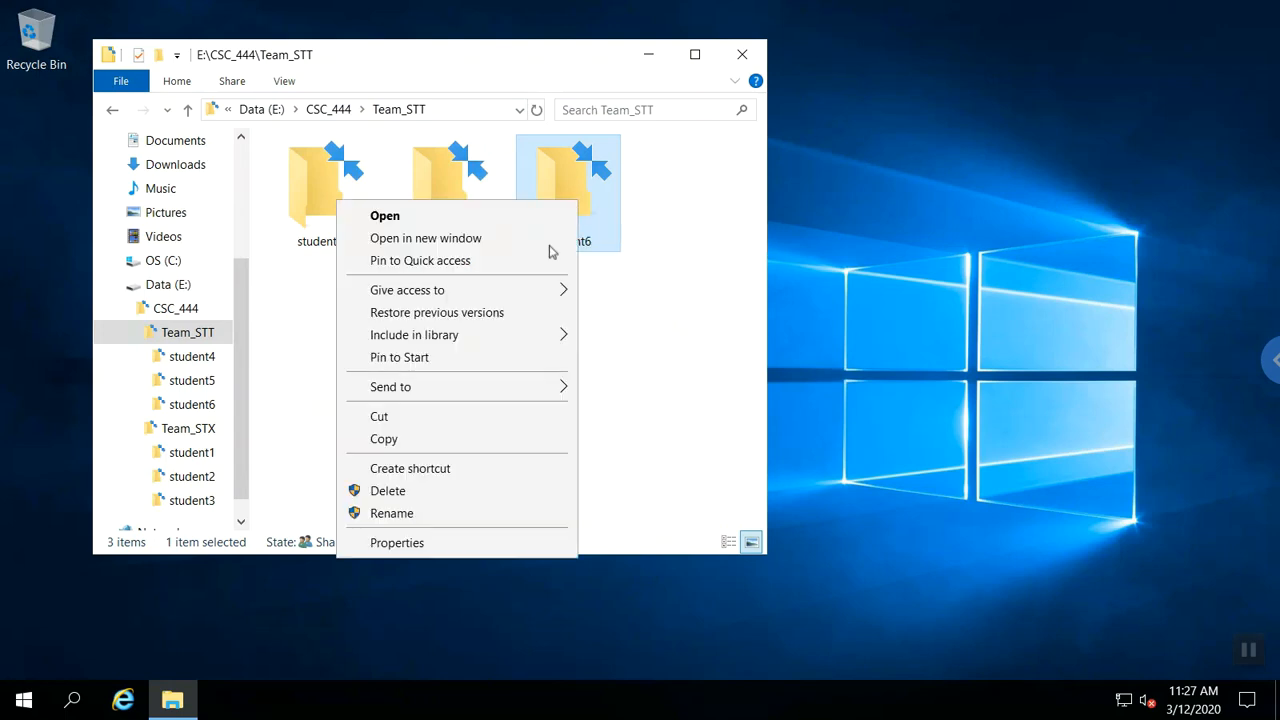
left_click(470, 543)
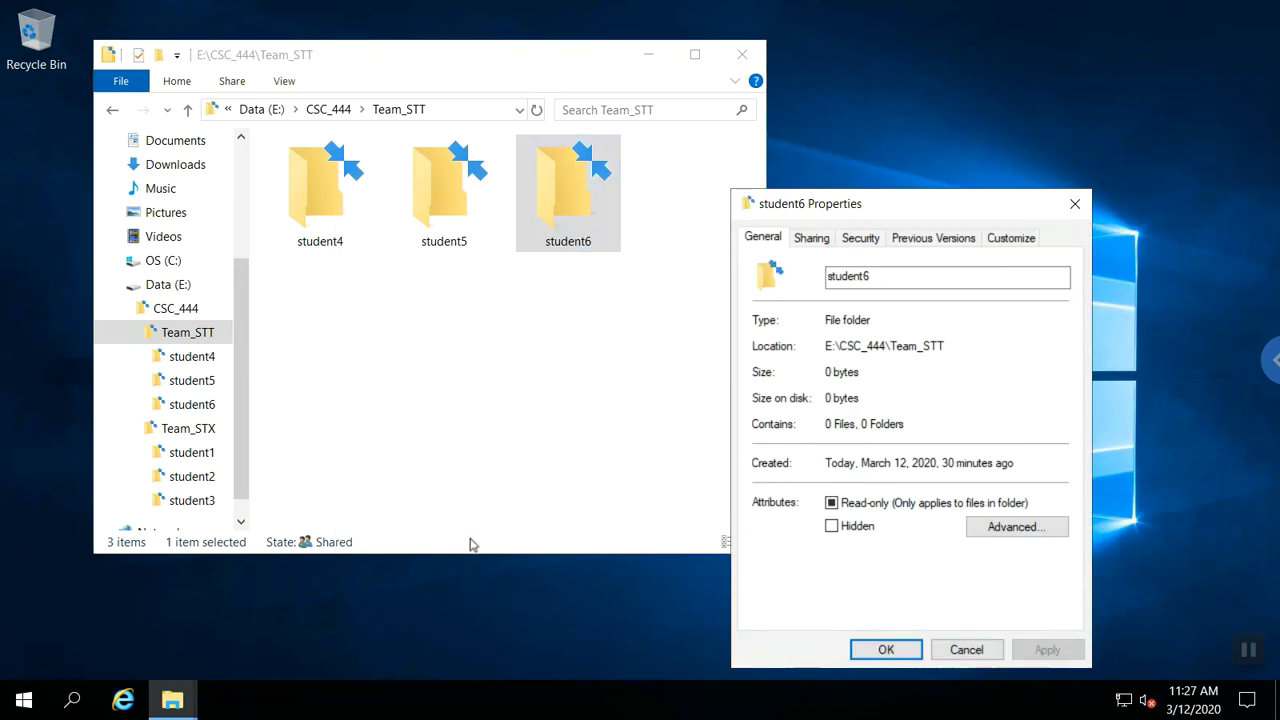
left_click(860, 238)
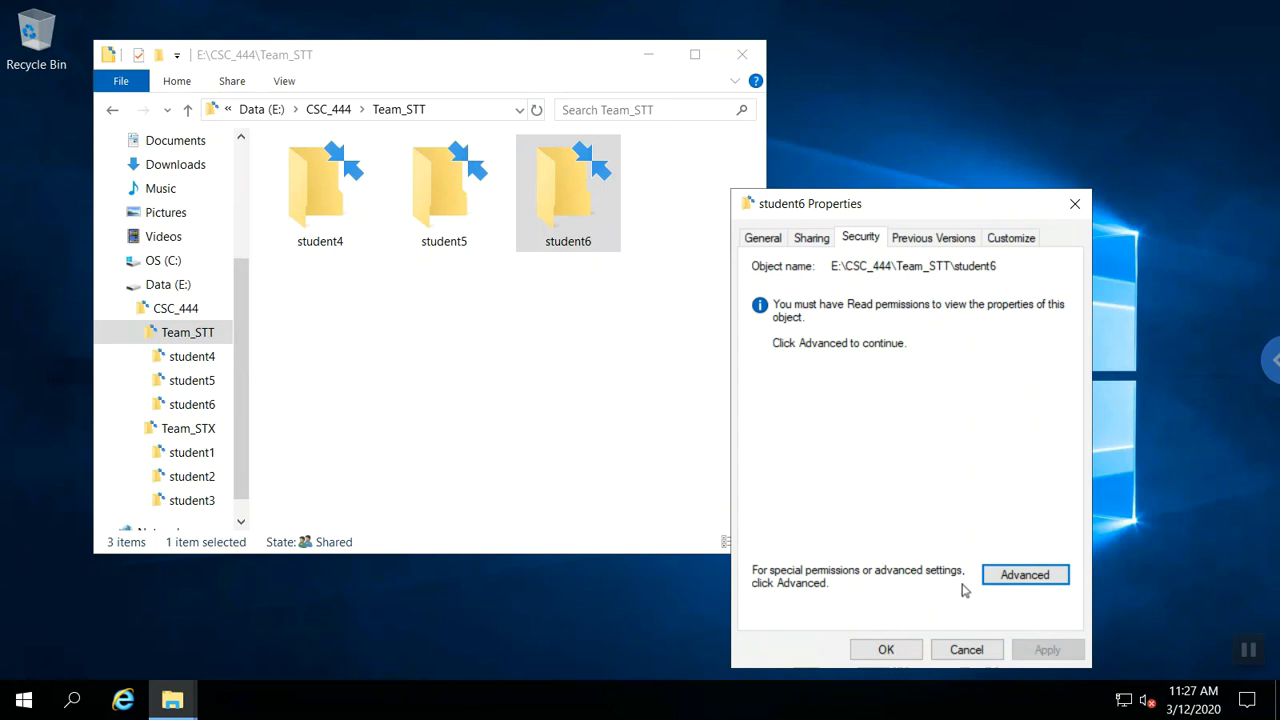
left_click(1000, 577)
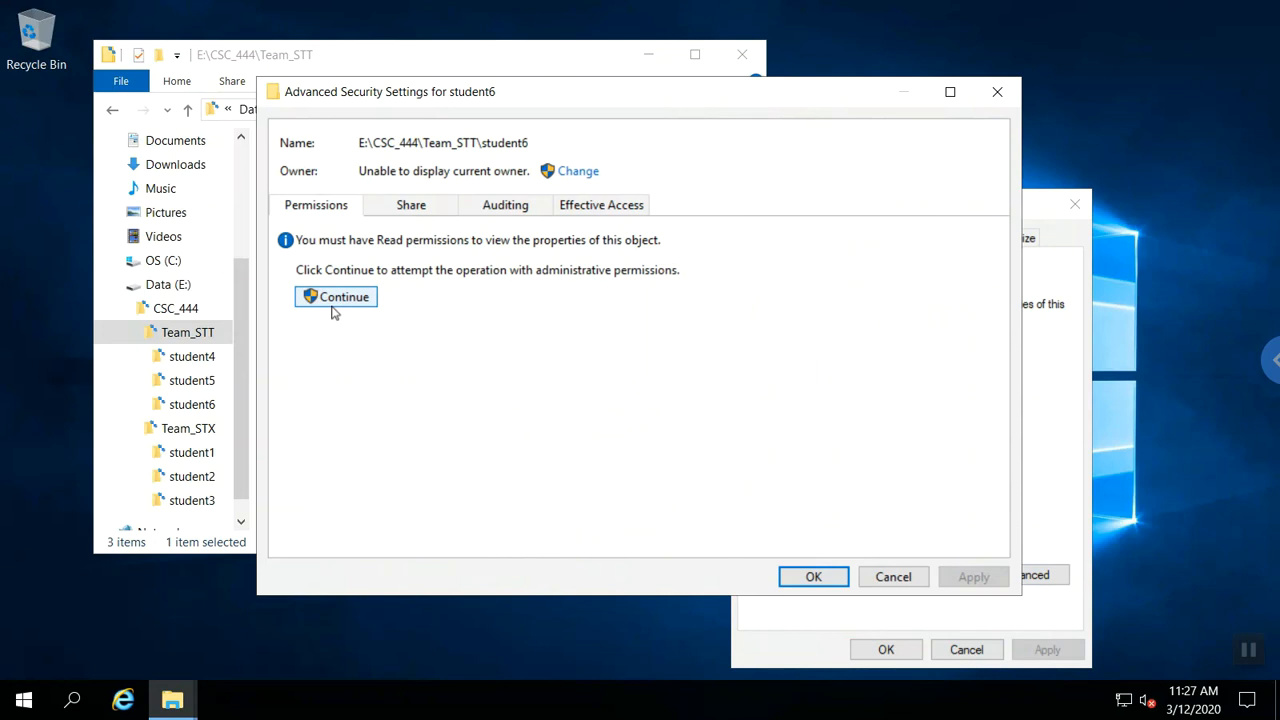
left_click(335, 298)
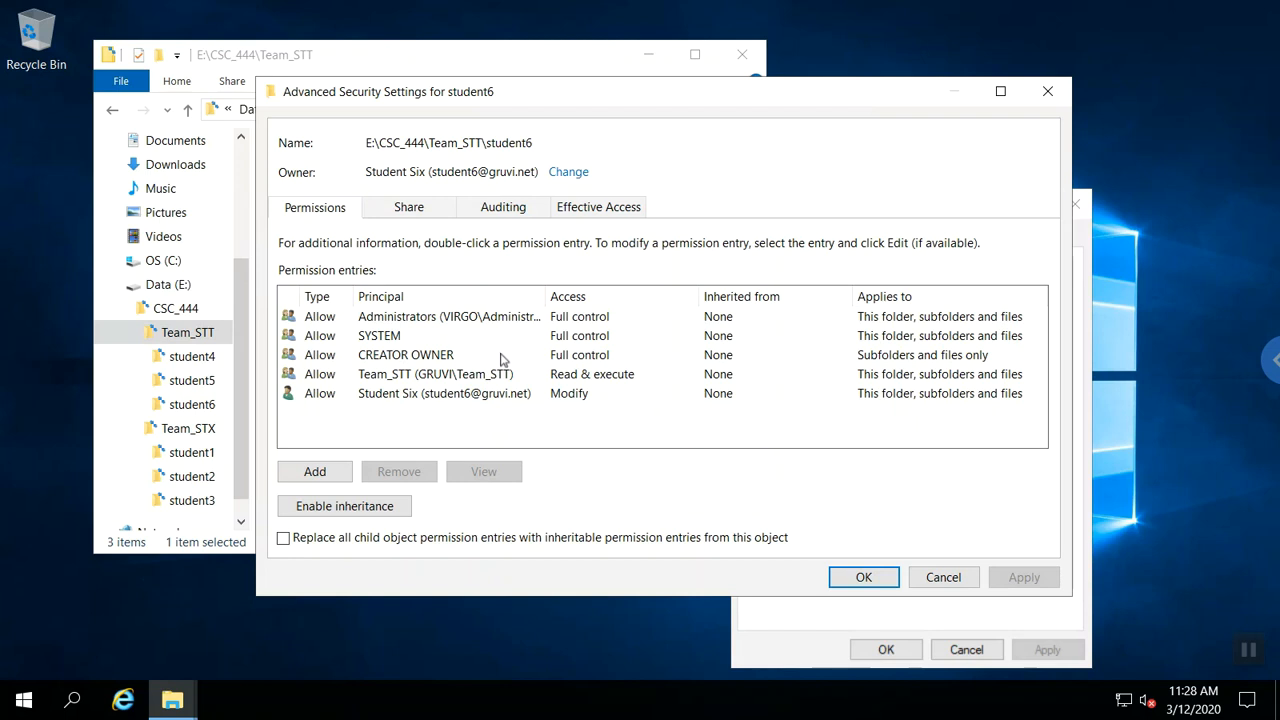
Close student6's Advanced Security Settings and Properties dialogs.
left_click(850, 578)
left_click(880, 650)
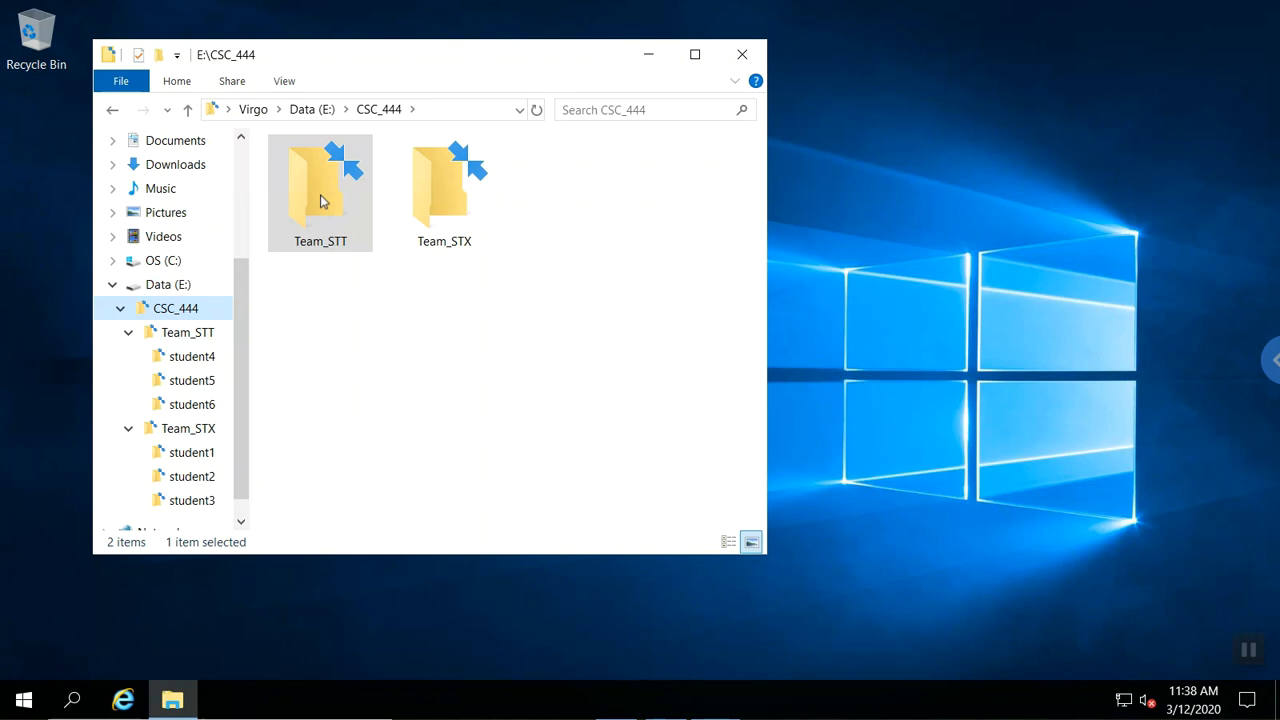
Open Team_STT's advanced security settings, listing five entries including Team_STT's Read & execute.
right_click(321, 201)
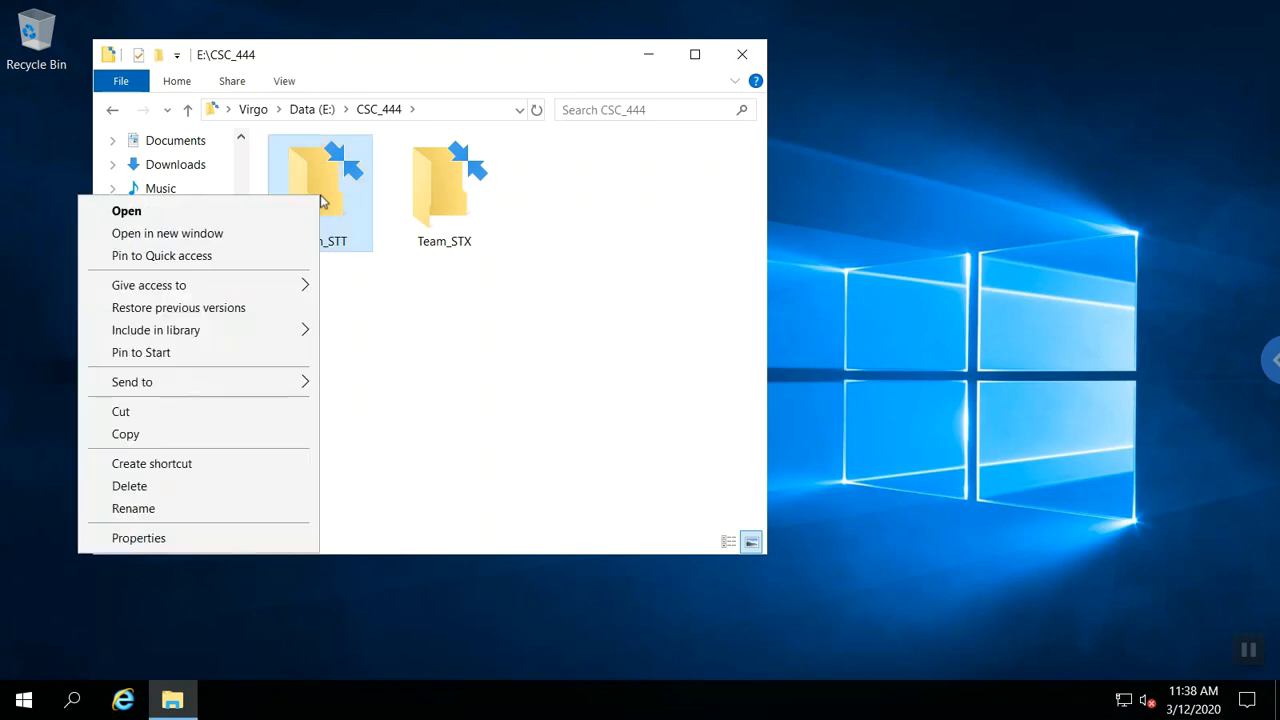
left_click(157, 538)
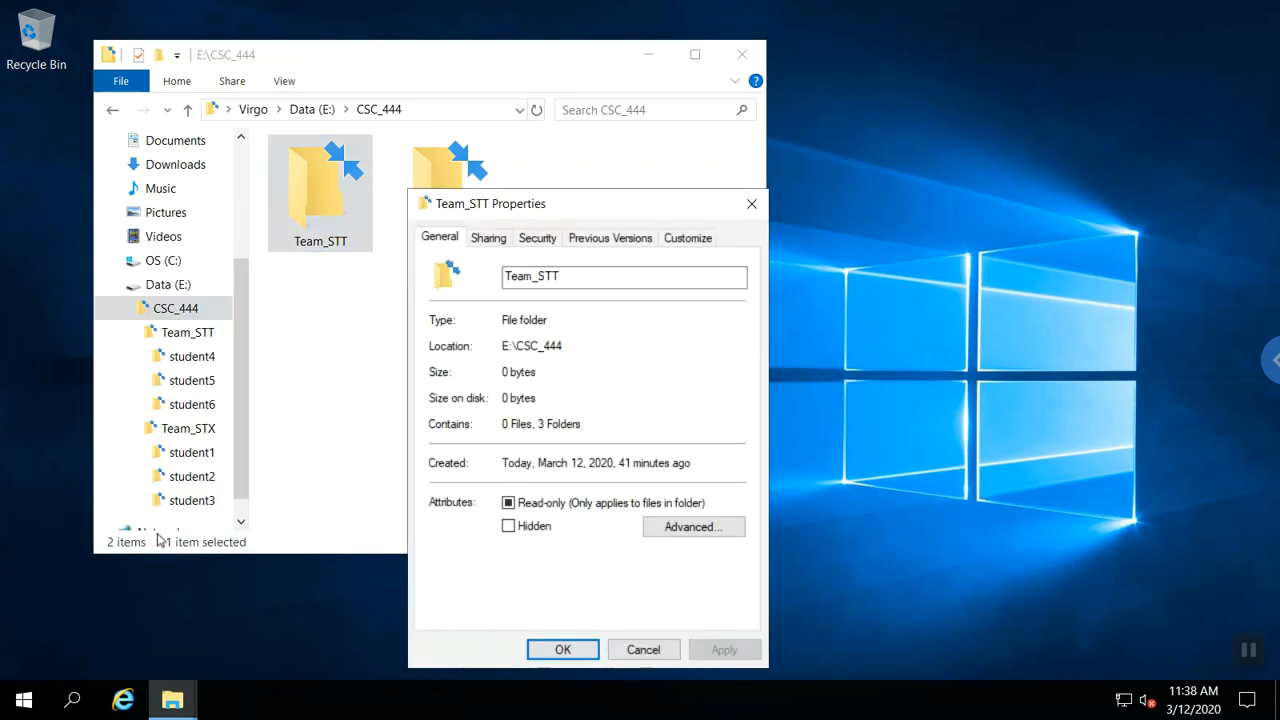
left_click(527, 243)
left_click(683, 573)
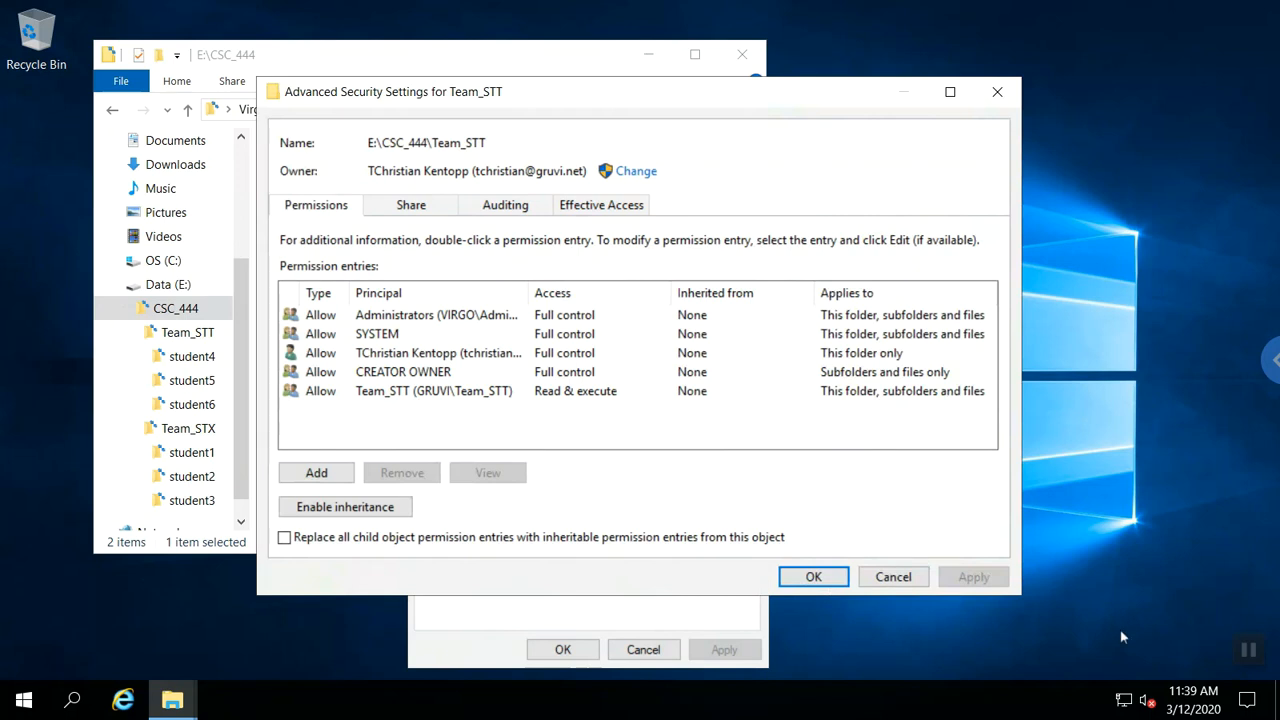
Add an STT_Lead Modify entry on Team_STT applying to 'This folder and files'.
left_click(342, 474)
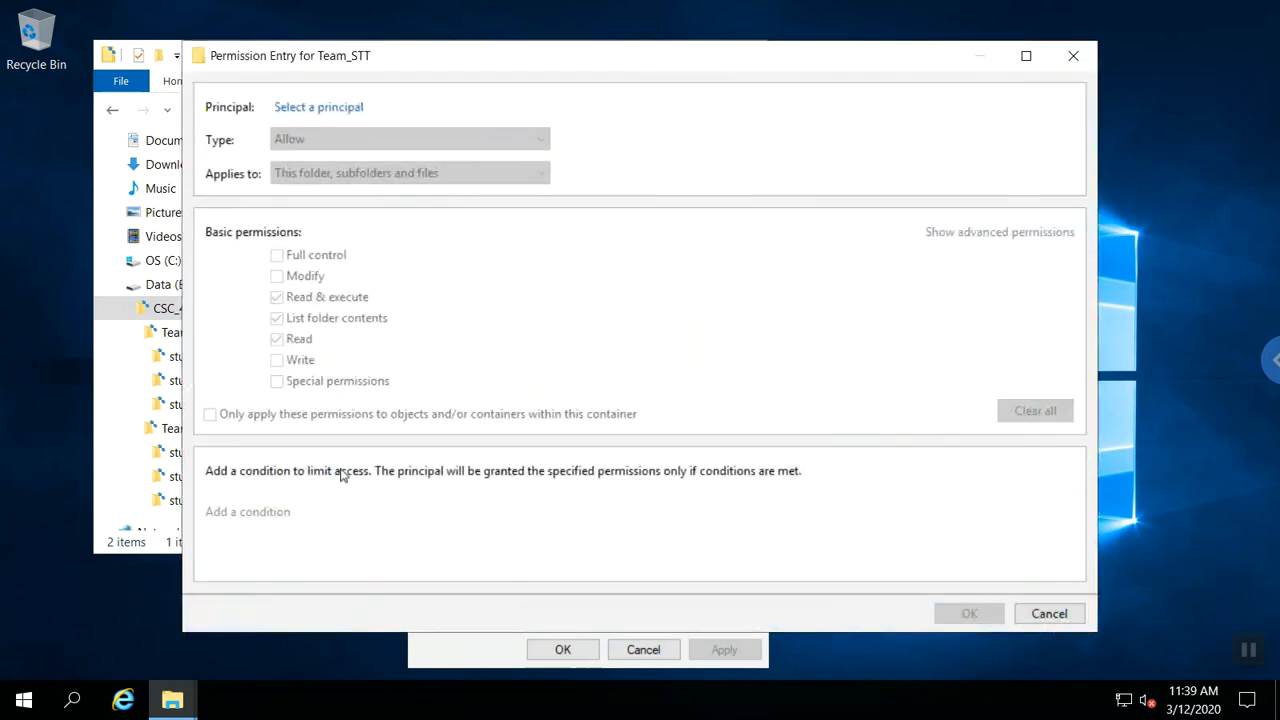
left_click(337, 110)
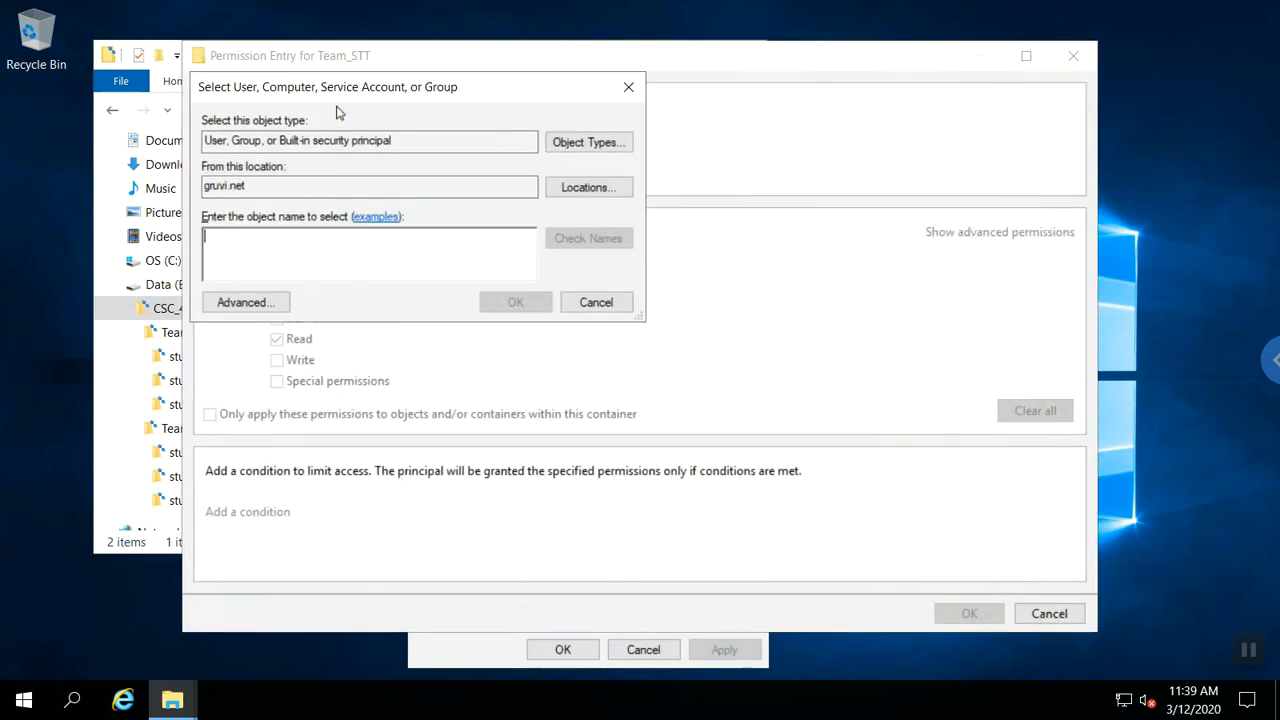
type("stt_lead")
key("Return")
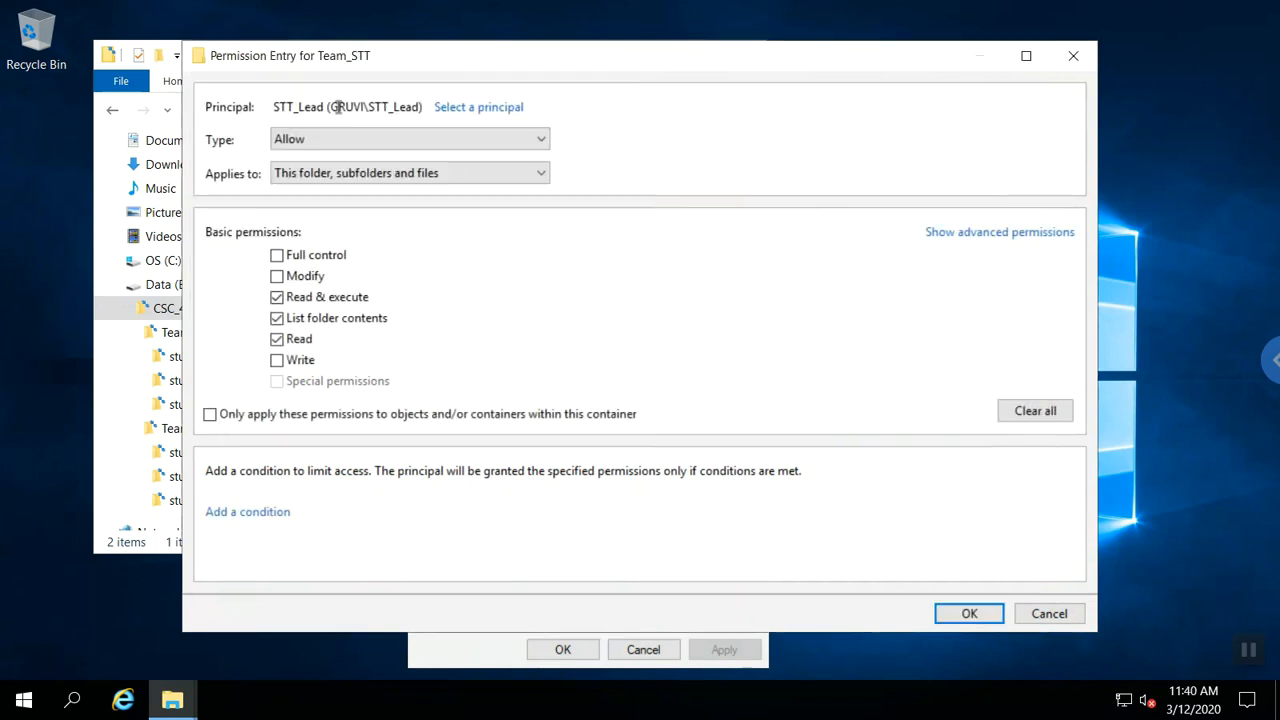
left_click(278, 277)
left_click(489, 181)
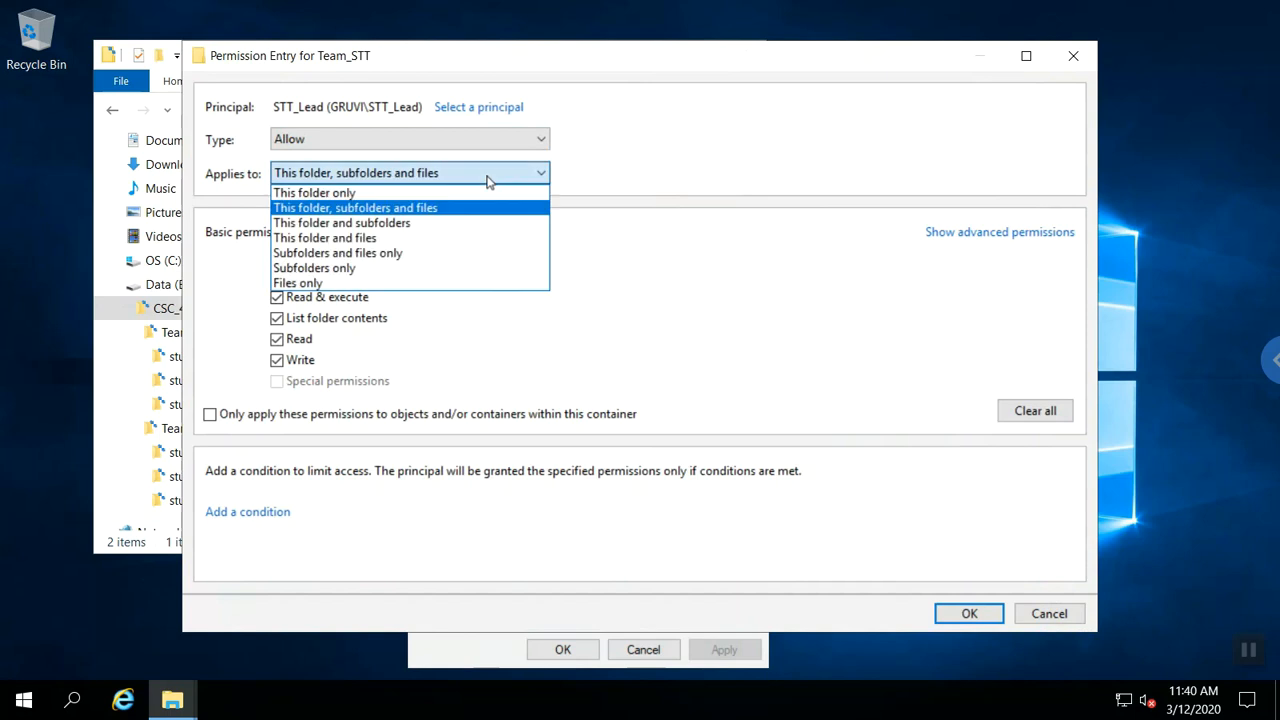
left_click(441, 238)
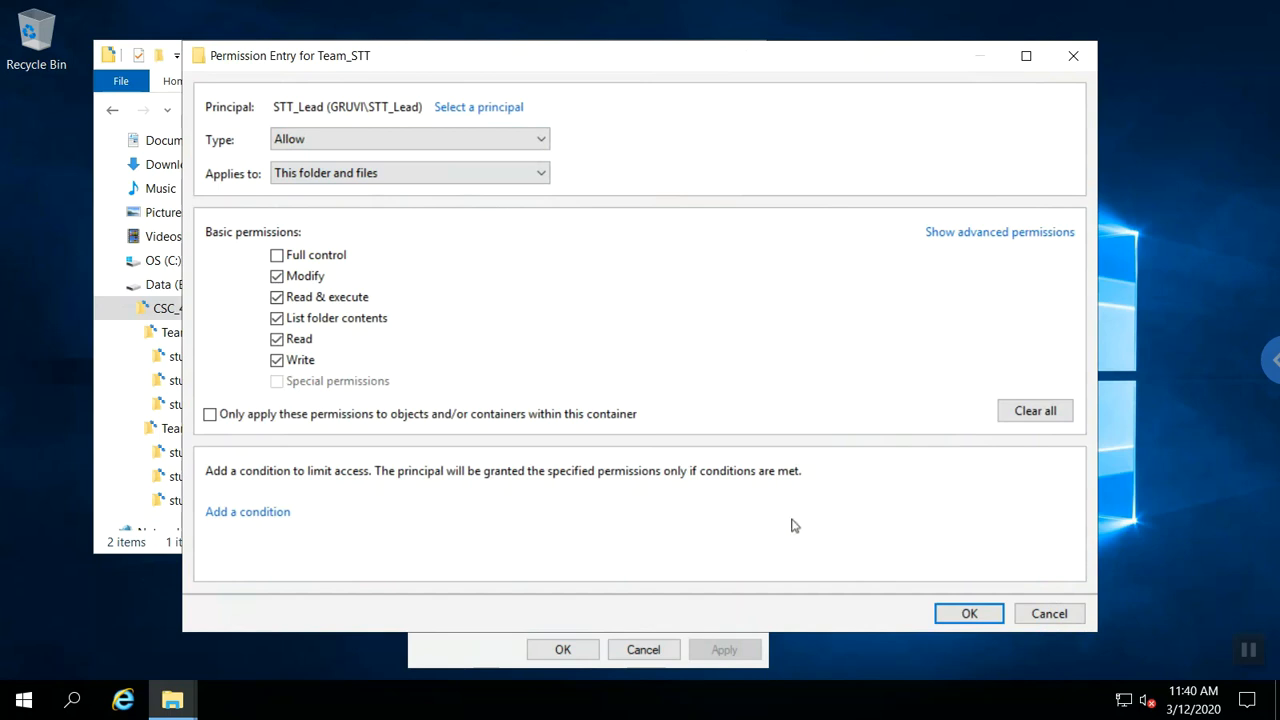
left_click(968, 614)
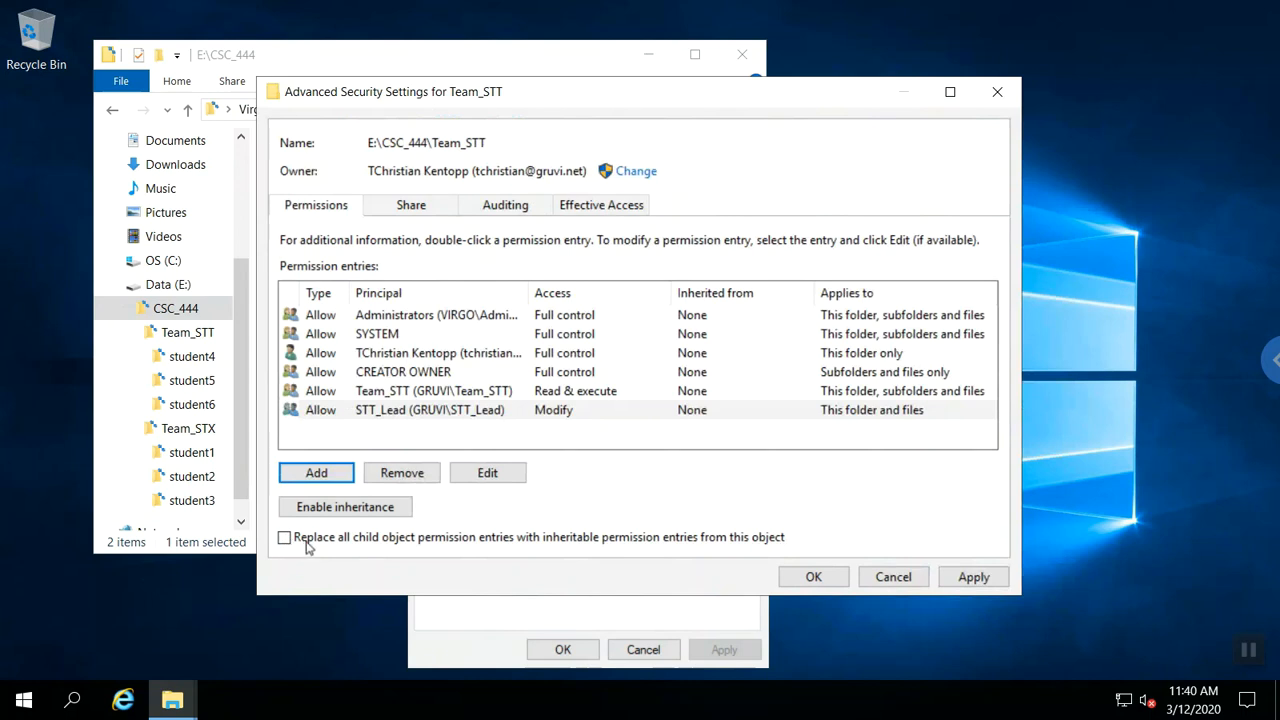
Apply the change, continuing past access-denied errors on student4 and student5.
left_click(813, 577)
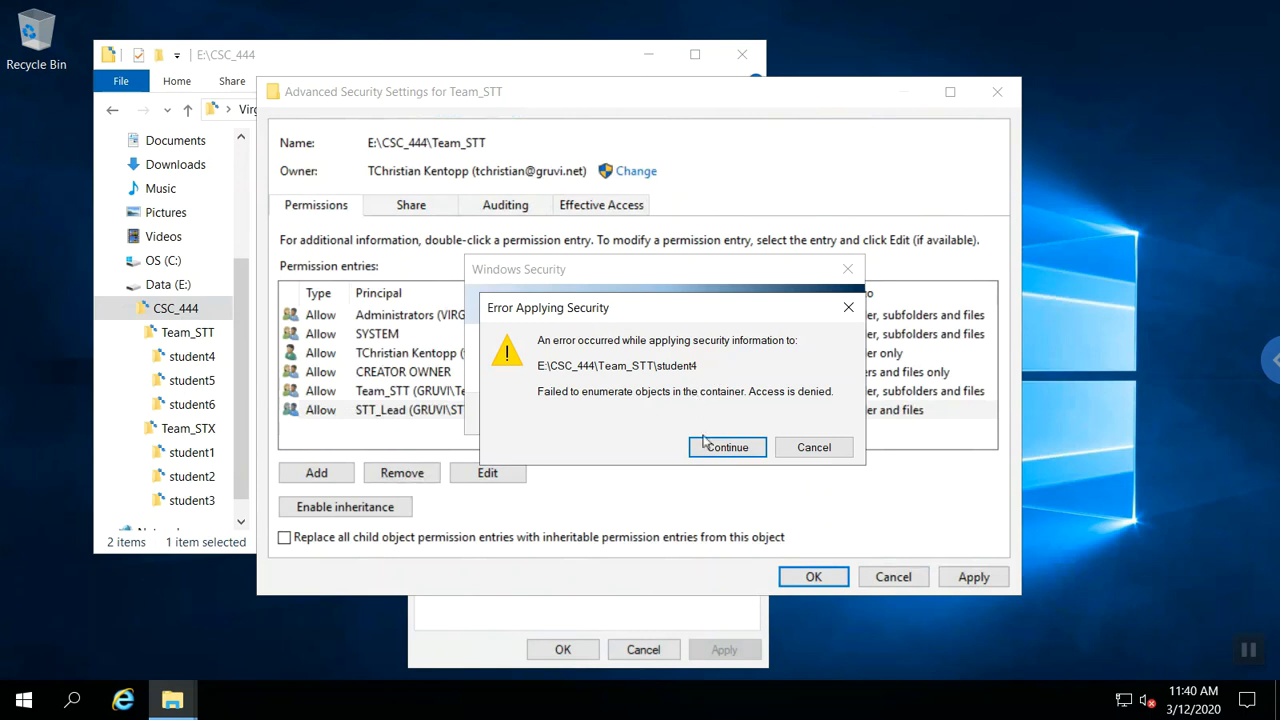
left_click(707, 450)
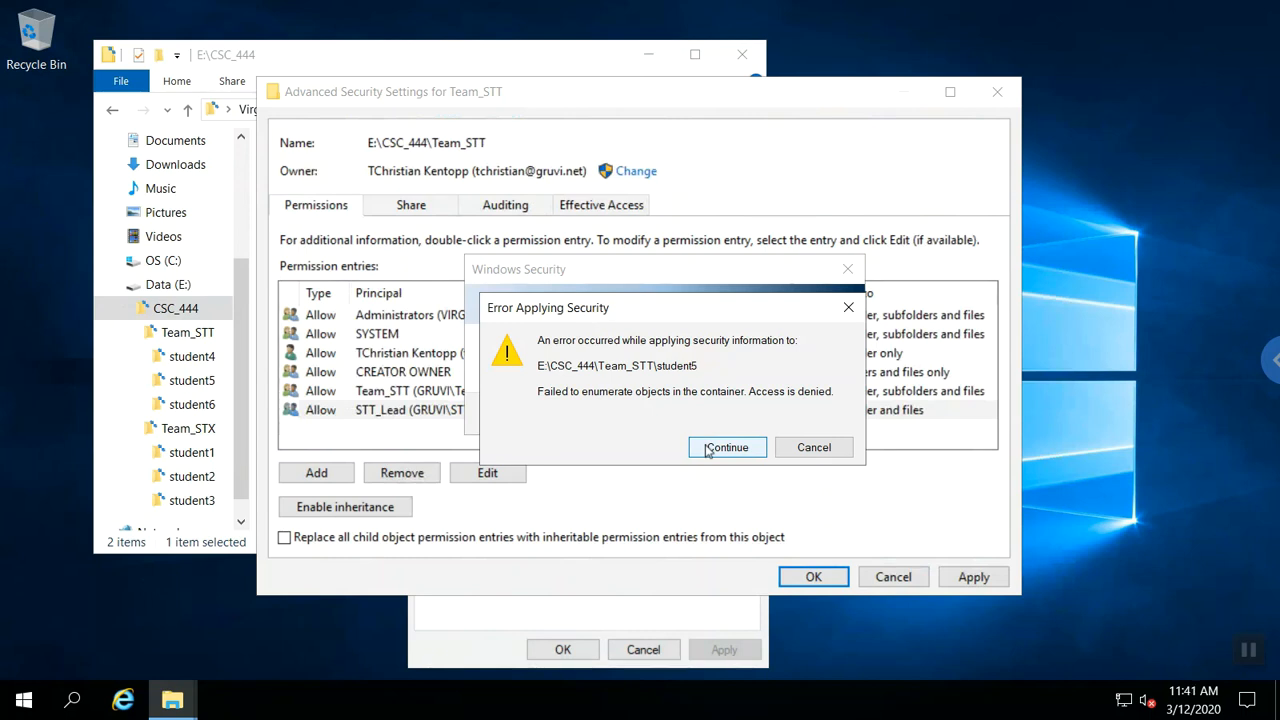
left_click(707, 450)
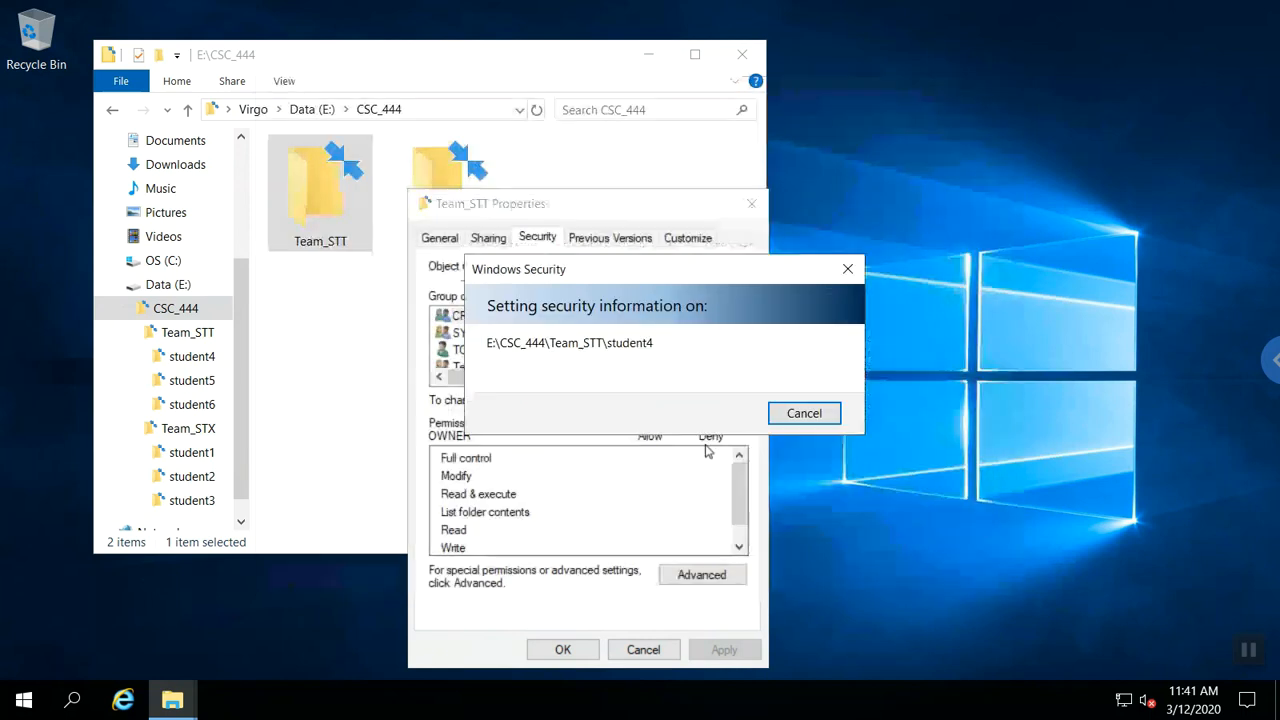
Make the STT_Lead group the owner of Team_STT and close its properties.
left_click(566, 652)
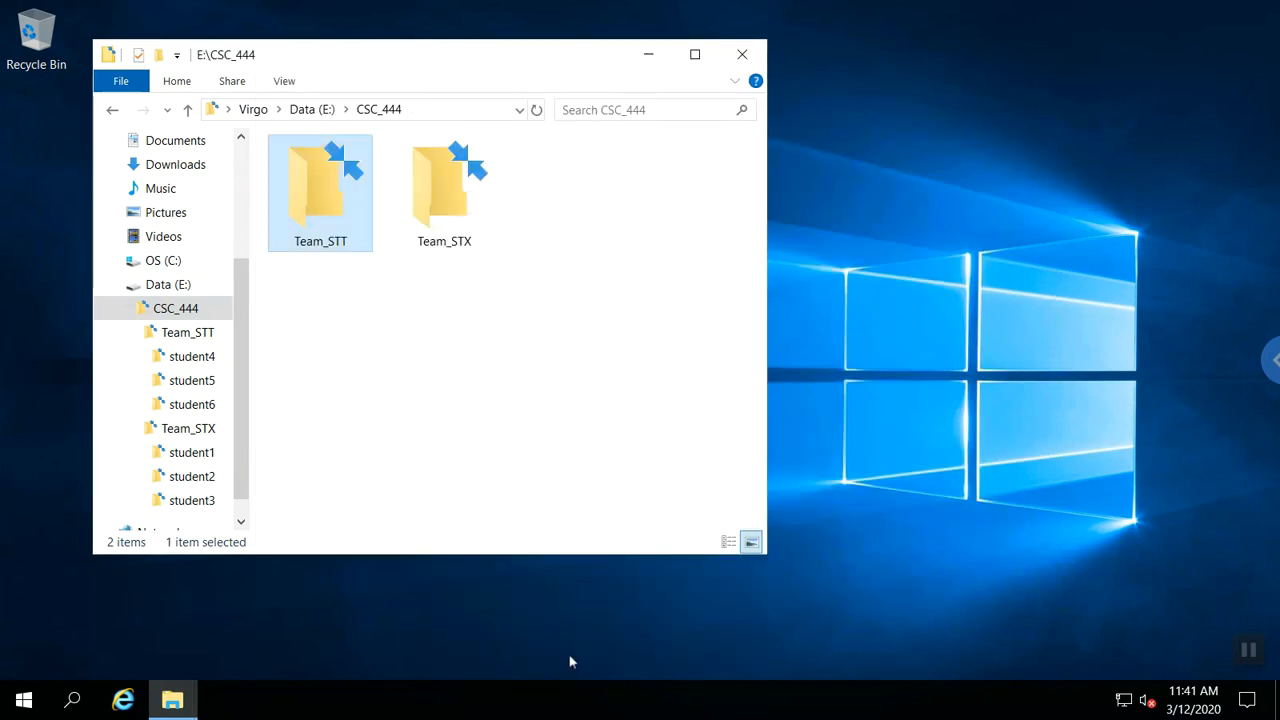
right_click(320, 207)
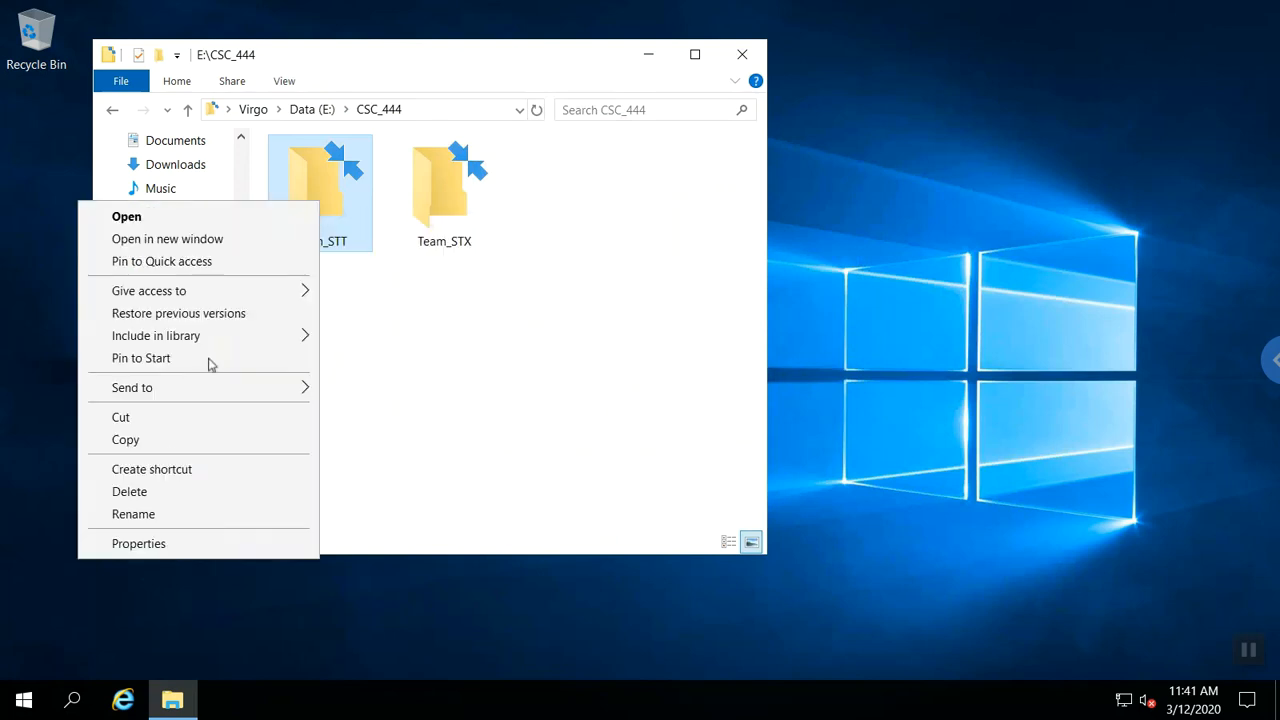
left_click(163, 543)
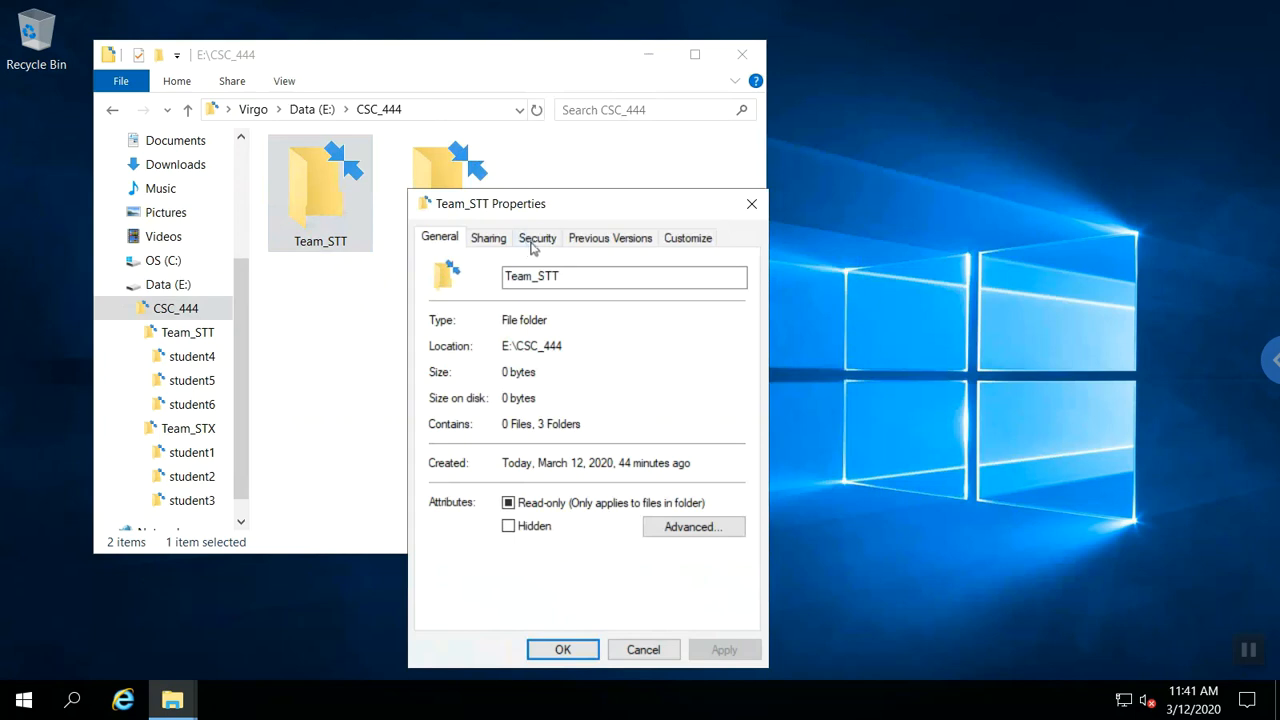
left_click(535, 244)
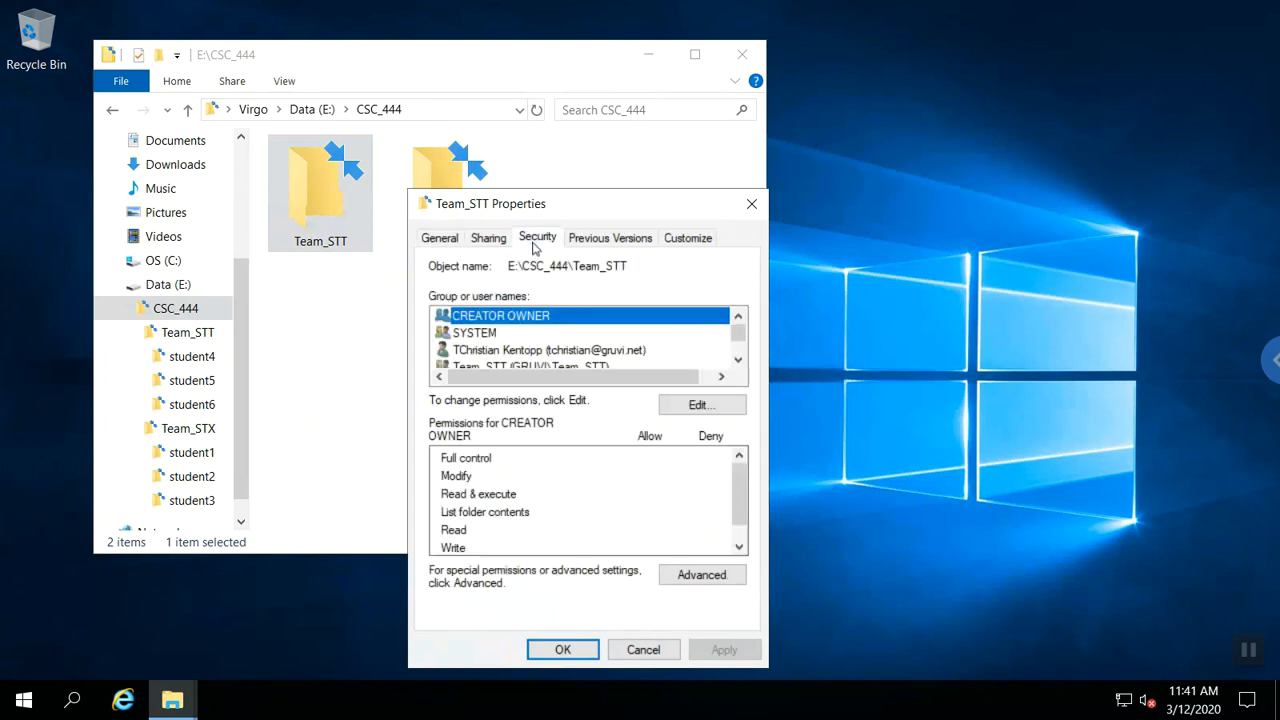
left_click(694, 578)
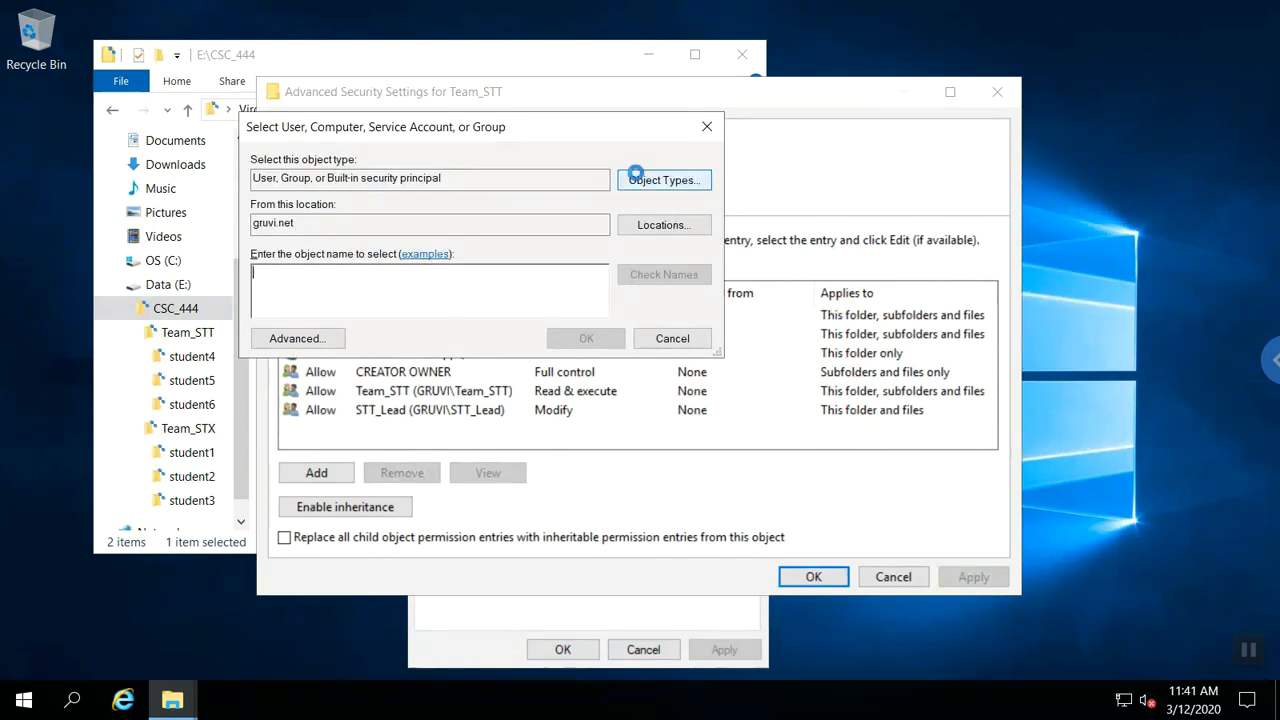
type("s")
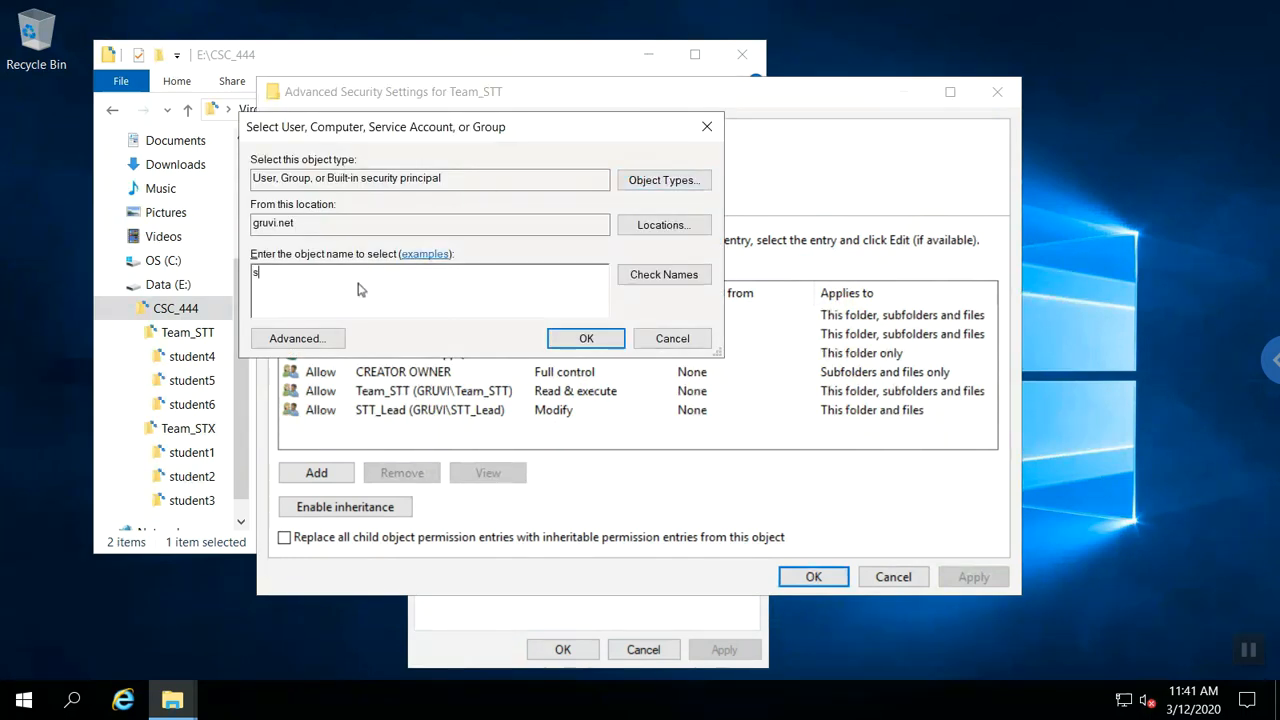
type("tt_lead")
key("Return")
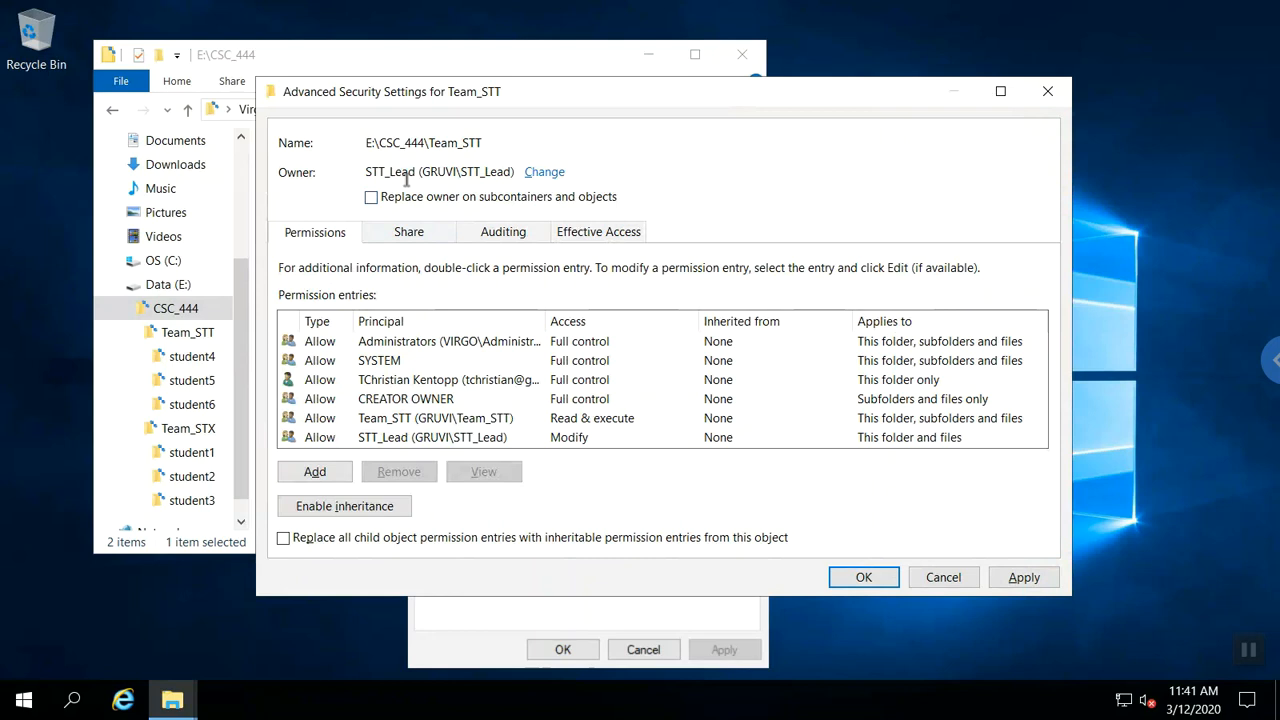
left_click(860, 584)
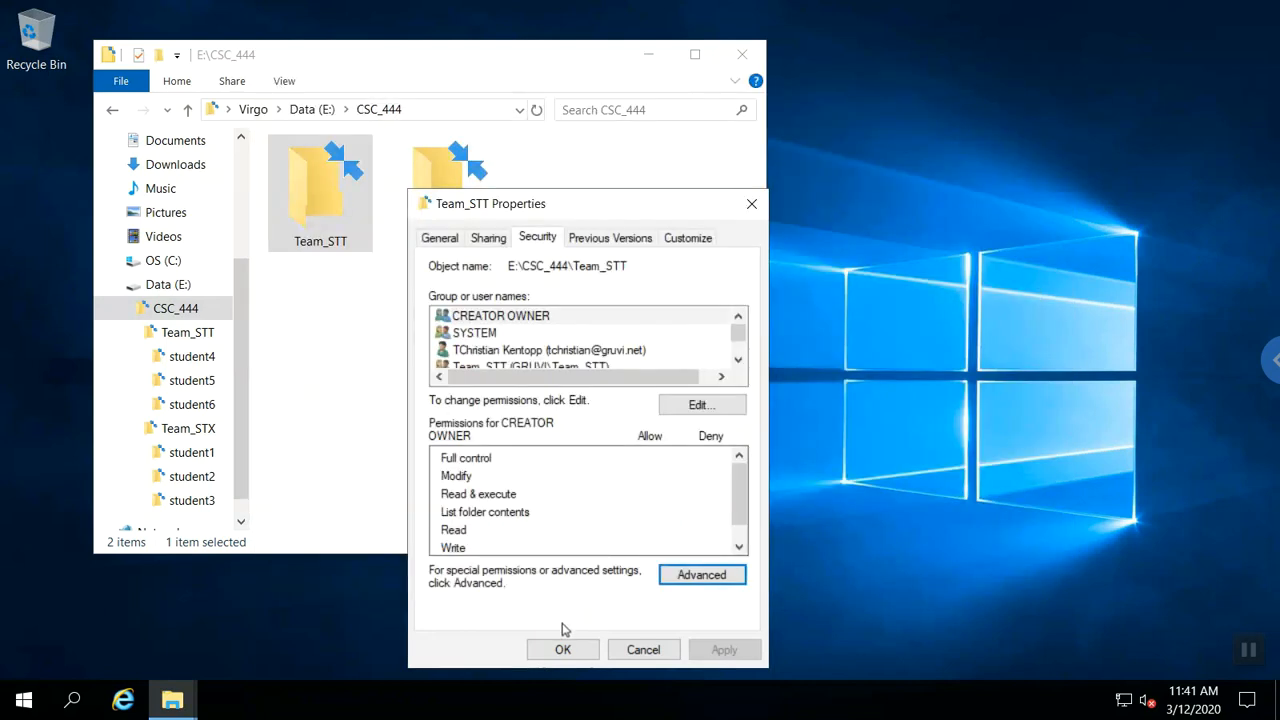
left_click(560, 652)
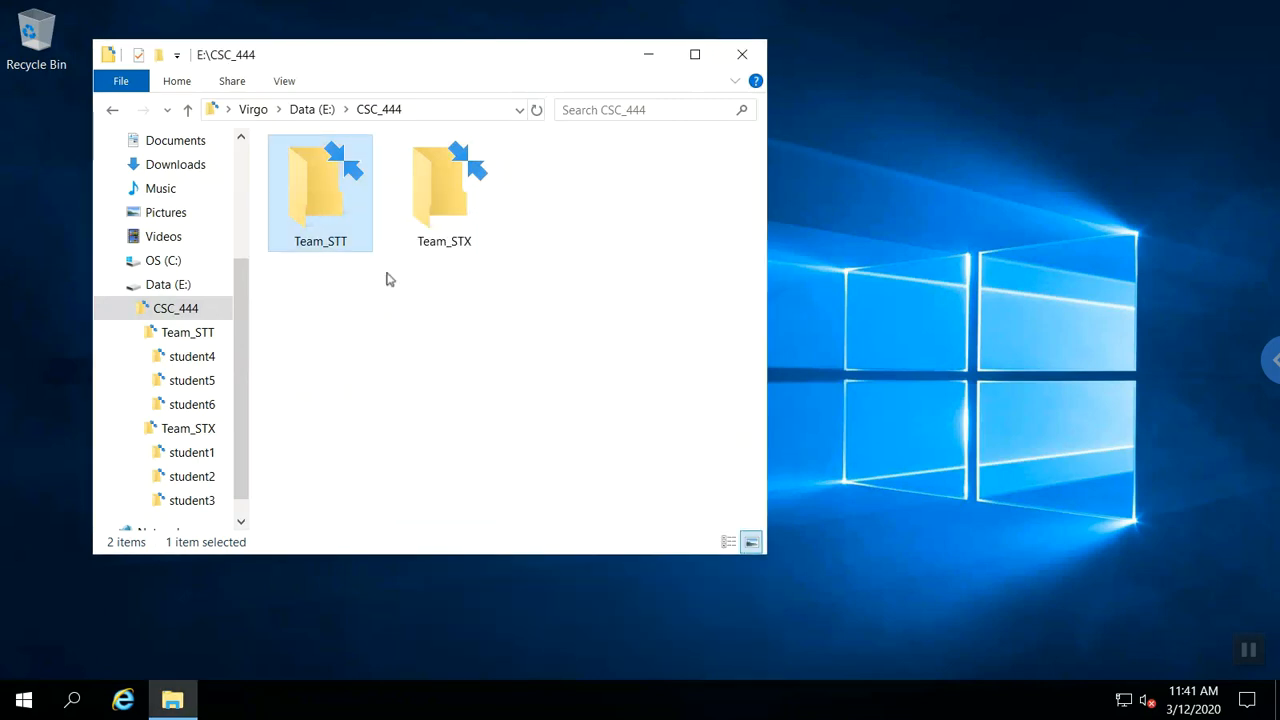
Remove the personal account's permission entry in Team_STT's advanced security settings.
right_click(336, 203)
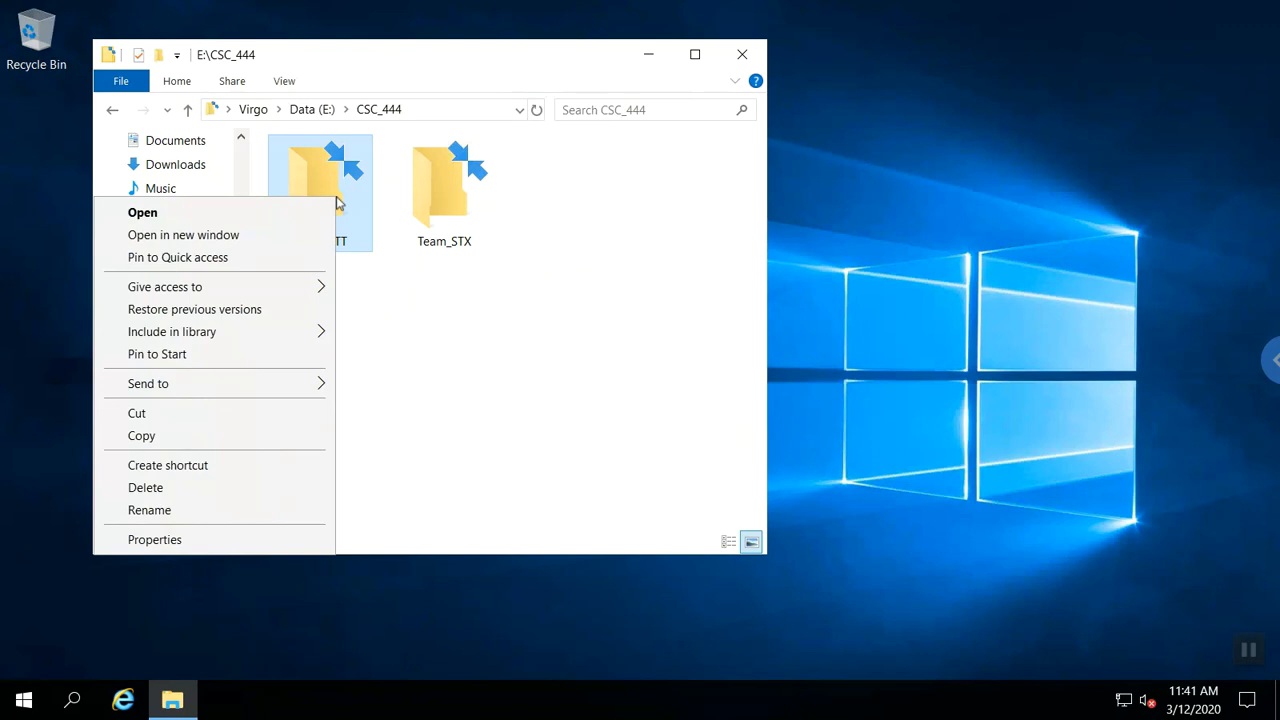
left_click(155, 540)
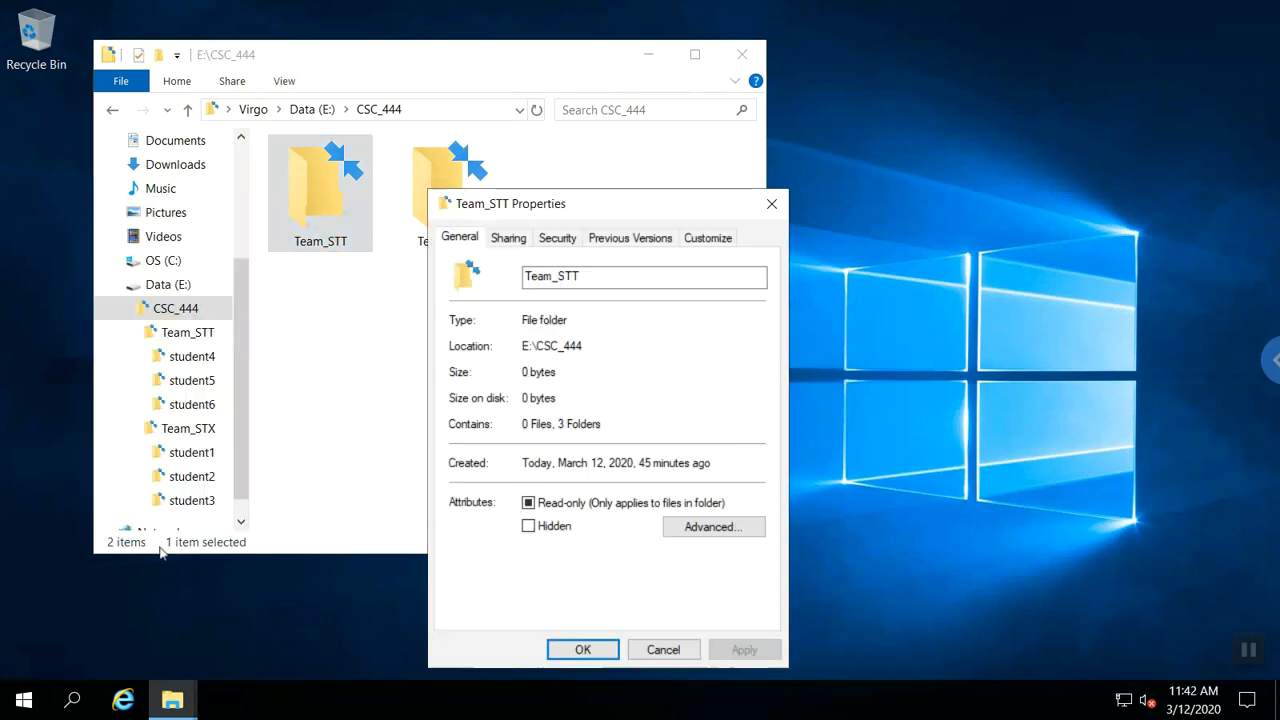
left_click(548, 238)
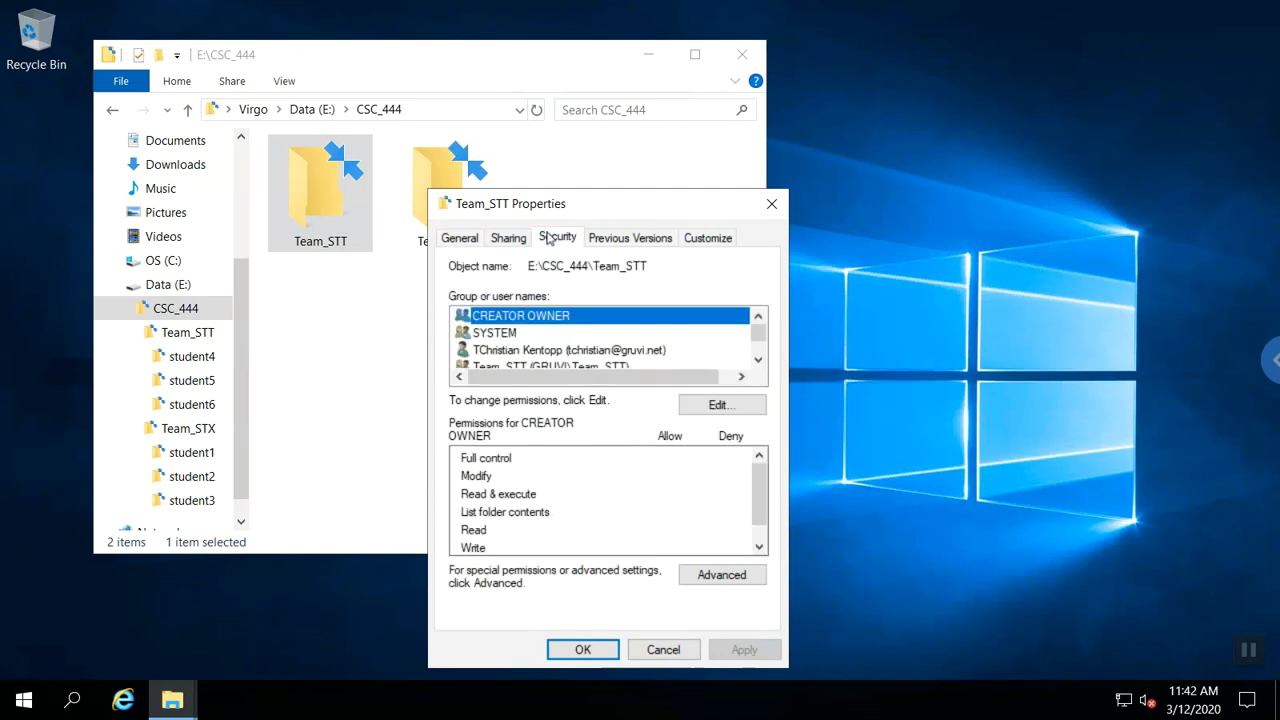
left_click(720, 575)
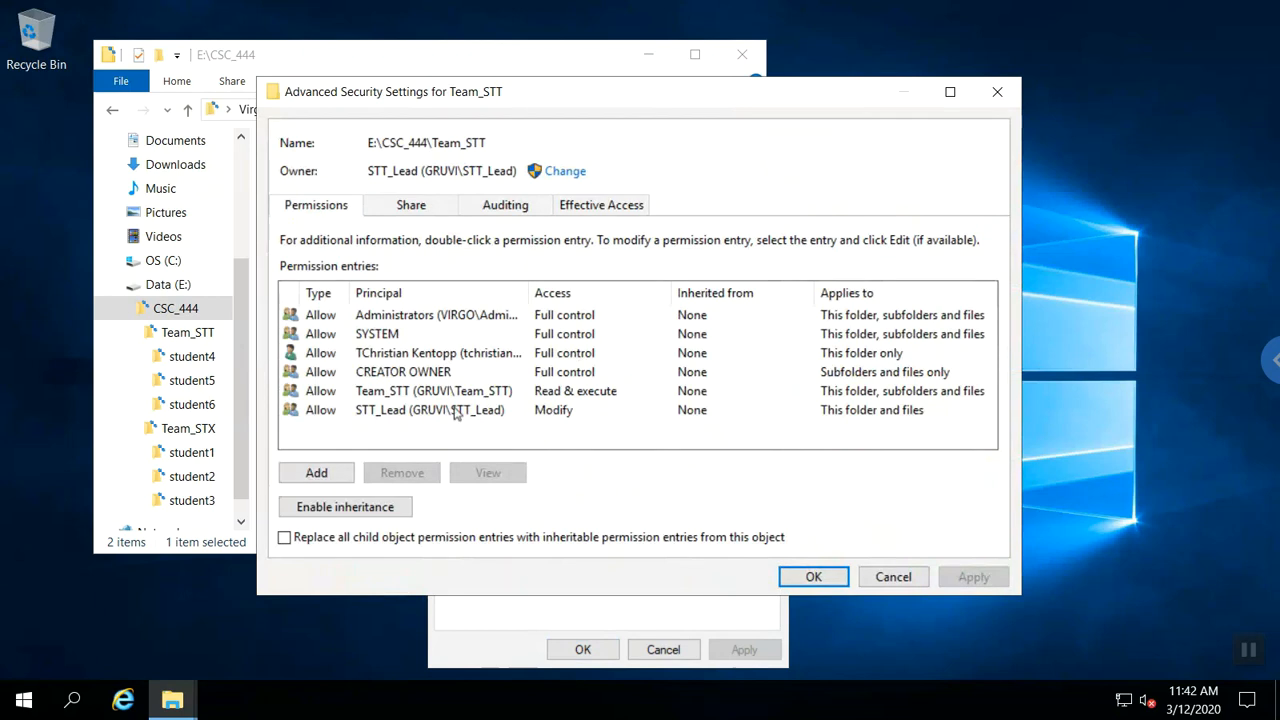
left_click(452, 360)
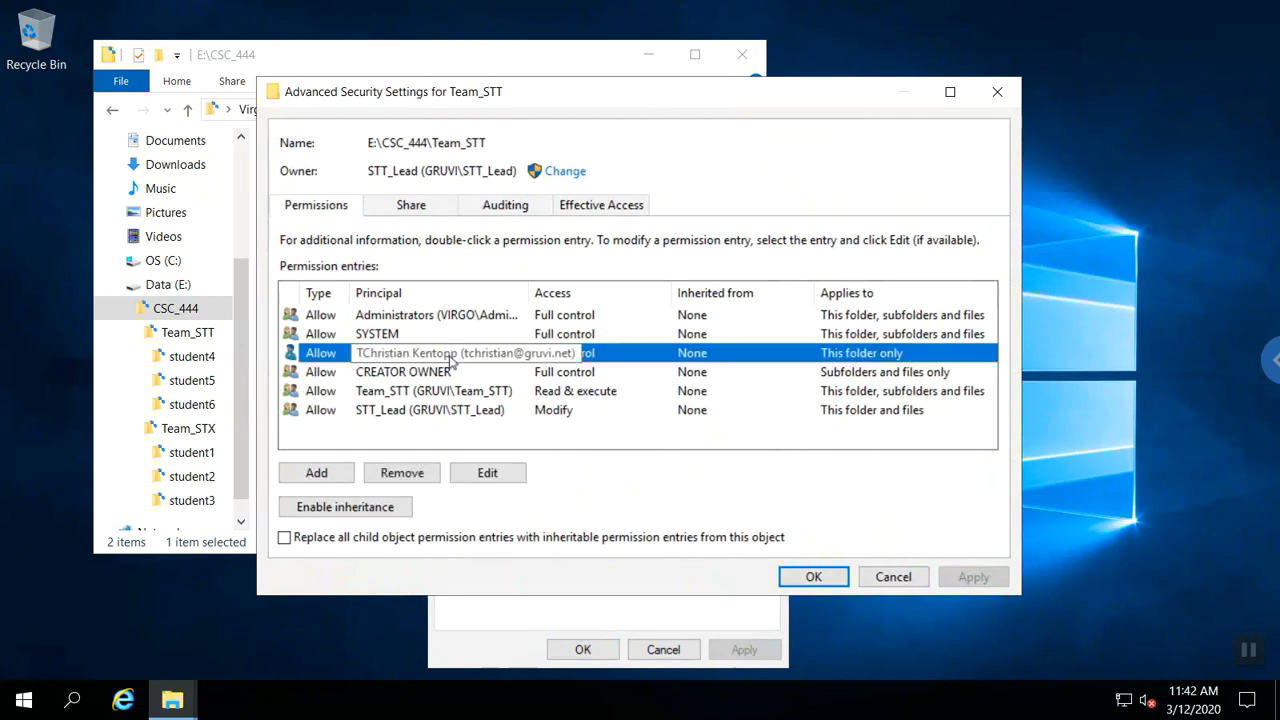
left_click(418, 478)
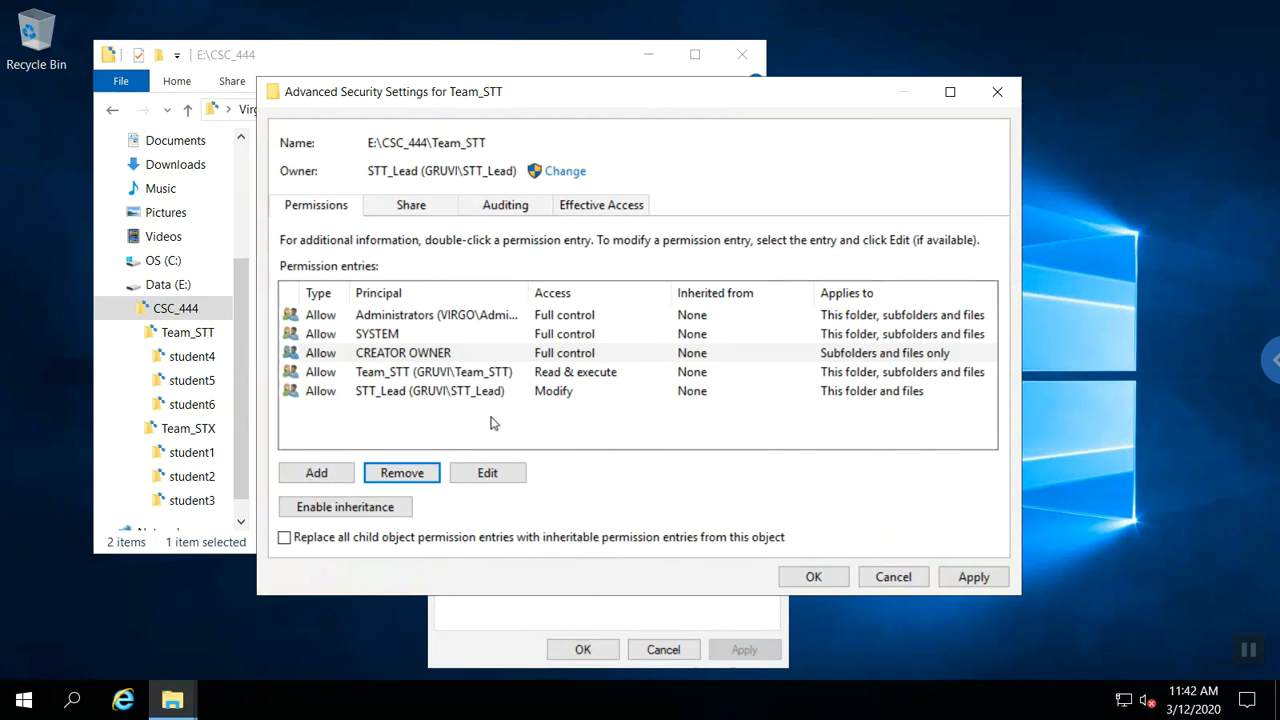
Apply the change, continuing past access errors on student4, student5 and student6.
left_click(814, 578)
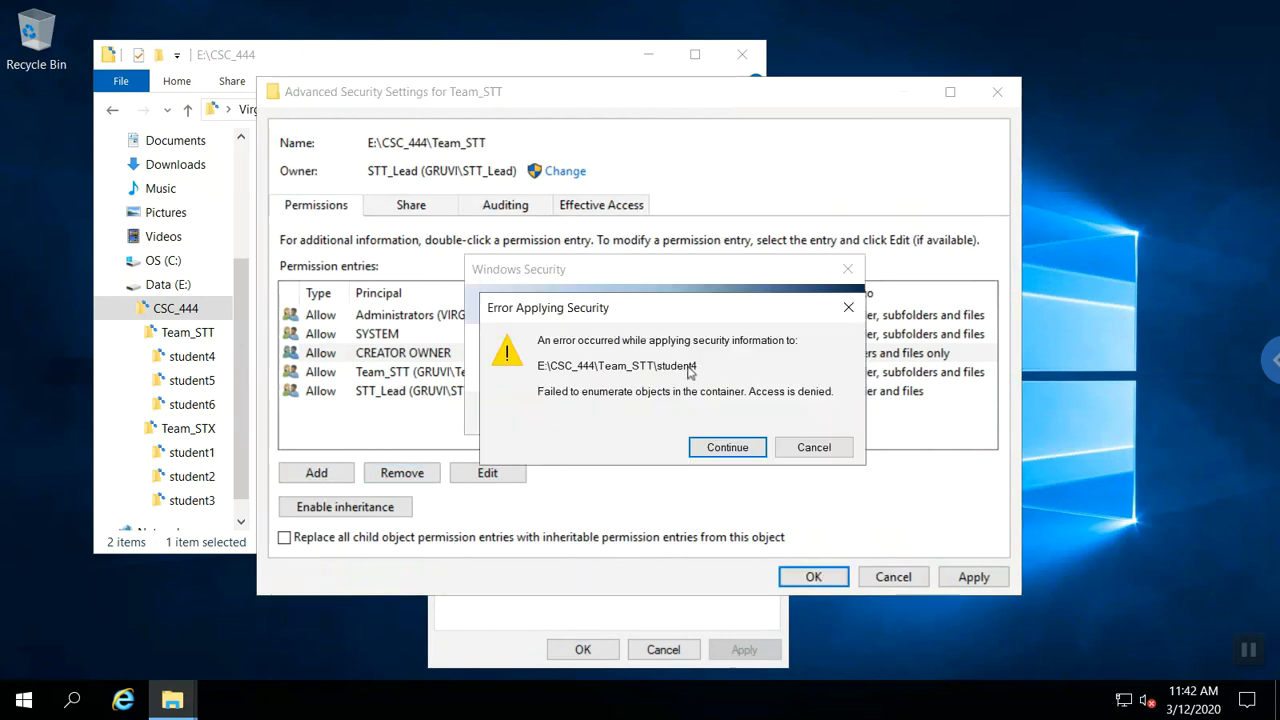
left_click(716, 452)
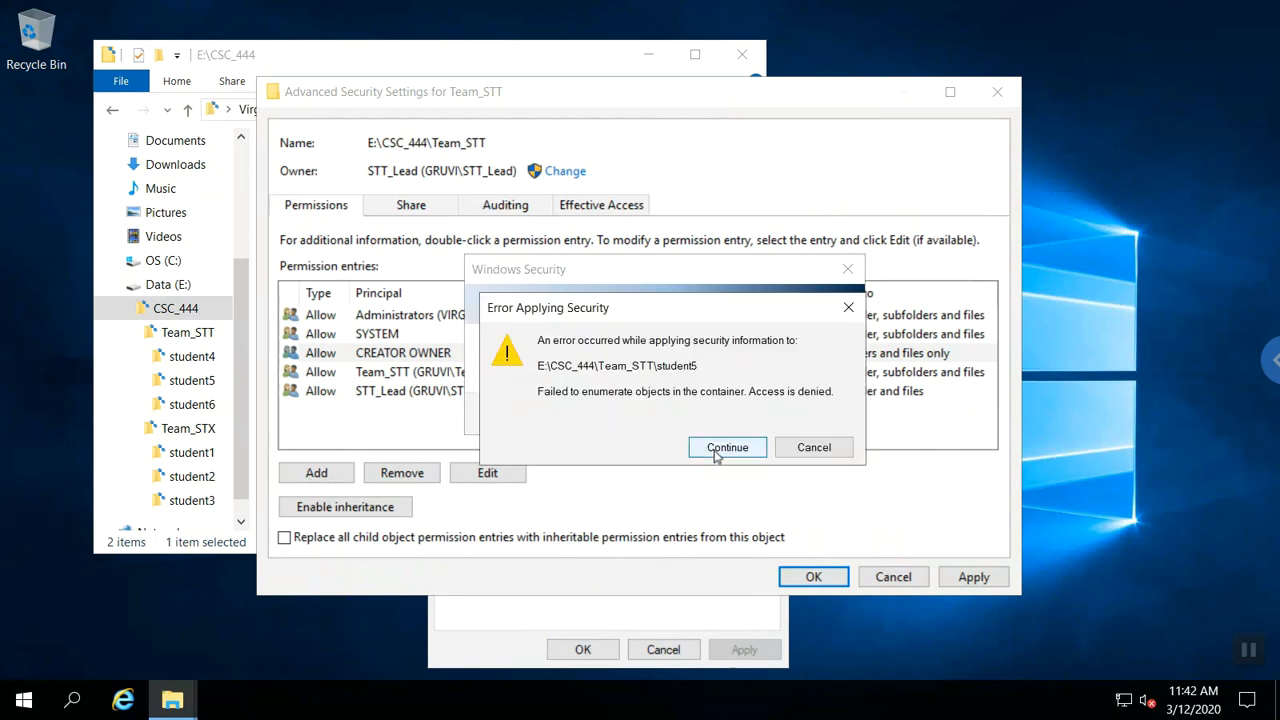
left_click(716, 452)
left_click(716, 452)
Close the Team_STT Properties dialog with OK.
left_click(589, 651)
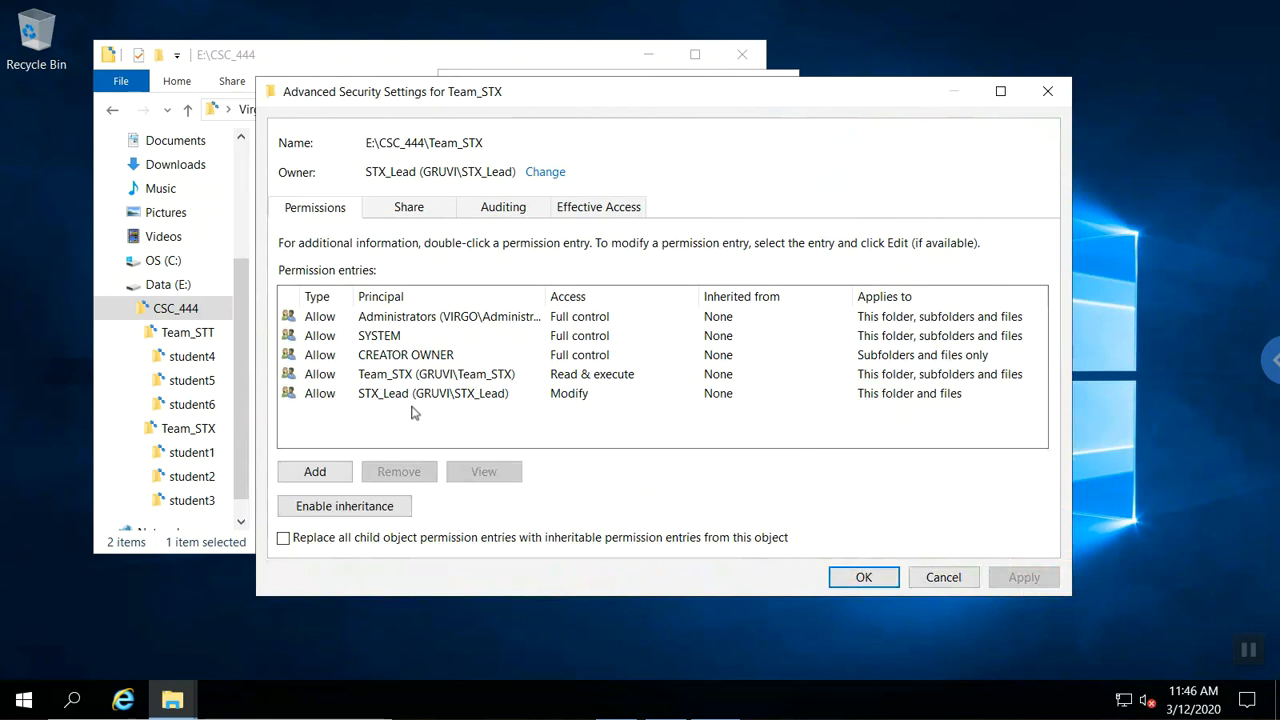
Add a CSC_444_Instructor Modify entry on Team_STX applying to this folder and files.
left_click(316, 470)
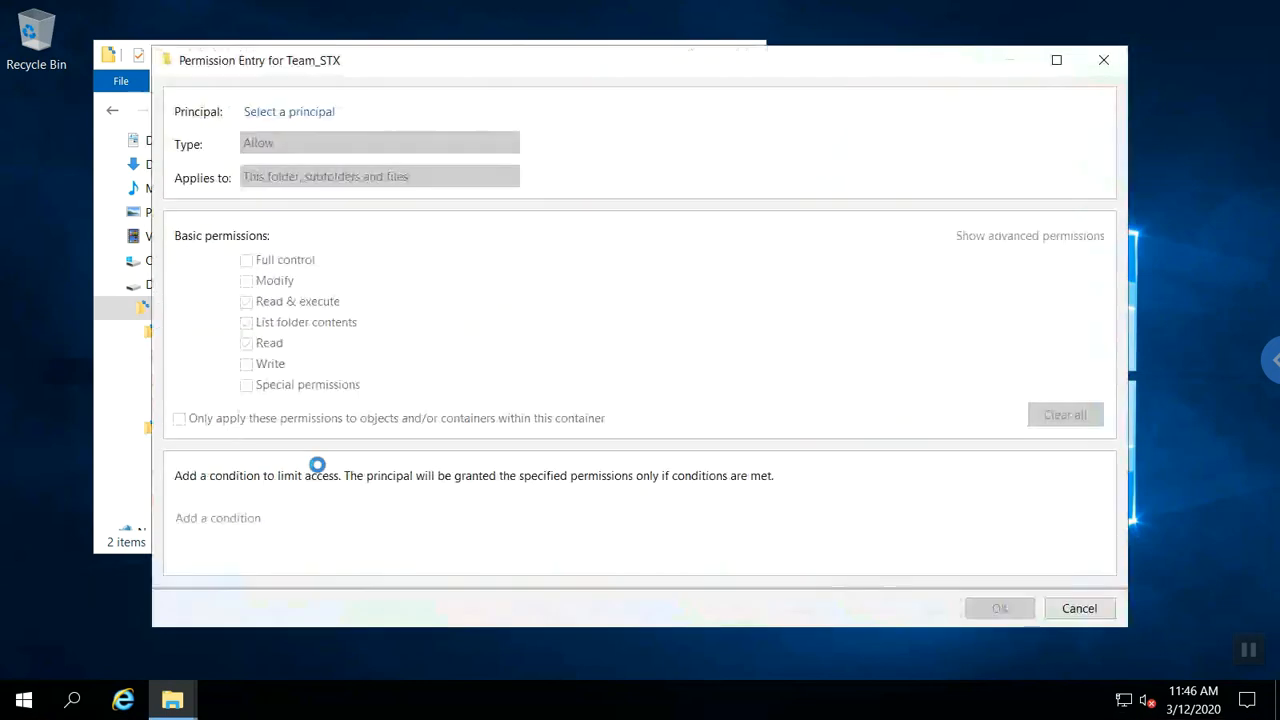
left_click(312, 113)
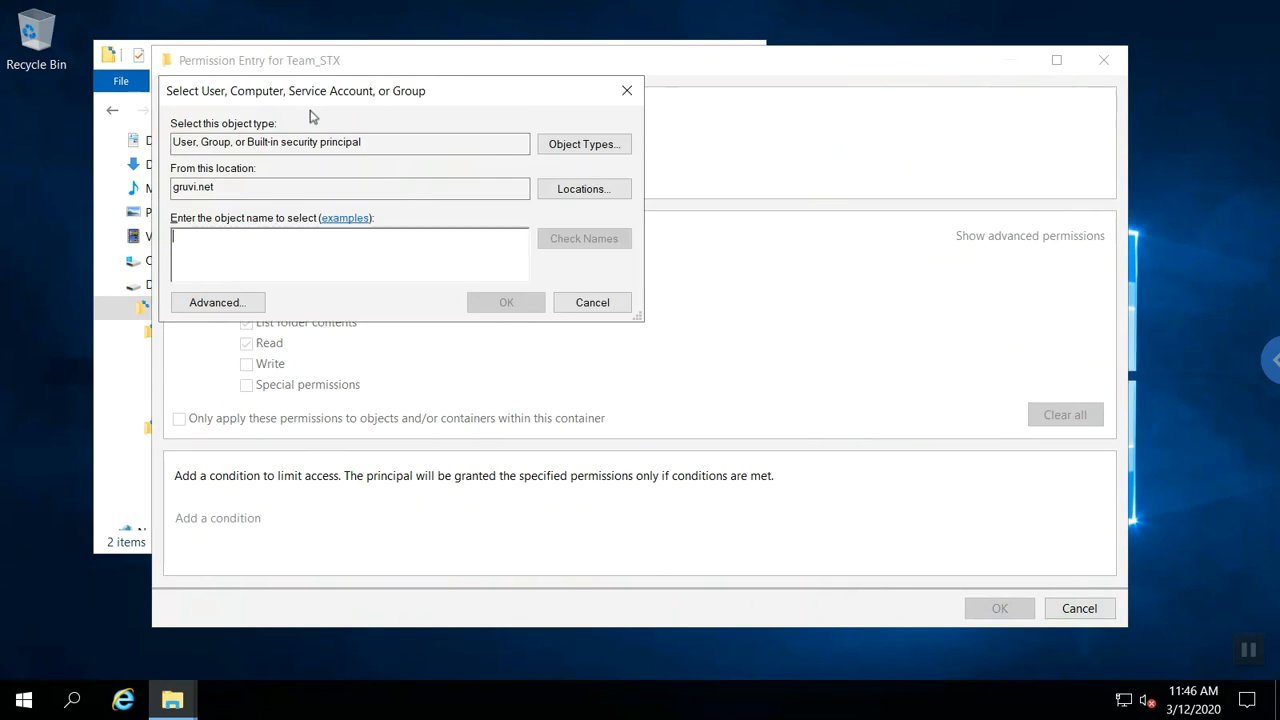
type("csc")
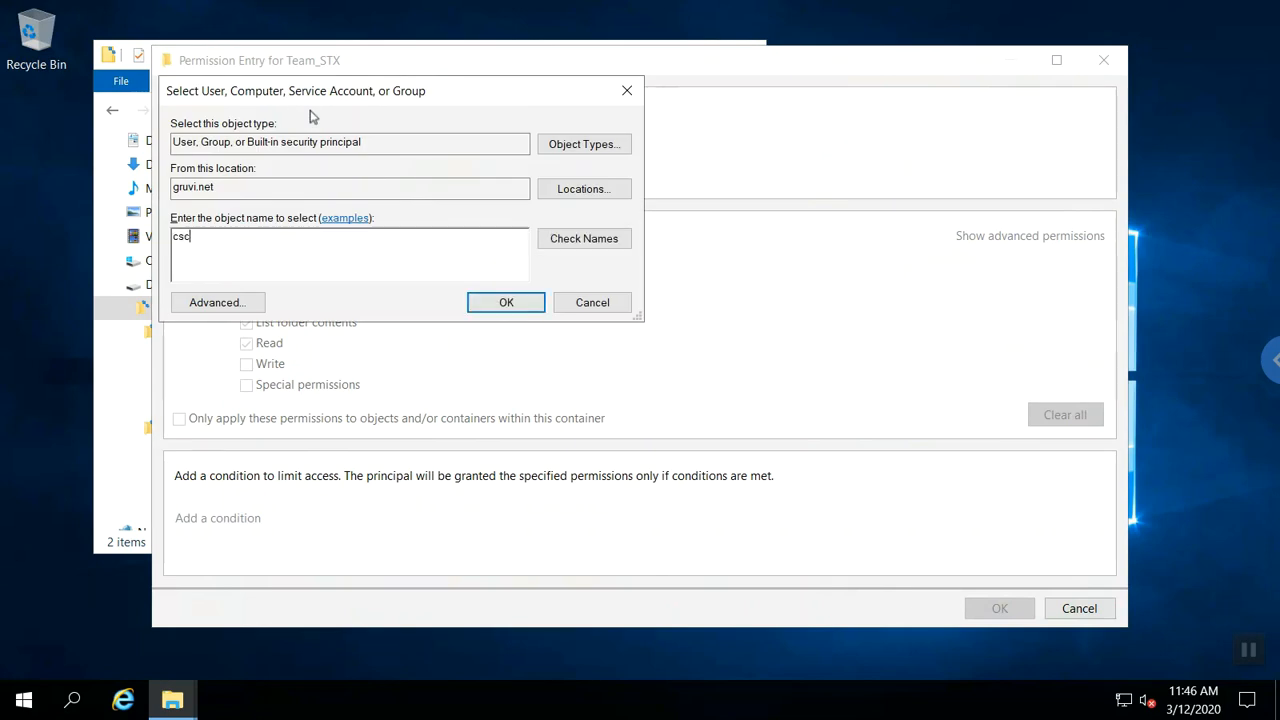
type("_444_instructor")
key("Return")
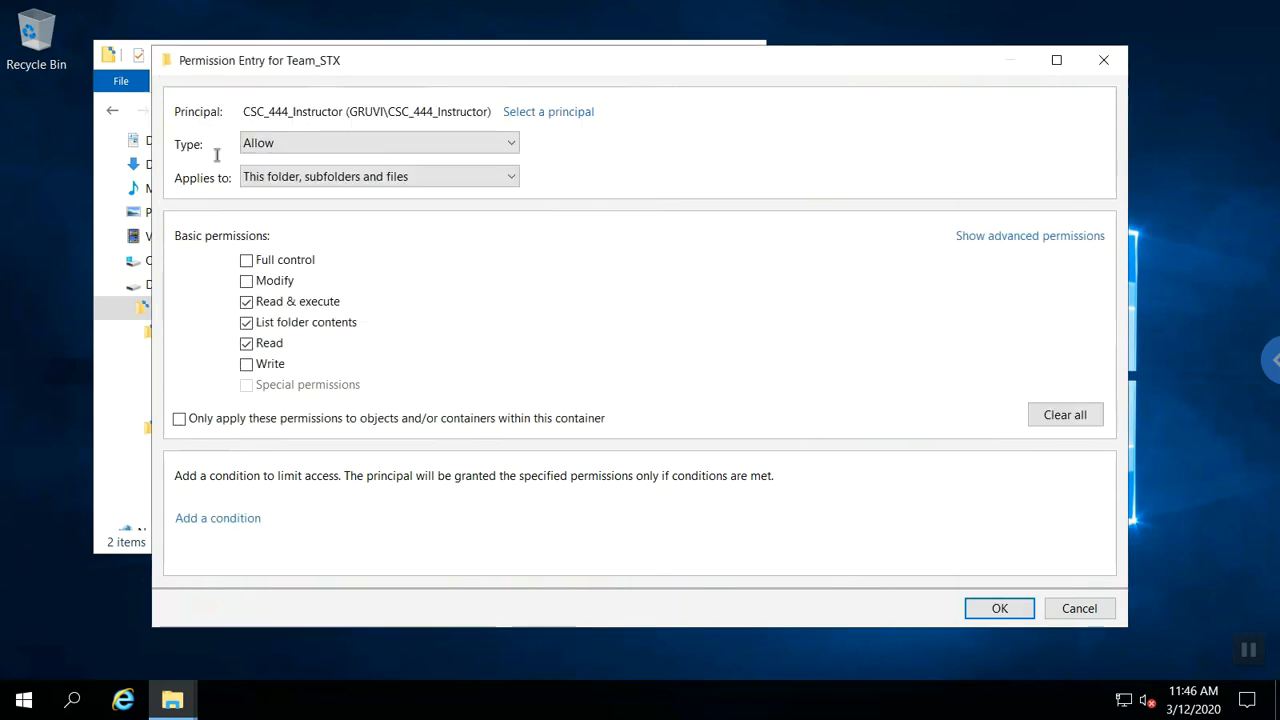
left_click(246, 281)
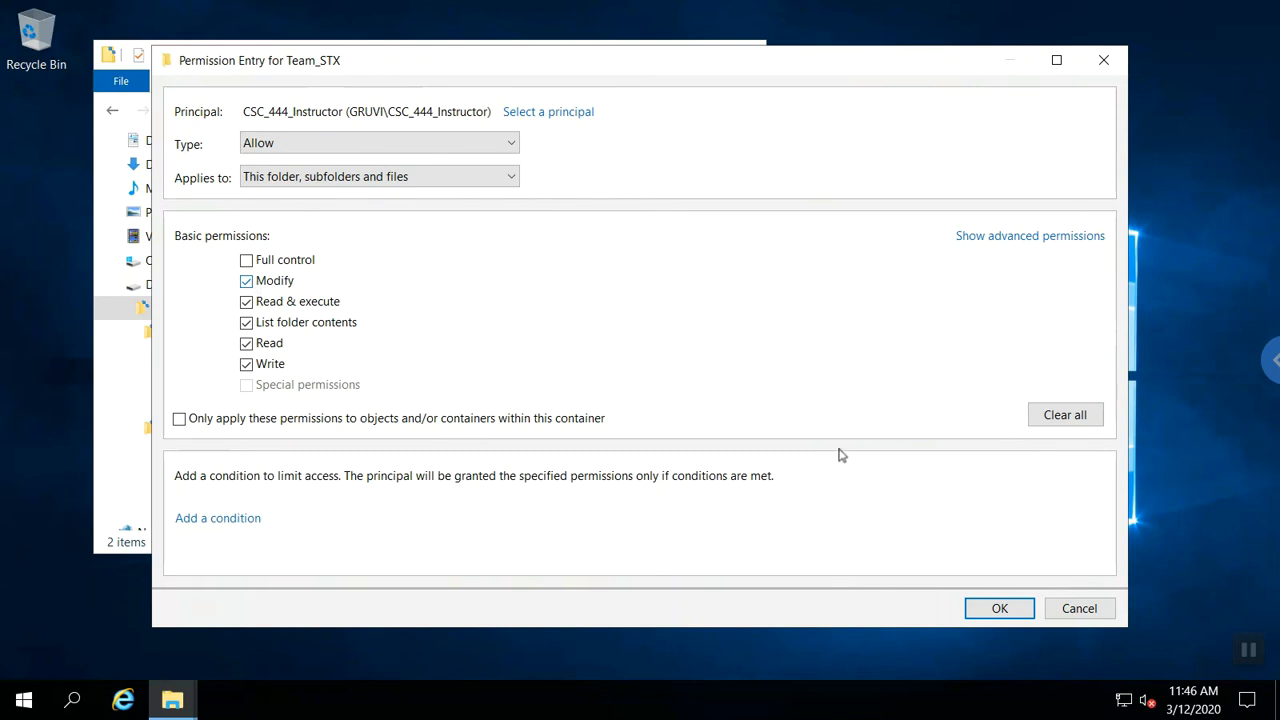
left_click(453, 180)
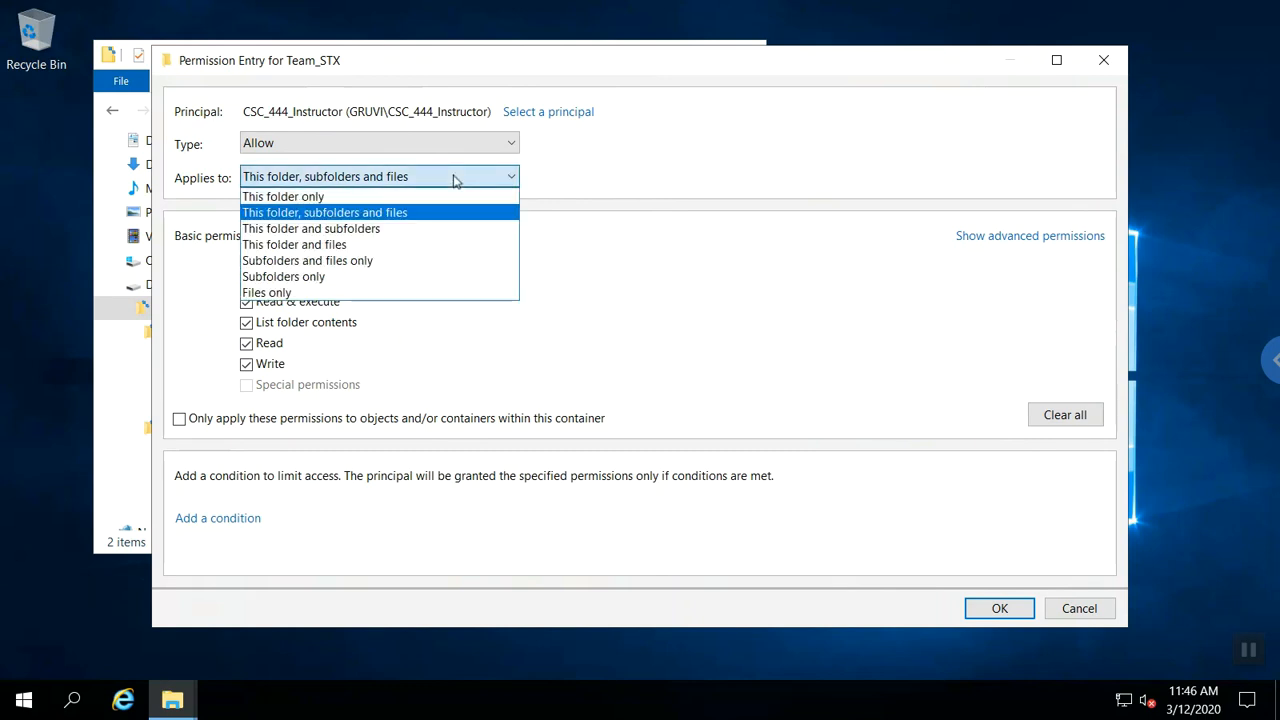
left_click(426, 245)
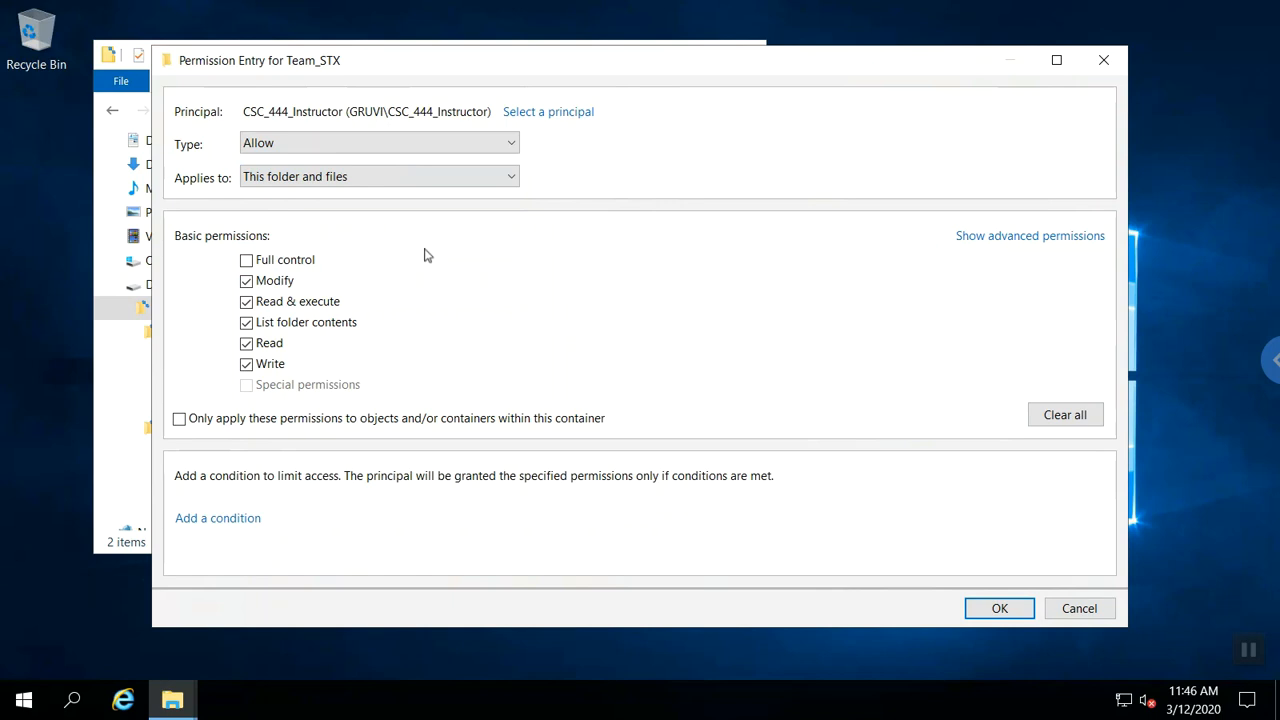
left_click(999, 608)
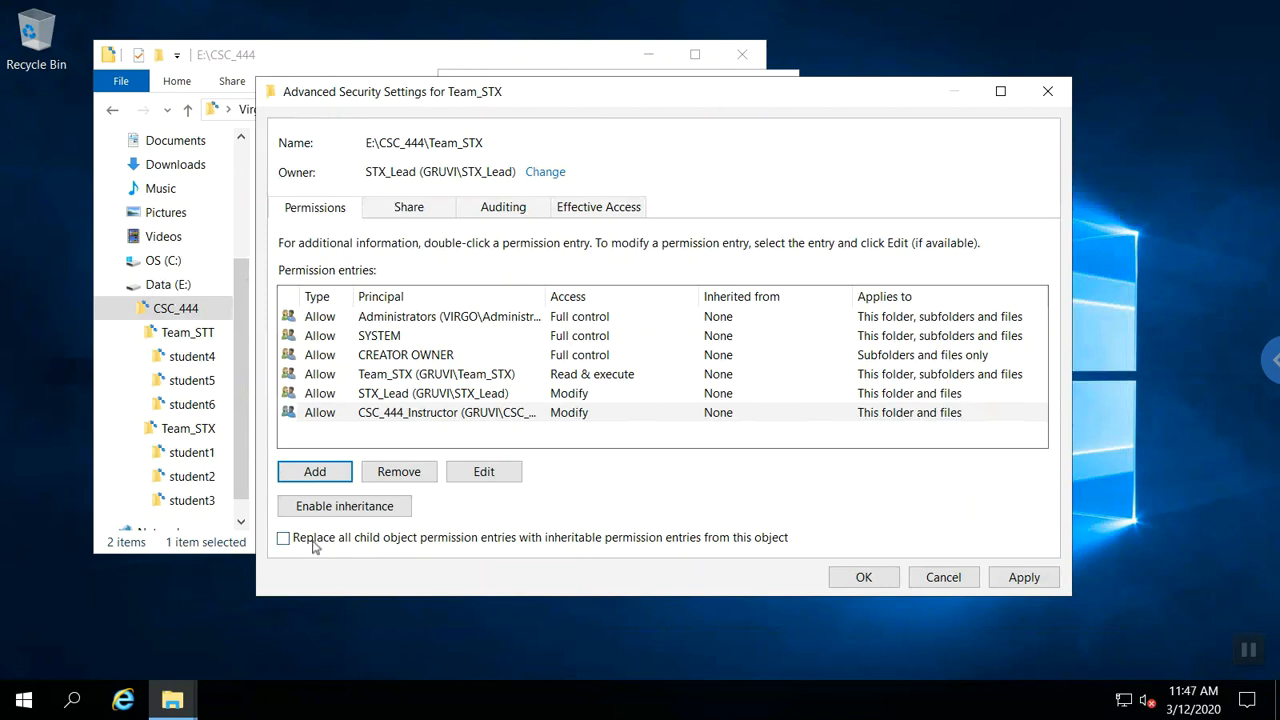
Close the Team_STX and Team_STT security dialogs and return to the Data (E:) drive.
left_click(856, 578)
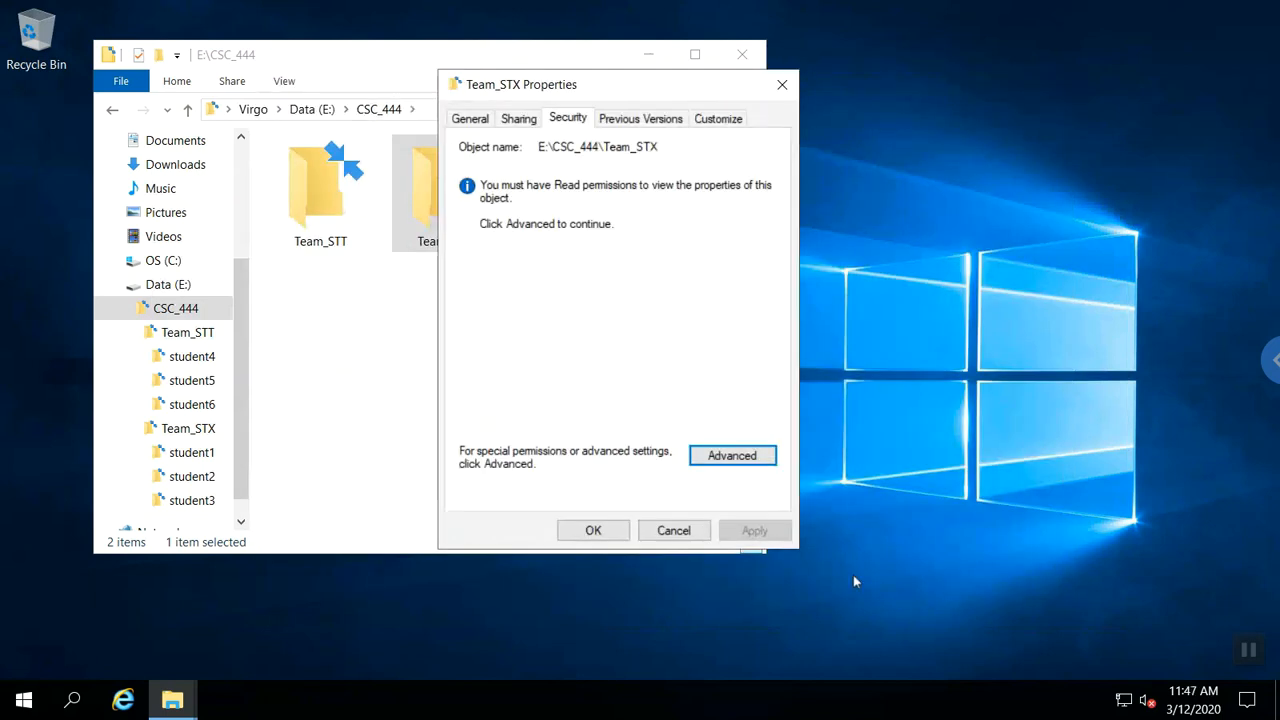
left_click(593, 531)
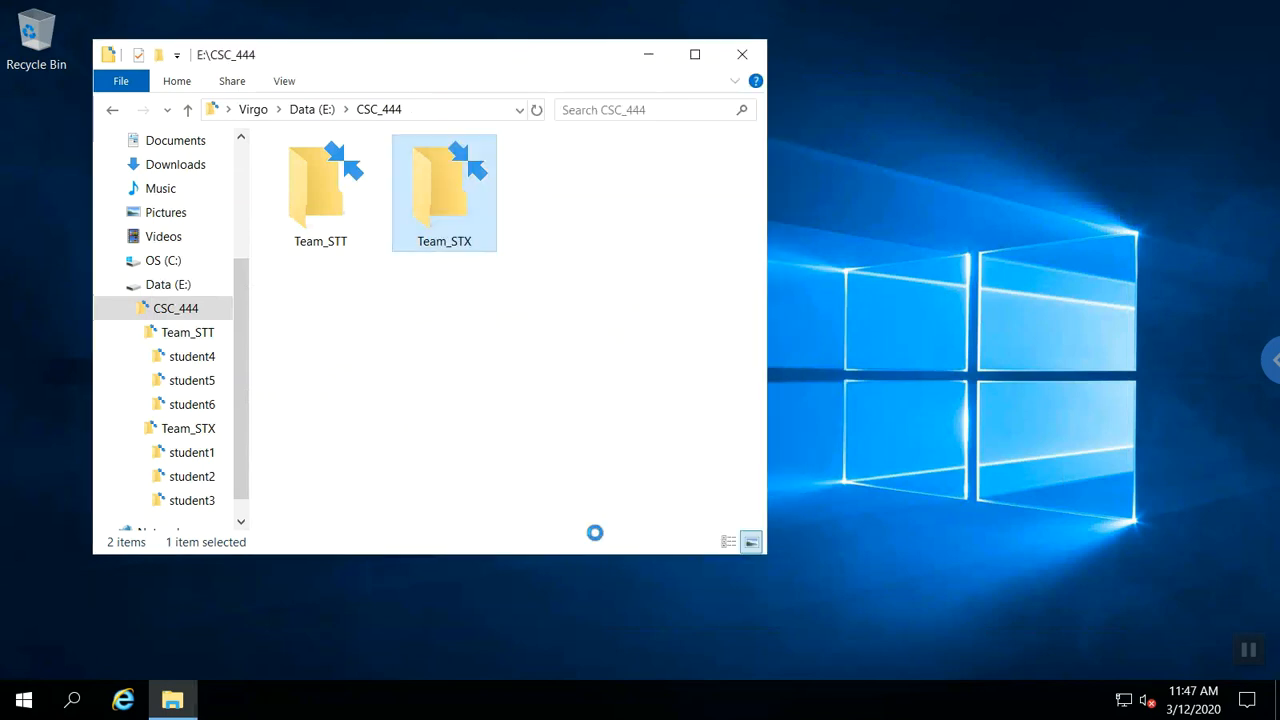
left_click(313, 244)
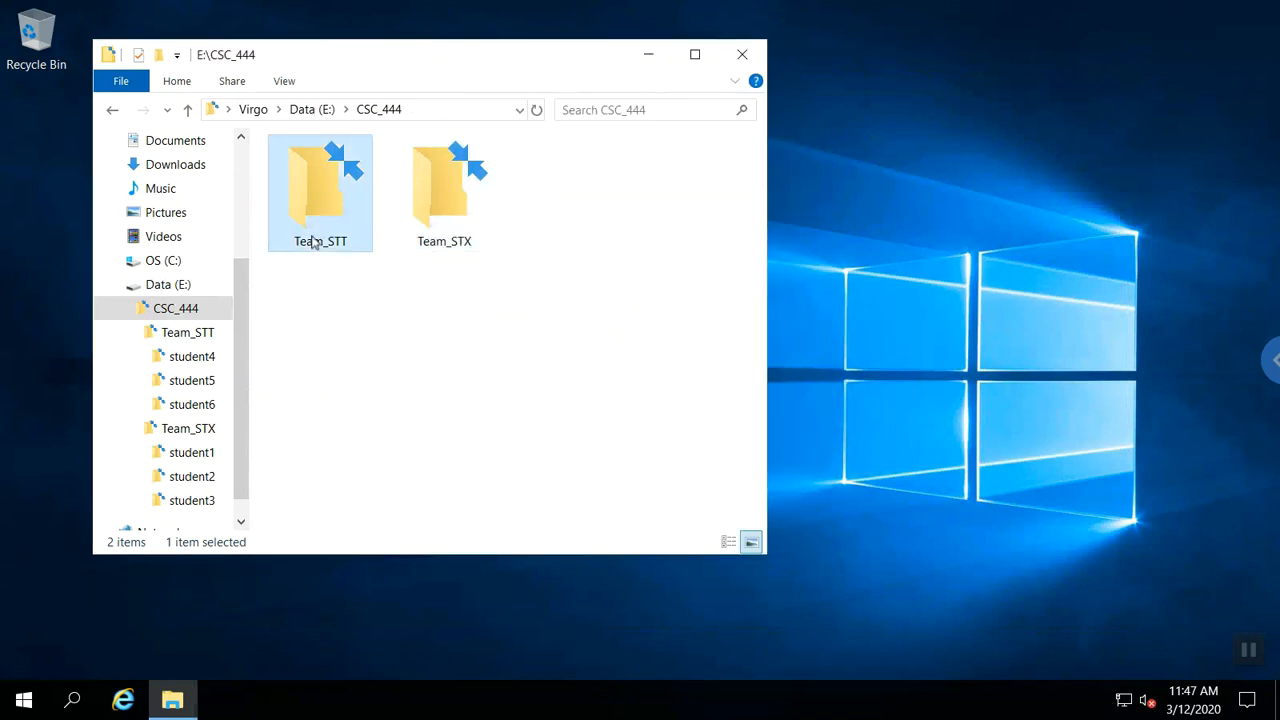
left_click(1247, 650)
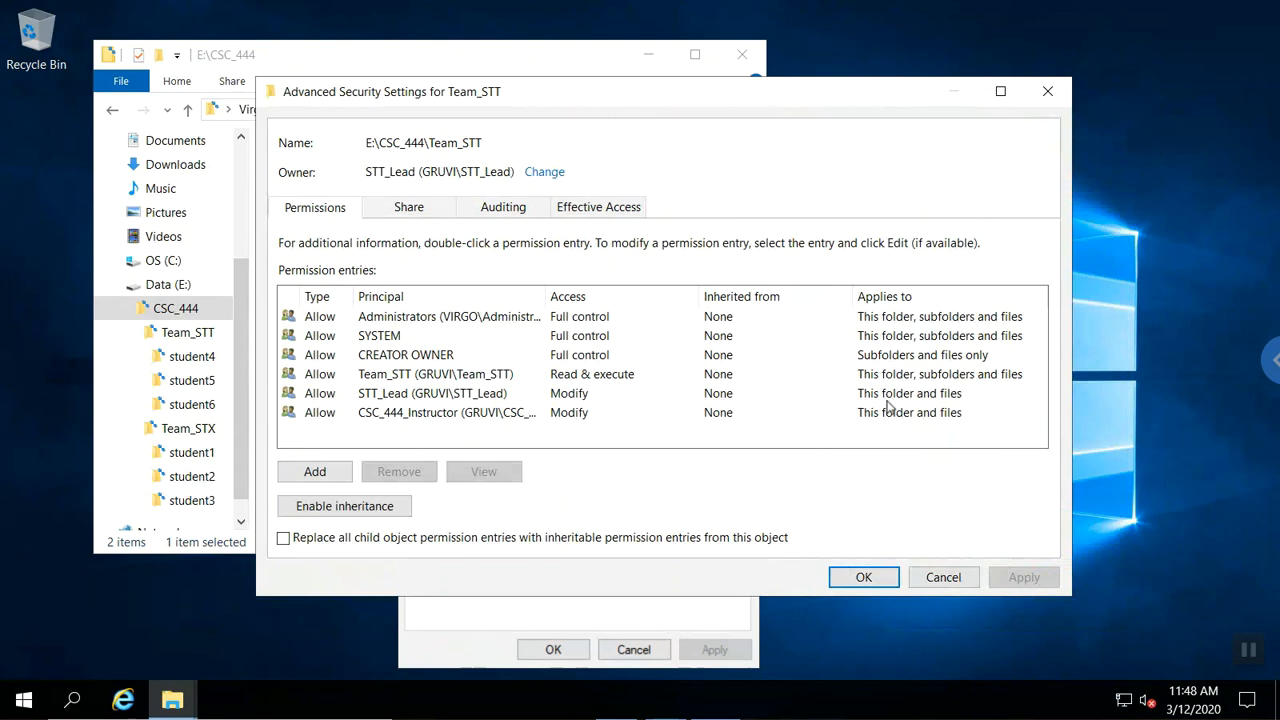
left_click(863, 577)
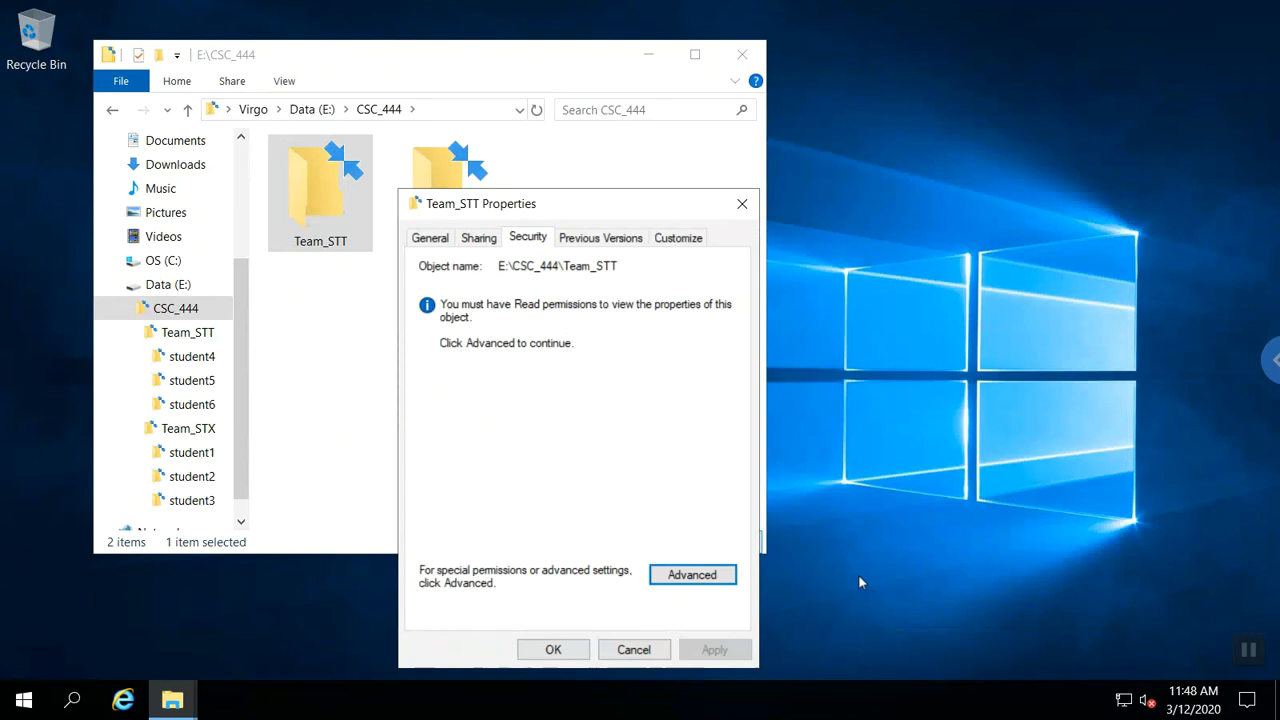
left_click(553, 650)
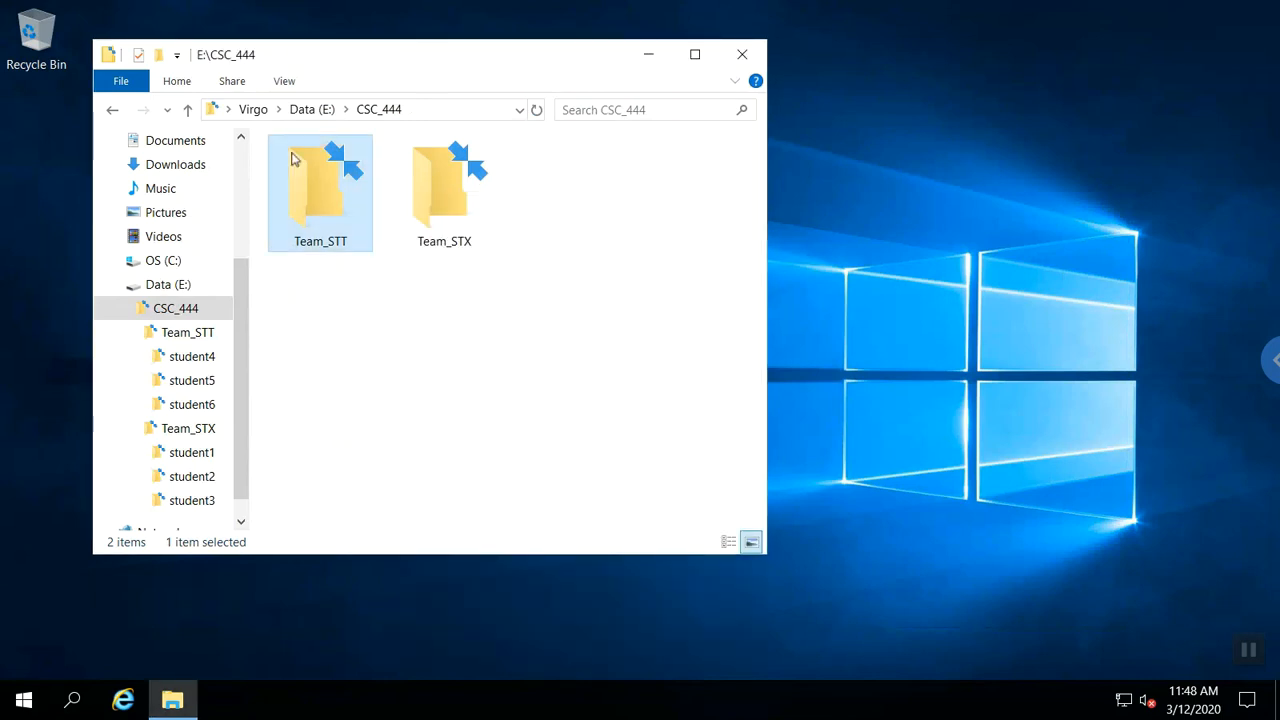
left_click(300, 112)
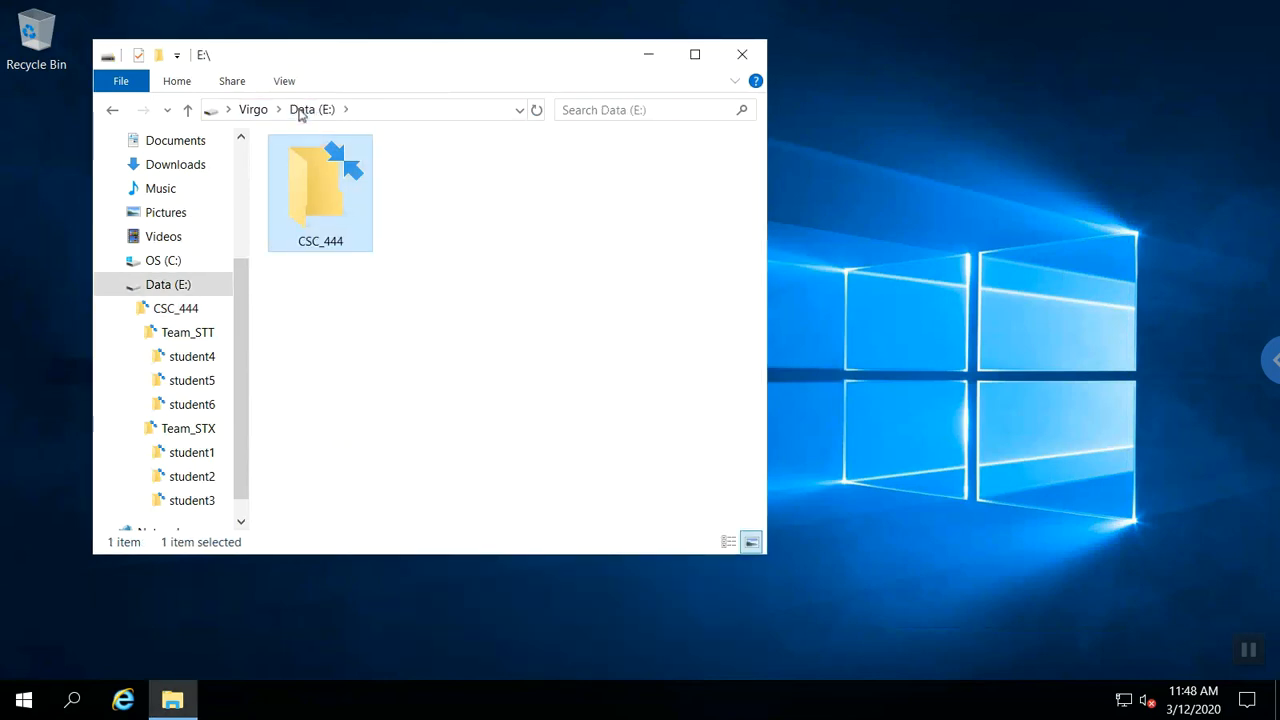
right_click(304, 192)
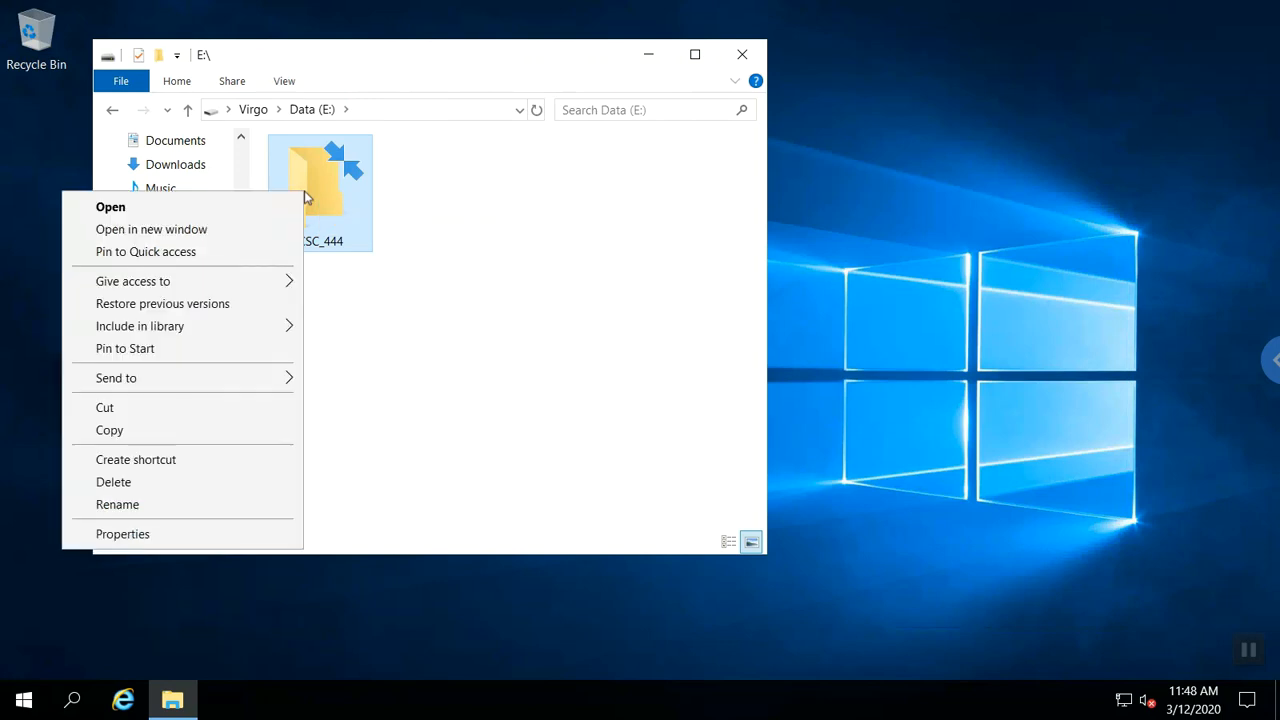
Add a CSC_444_Instructor Modify entry on CSC_444 applying to this folder and files.
left_click(112, 534)
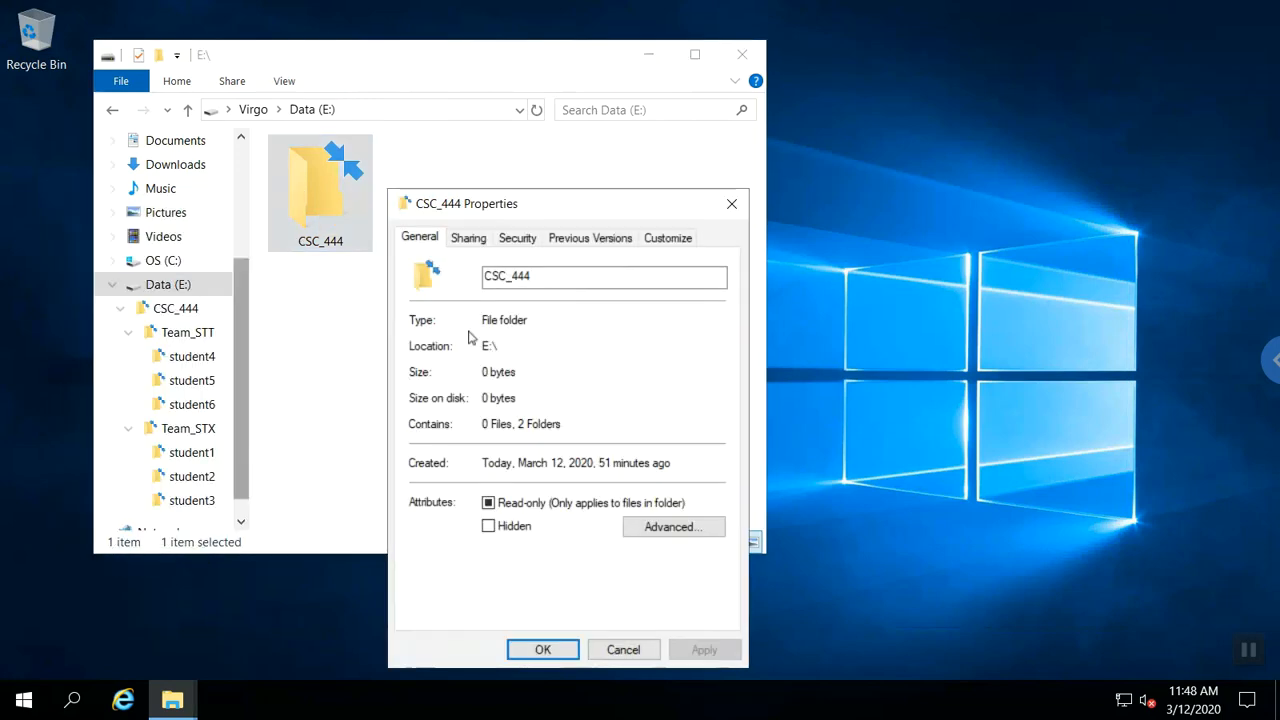
left_click(518, 240)
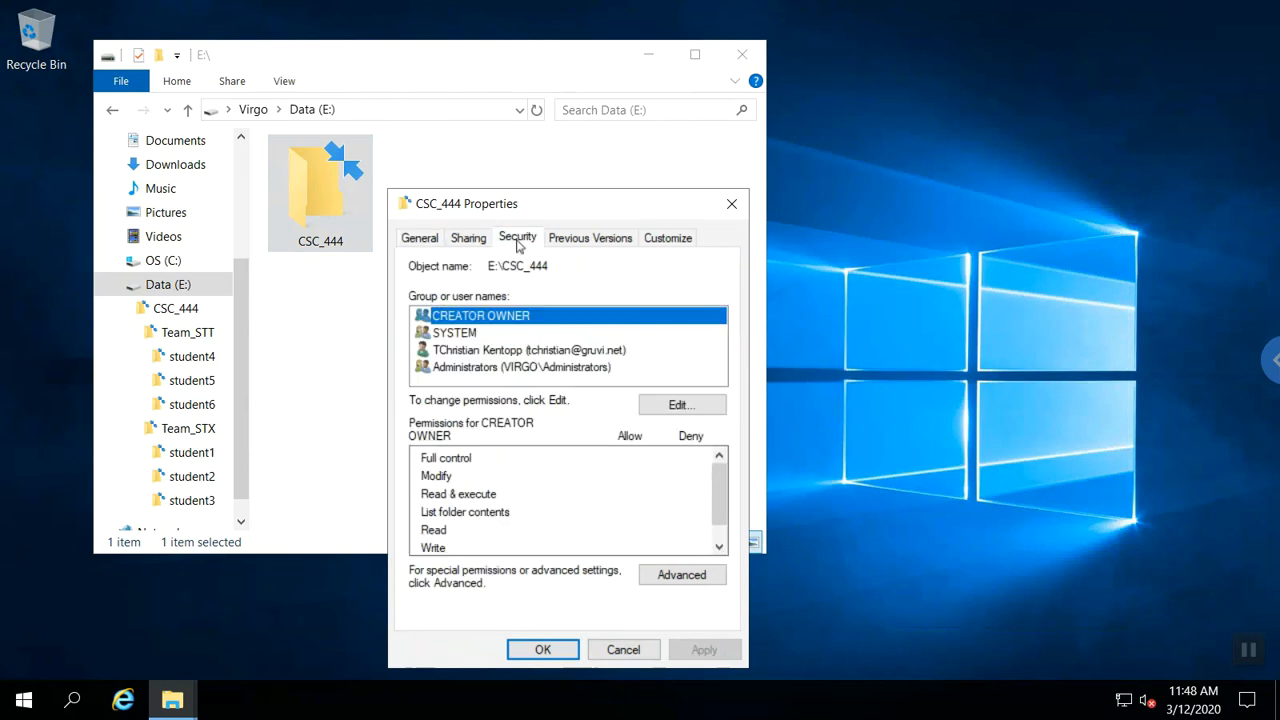
left_click(657, 577)
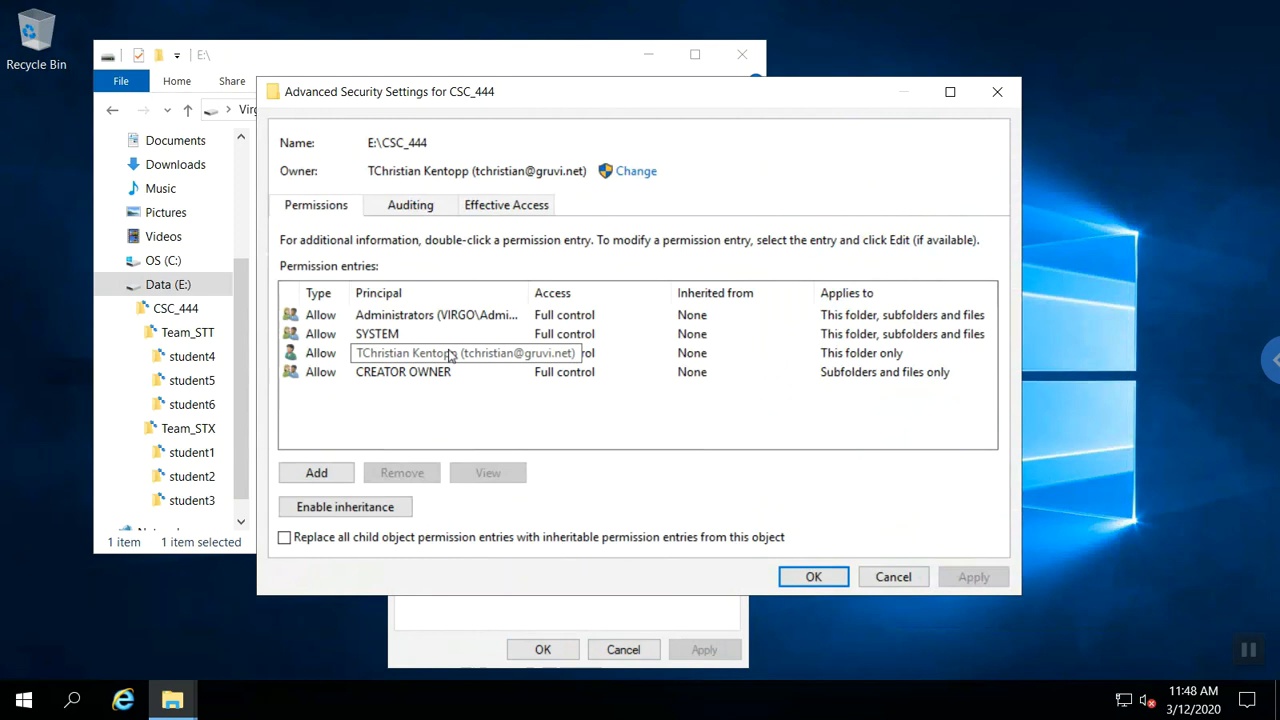
left_click(318, 473)
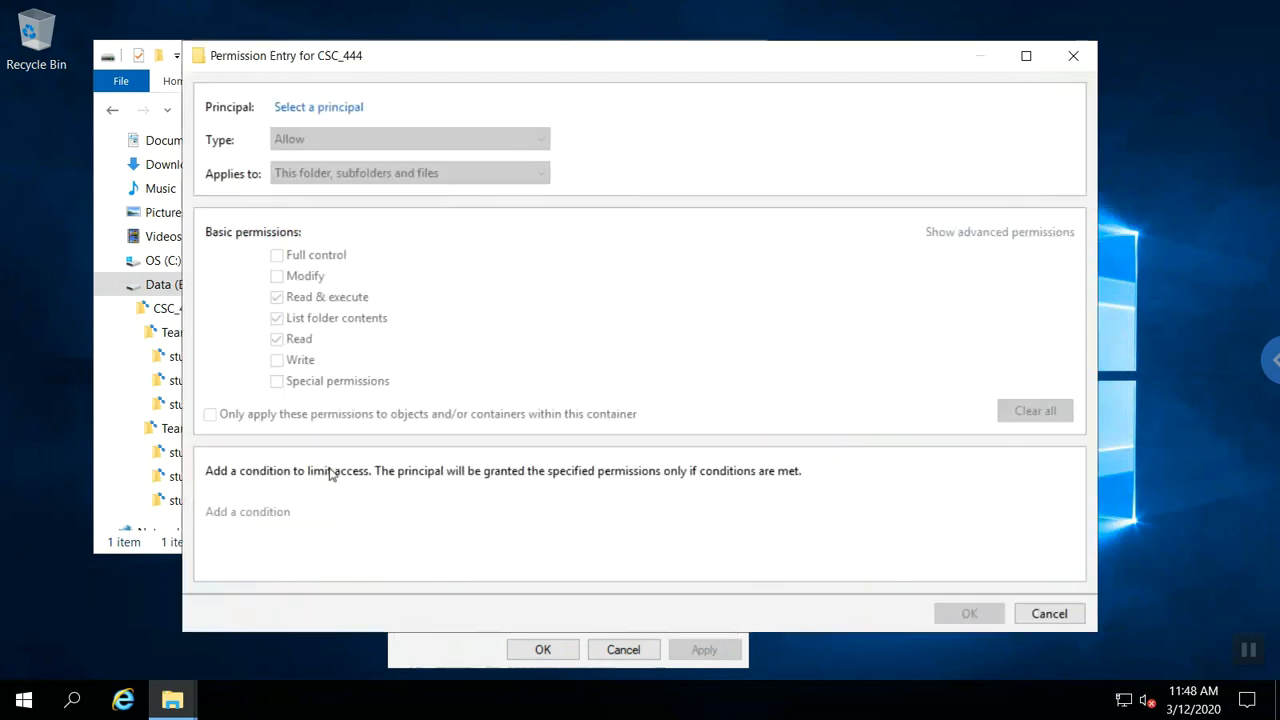
left_click(334, 112)
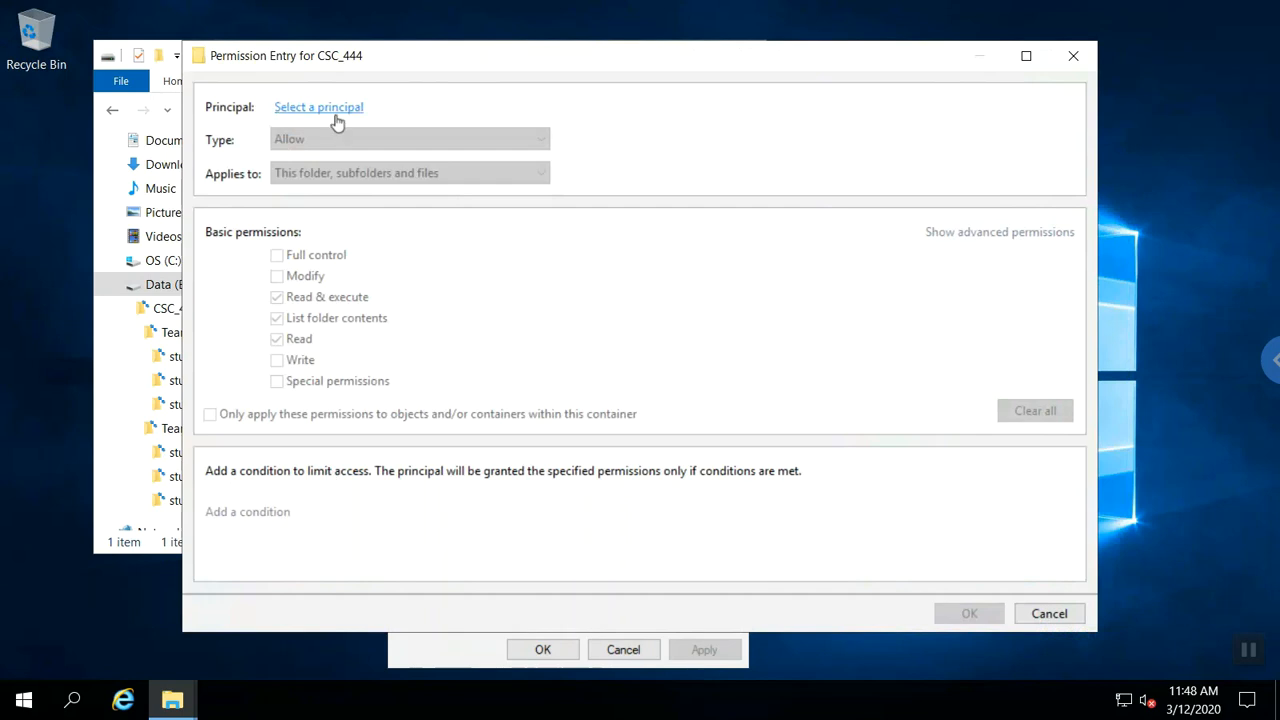
type("csc")
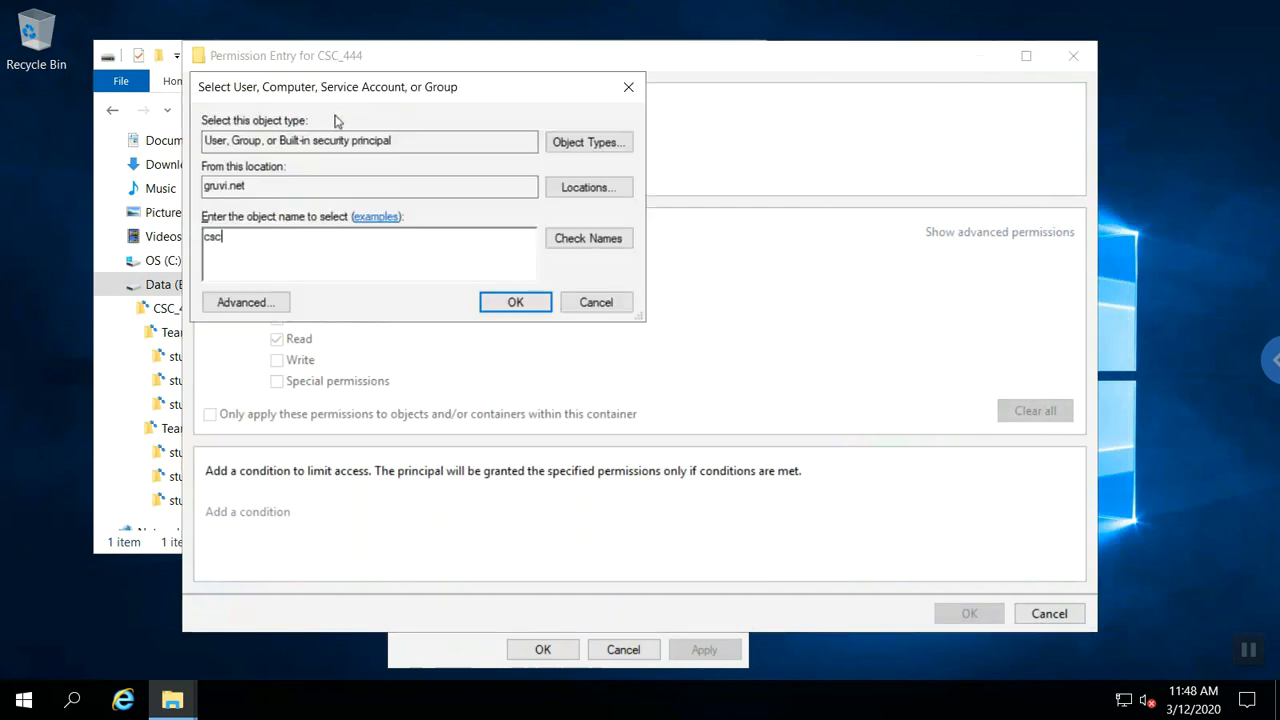
type("_444_instructor")
key("Return")
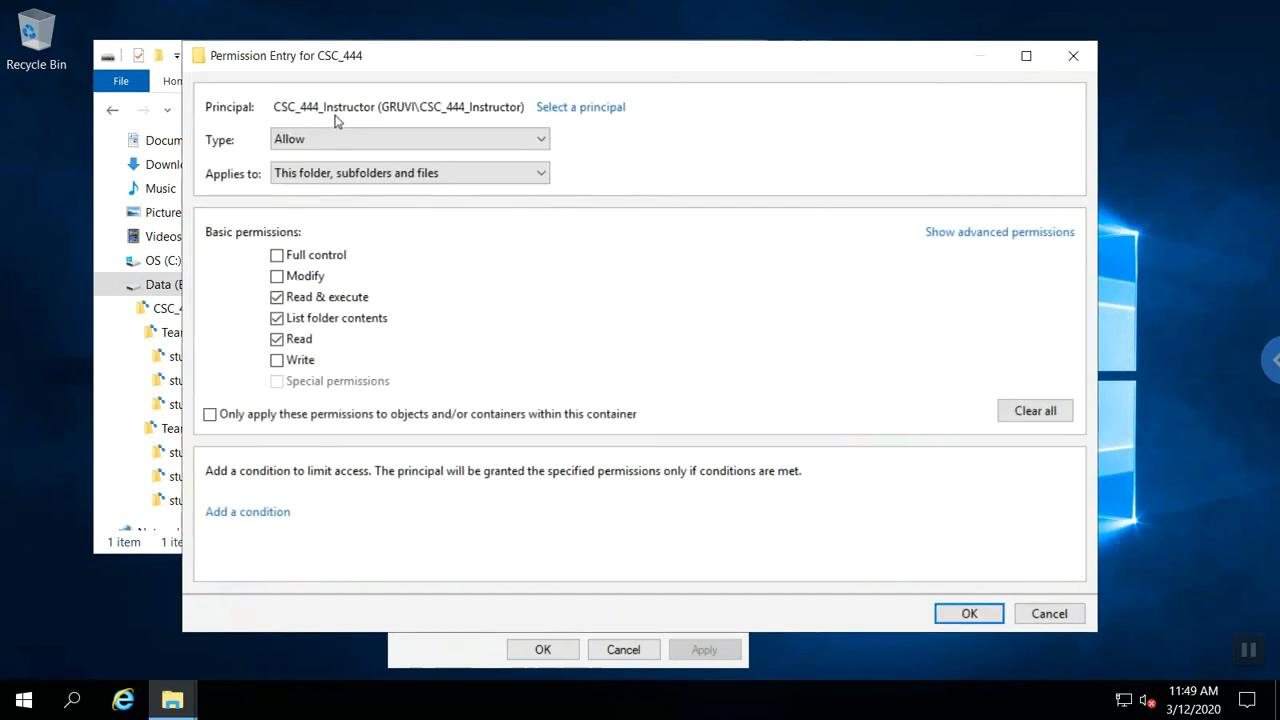
left_click(276, 283)
left_click(449, 177)
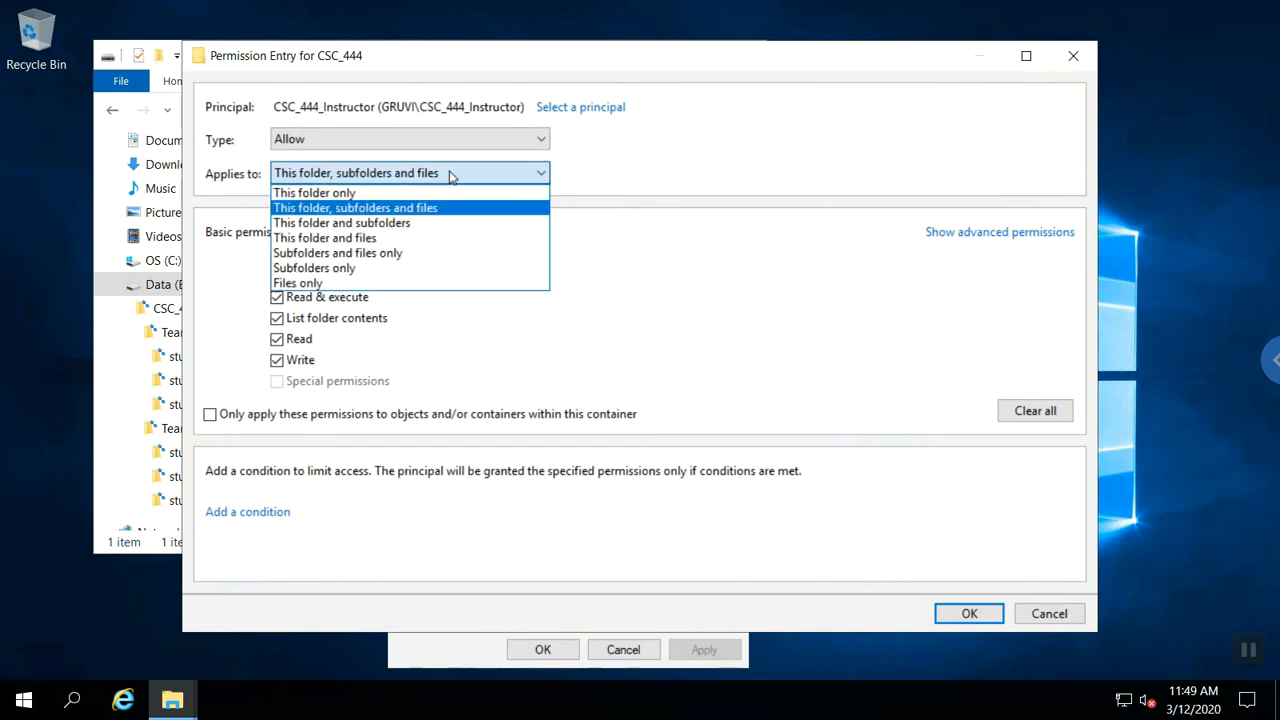
left_click(422, 239)
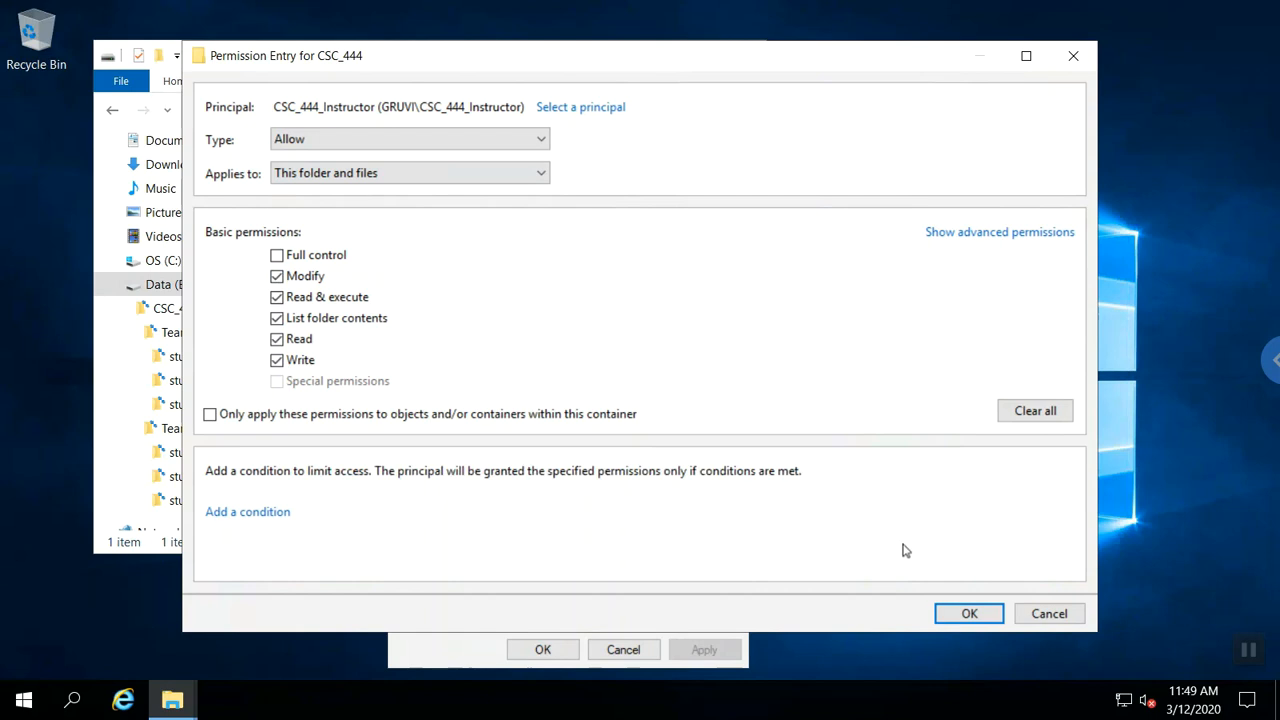
left_click(968, 614)
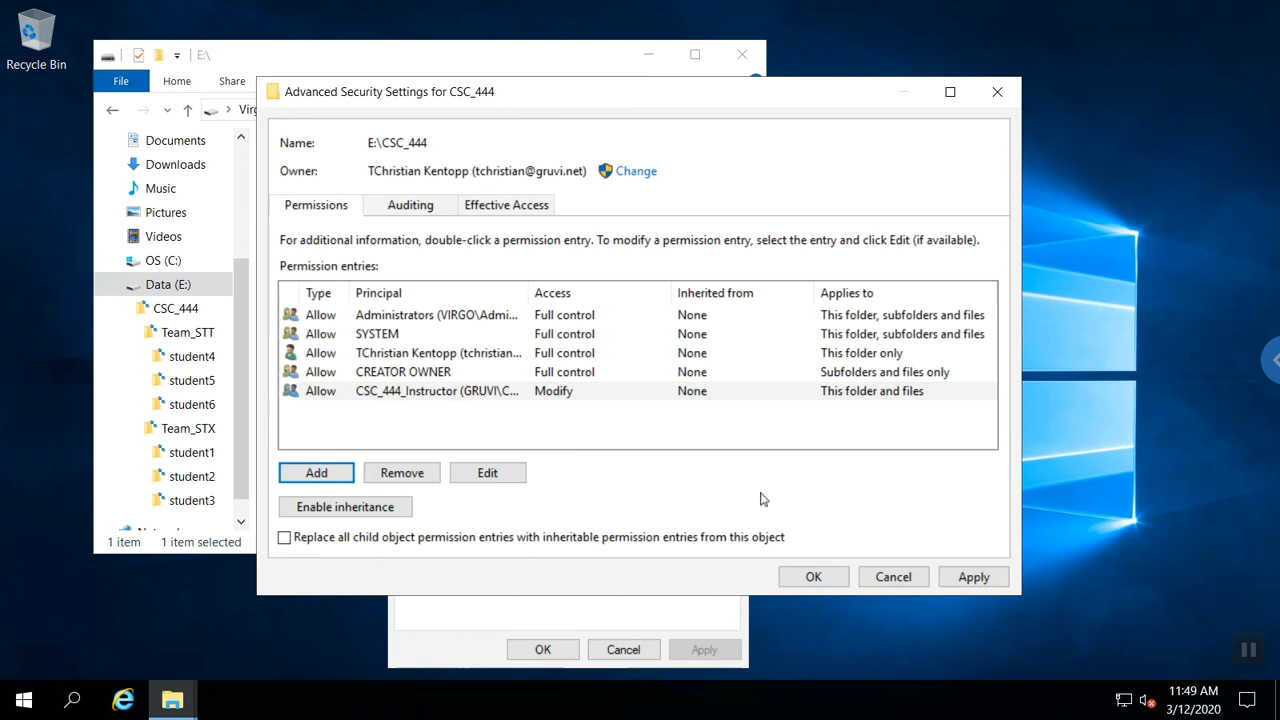
Apply CSC_444's permissions, skipping access errors on Team_STT and Team_STX, and close Properties.
left_click(795, 582)
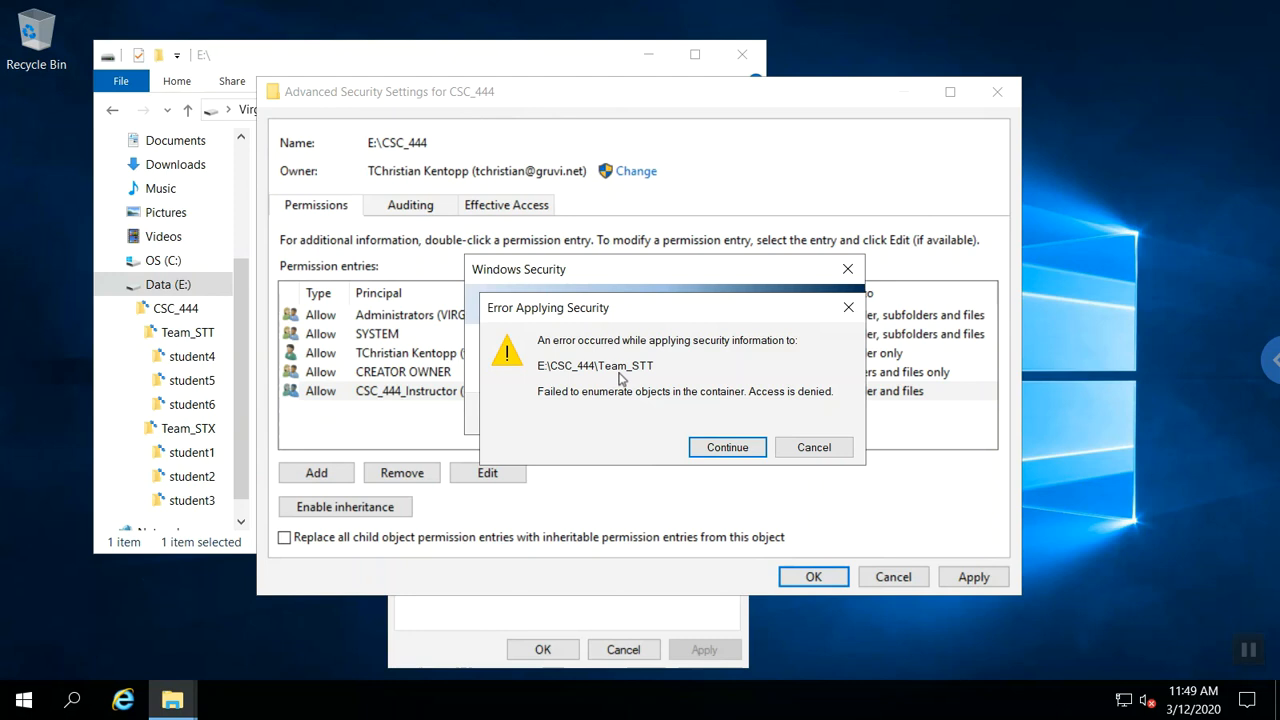
left_click(713, 453)
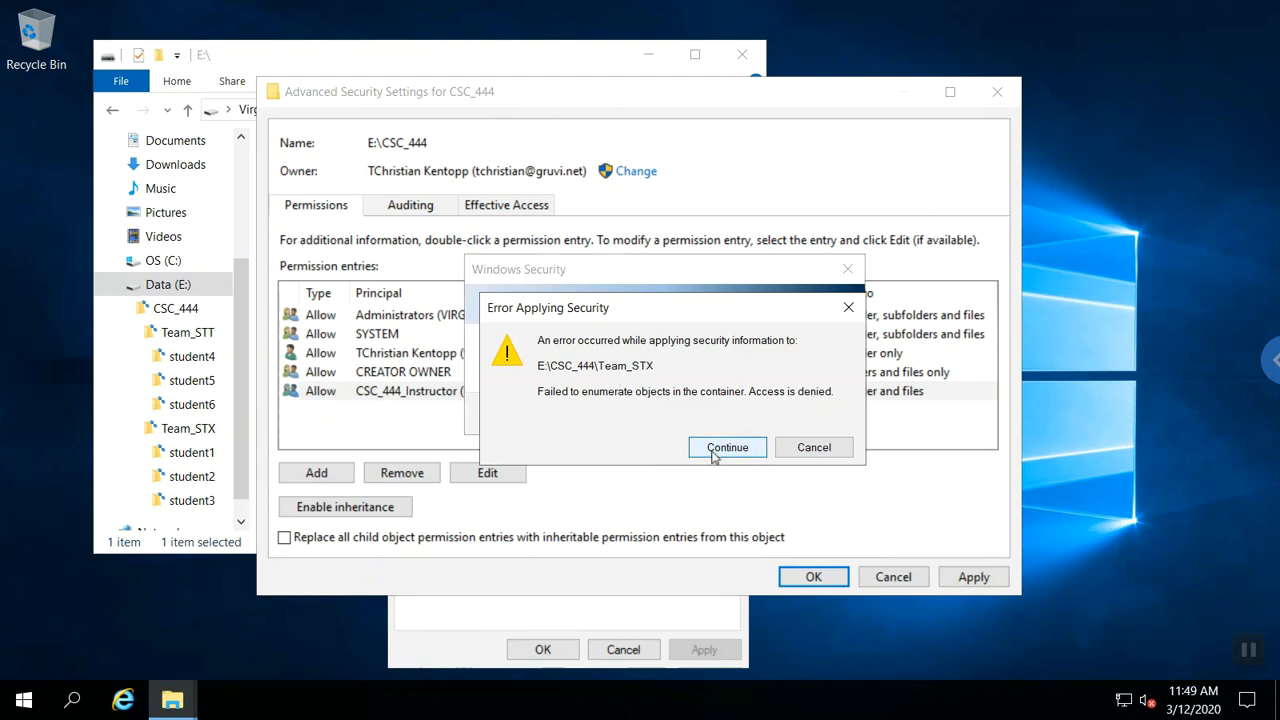
left_click(713, 453)
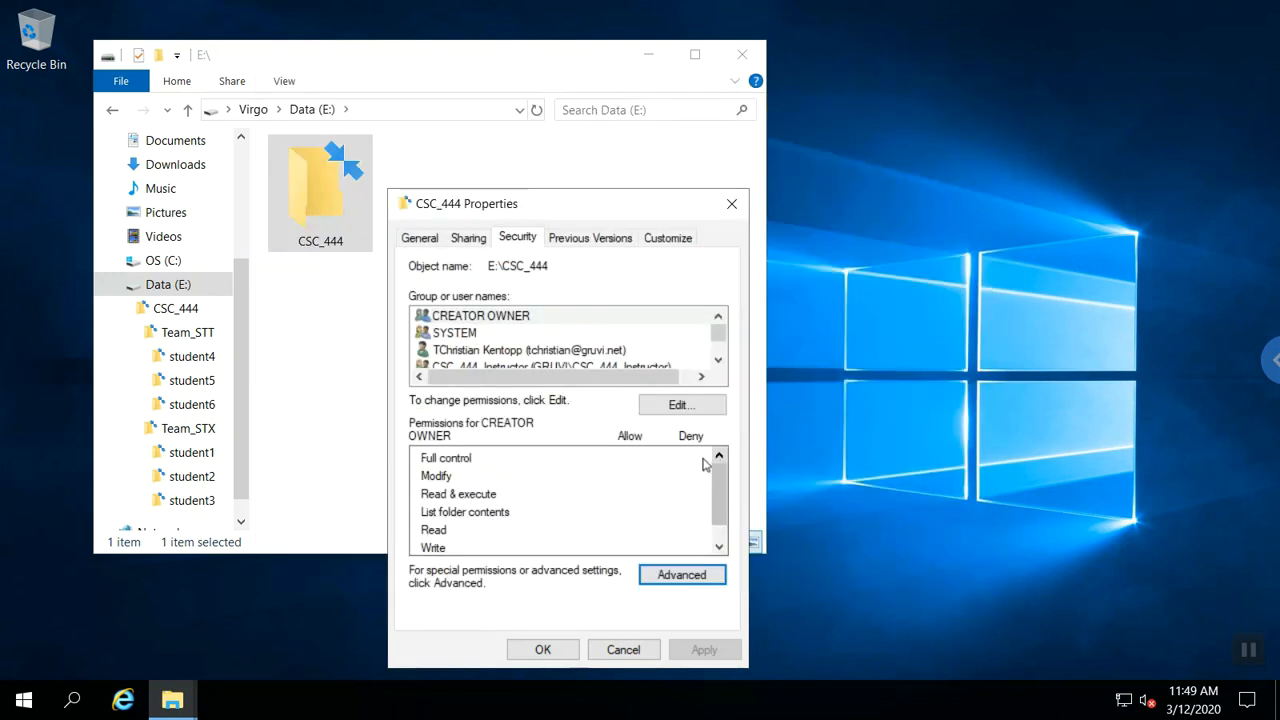
left_click(549, 655)
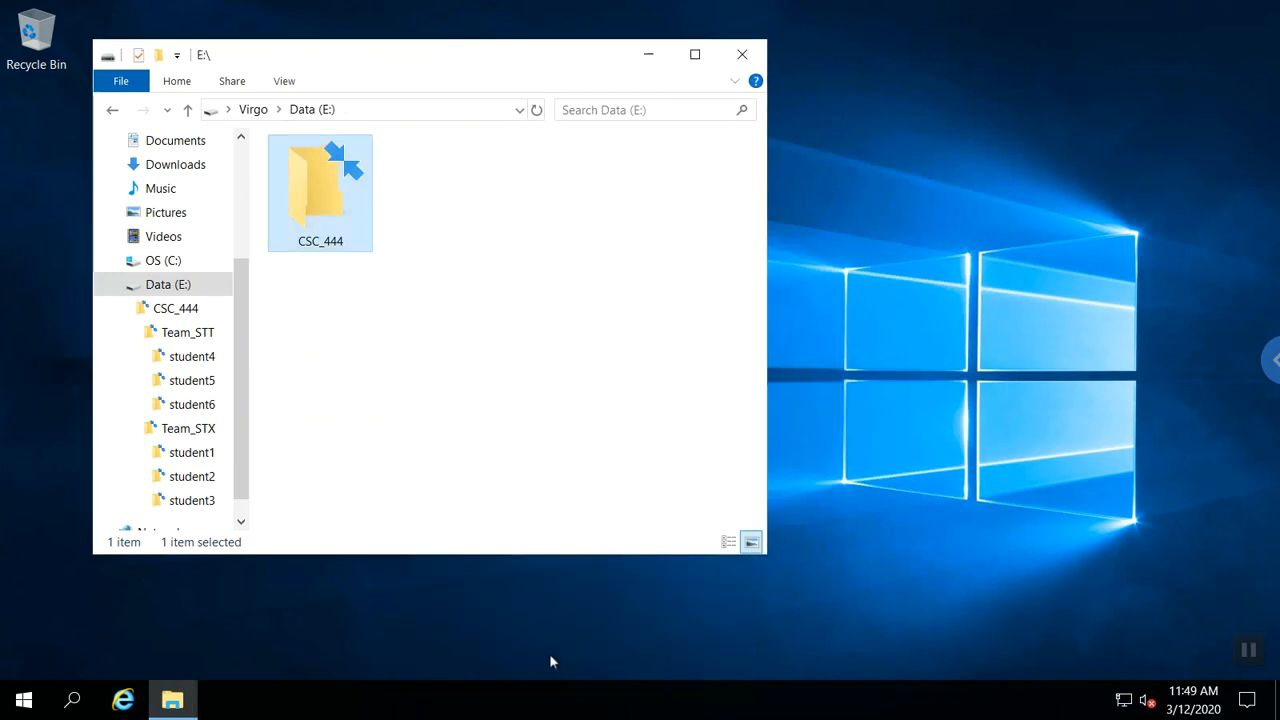
Change CSC_444's owner to the CSC_444_Instructor group and close its properties.
right_click(335, 195)
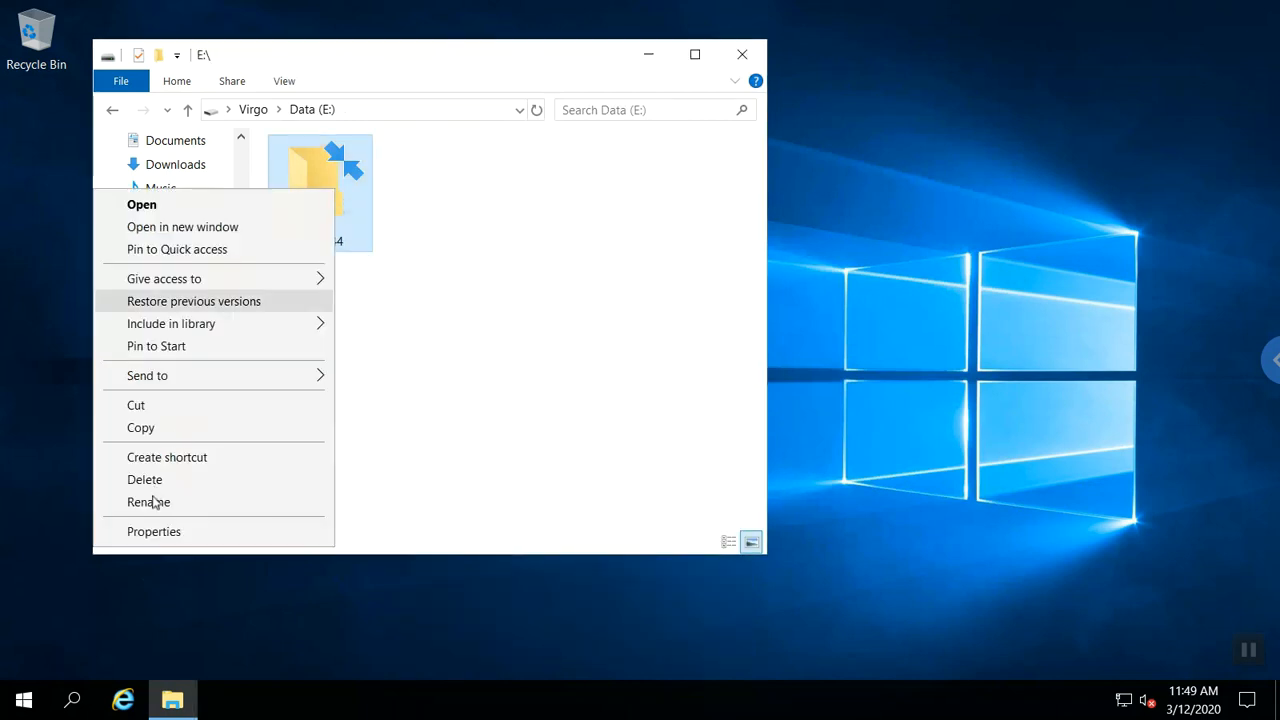
left_click(154, 532)
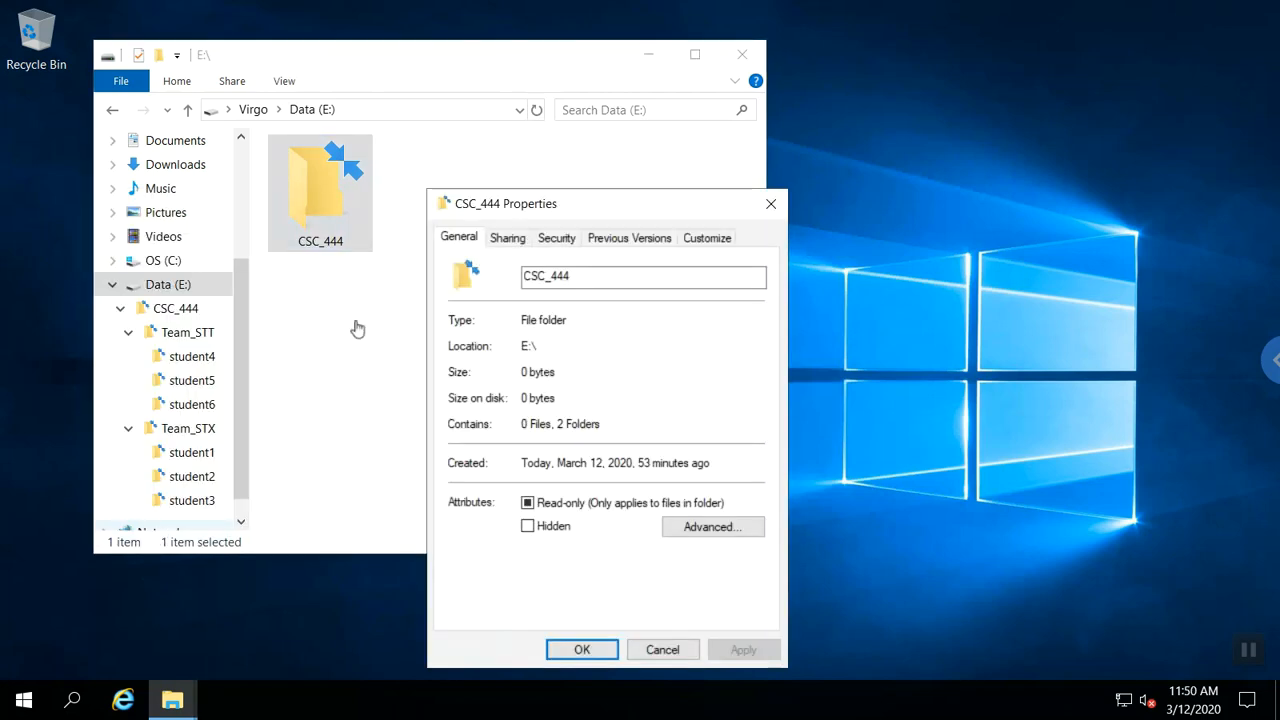
left_click(548, 240)
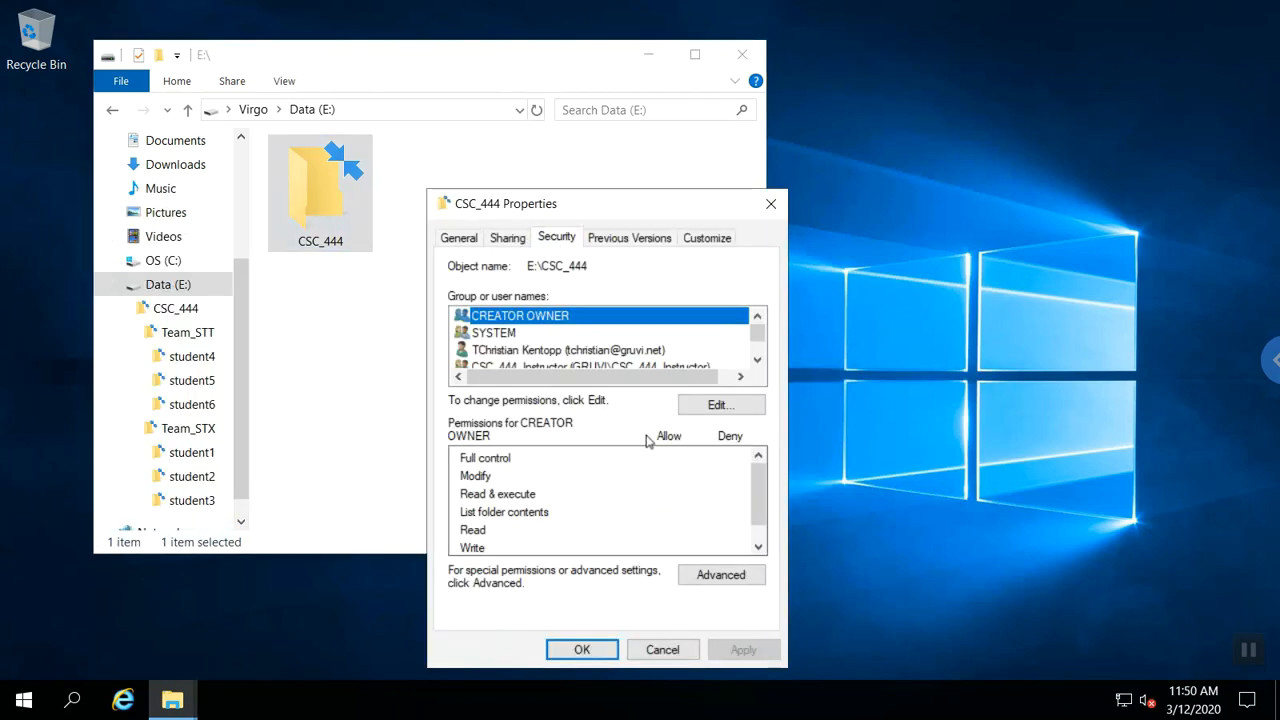
left_click(703, 574)
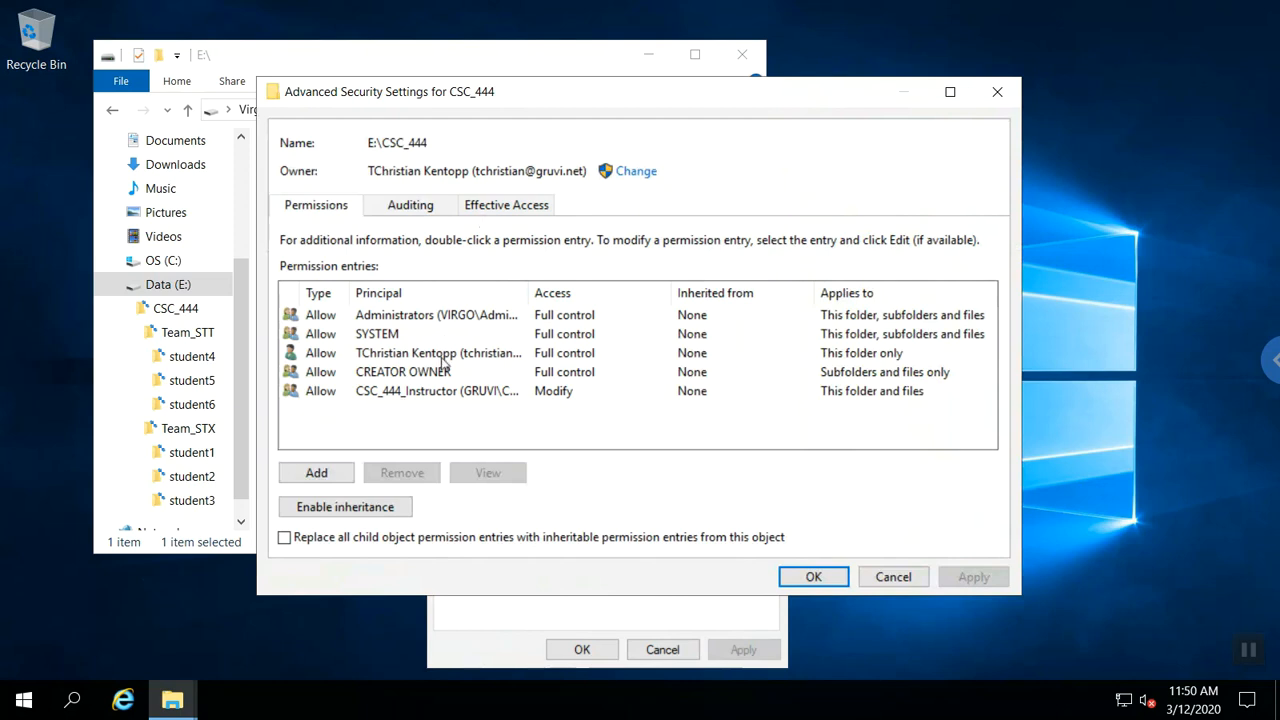
left_click(636, 172)
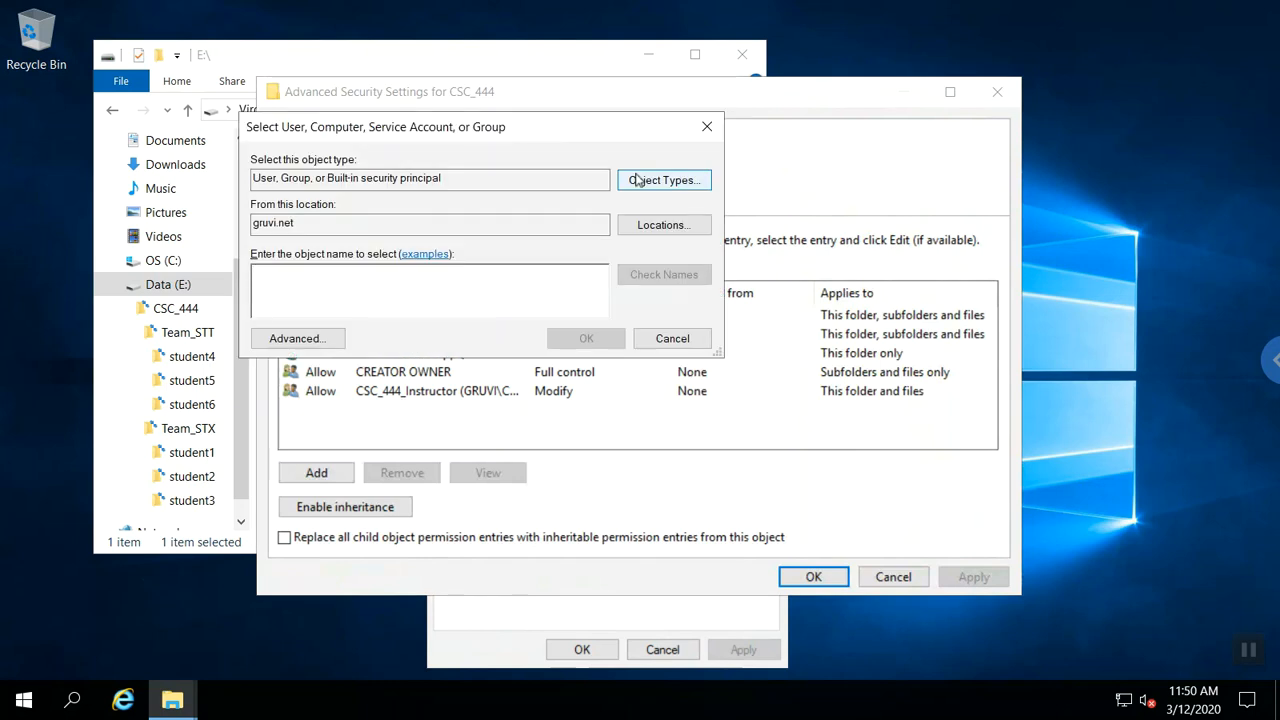
type("csc_4")
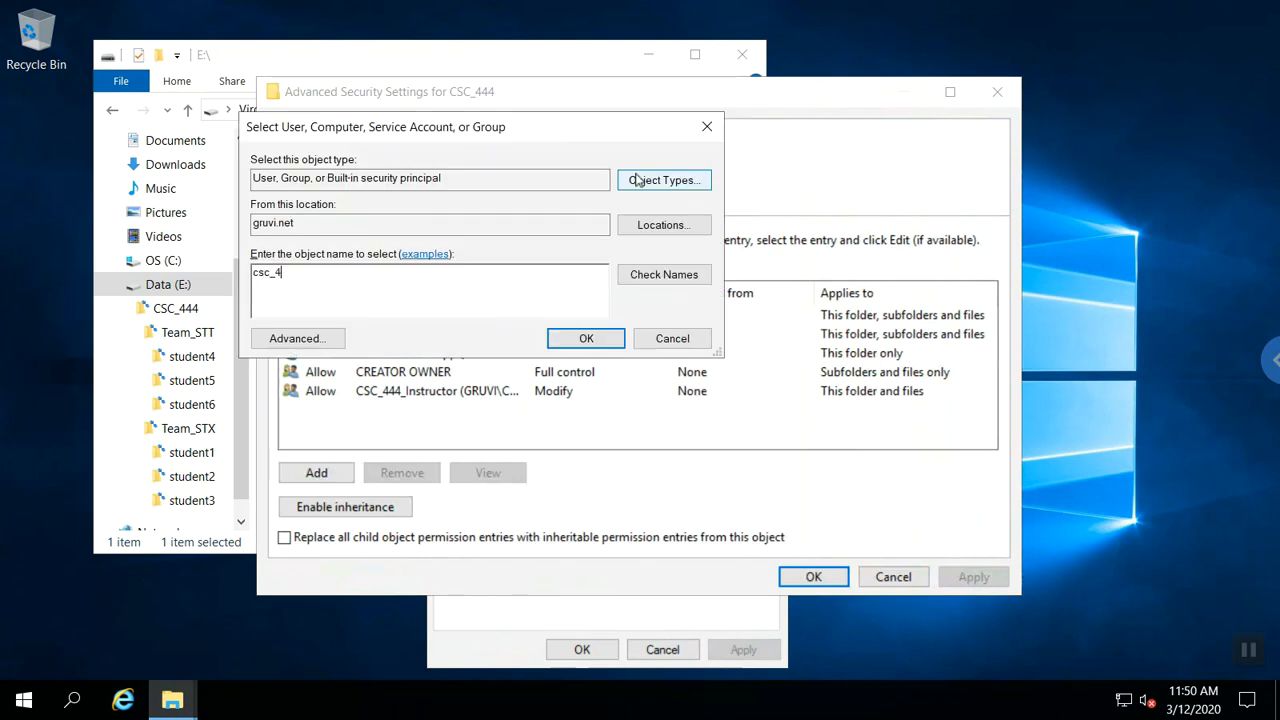
type("44_instructor")
key("Return")
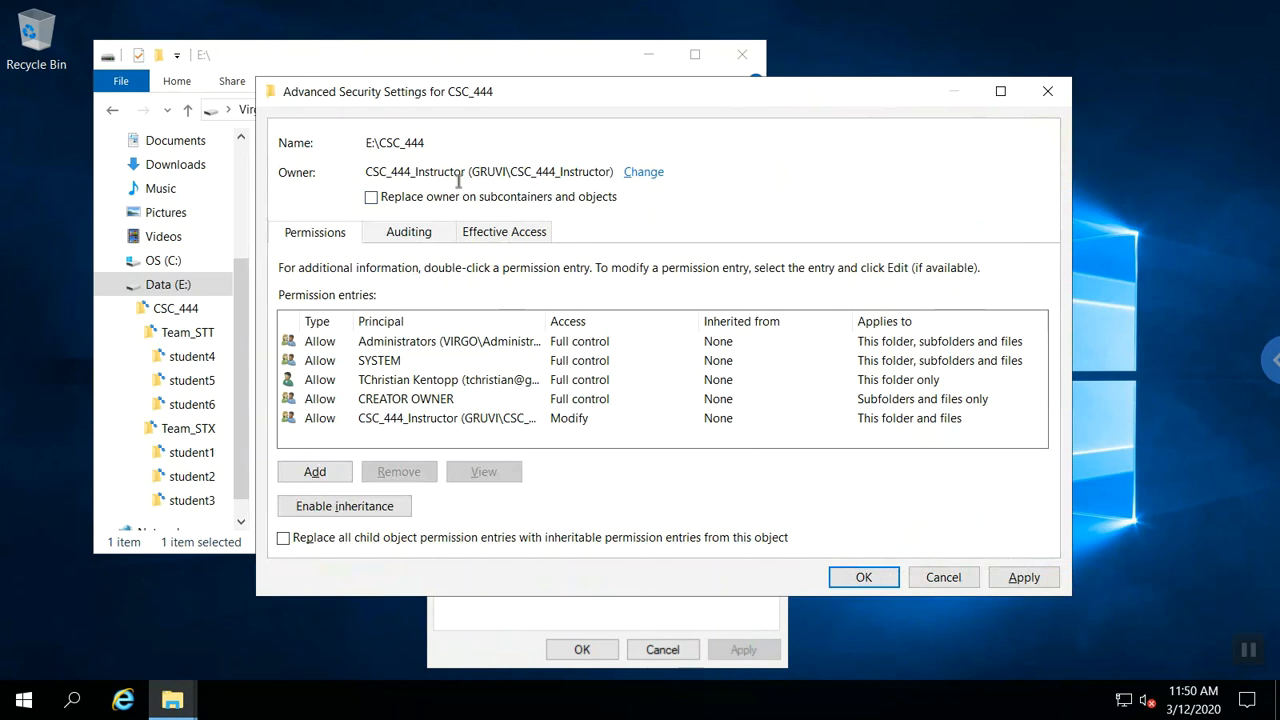
left_click(855, 580)
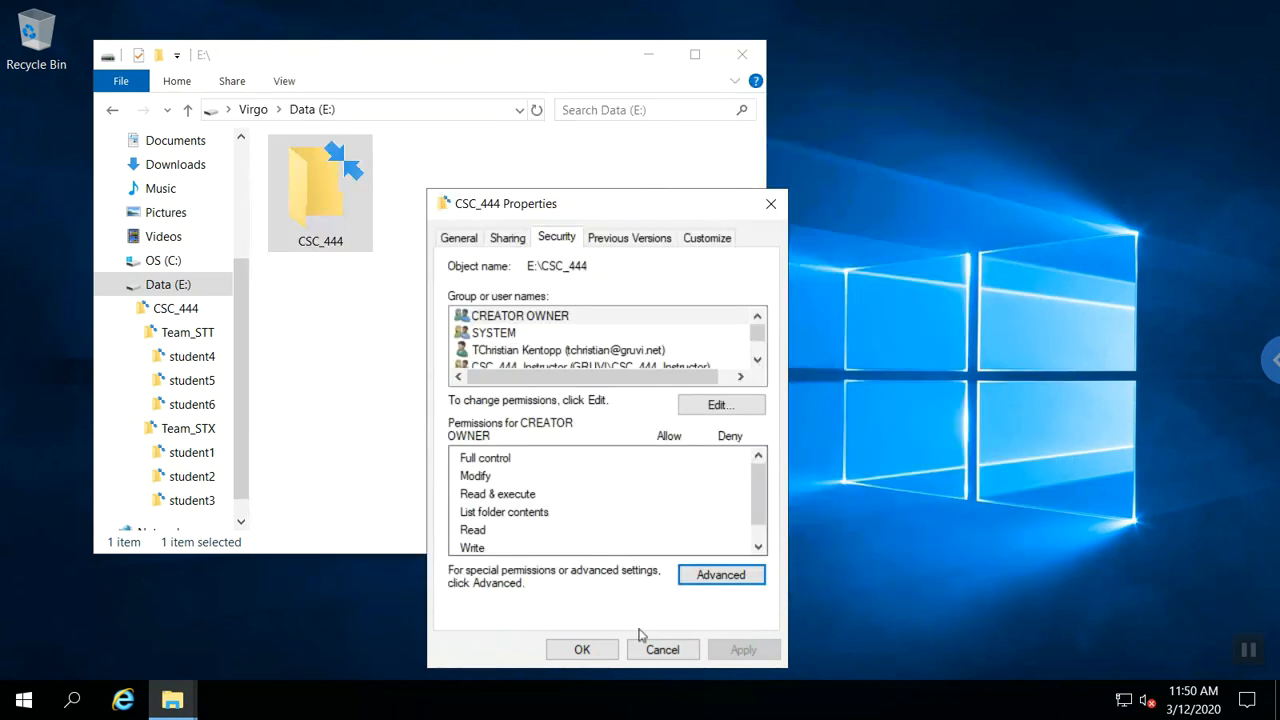
left_click(582, 650)
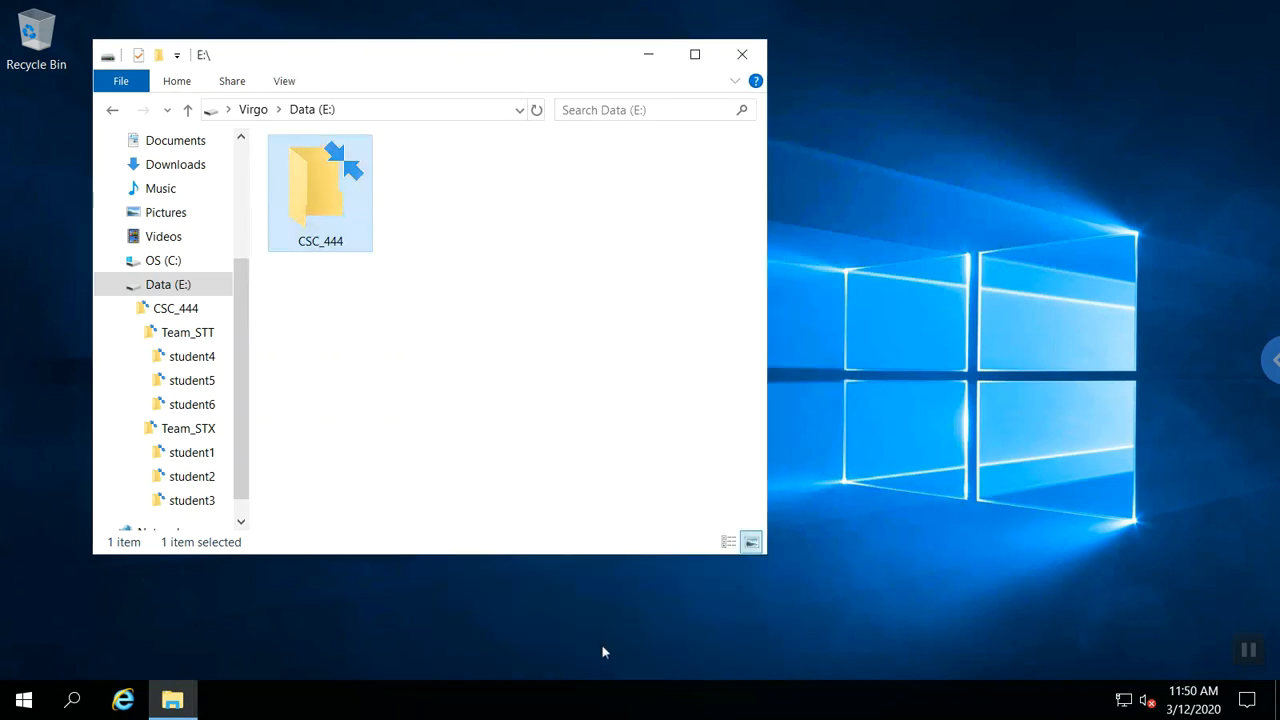
Remove the personal account's permission entry in CSC_444's advanced security settings.
right_click(291, 198)
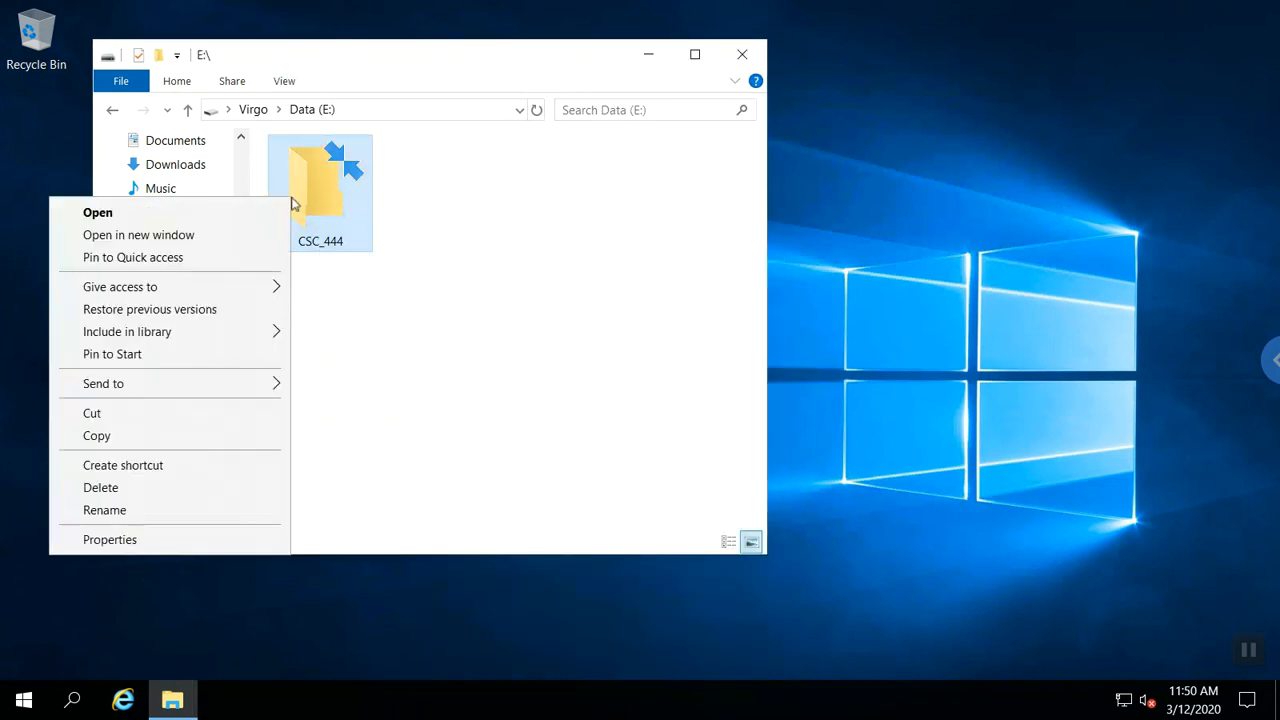
left_click(108, 540)
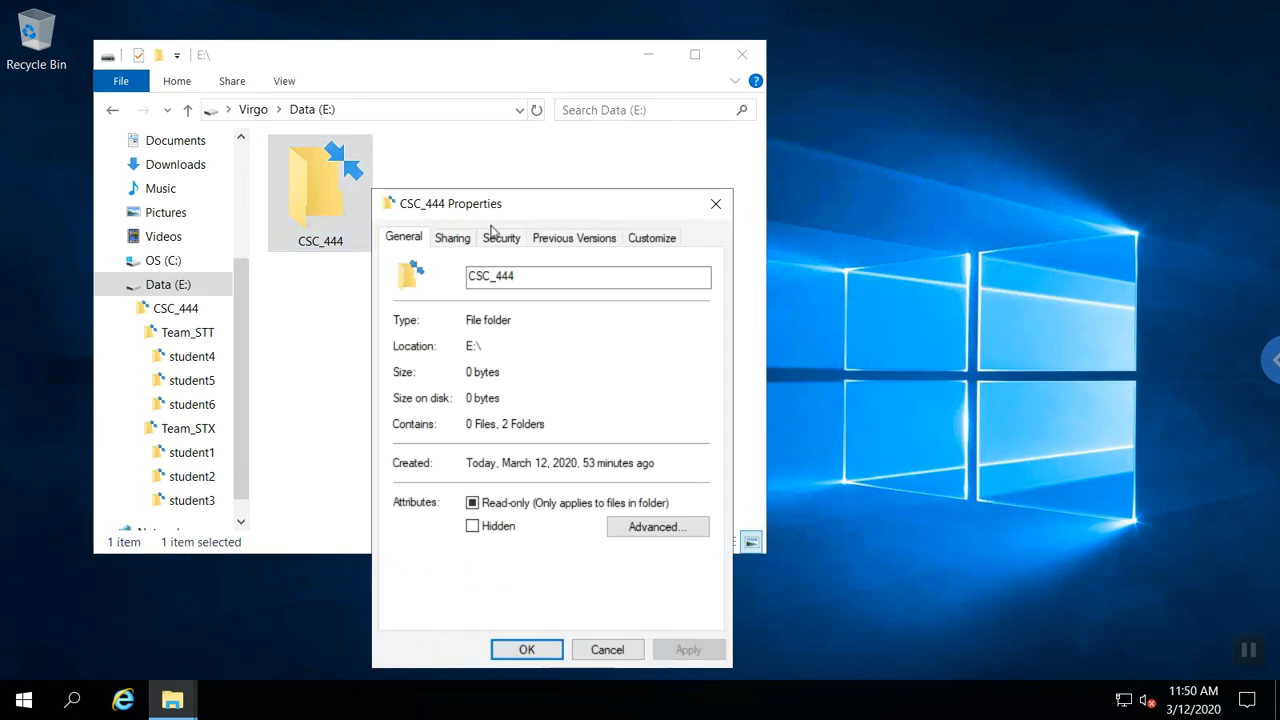
left_click(494, 238)
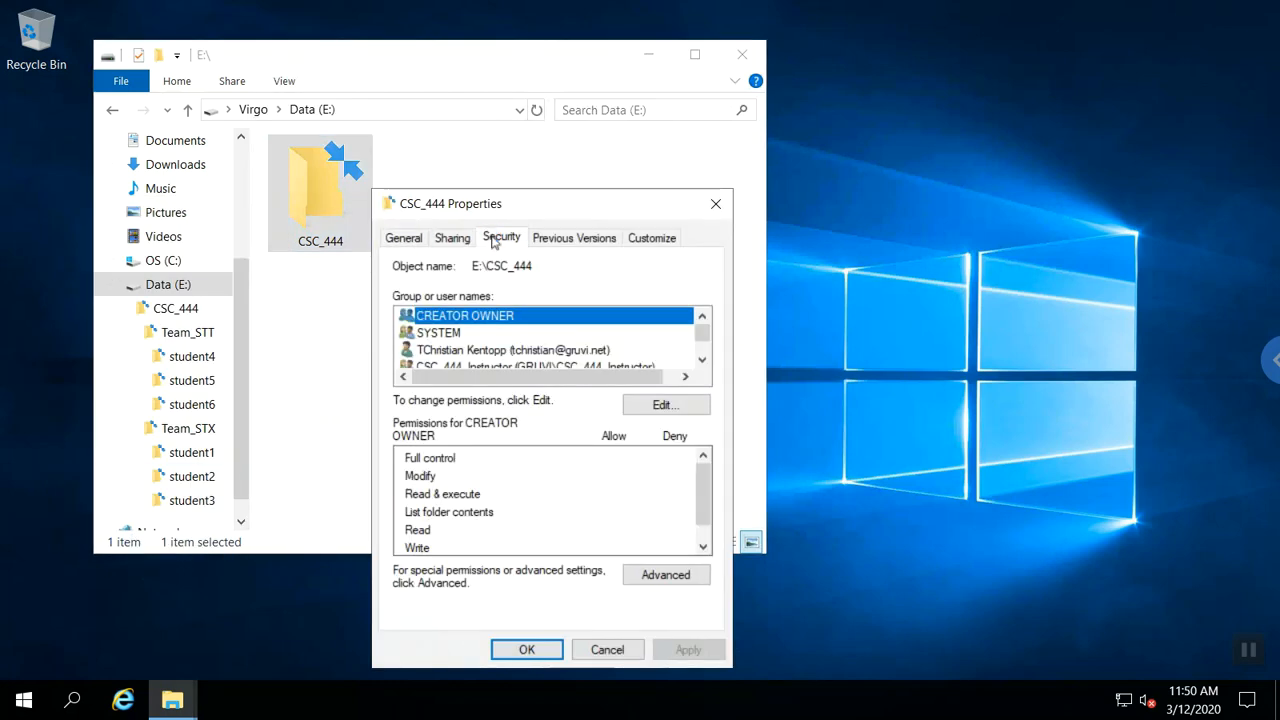
left_click(650, 578)
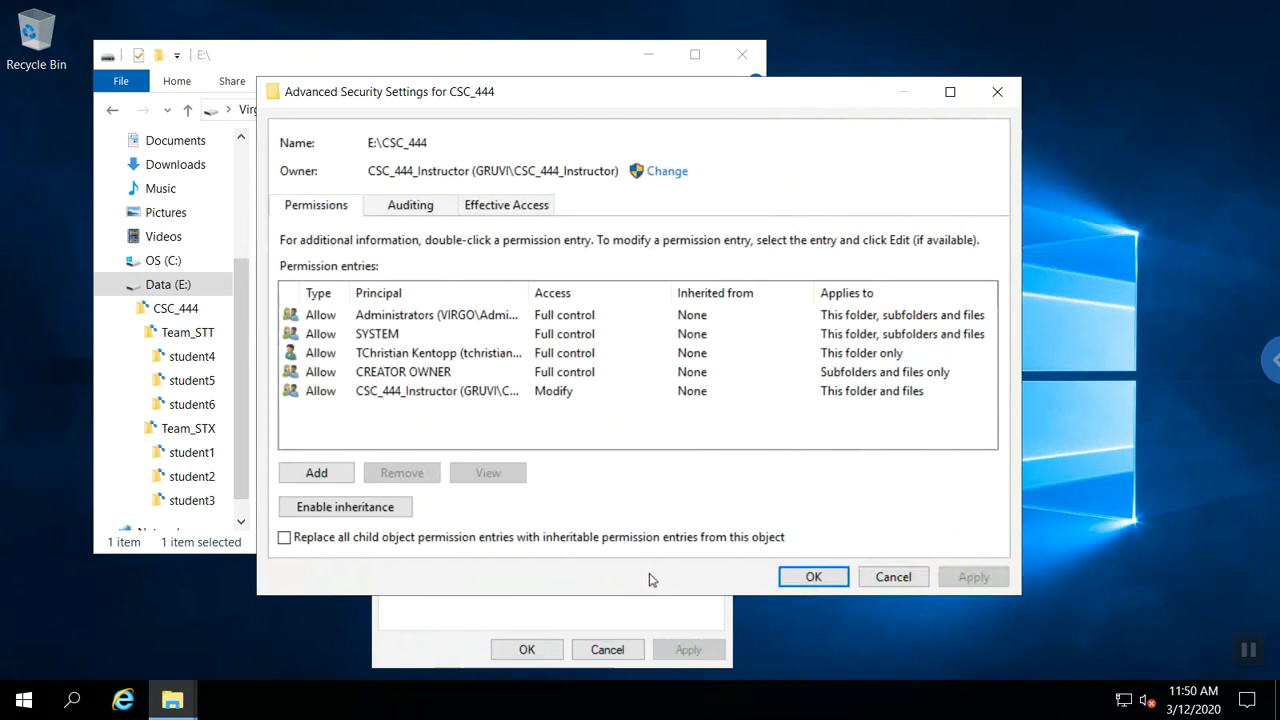
left_click(476, 360)
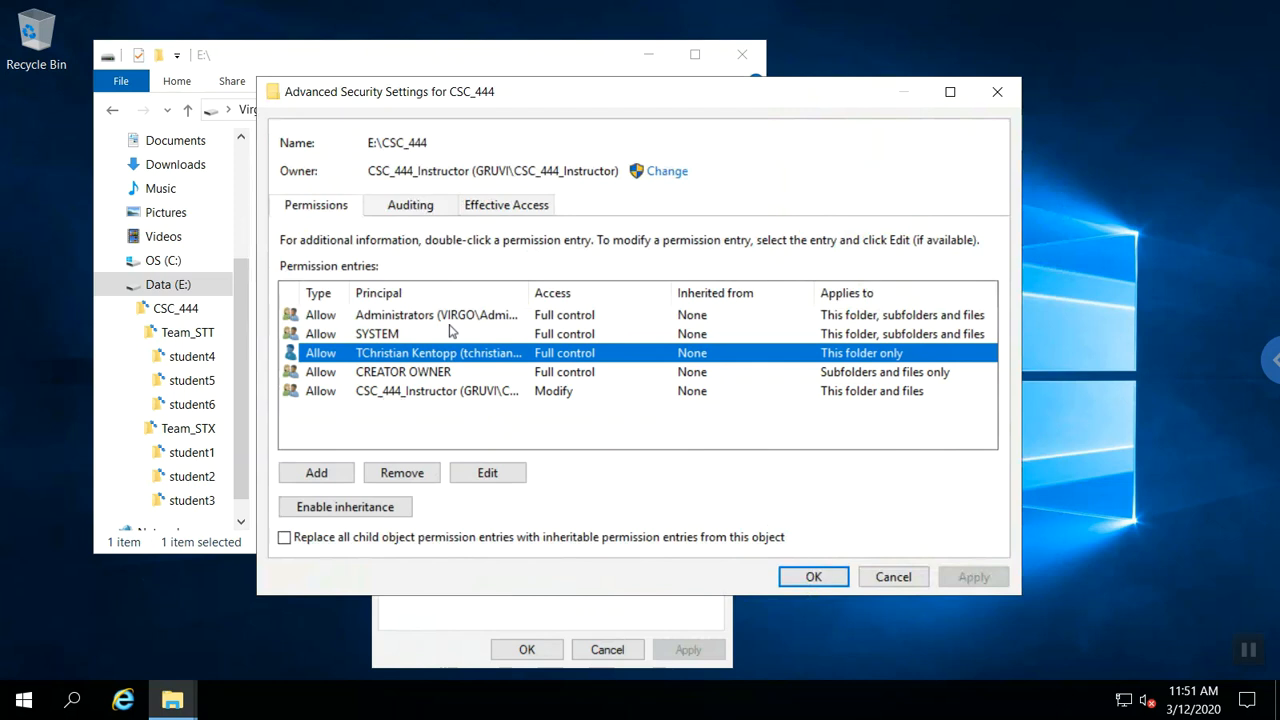
left_click(424, 475)
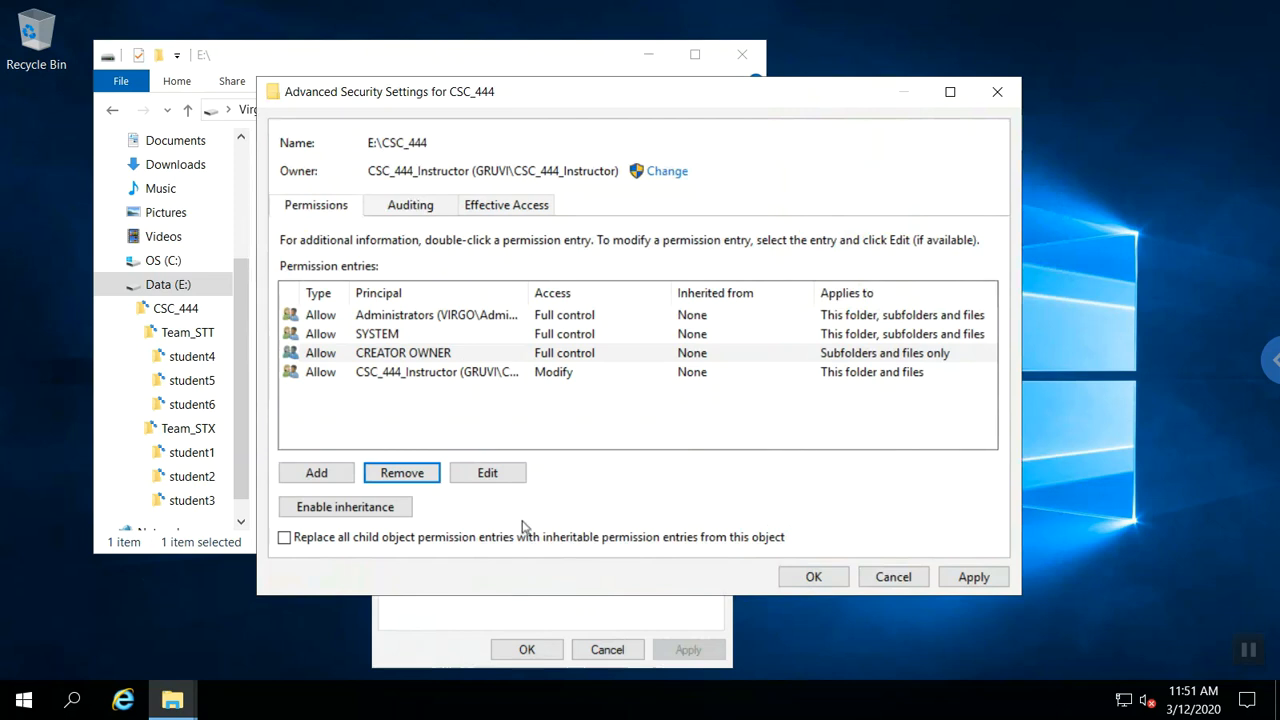
Apply the change, continuing past the Team_STT access errors, and close Properties.
left_click(813, 577)
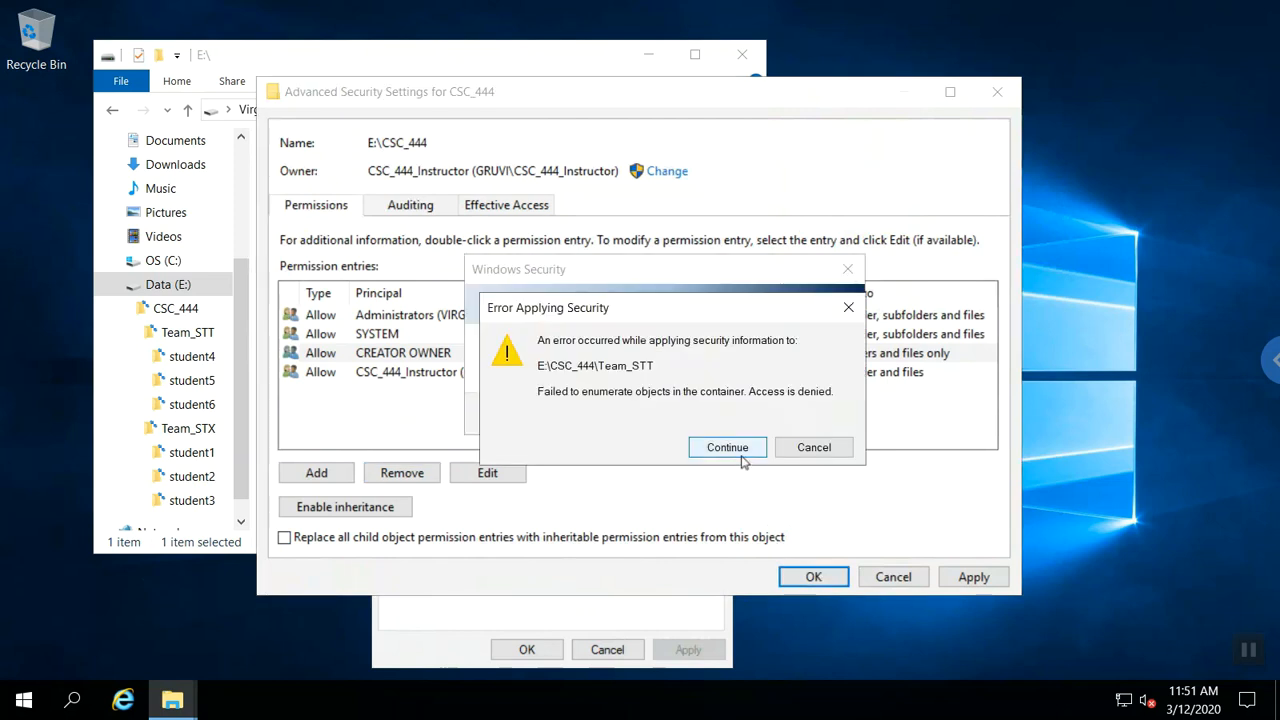
left_click(740, 455)
left_click(740, 455)
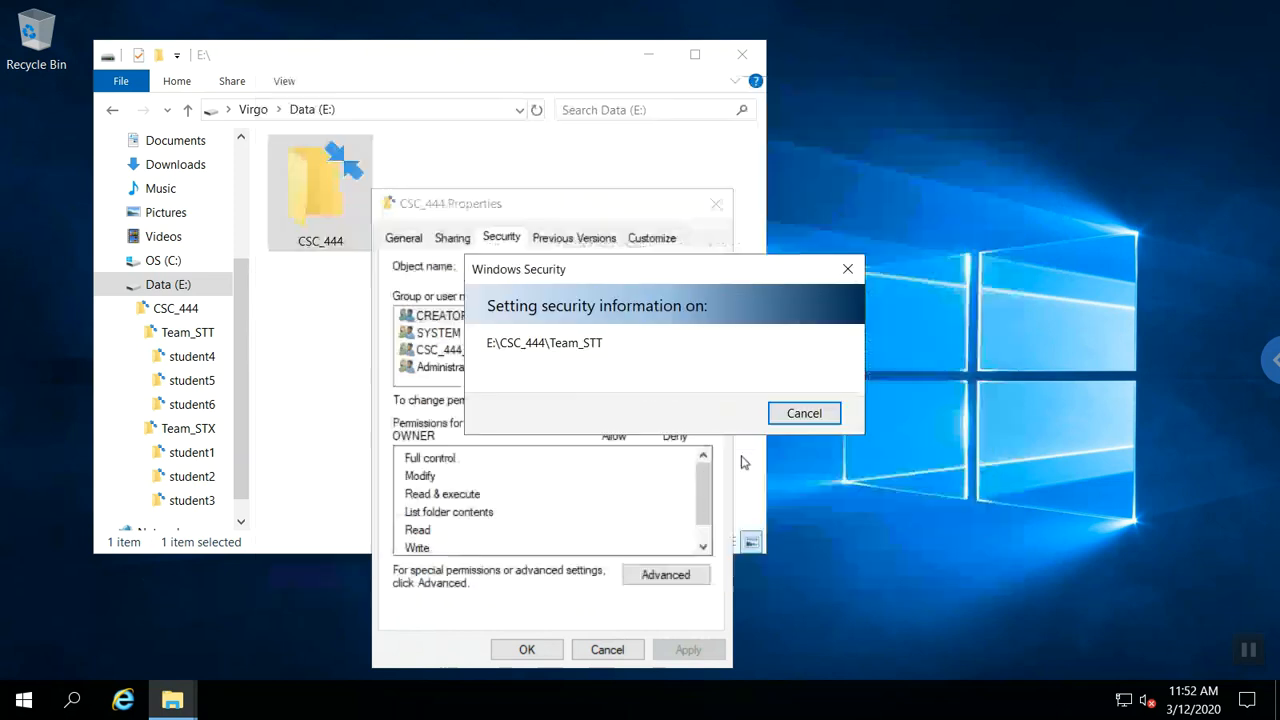
left_click(540, 655)
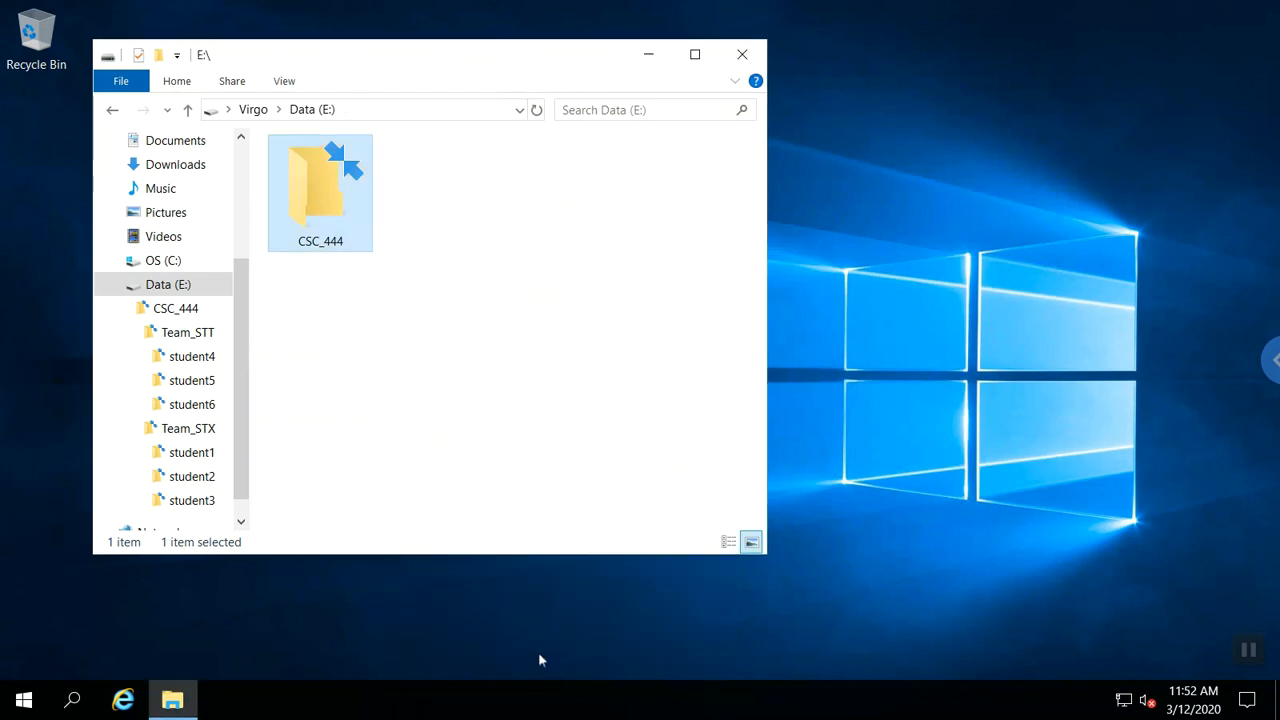
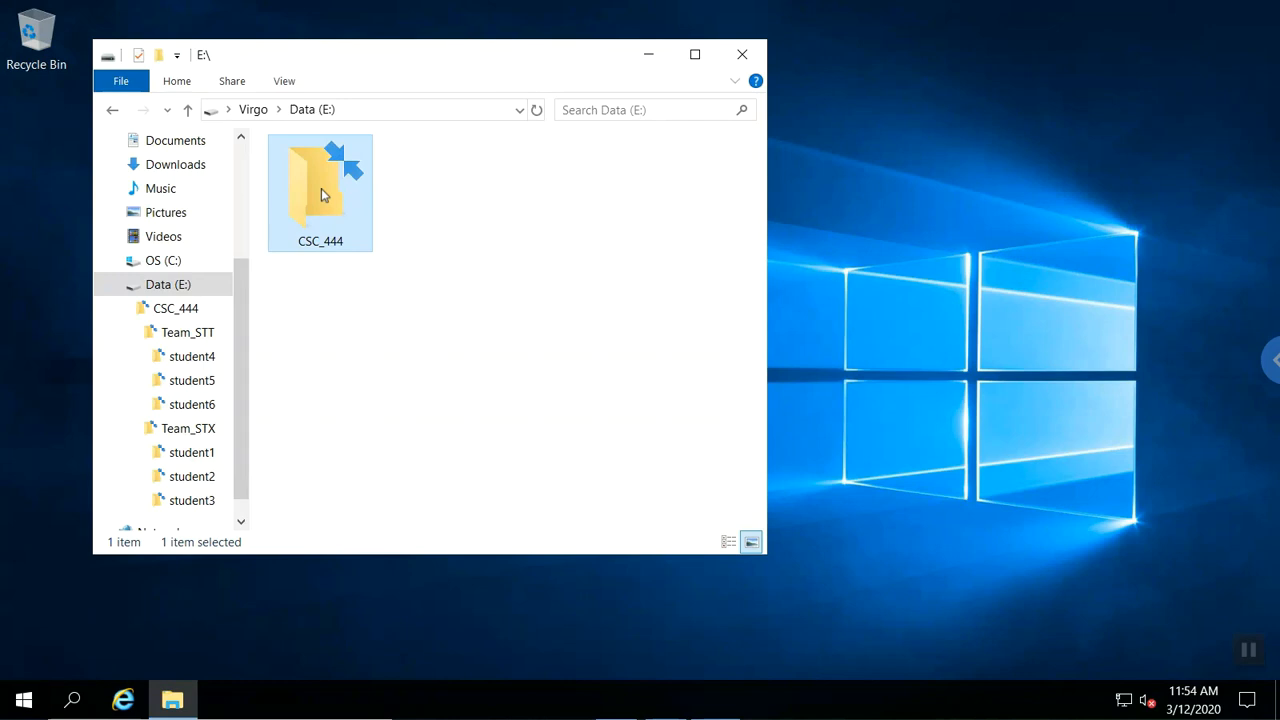
Open Advanced Sharing from the Sharing tab of CSC_444's Properties on Data (E:).
right_click(321, 194)
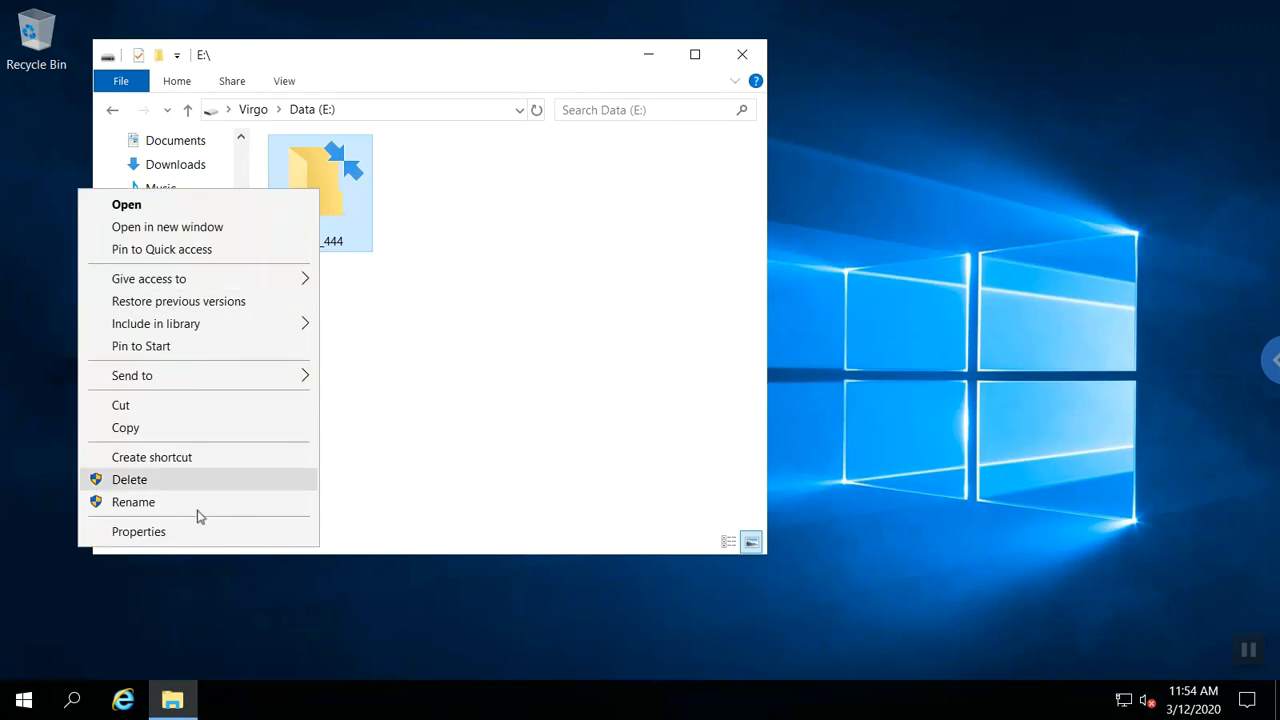
left_click(196, 533)
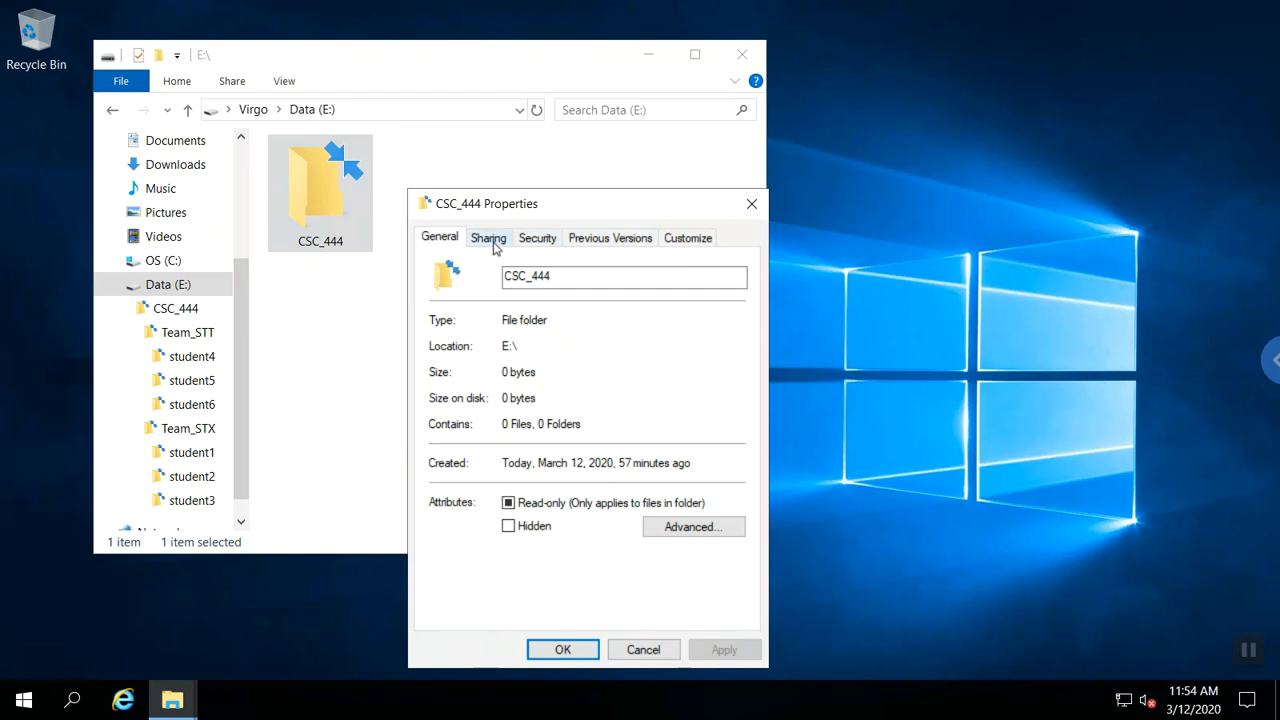
left_click(492, 244)
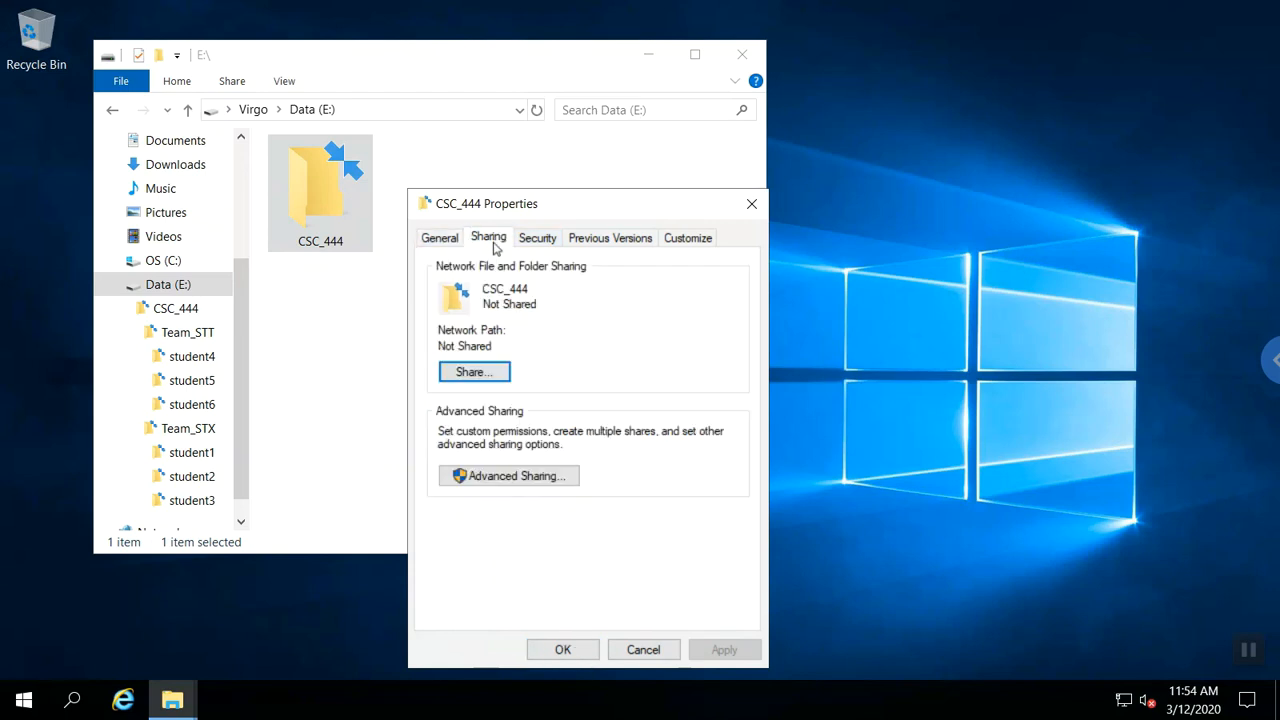
left_click(545, 481)
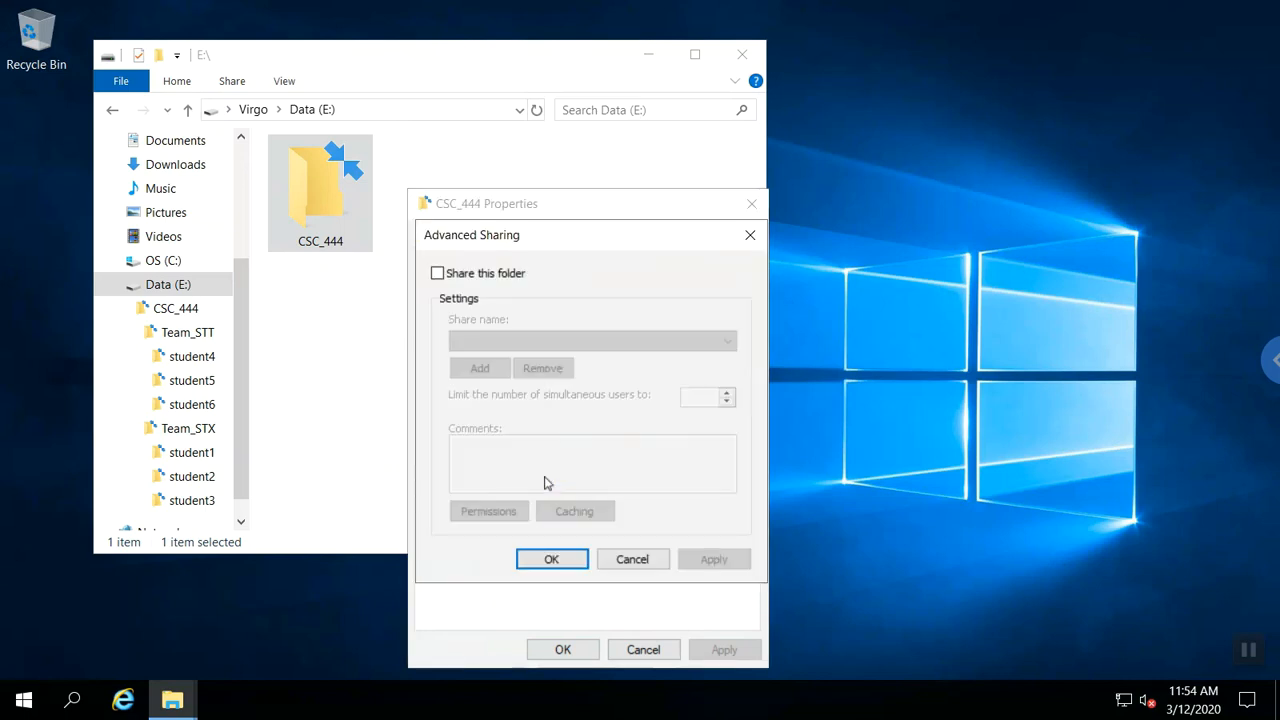
left_click(633, 560)
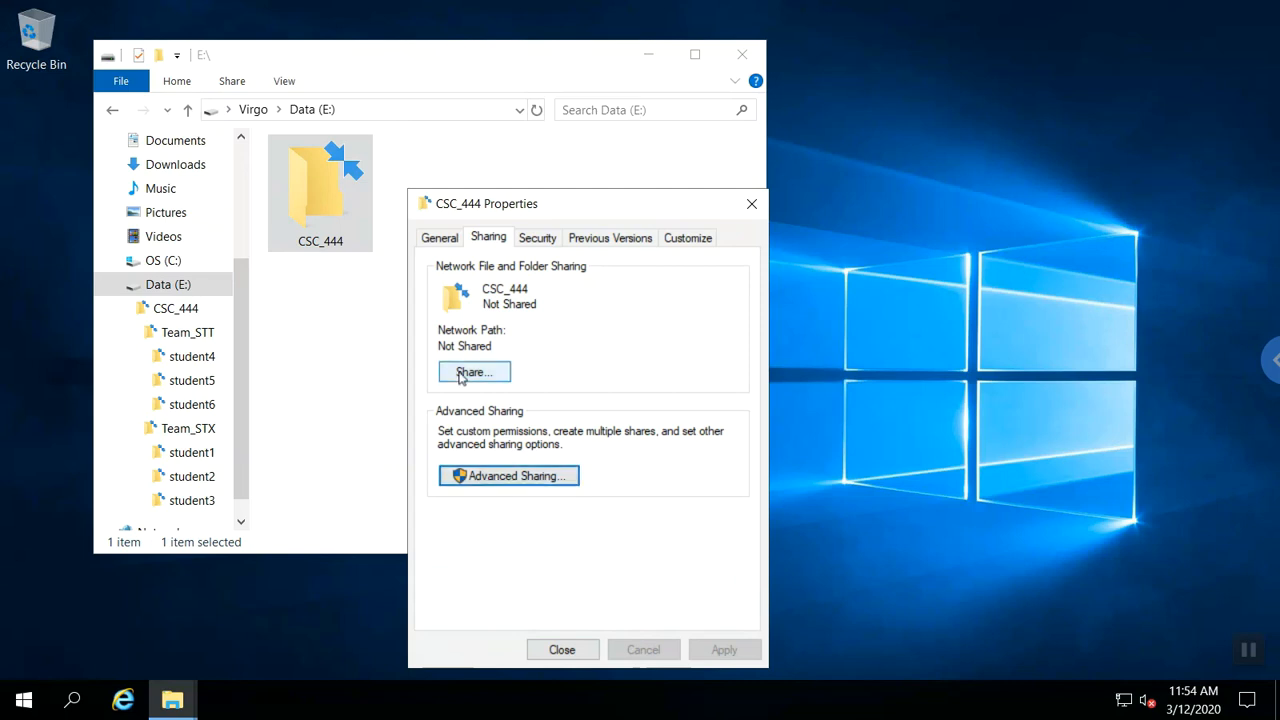
left_click(497, 476)
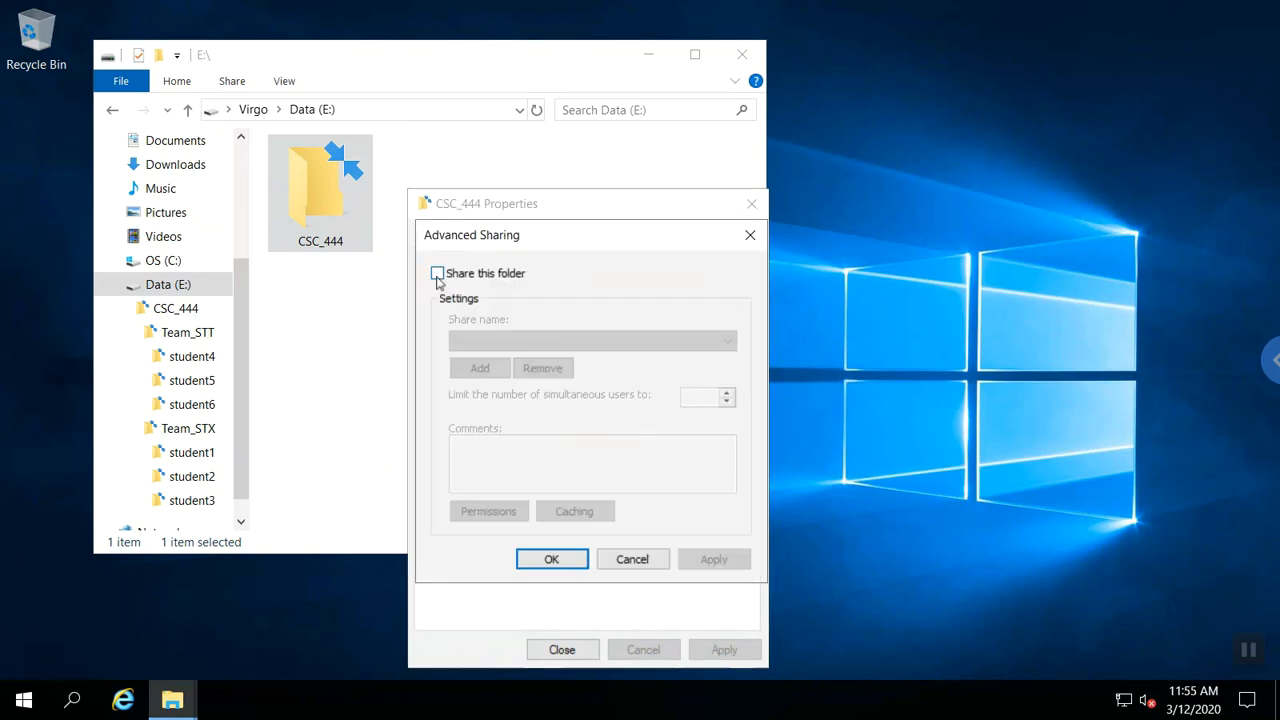
Enable sharing for CSC_444 with the hidden share name CSC_444$ and open its Permissions.
left_click(437, 274)
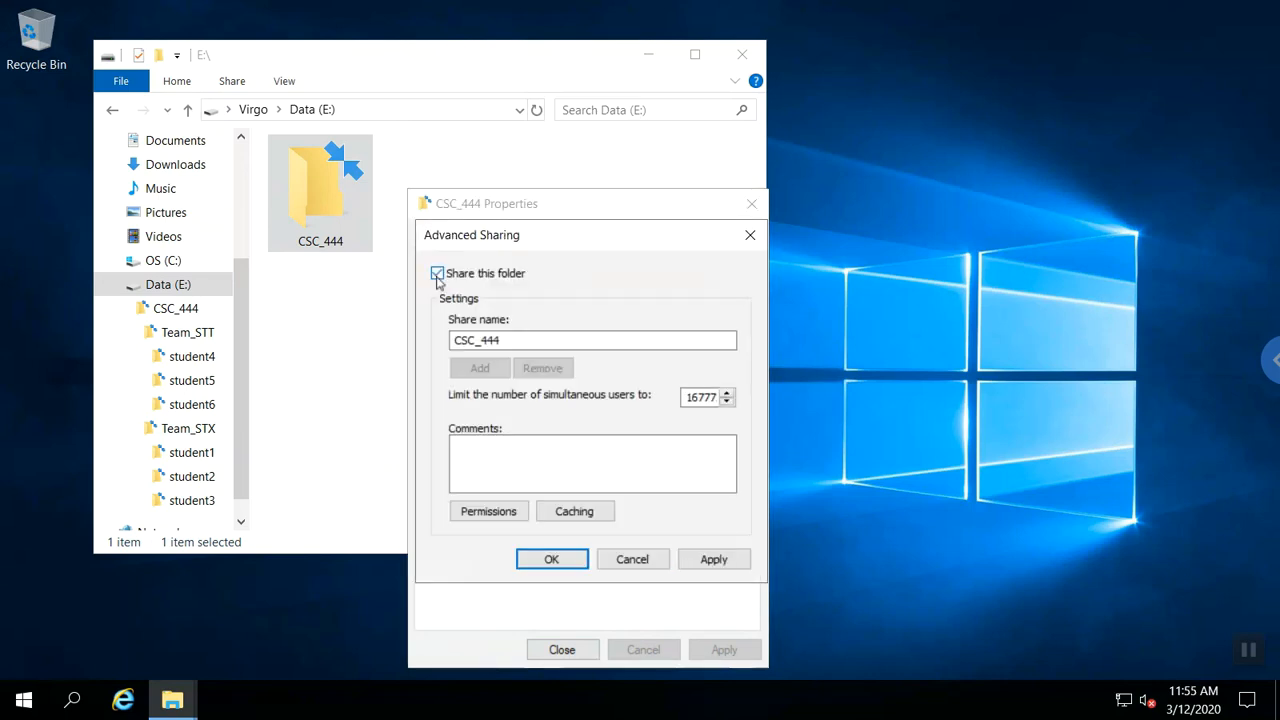
left_click(514, 338)
type("$")
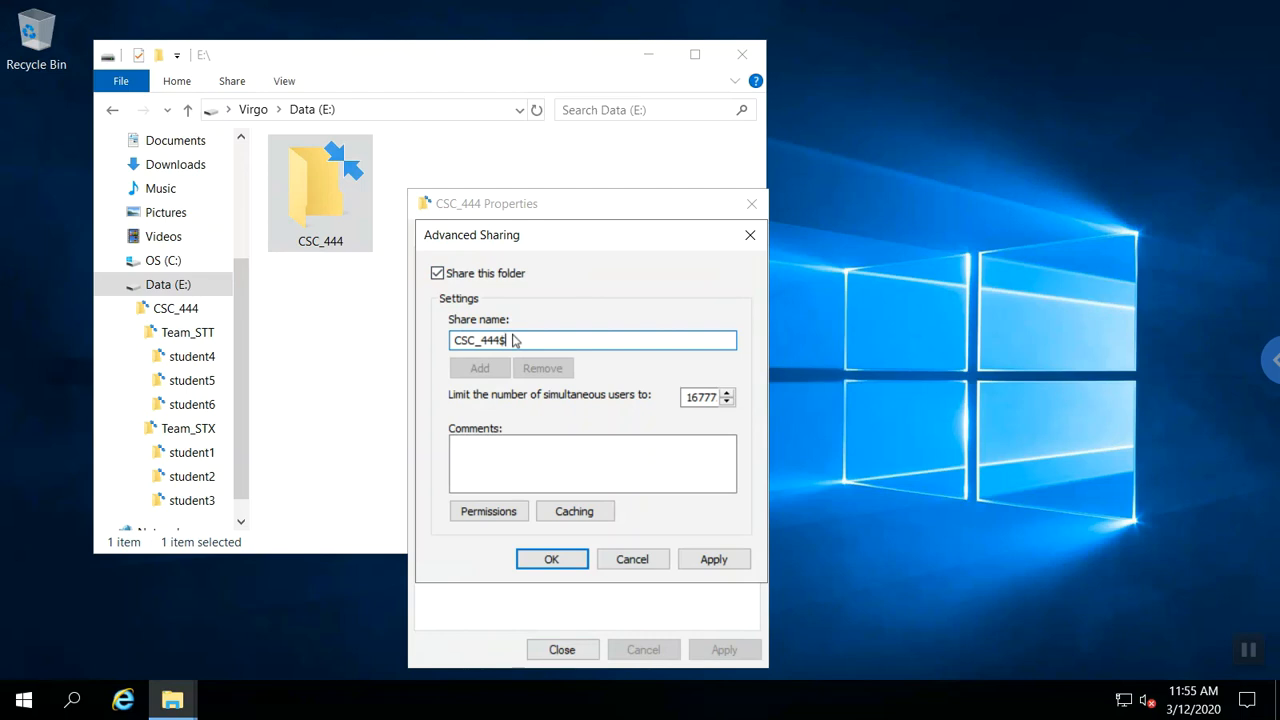
left_click(498, 511)
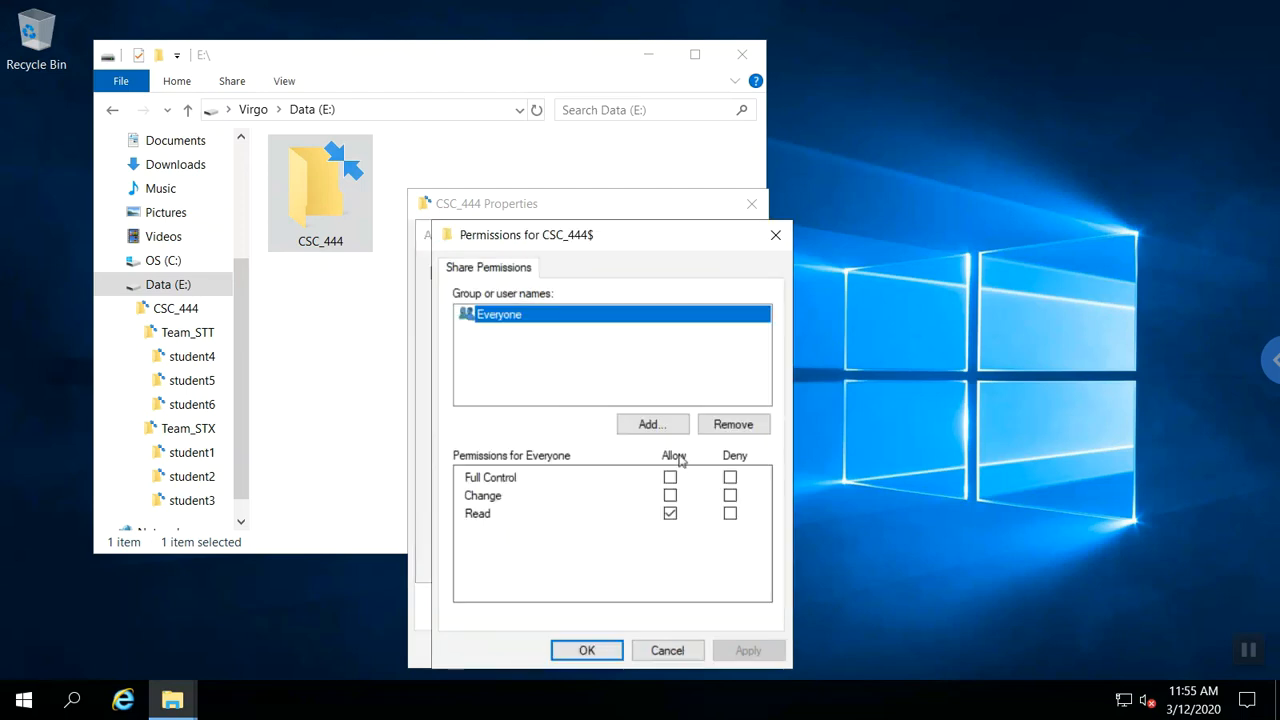
Remove Everyone from the CSC_444$ share and add the CSC_444 group.
left_click(733, 425)
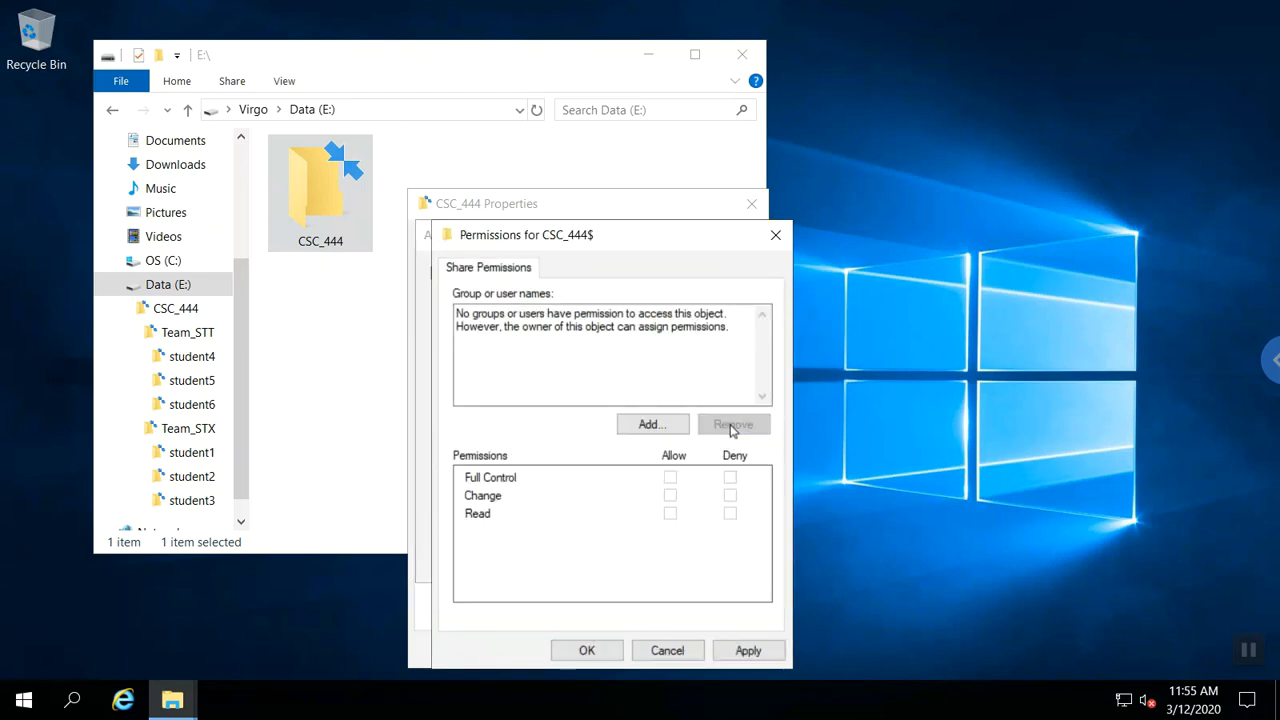
left_click(656, 424)
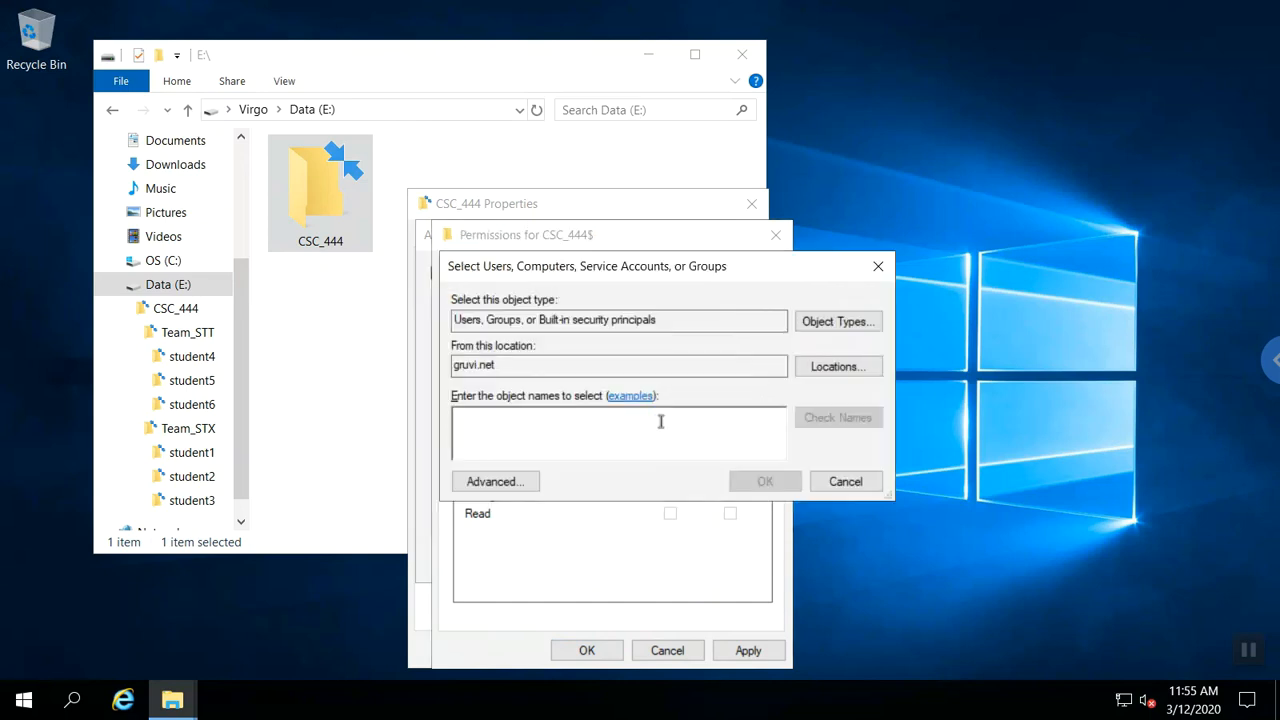
type("csc_444")
key("Return")
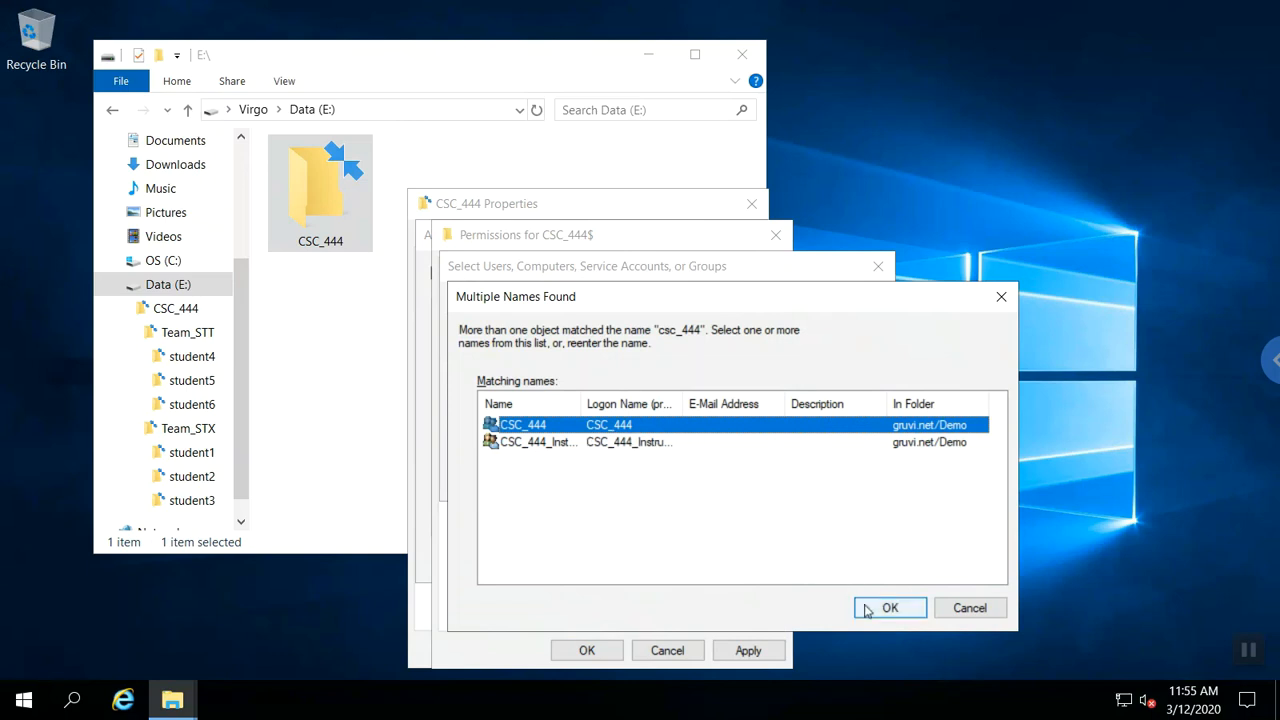
left_click(866, 609)
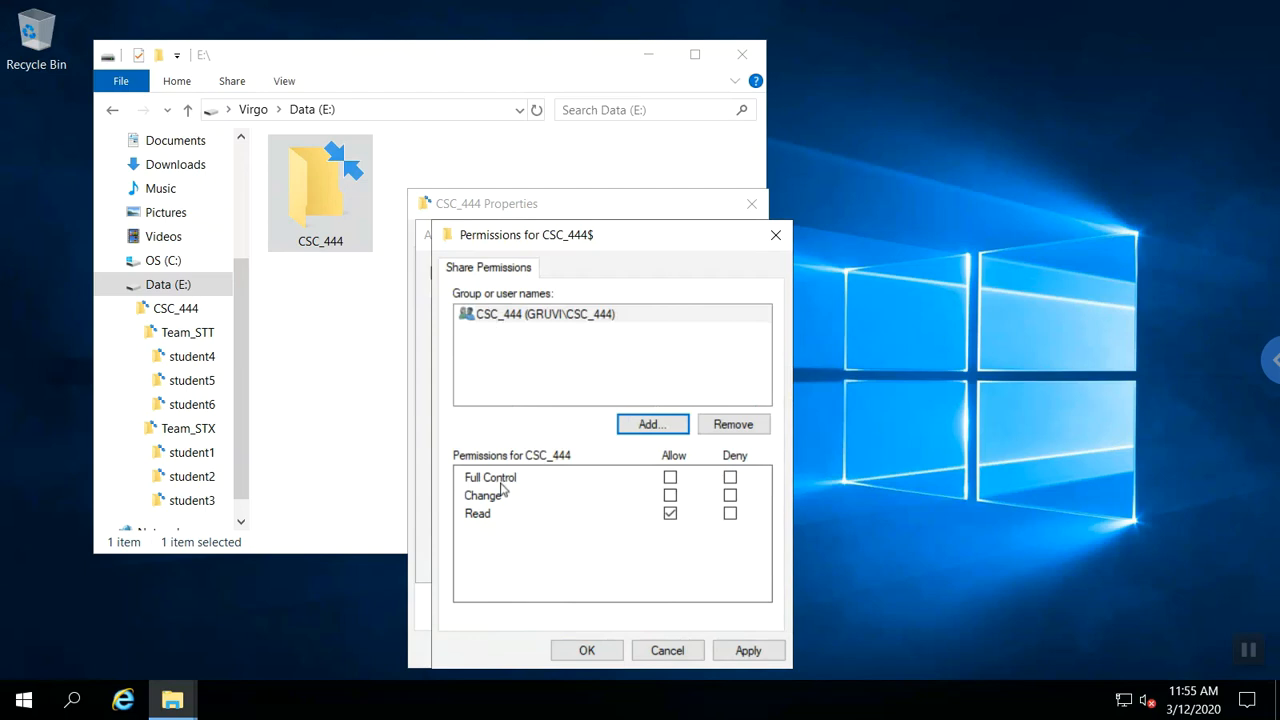
Add CSC_444_Instructor with Allow Change and confirm the share permissions.
left_click(628, 430)
type("c")
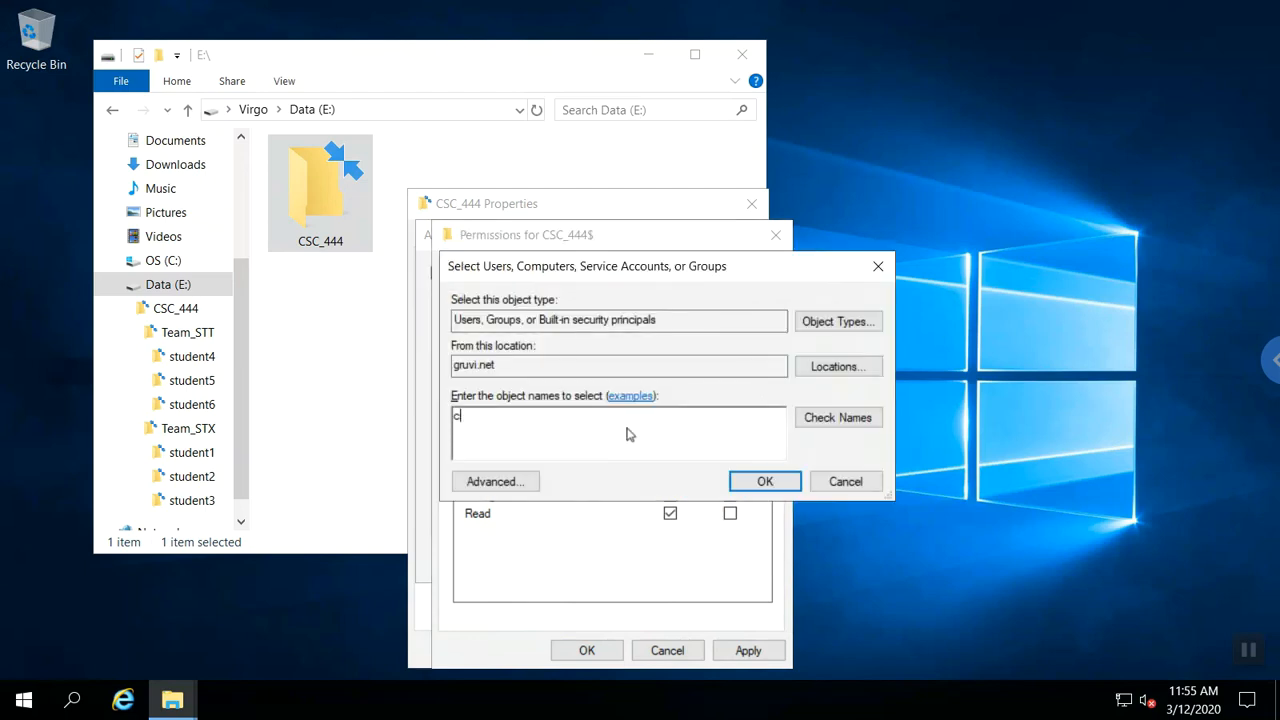
type("sc_444")
key("Return")
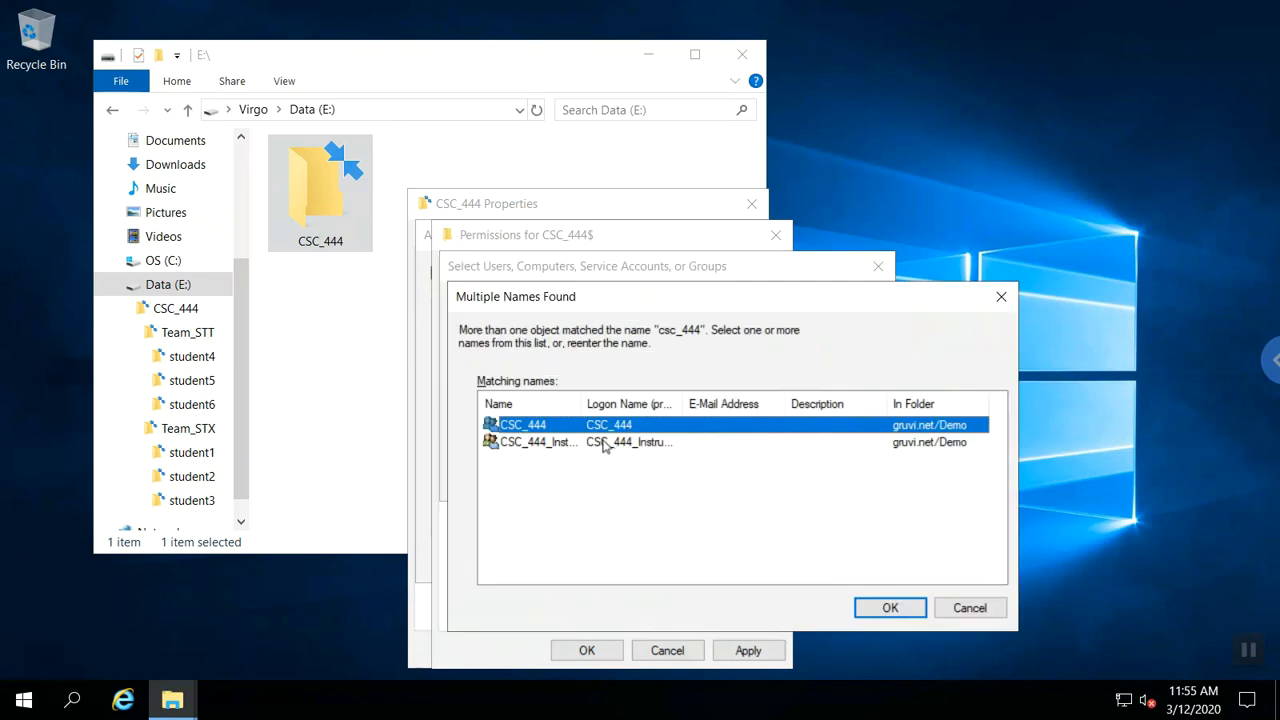
left_click(607, 445)
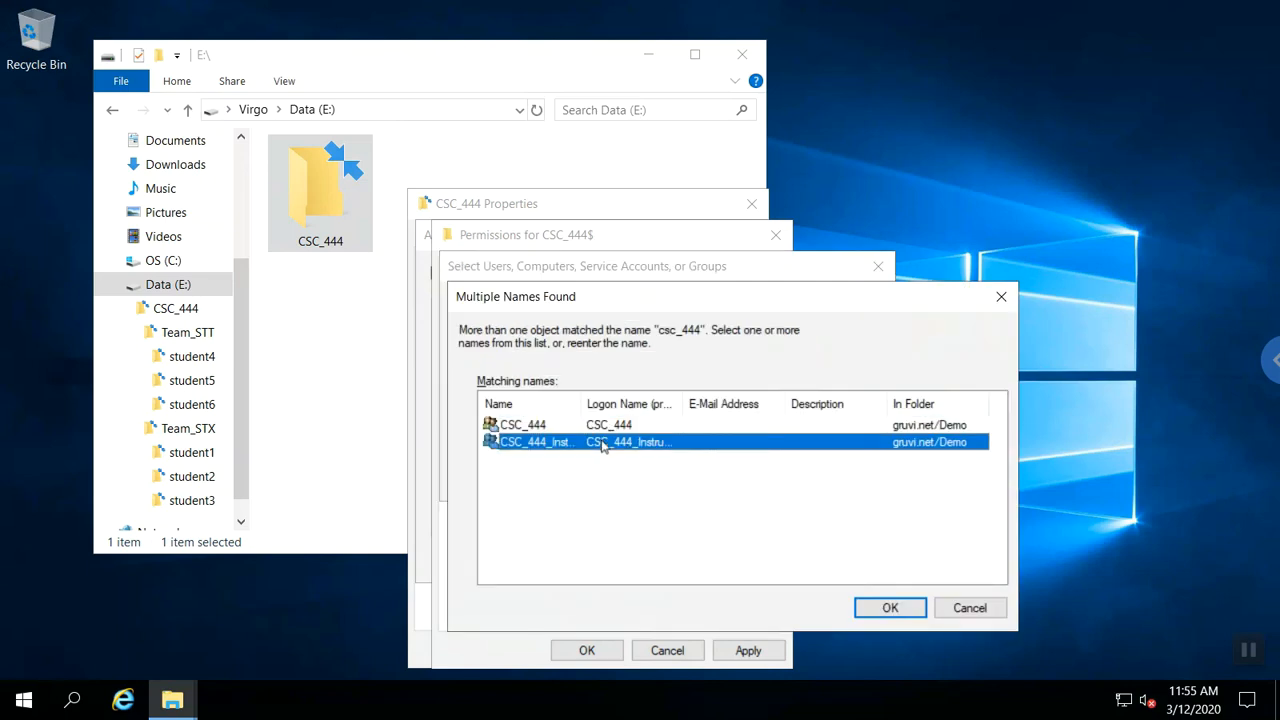
left_click(868, 607)
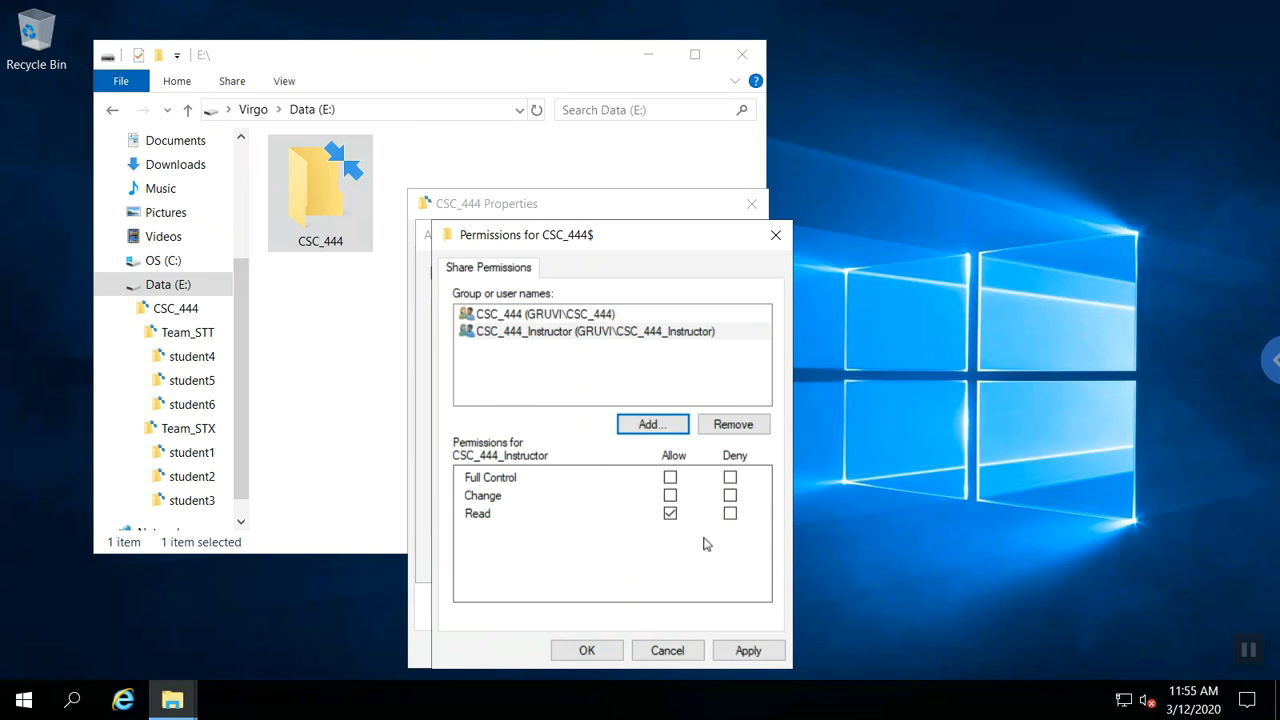
left_click(546, 335)
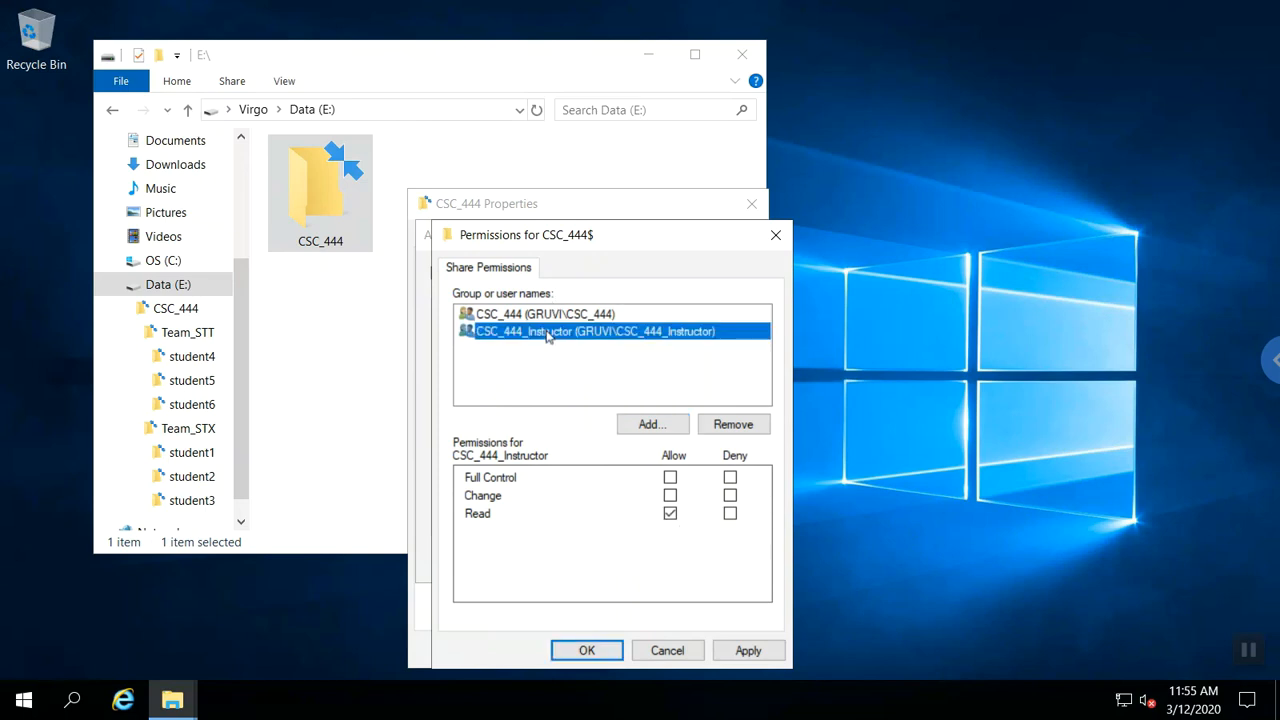
left_click(670, 495)
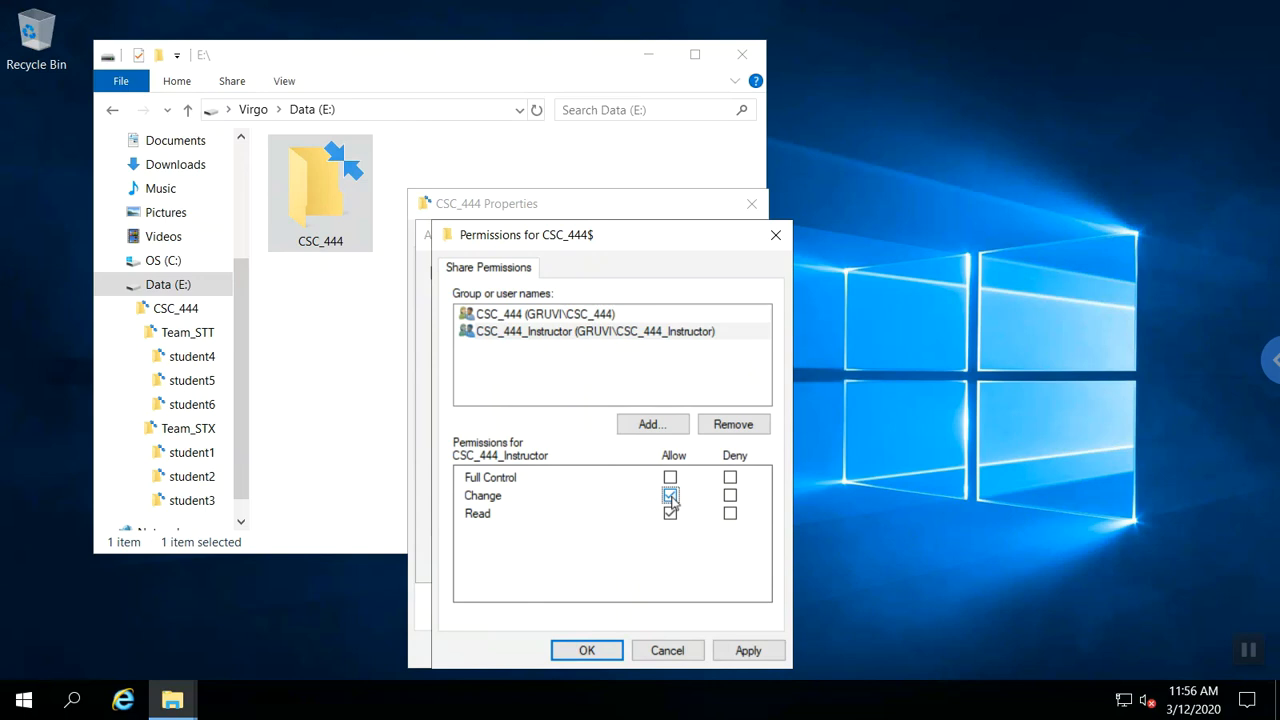
left_click(555, 318)
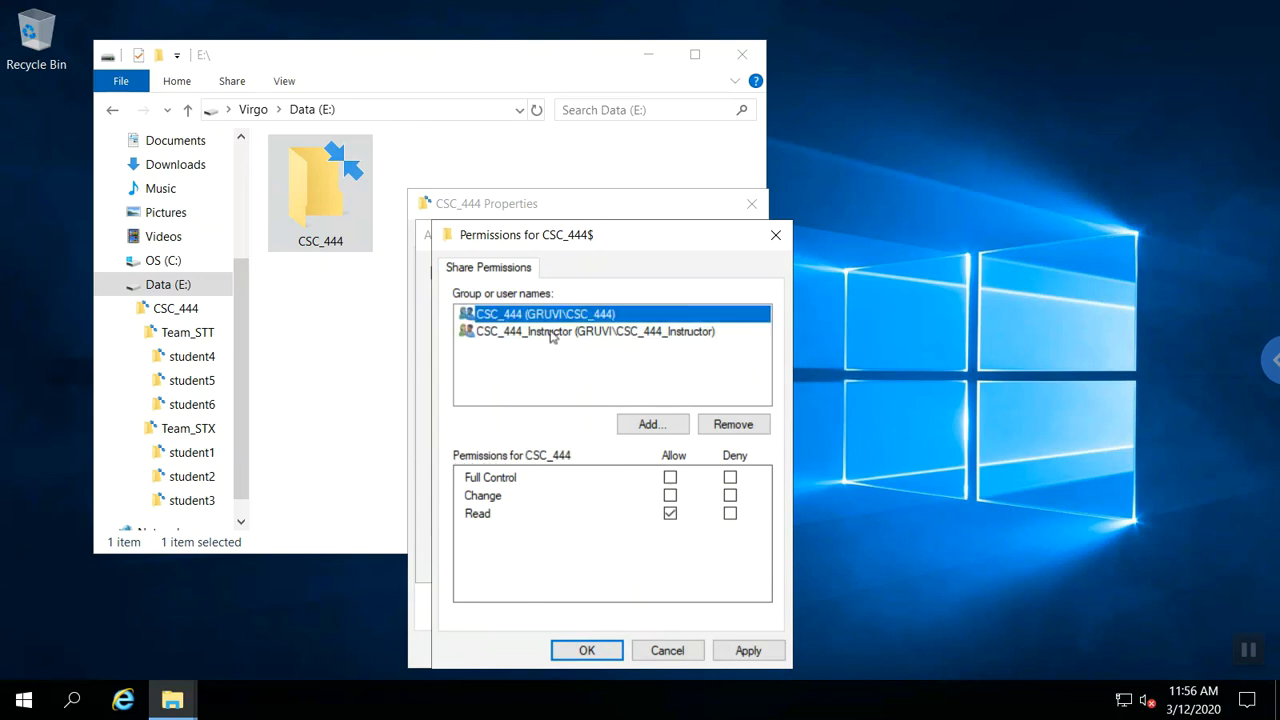
left_click(552, 333)
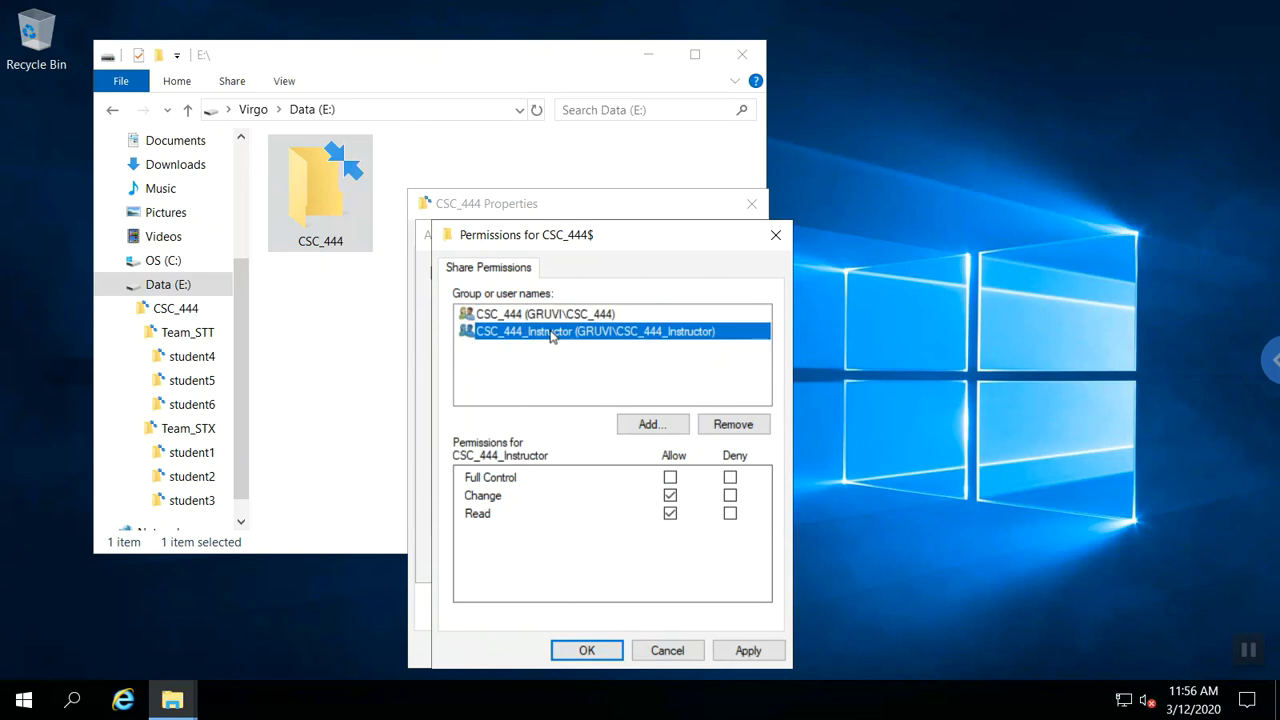
left_click(612, 649)
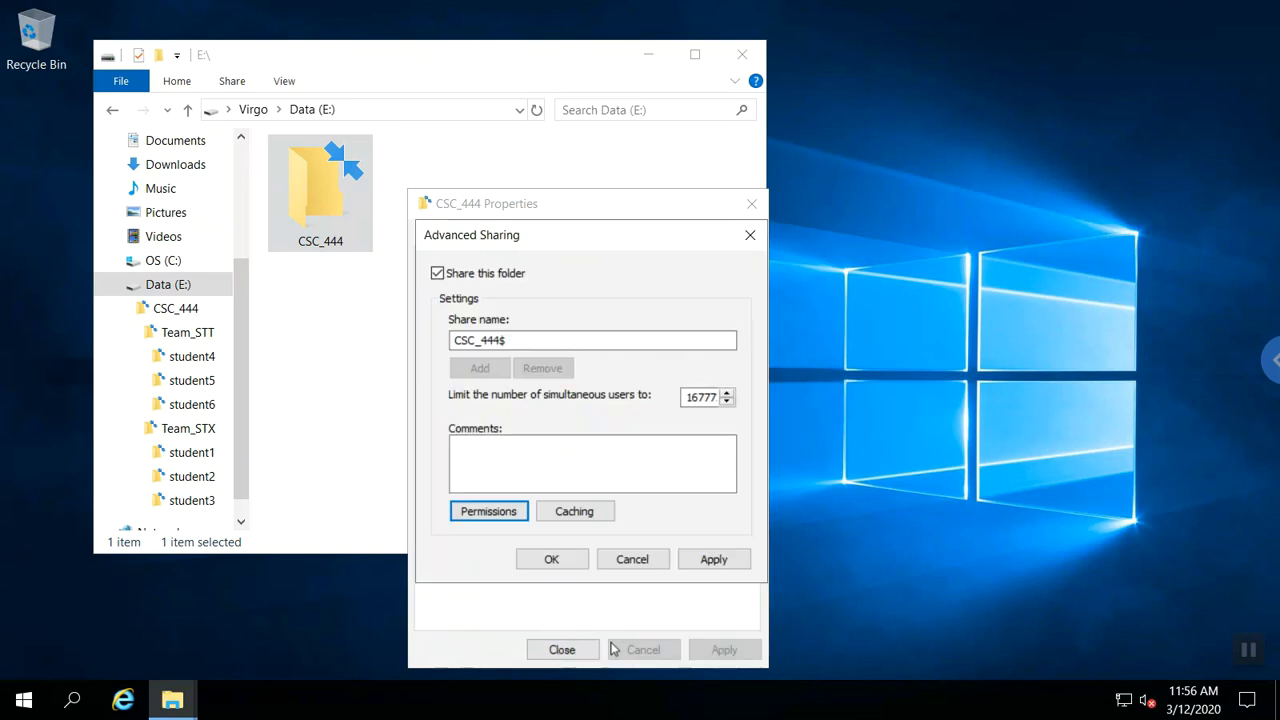
Confirm the CSC_444$ share, close Properties, and open CSC_444 past the access prompt.
left_click(570, 560)
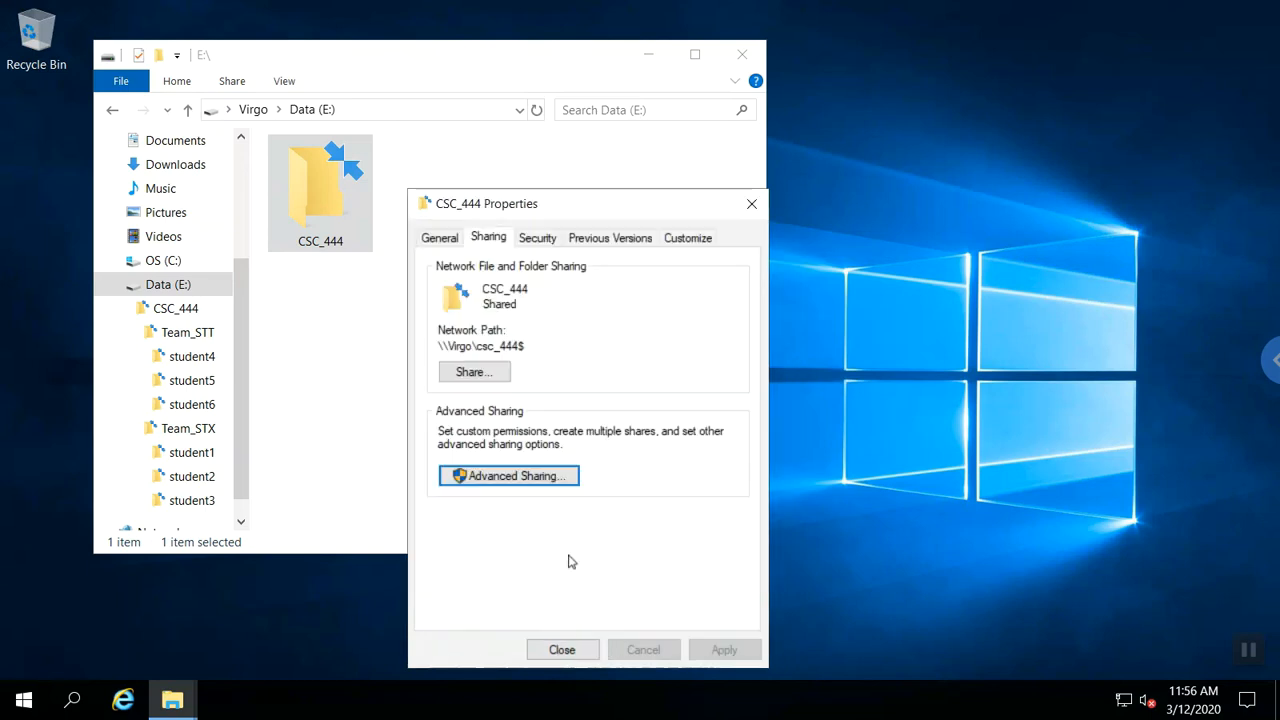
left_click(556, 649)
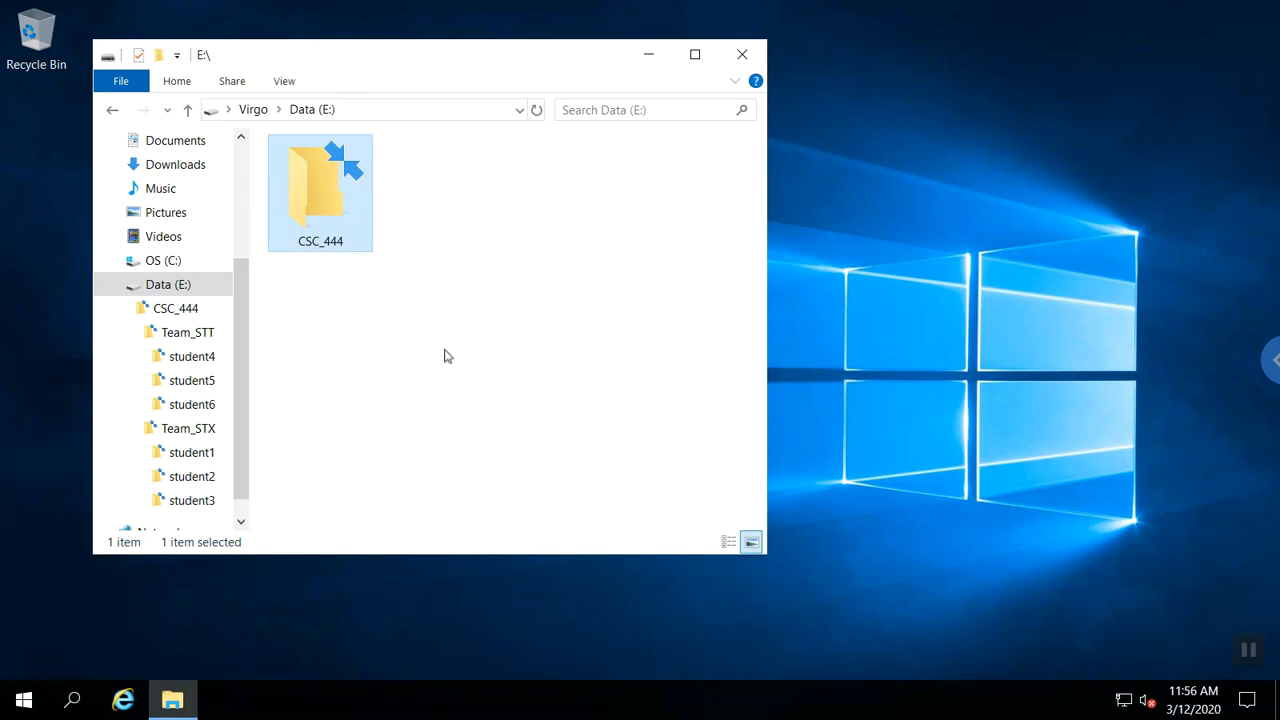
double_click(330, 216)
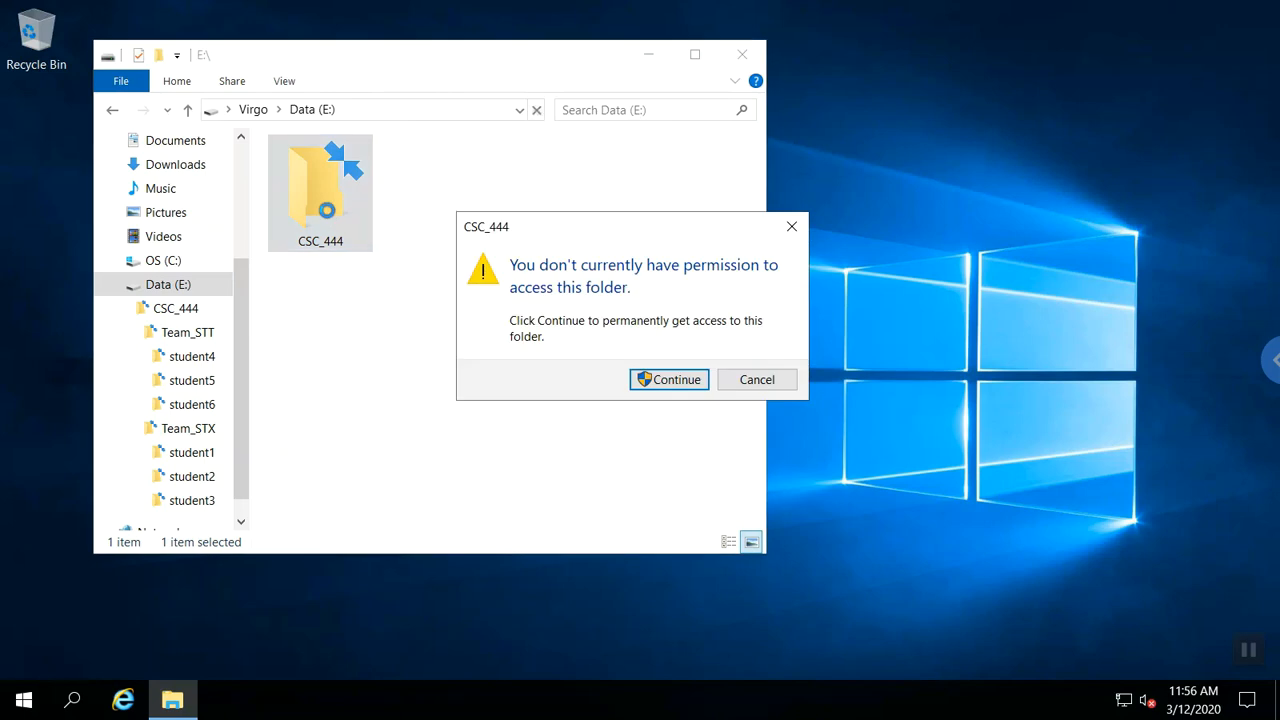
left_click(668, 381)
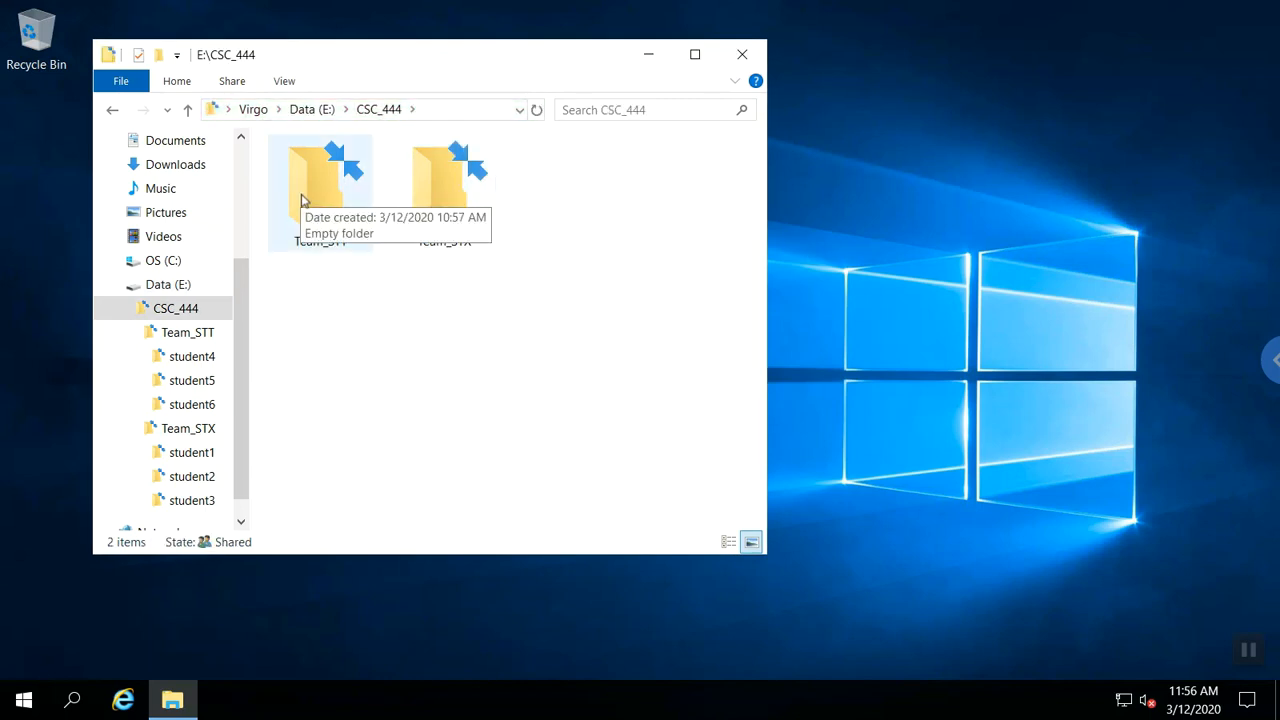
Open the share permissions of Team_STT's hidden Team_STT$ share.
right_click(301, 197)
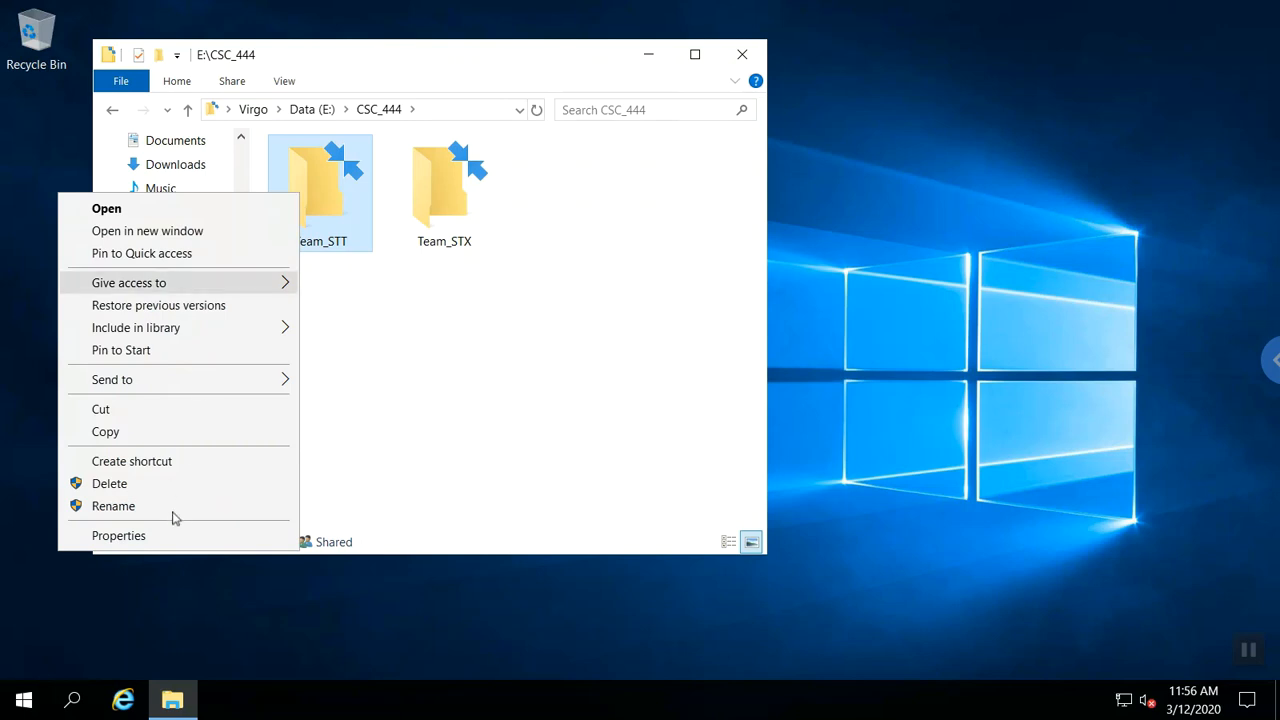
left_click(118, 536)
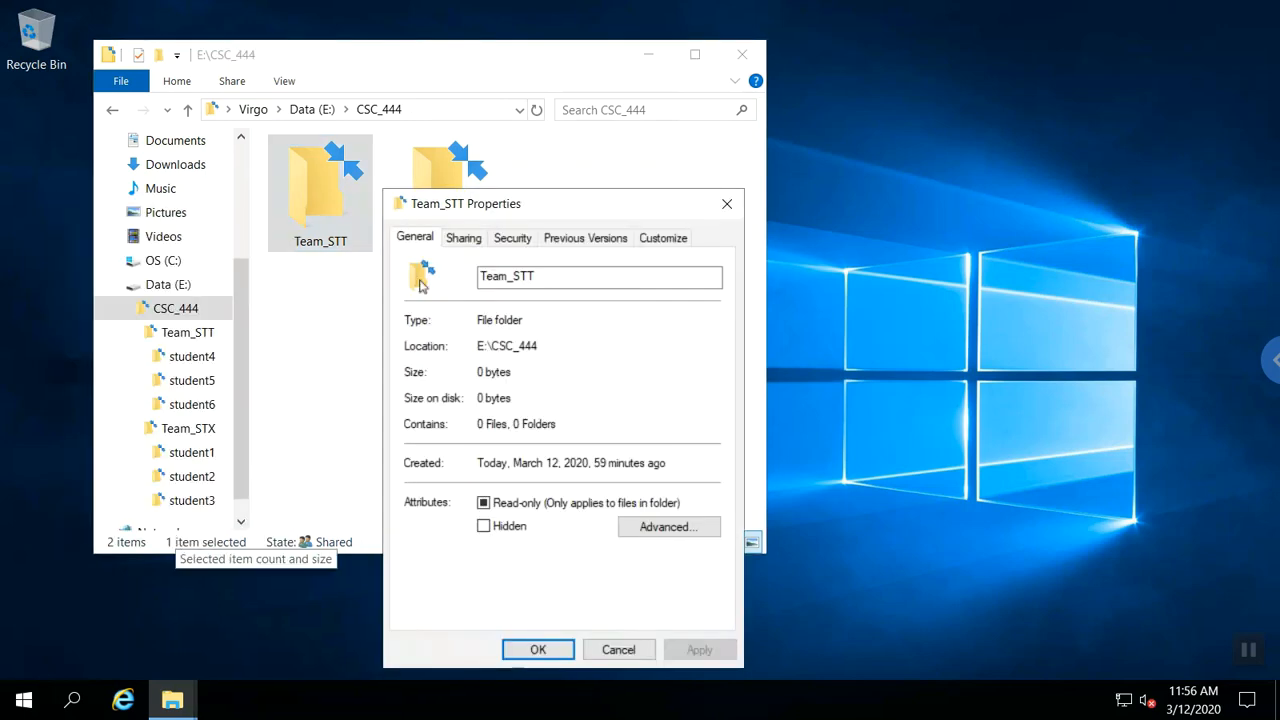
left_click(462, 241)
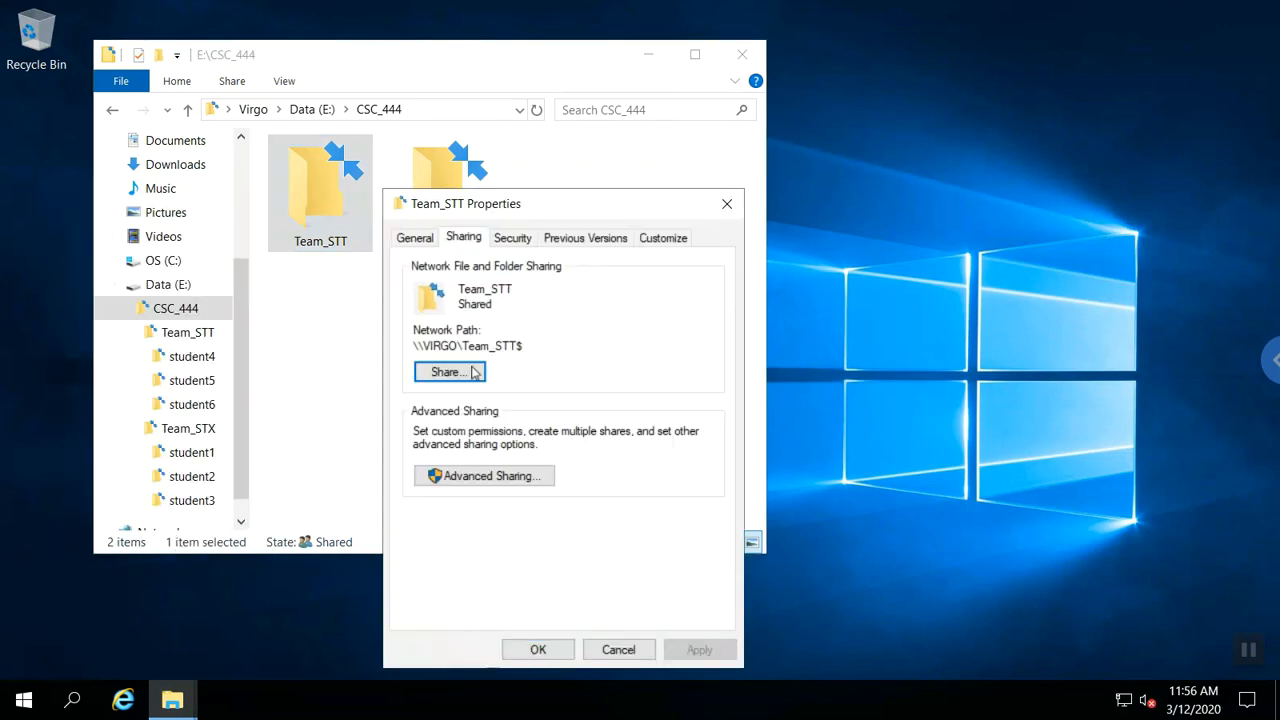
left_click(476, 490)
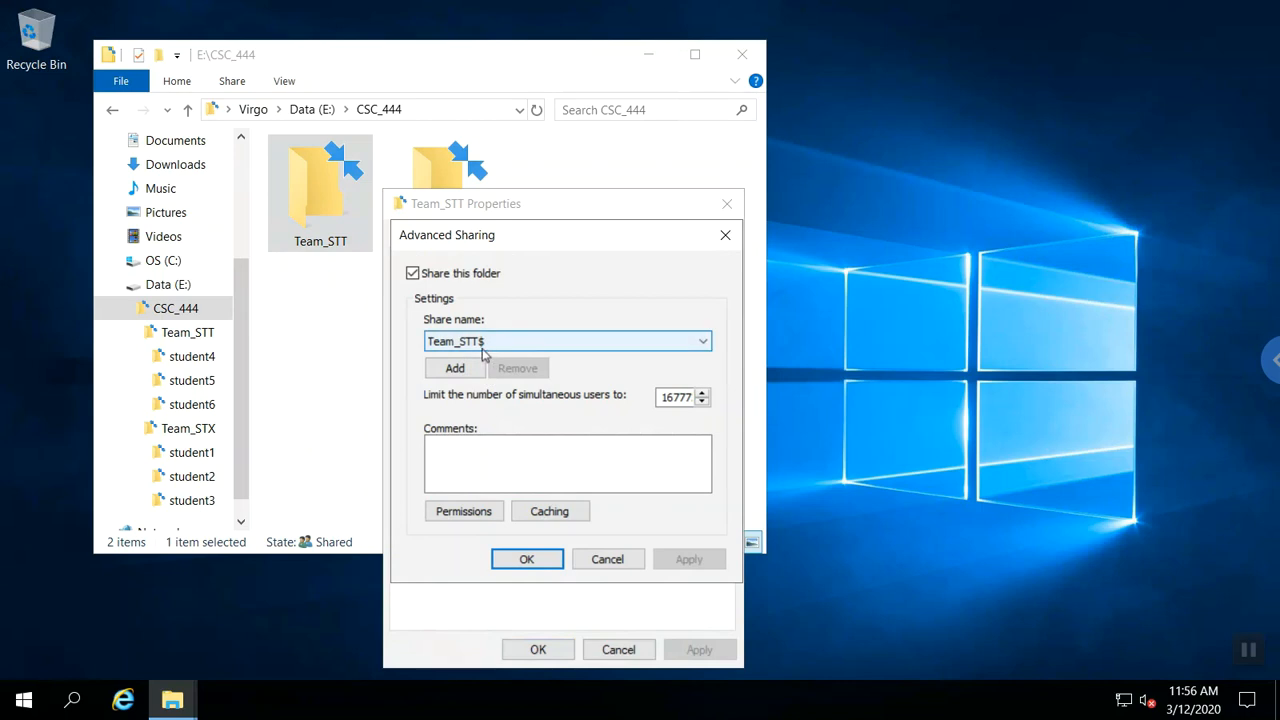
left_click(486, 513)
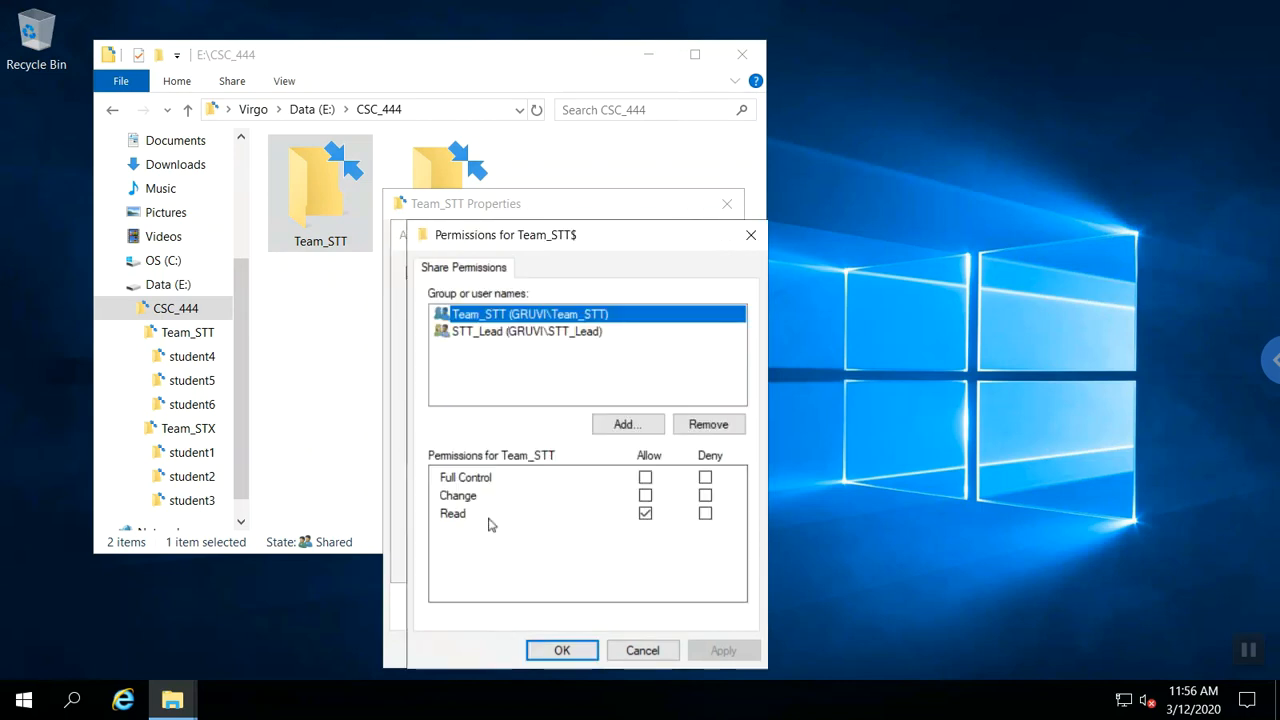
Add CSC_444_Instructor to the Team_STT$ share with Allow Change.
left_click(533, 339)
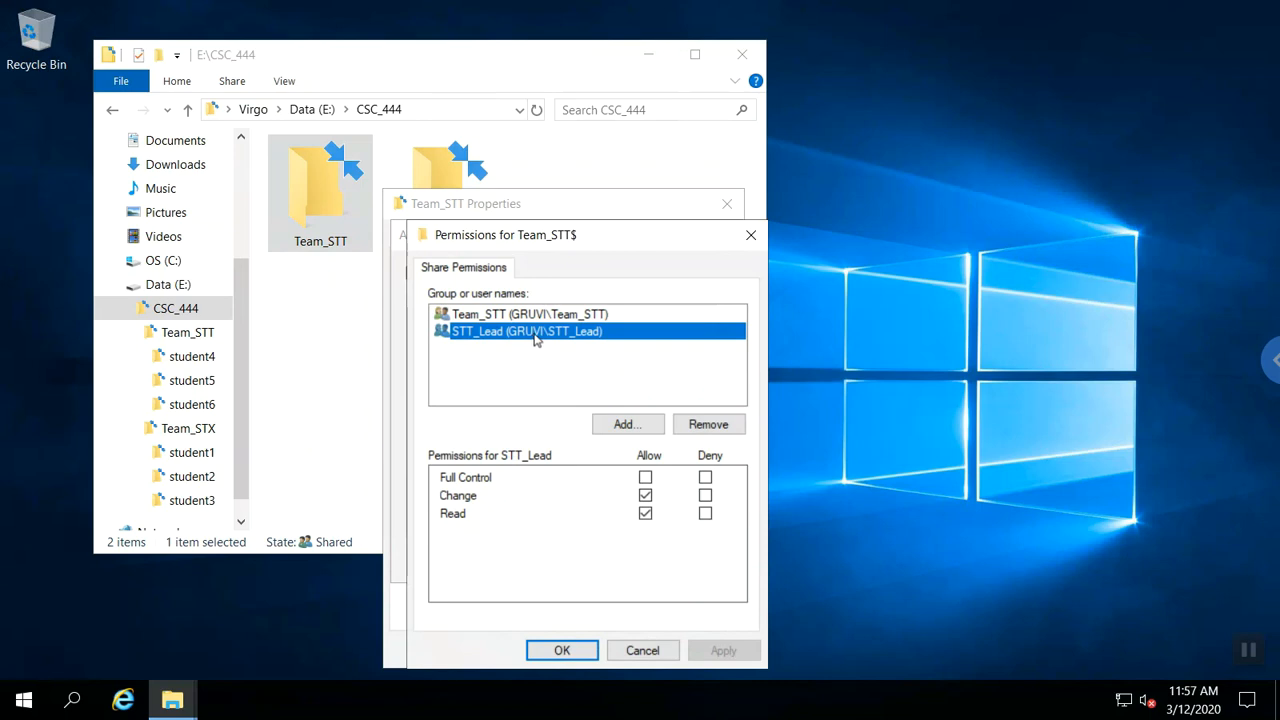
left_click(640, 423)
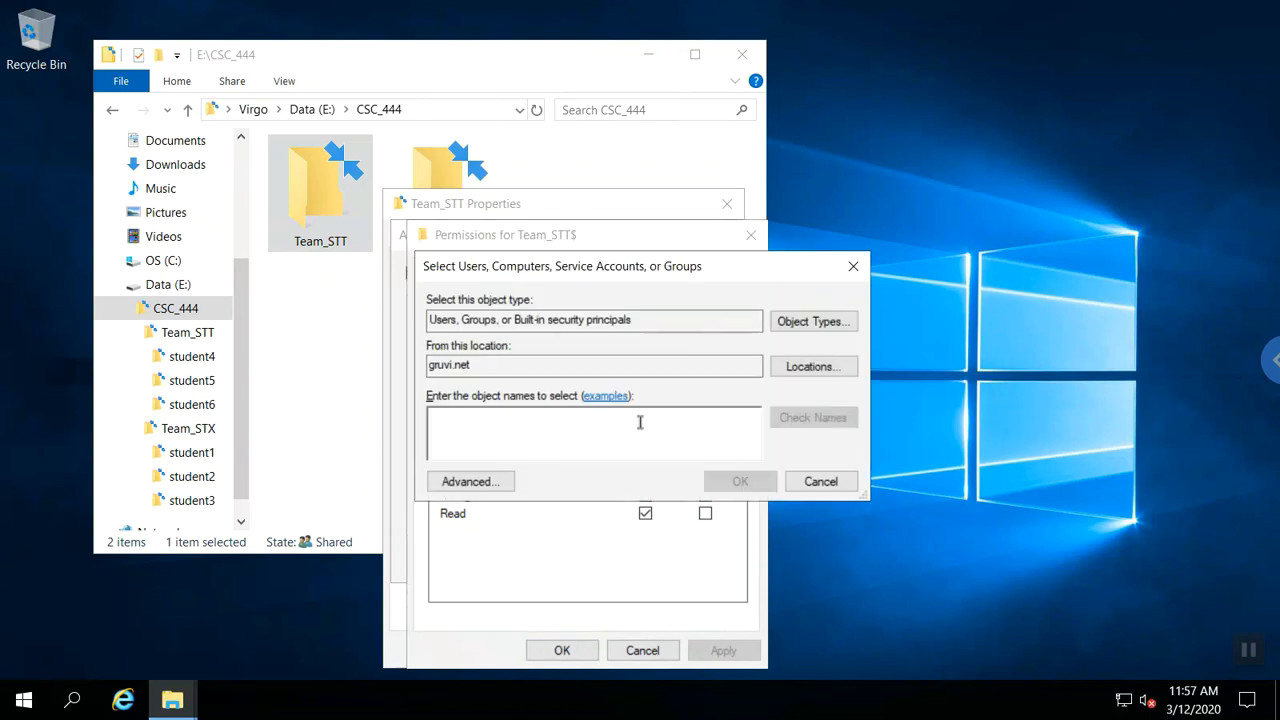
type("csc")
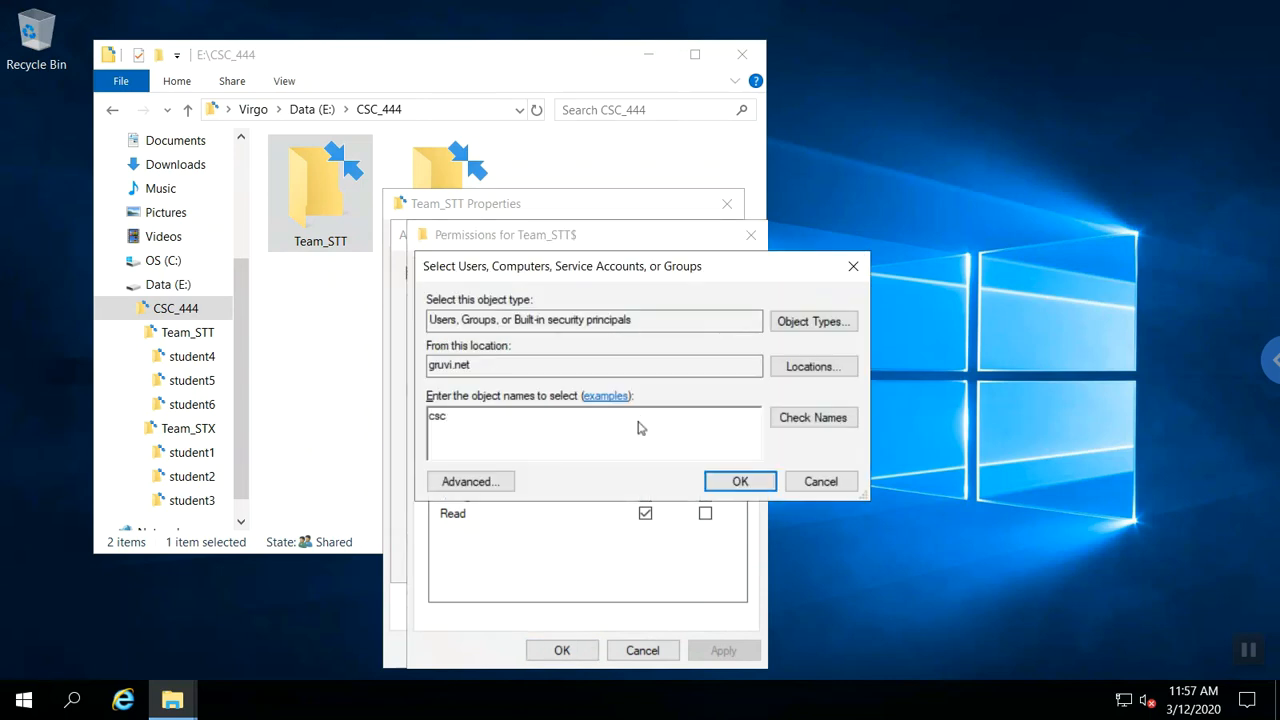
type("_instr")
key("BackSpace")
key("BackSpace")
key("BackSpace")
key("BackSpace")
key("BackSpace")
type("444_instructor")
key("Return")
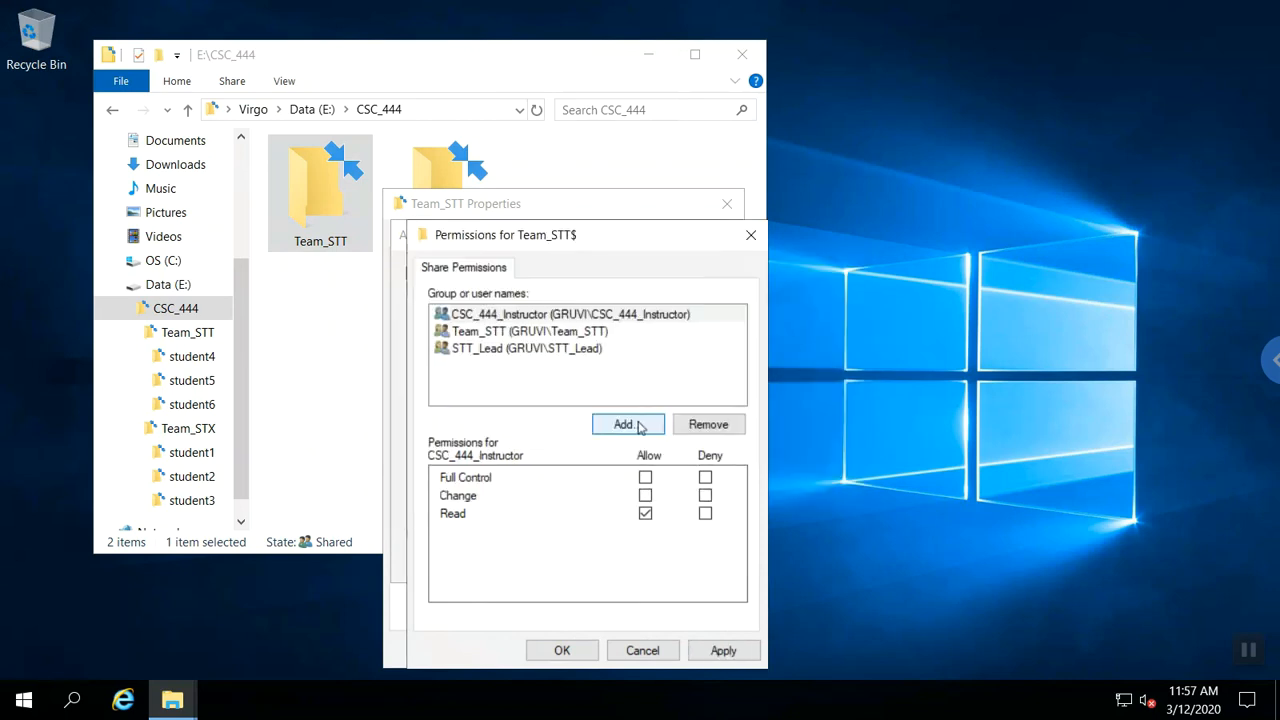
left_click(586, 316)
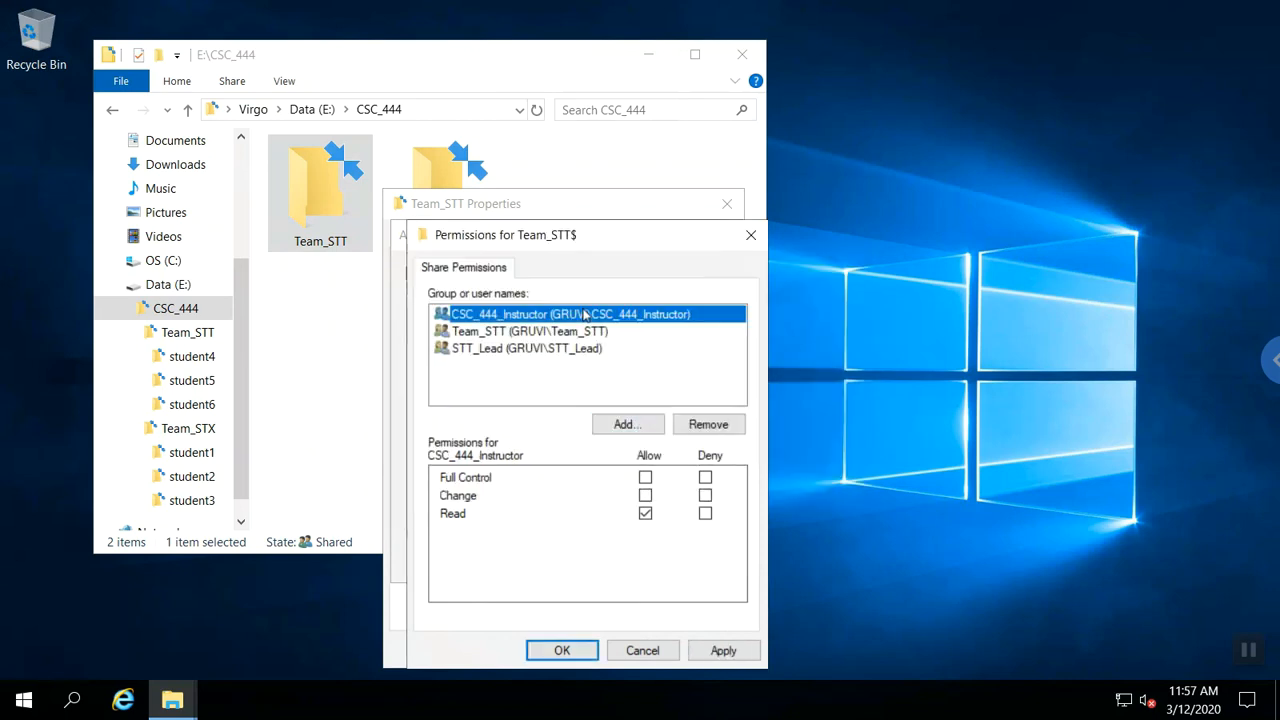
left_click(646, 497)
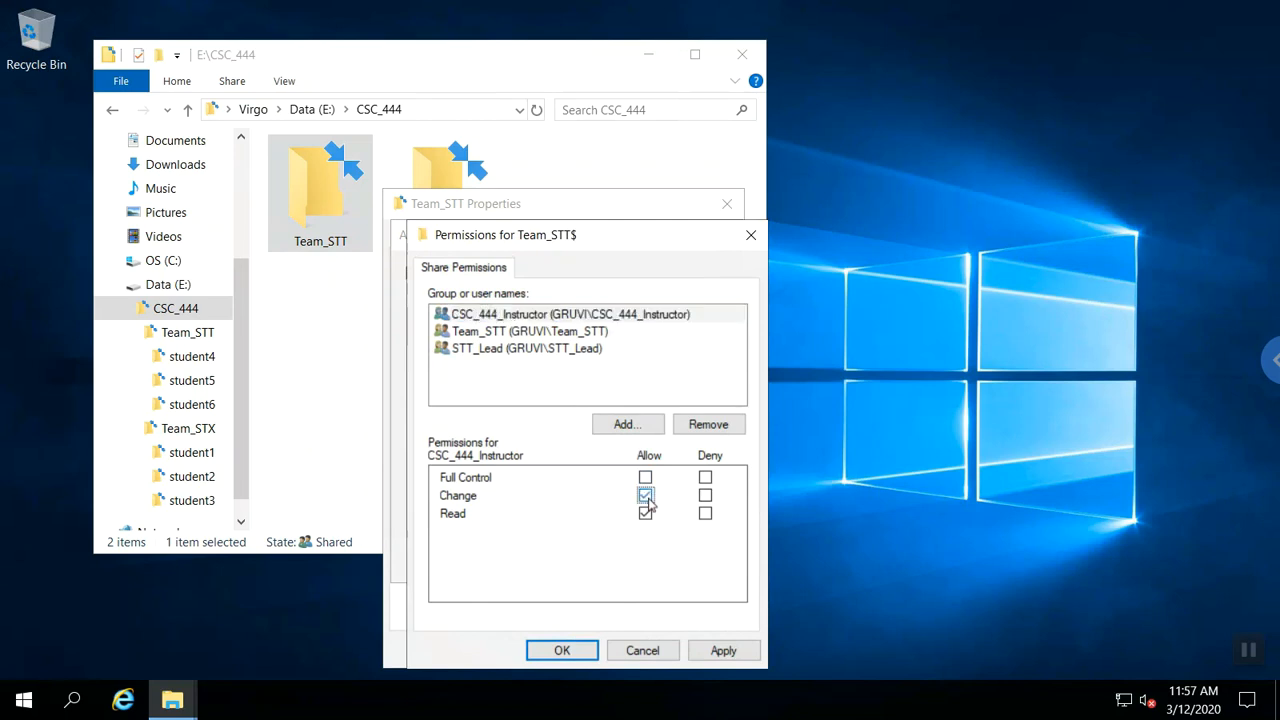
Review the STT_Lead and Team_STT entries, then apply the permissions and close Properties.
left_click(555, 350)
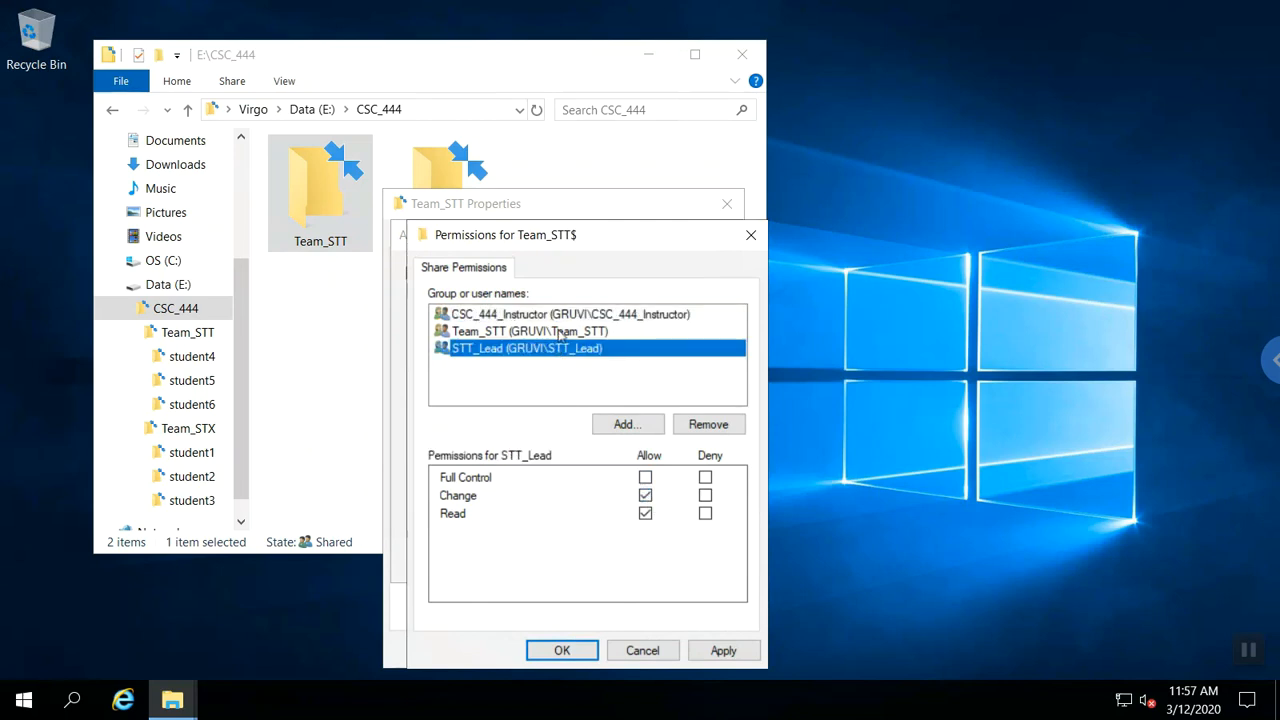
left_click(560, 333)
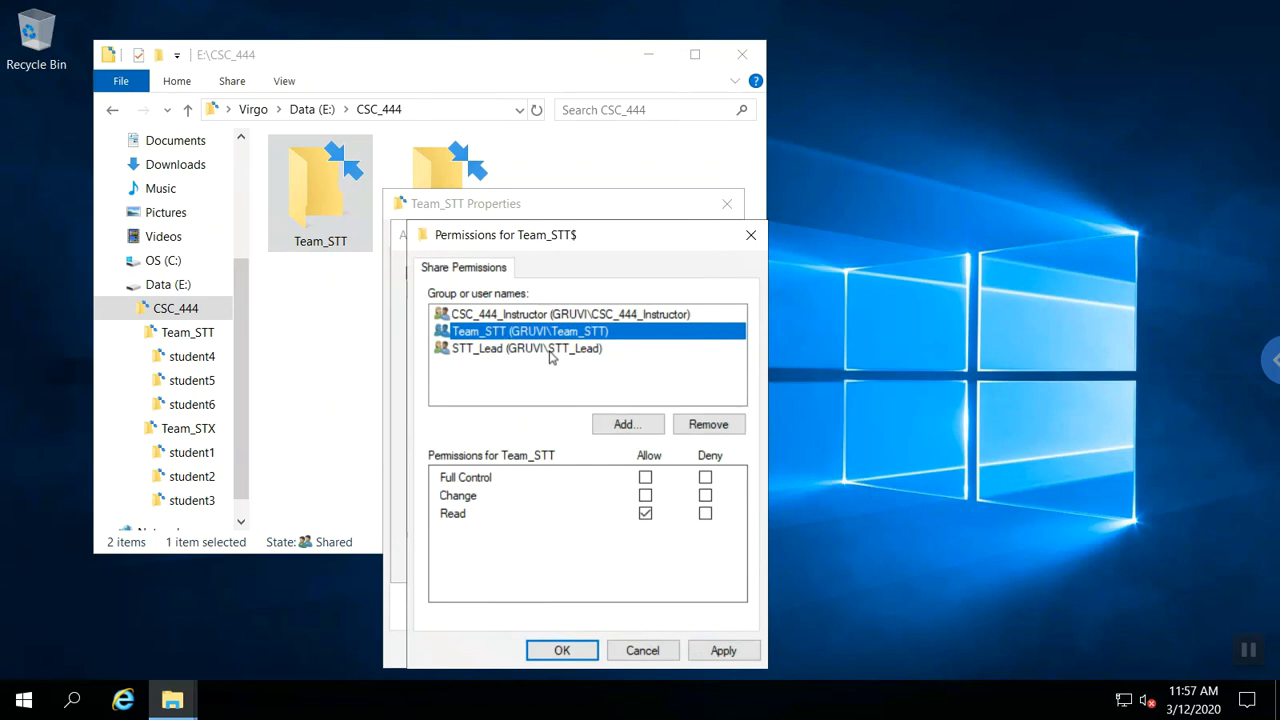
left_click(571, 651)
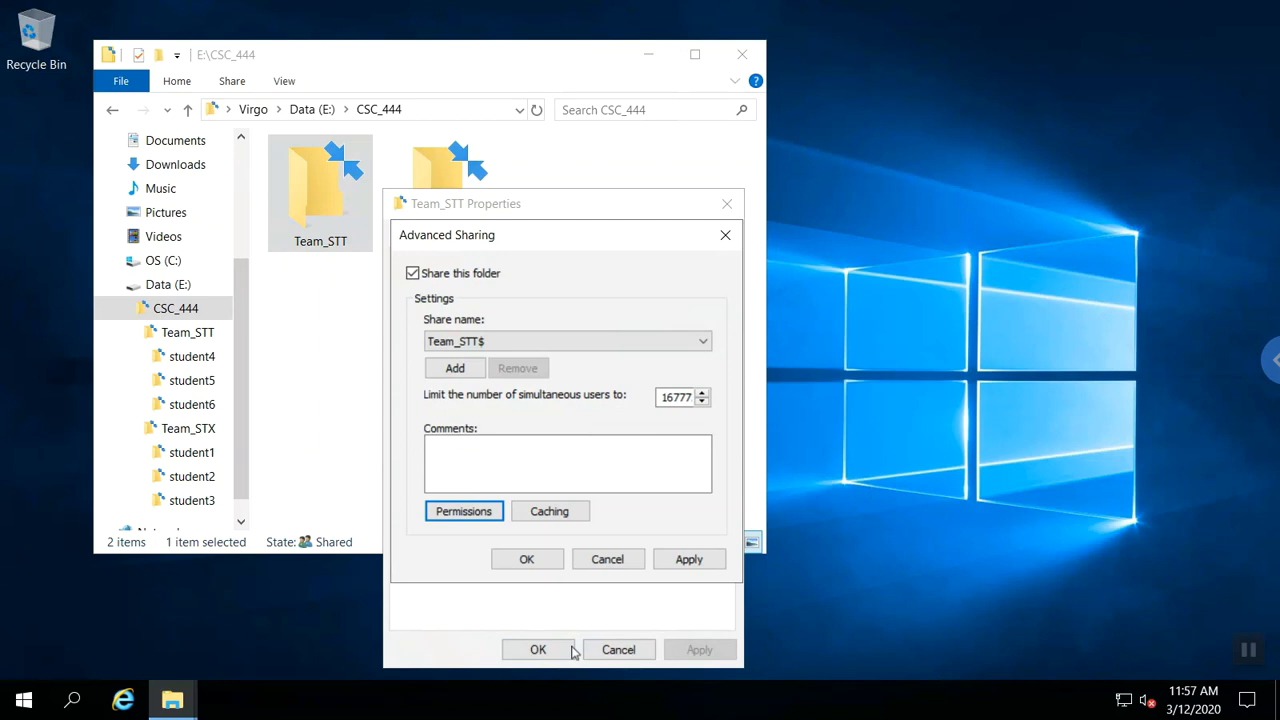
left_click(537, 562)
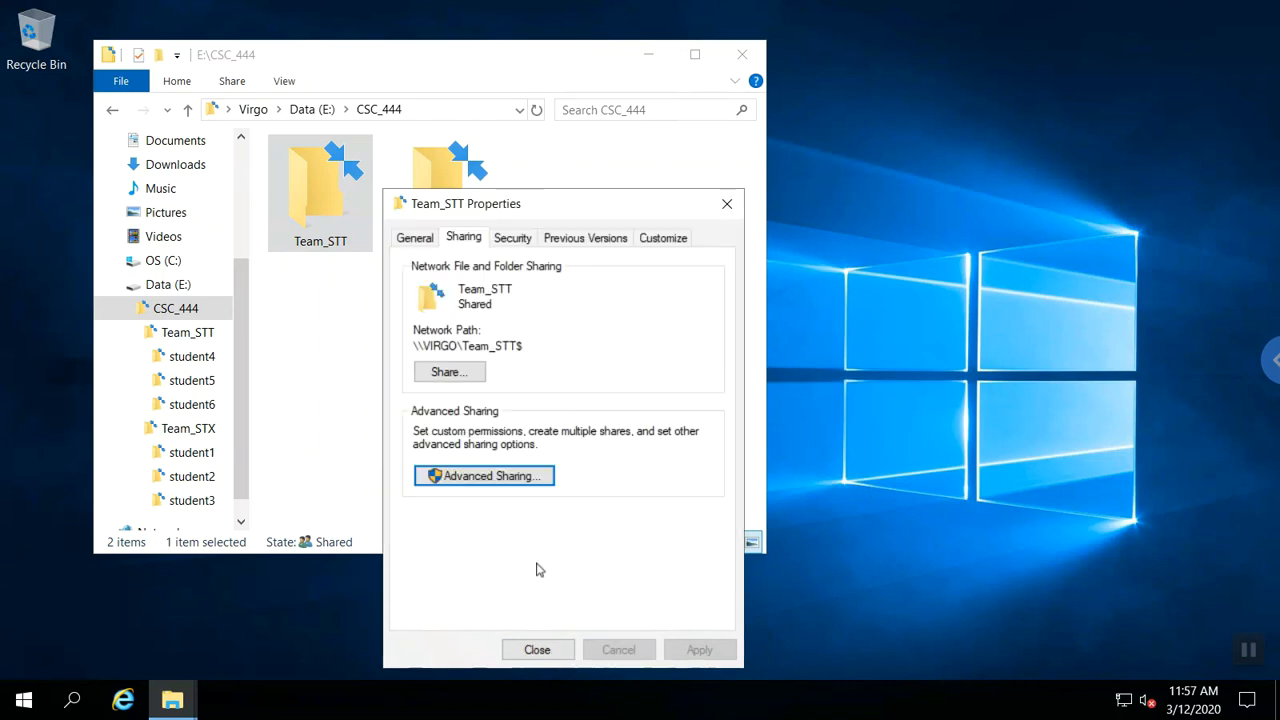
left_click(537, 649)
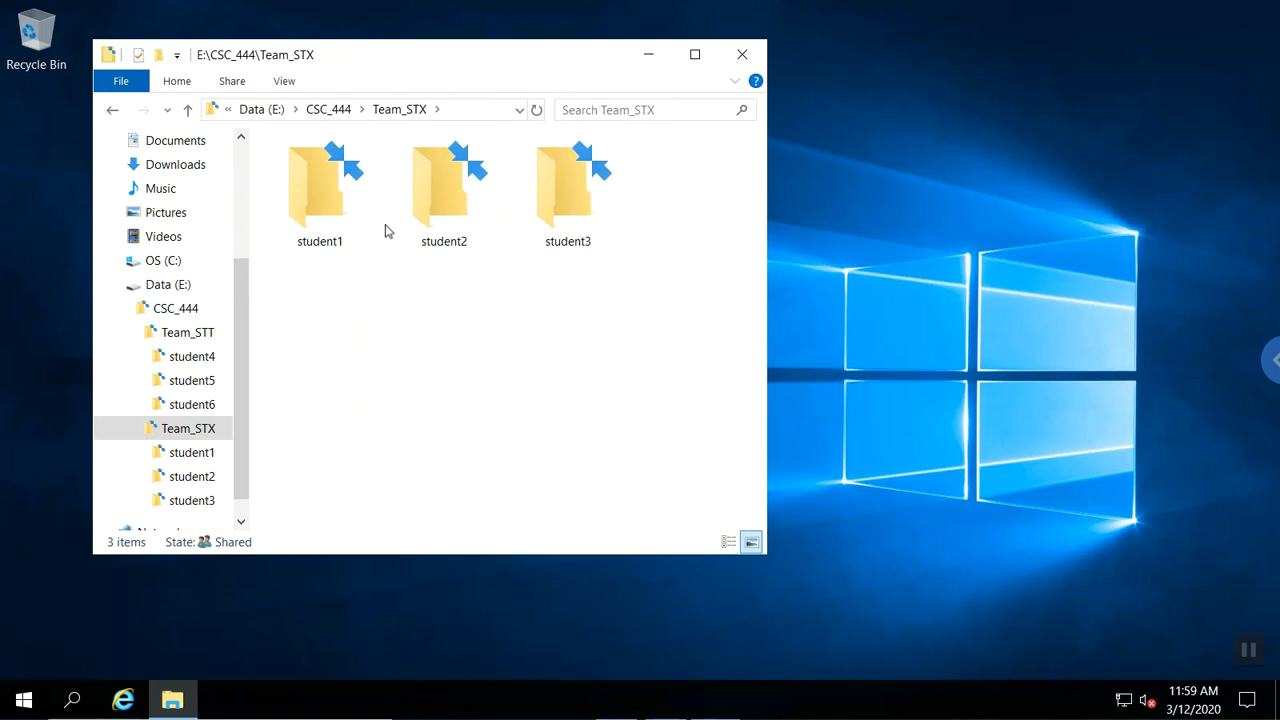
Review the student1$ share permissions and close student1's Properties.
right_click(326, 190)
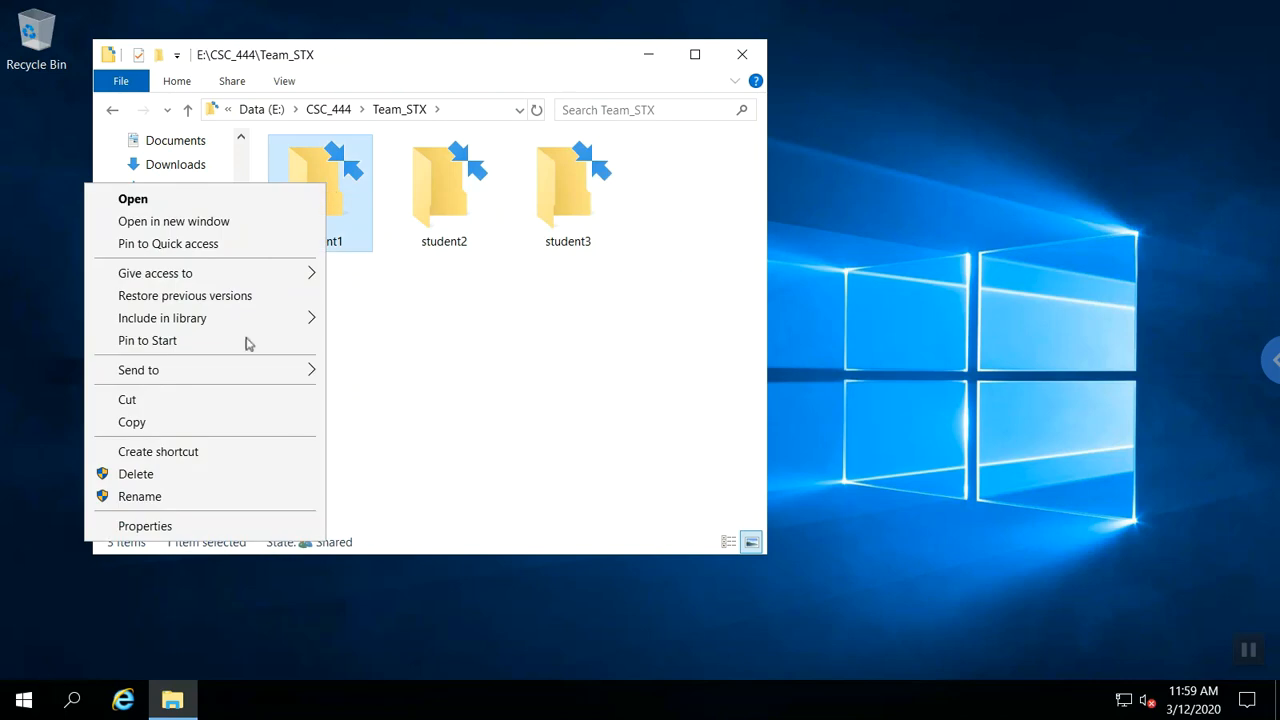
left_click(229, 525)
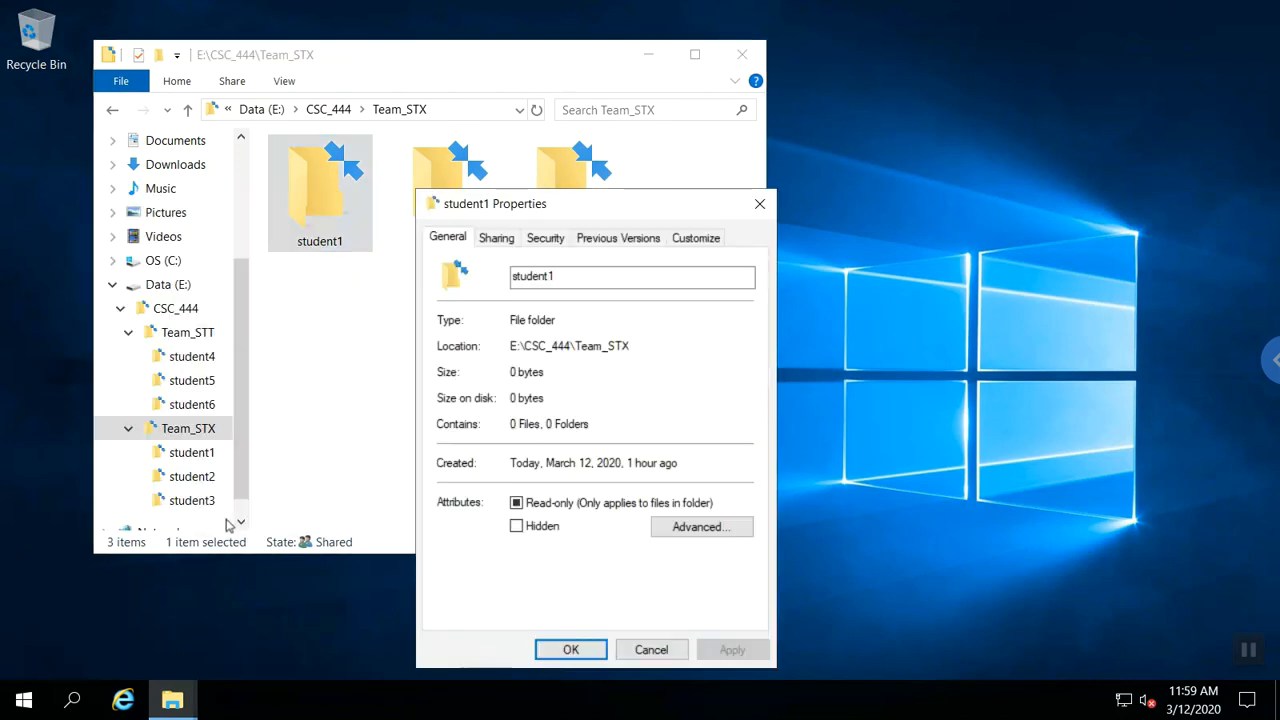
left_click(496, 238)
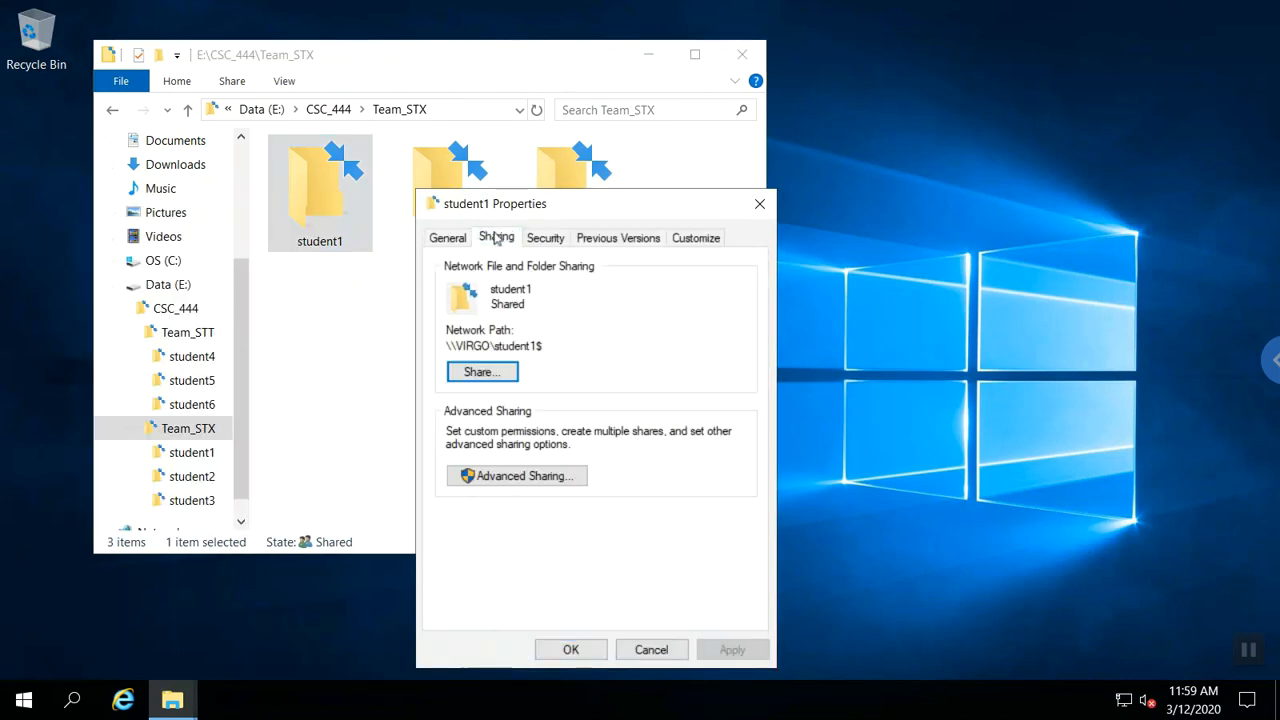
left_click(499, 477)
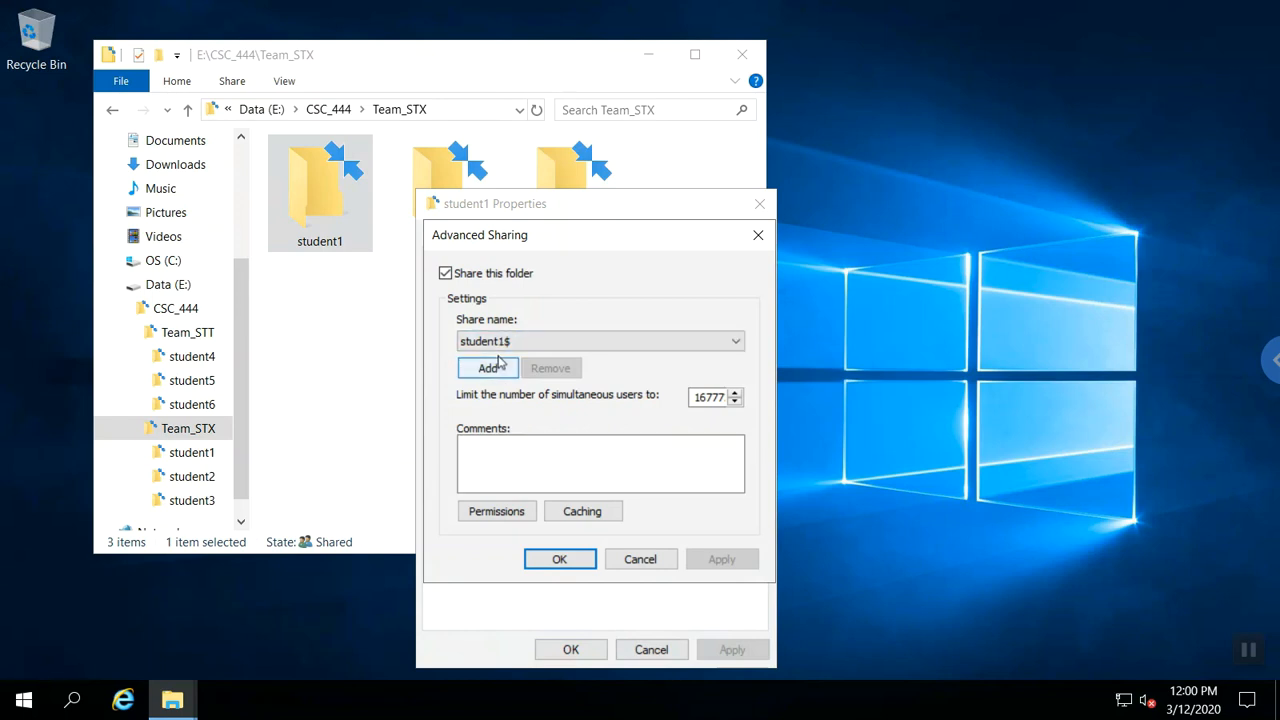
left_click(497, 511)
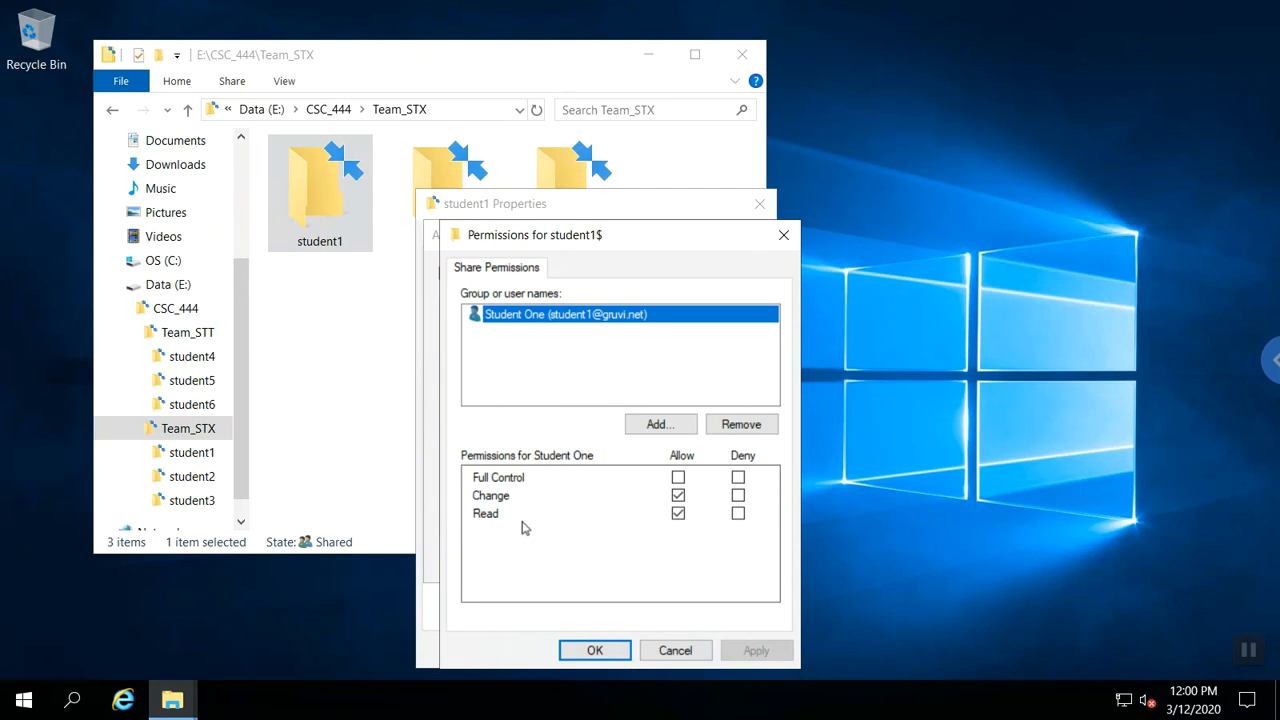
left_click(575, 650)
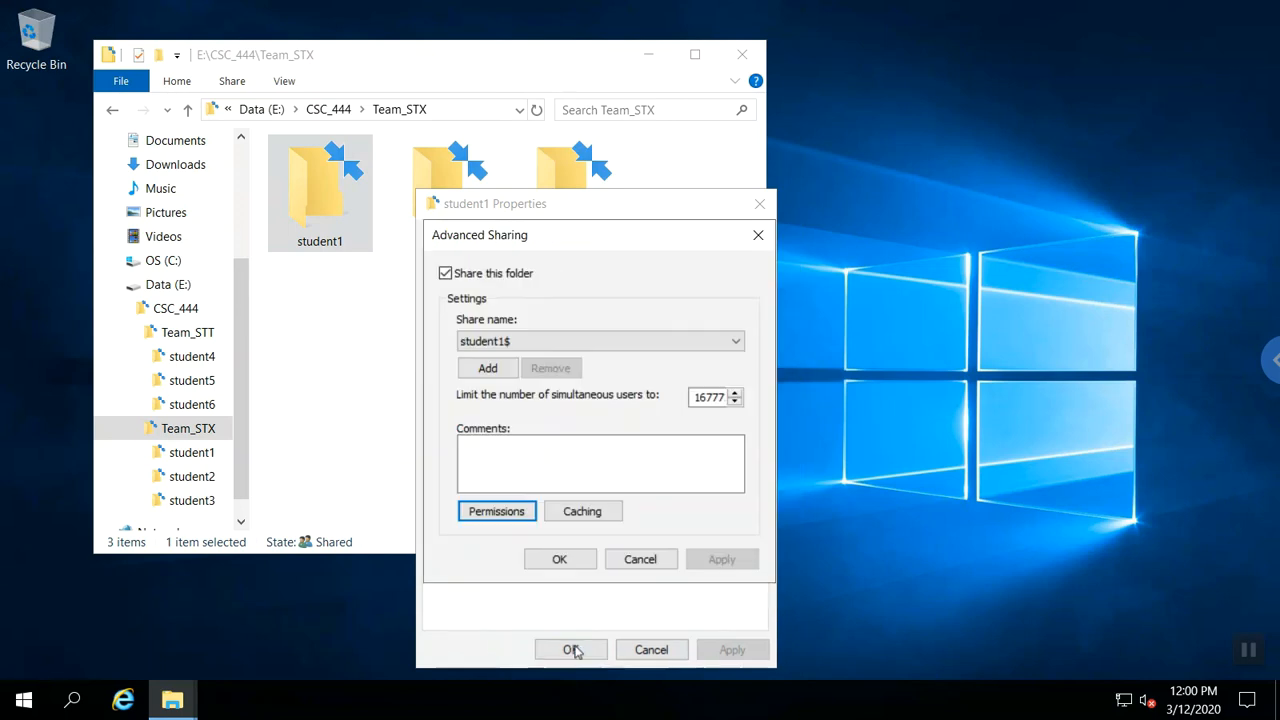
left_click(574, 566)
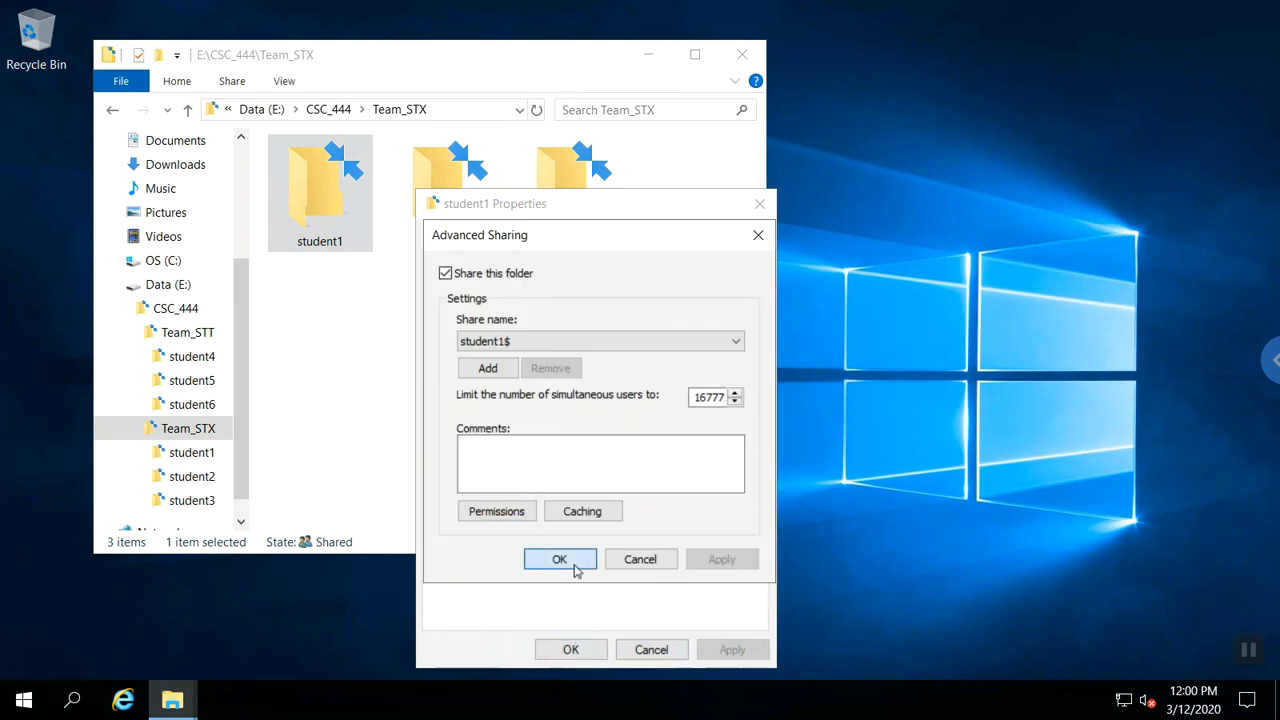
left_click(574, 650)
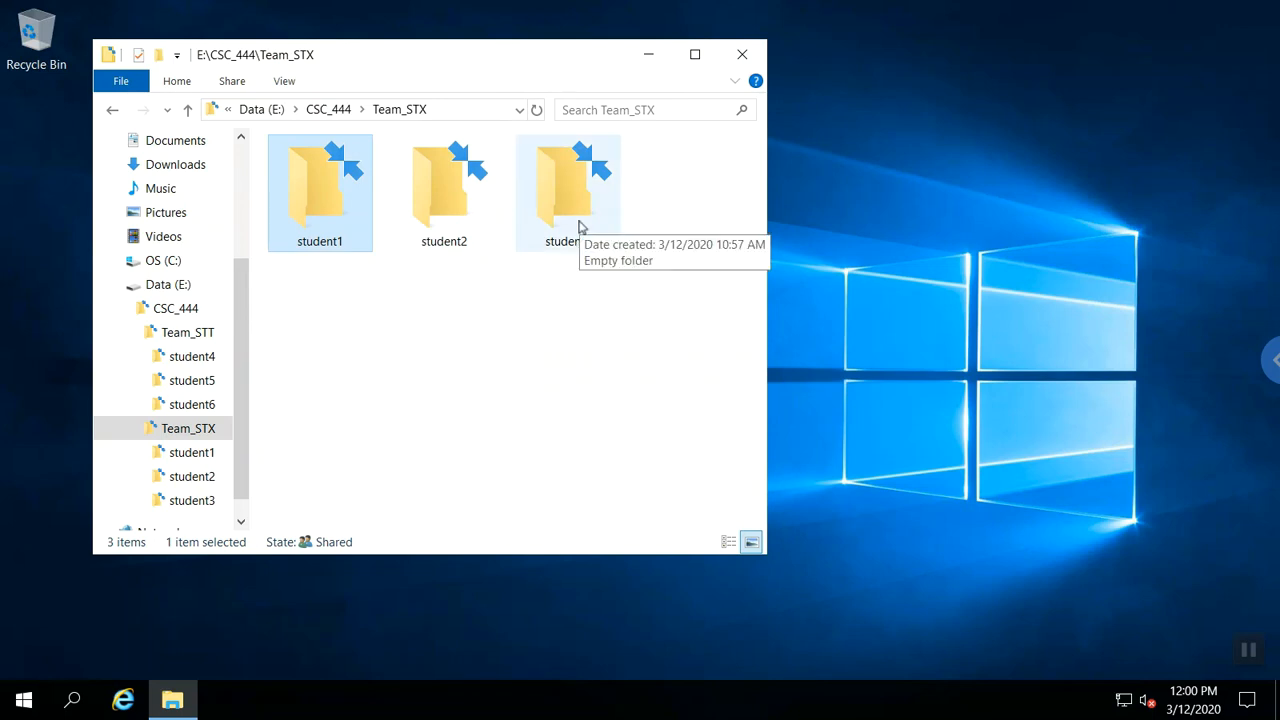
Check student3 is shared as \\VIRGO\student3$, cancel, and close the Team_STX window.
left_click(579, 227)
right_click(579, 227)
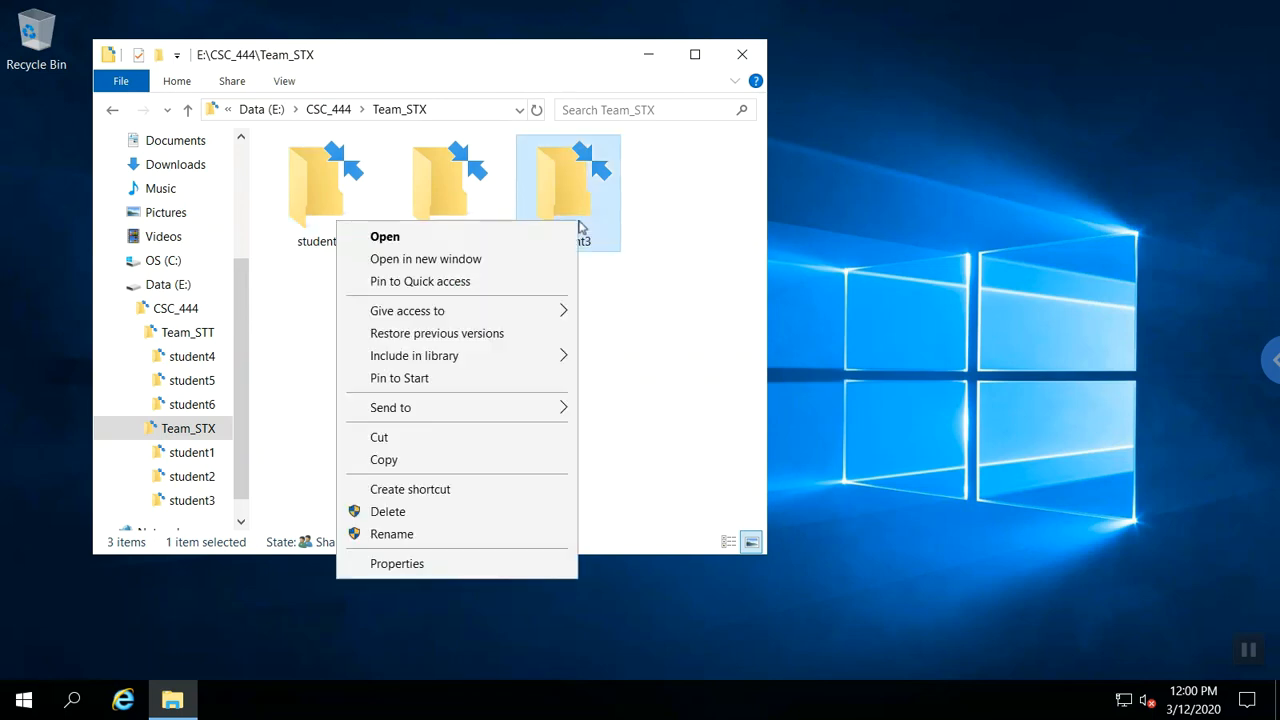
left_click(421, 566)
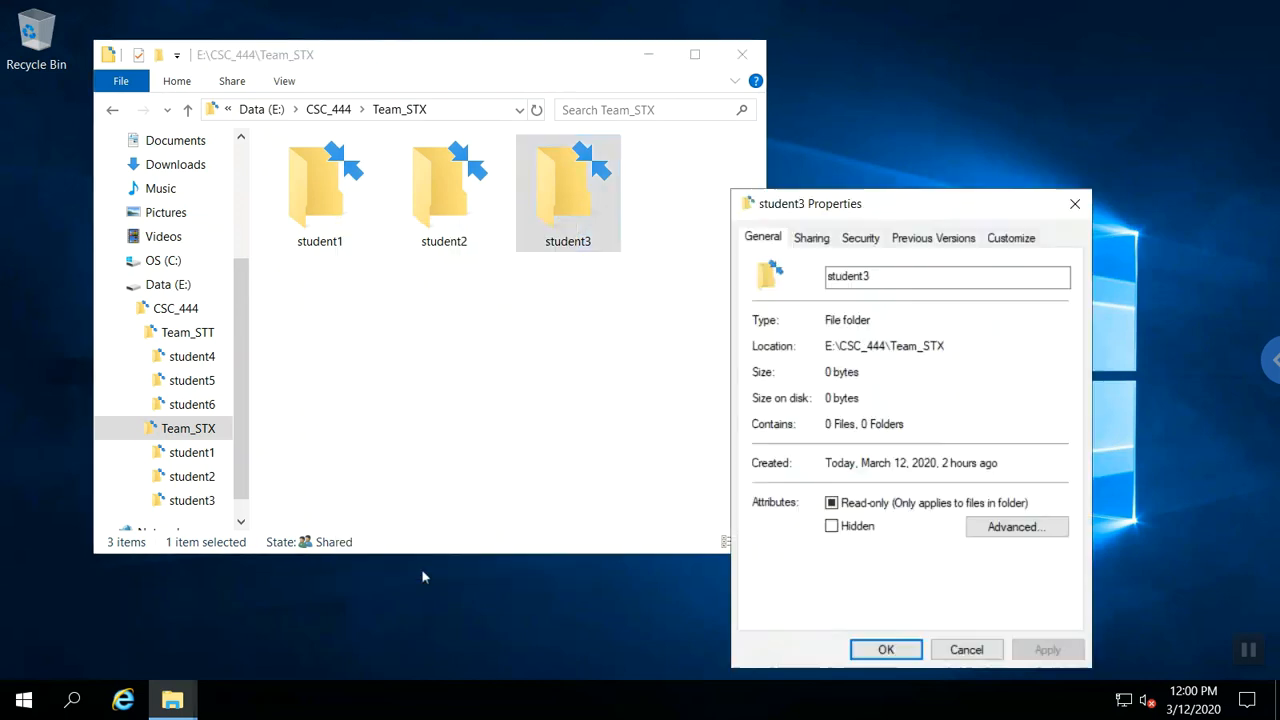
left_click(803, 238)
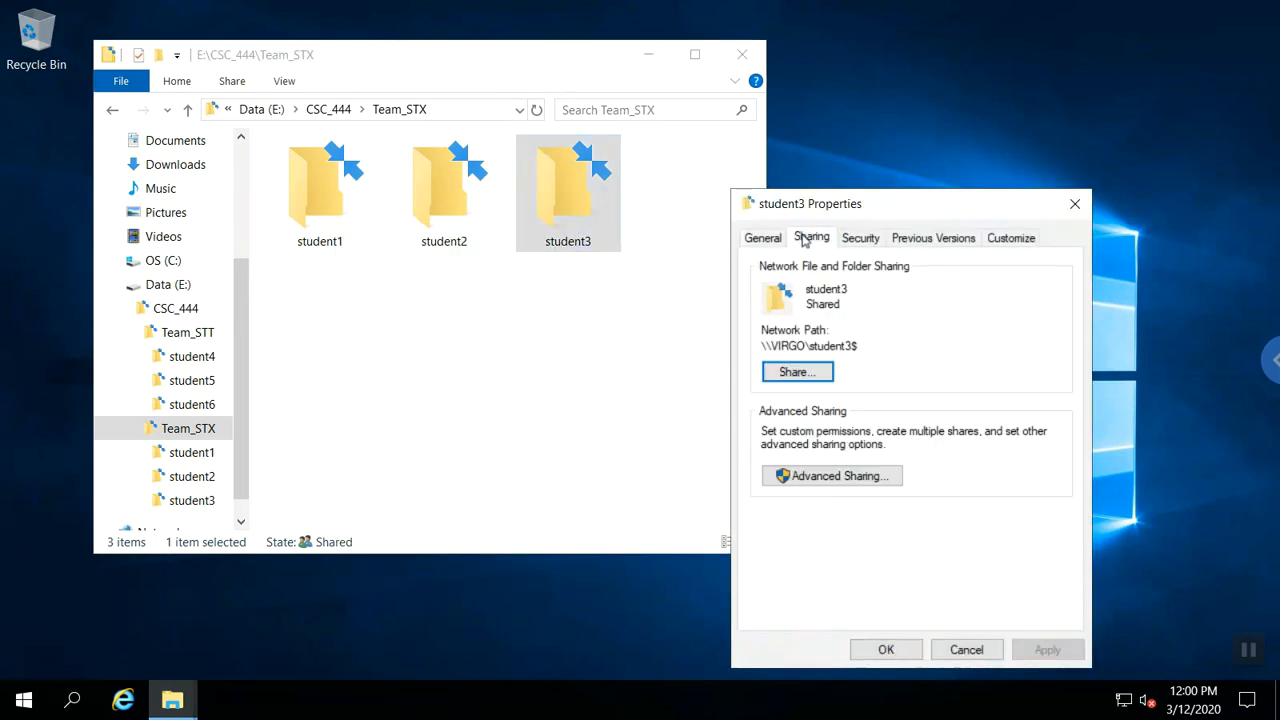
left_click(958, 649)
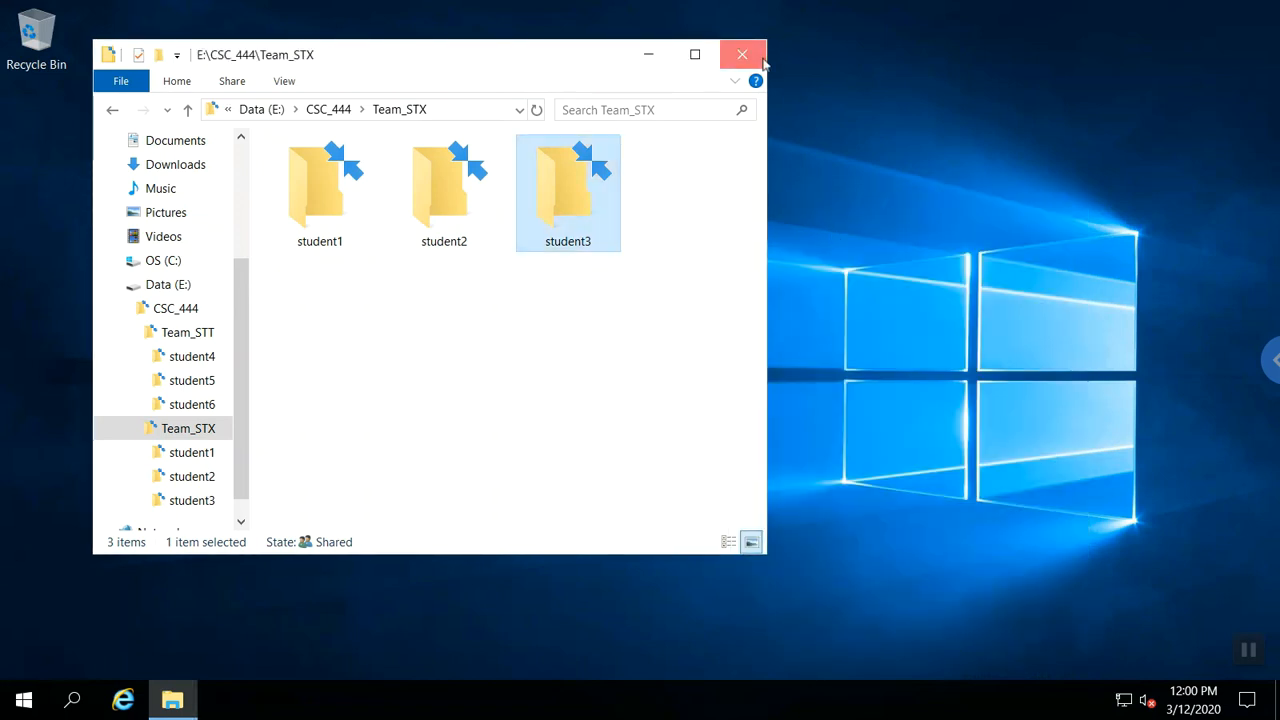
left_click(755, 60)
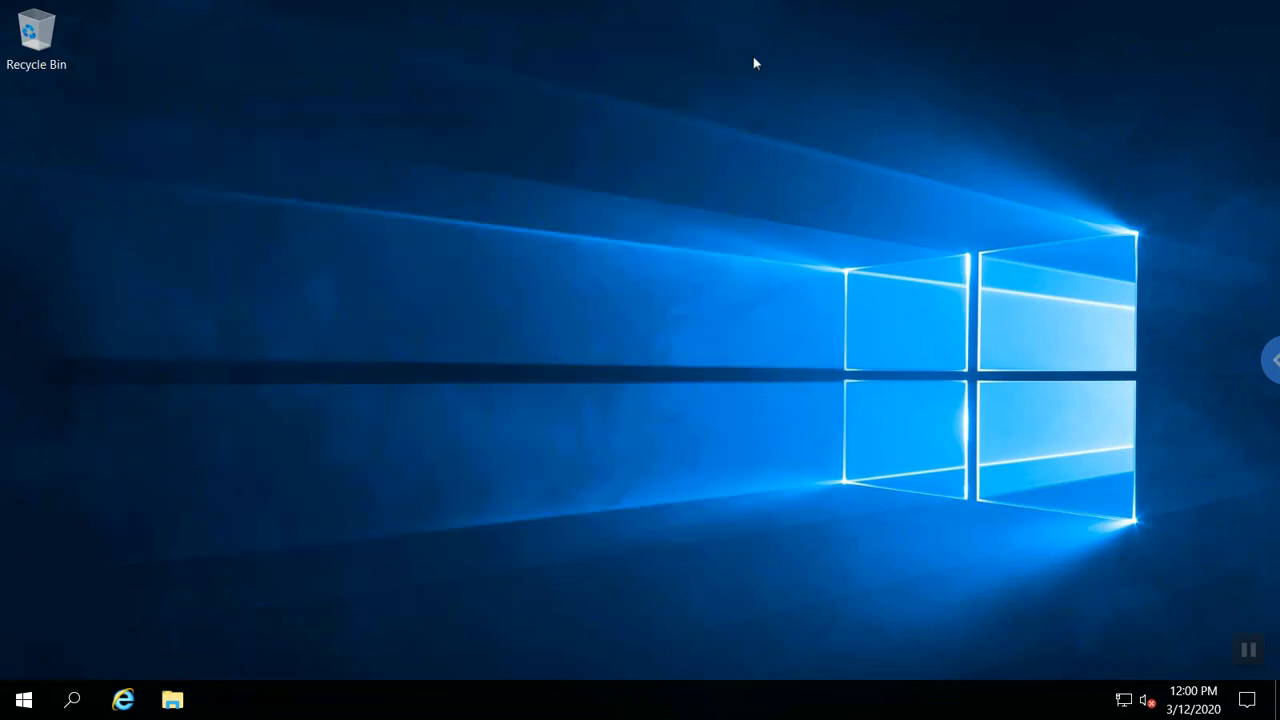
Launch Server Manager, list the nine shares under File and Storage Services, then close it.
left_click(25, 700)
left_click(345, 200)
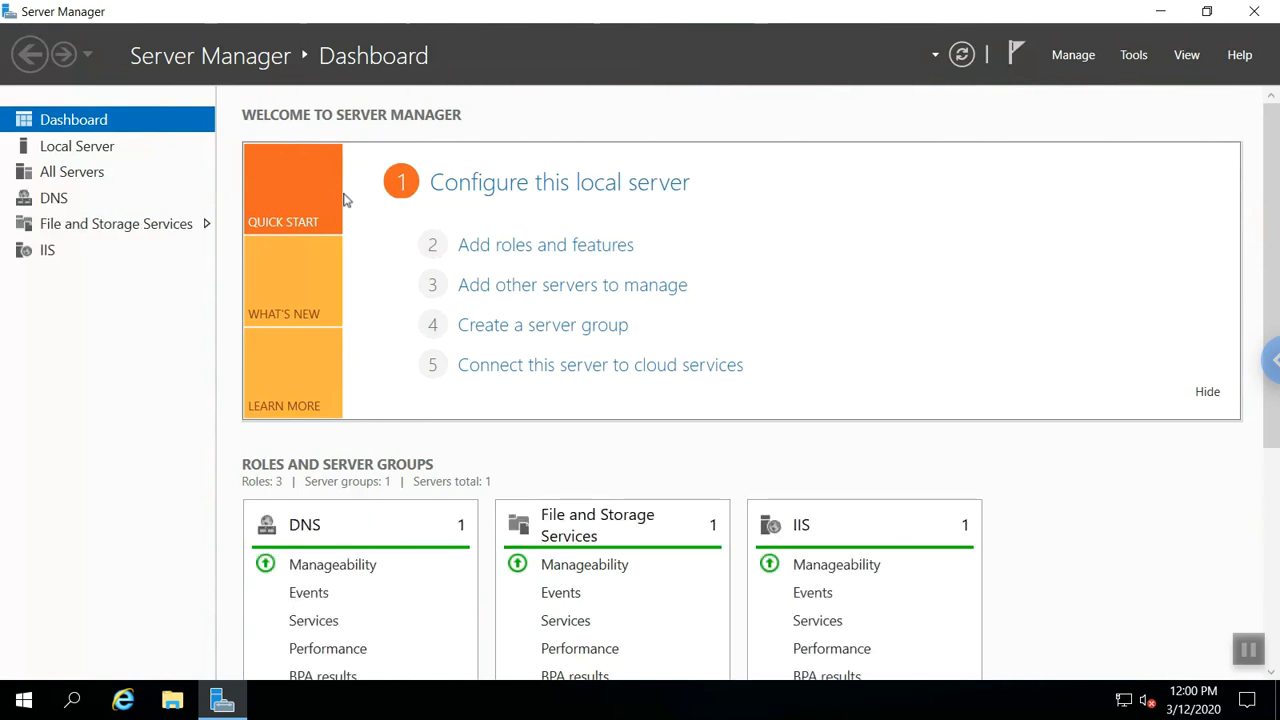
left_click(114, 234)
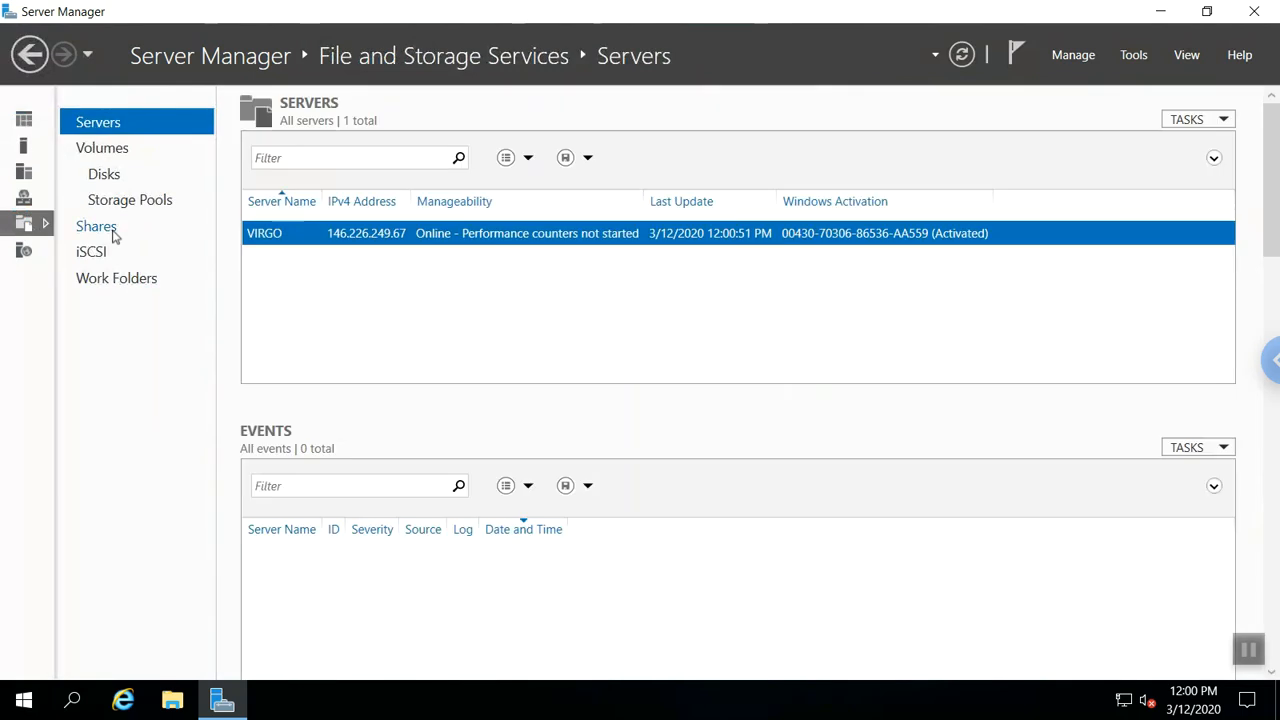
left_click(96, 226)
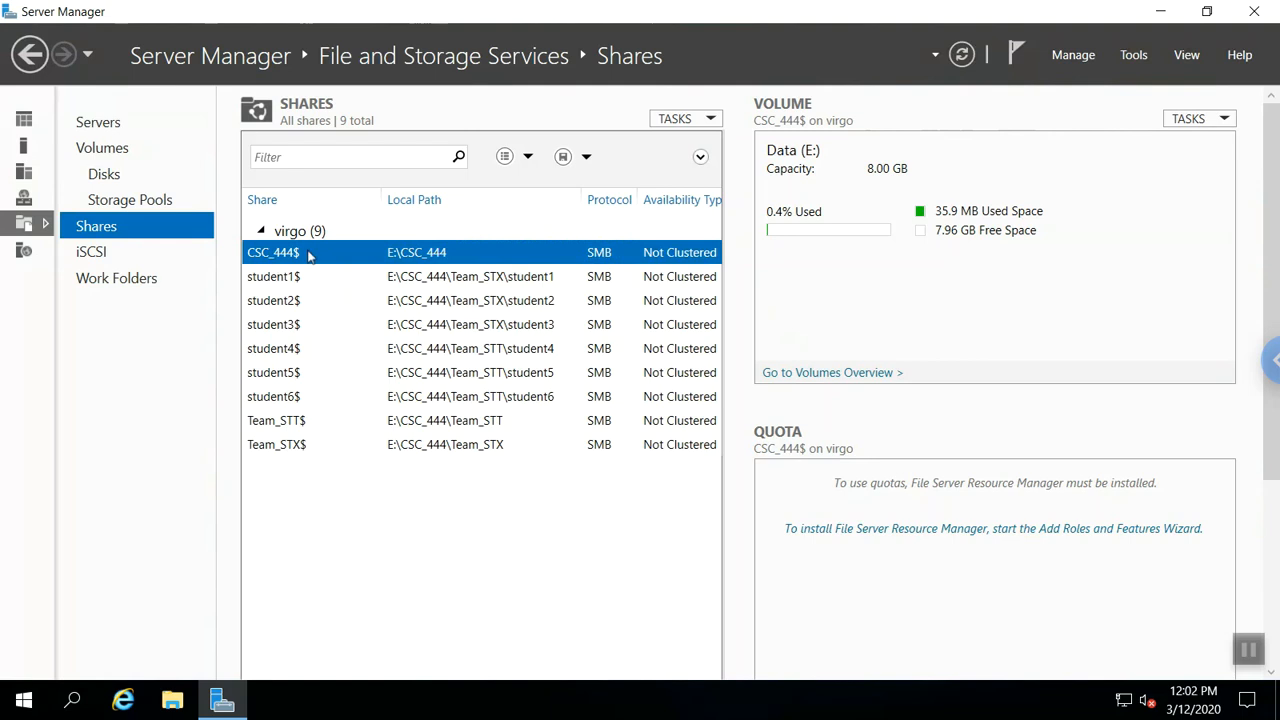
left_click(1252, 12)
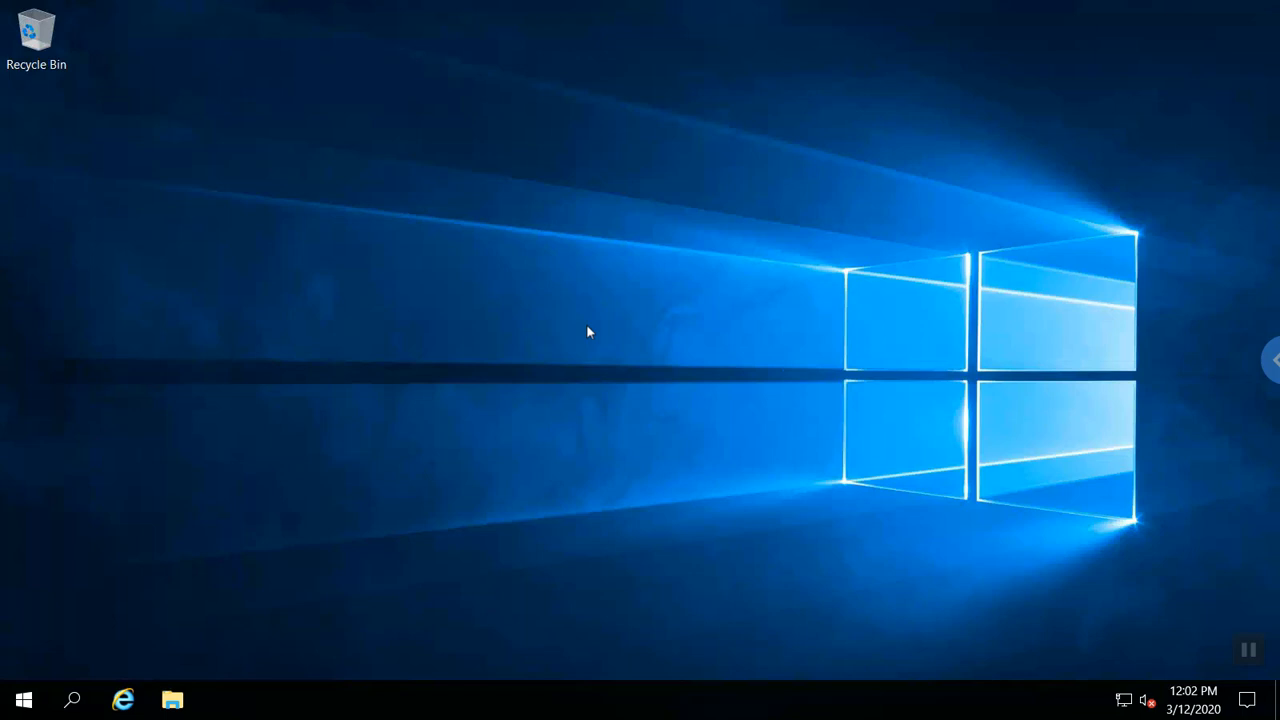
Sign out of the administrator session and sign in to GRUVI as student4 with its password.
left_click(24, 699)
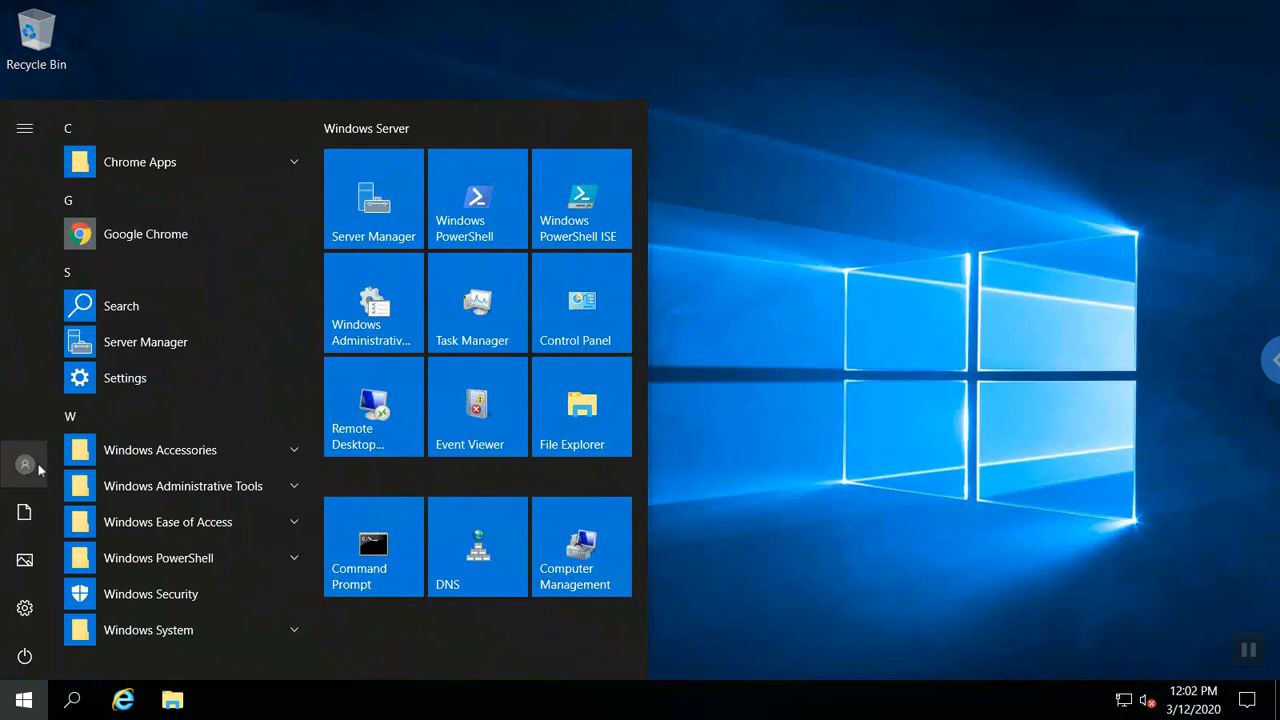
left_click(781, 284)
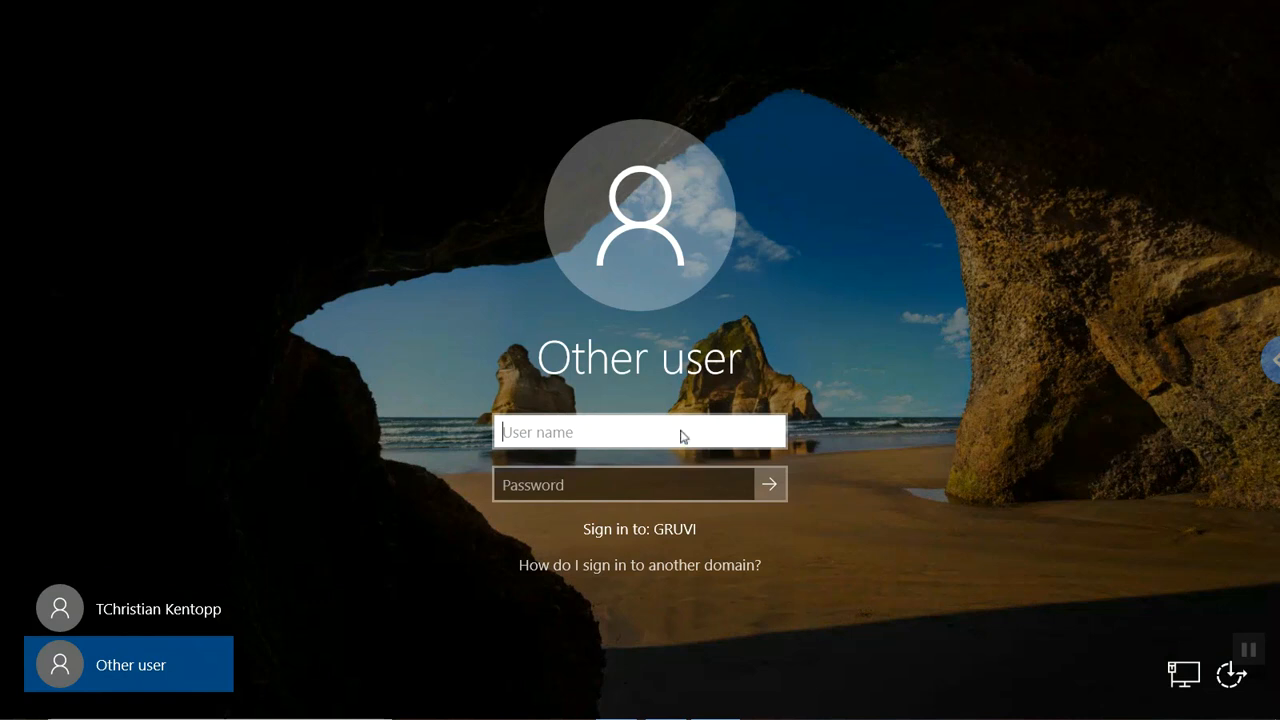
type("studen")
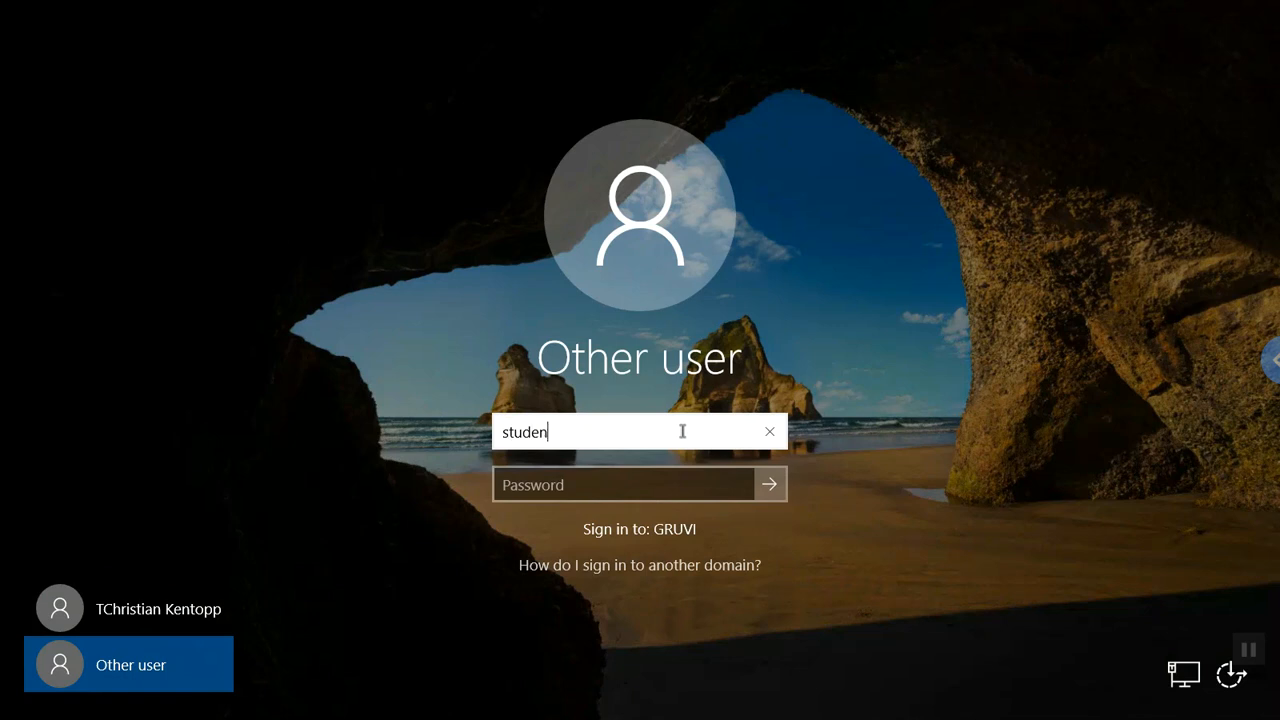
type("t4")
key("Tab")
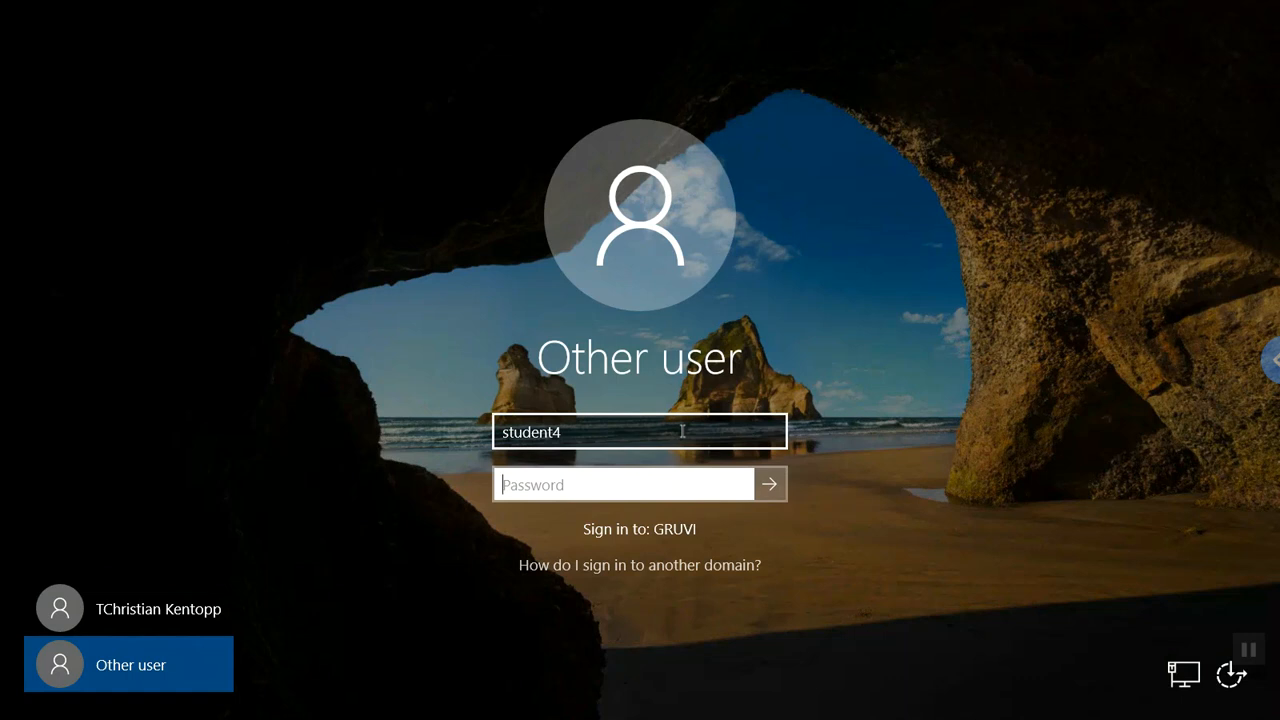
type("**********")
key("Return")
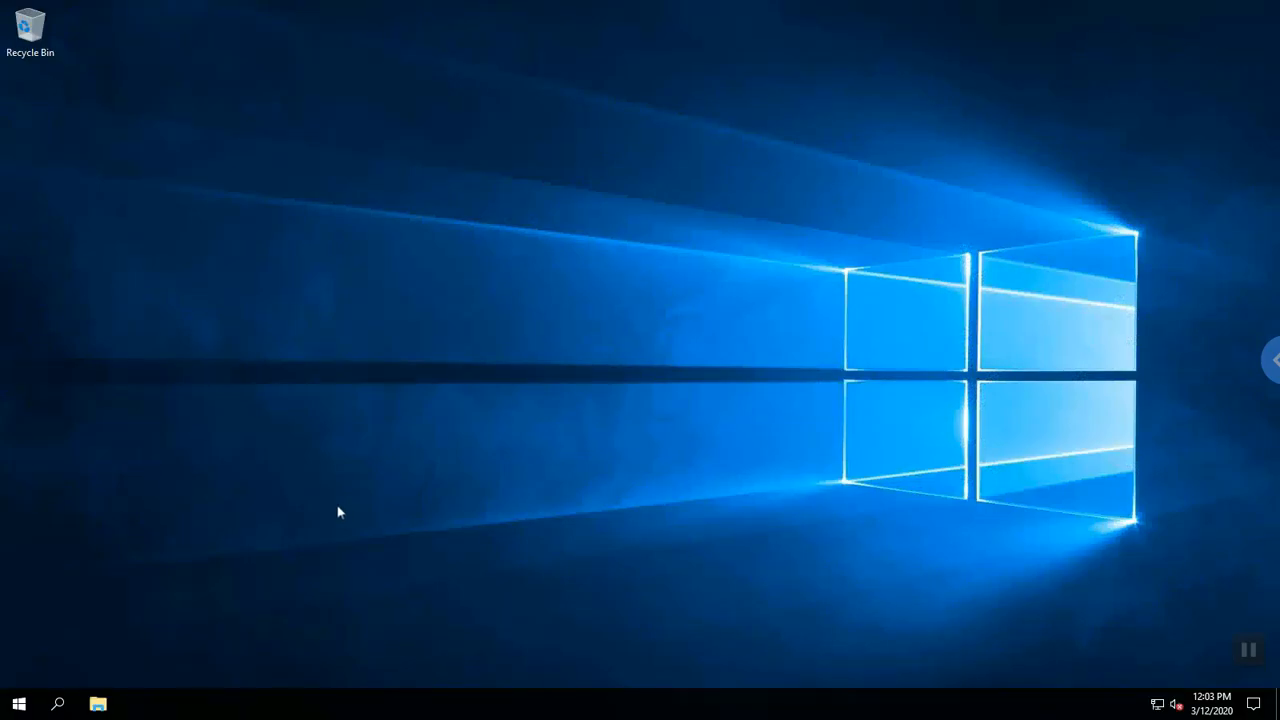
Show This PC with Team_STT$ (G:), student4$ (H:), CSC_444$ (O:) mapped; cancel Map network drive.
left_click(98, 704)
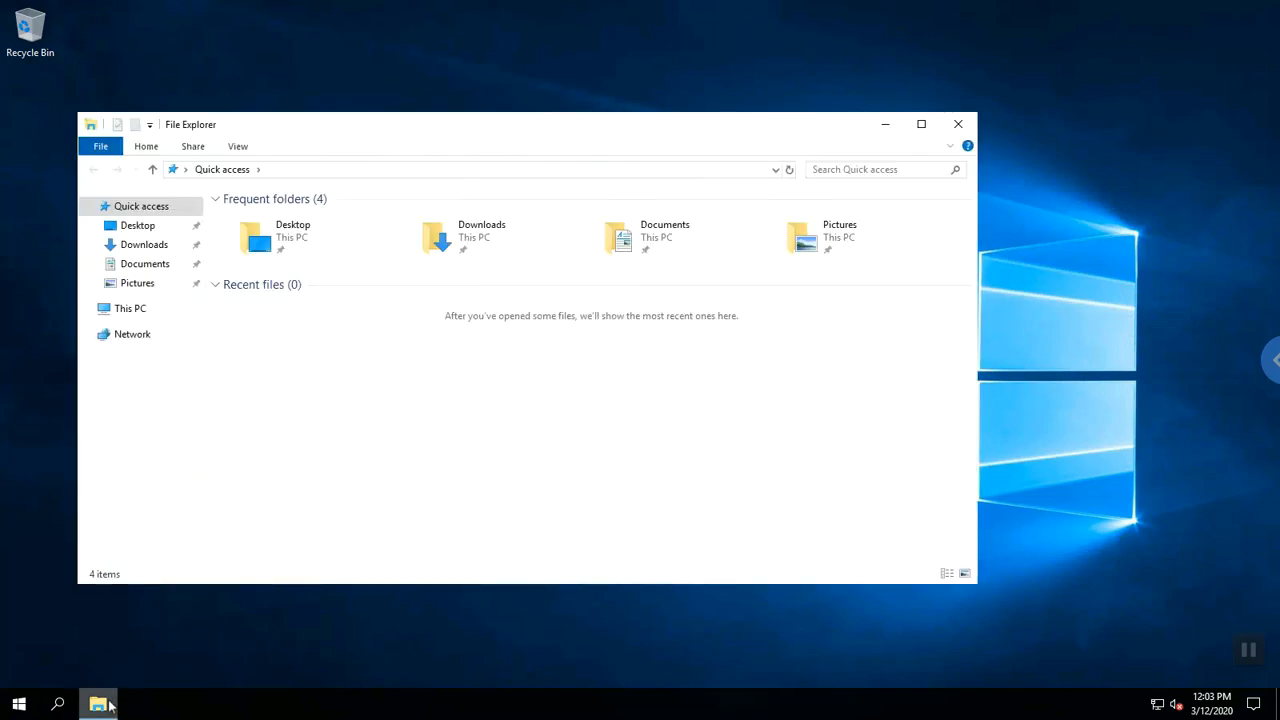
left_click(138, 310)
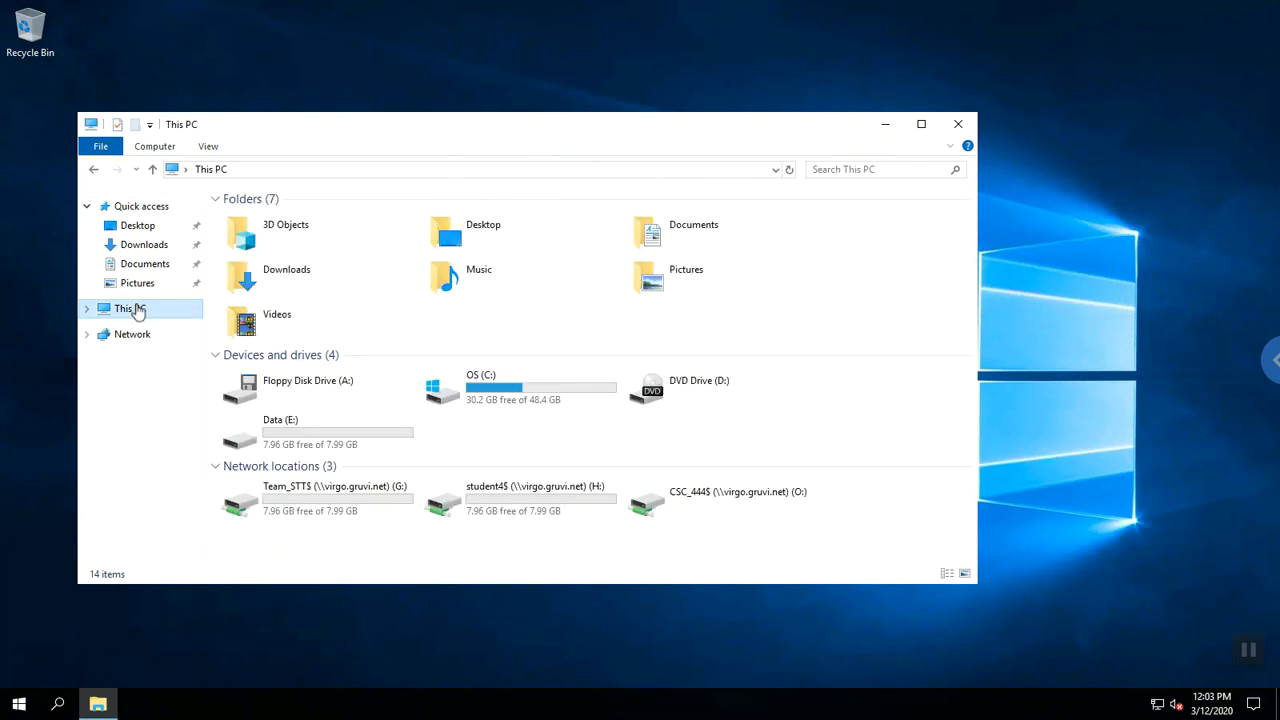
left_click(155, 147)
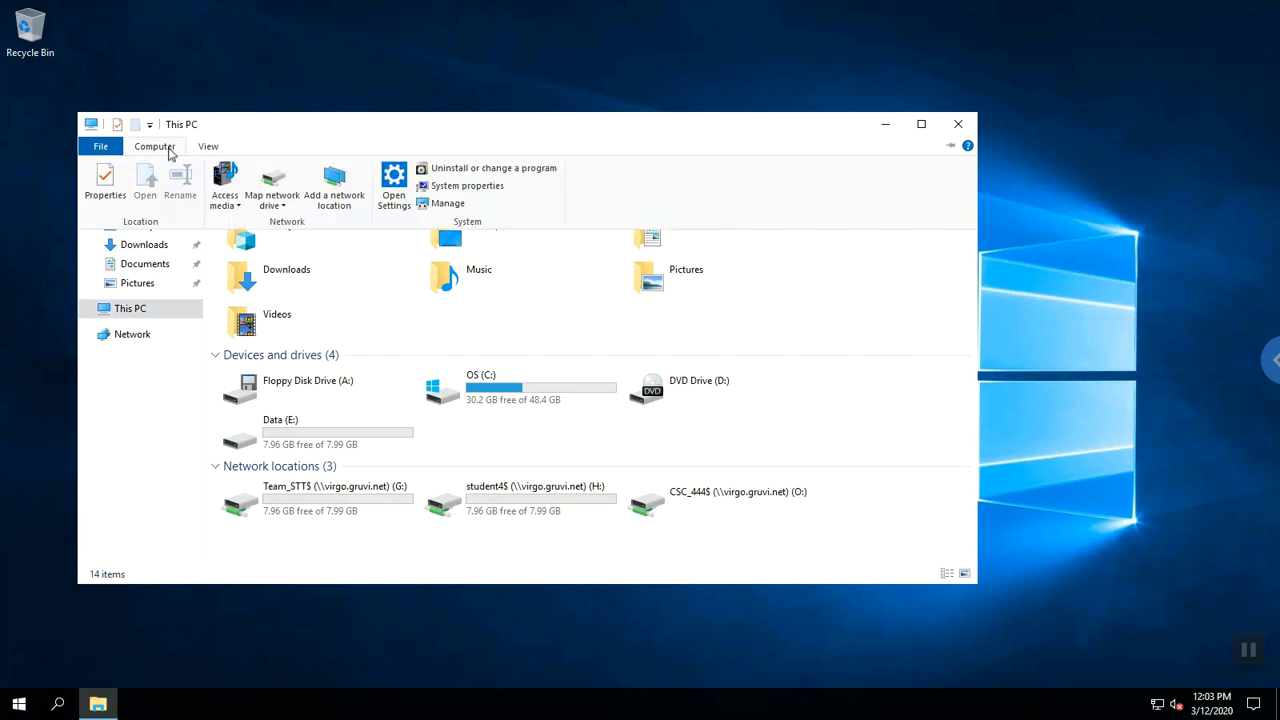
left_click(276, 206)
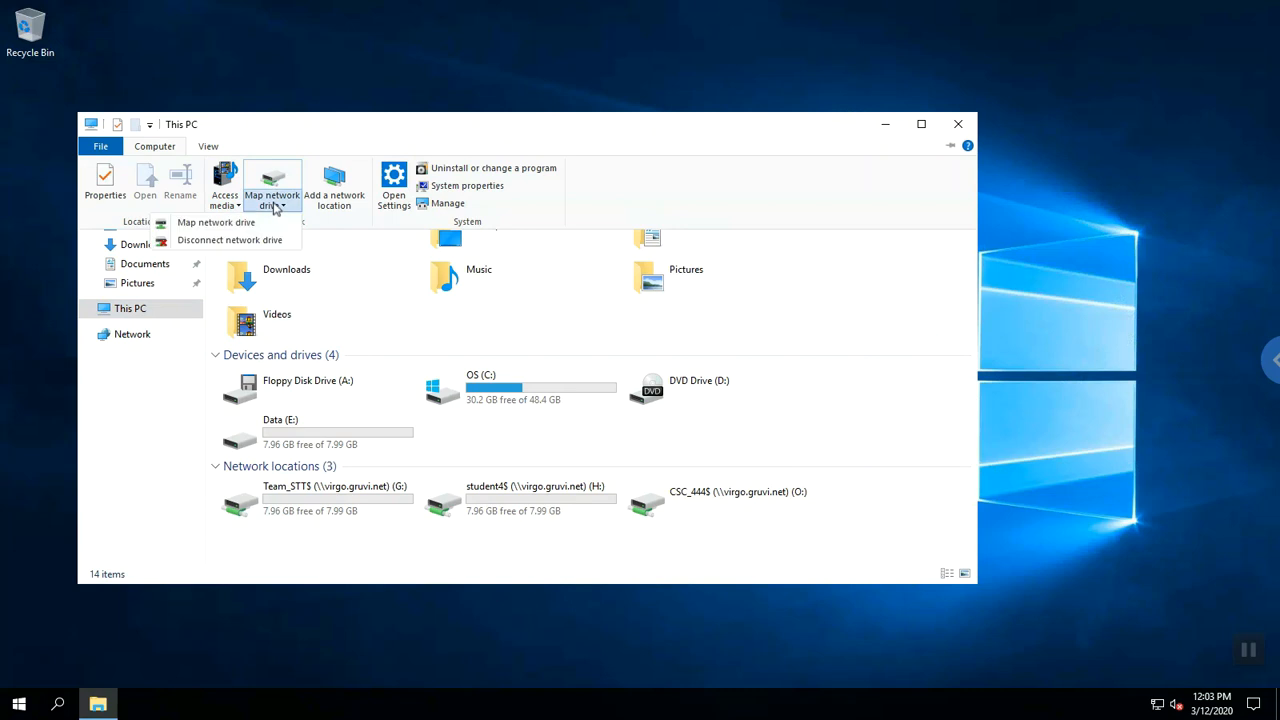
left_click(253, 225)
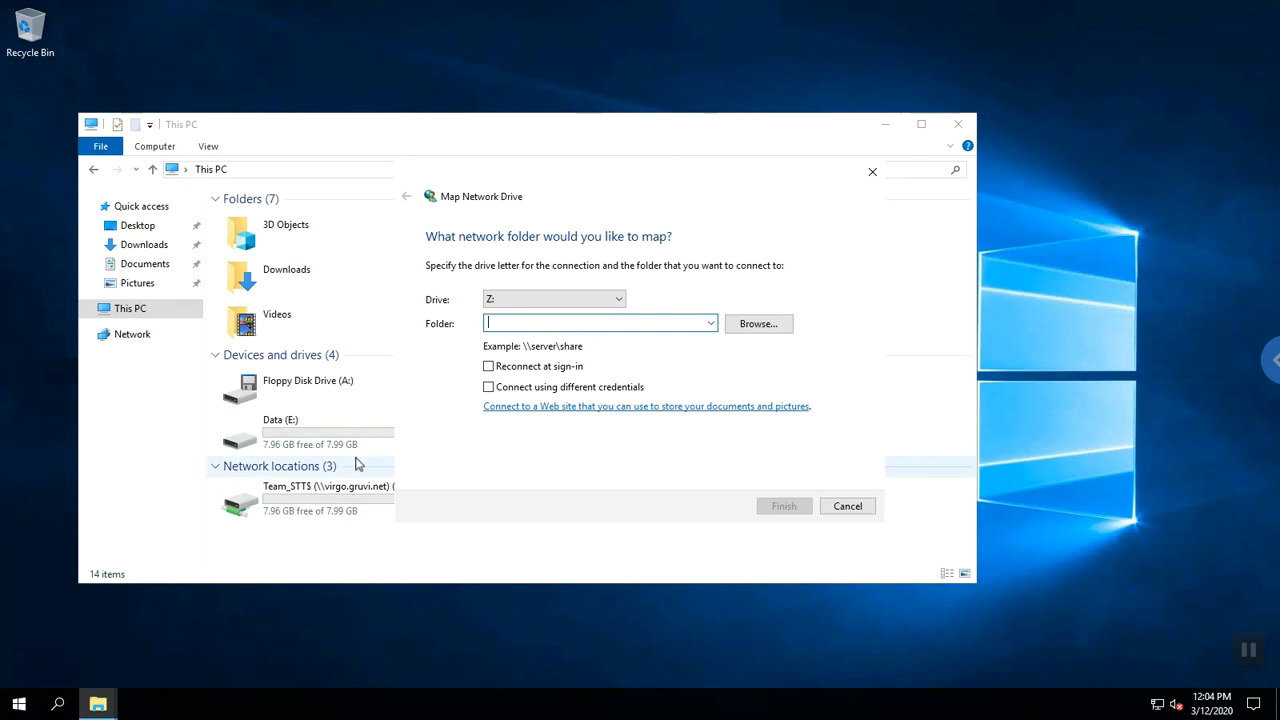
left_click(146, 316)
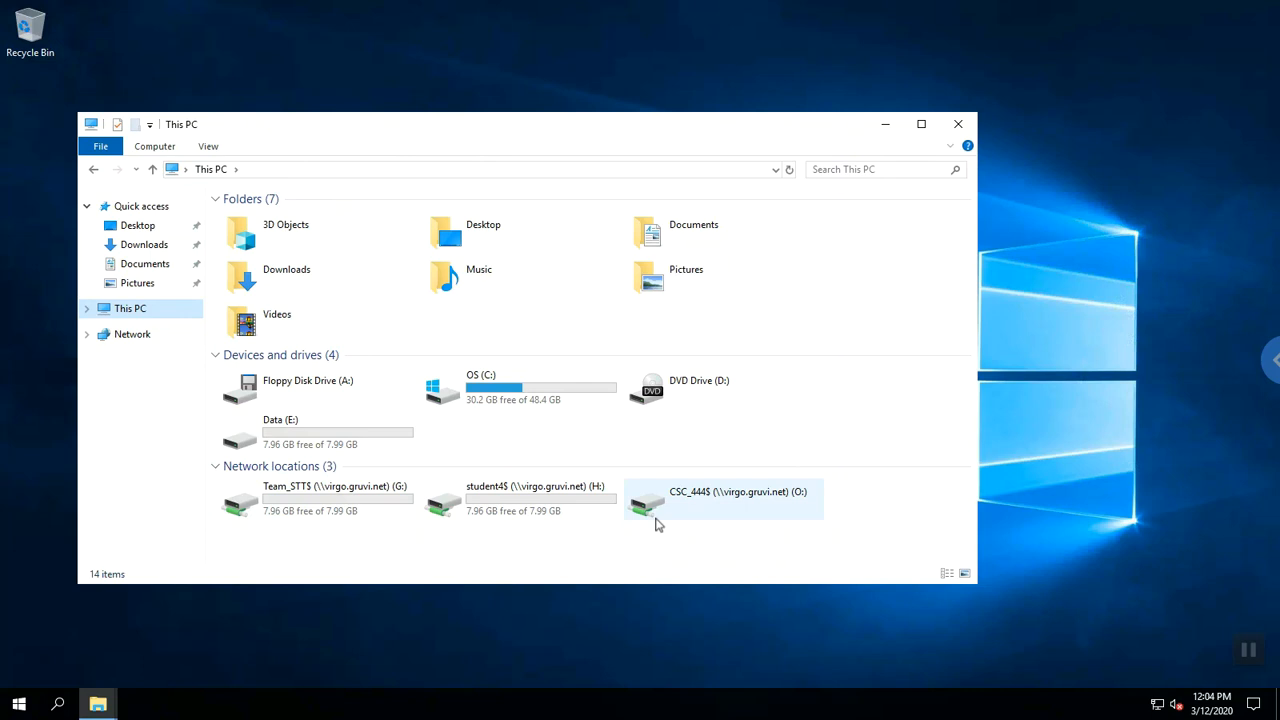
Disconnect the Team_STT$, student4$ and CSC_444$ network drives (G:, H:, O:) in This PC.
left_click(383, 513)
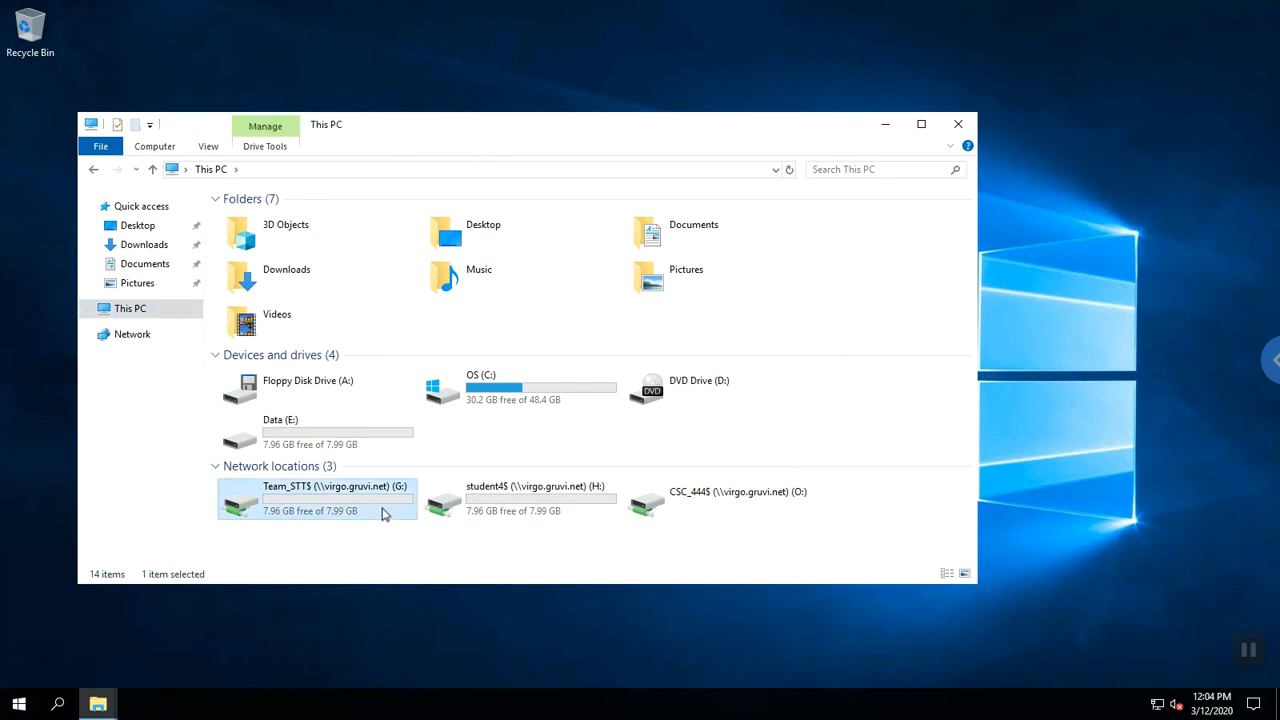
right_click(383, 513)
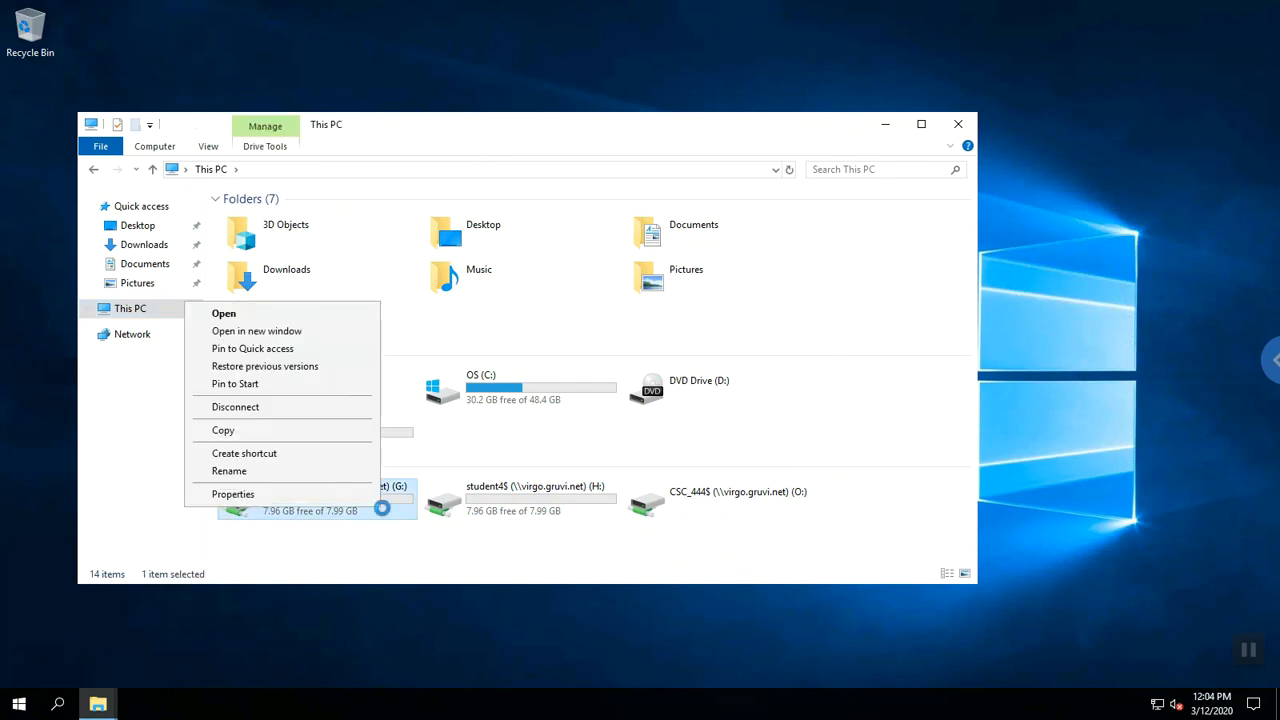
left_click(328, 416)
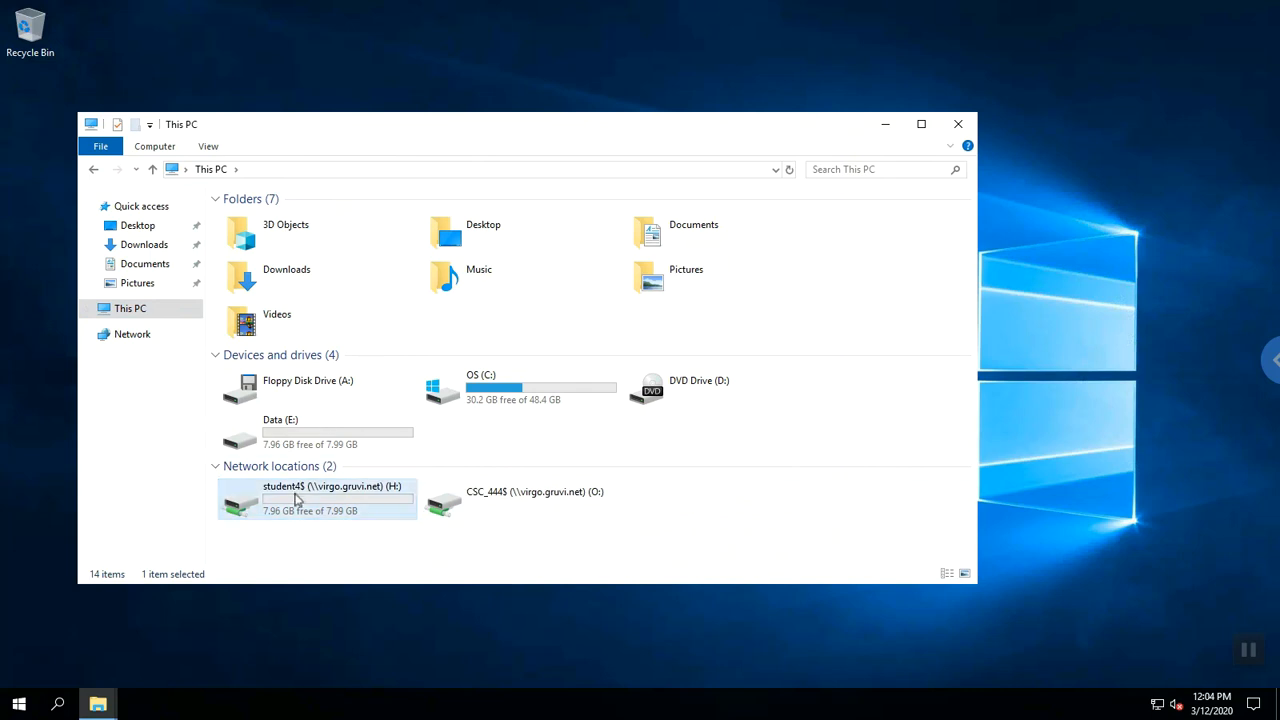
left_click(297, 496)
right_click(297, 498)
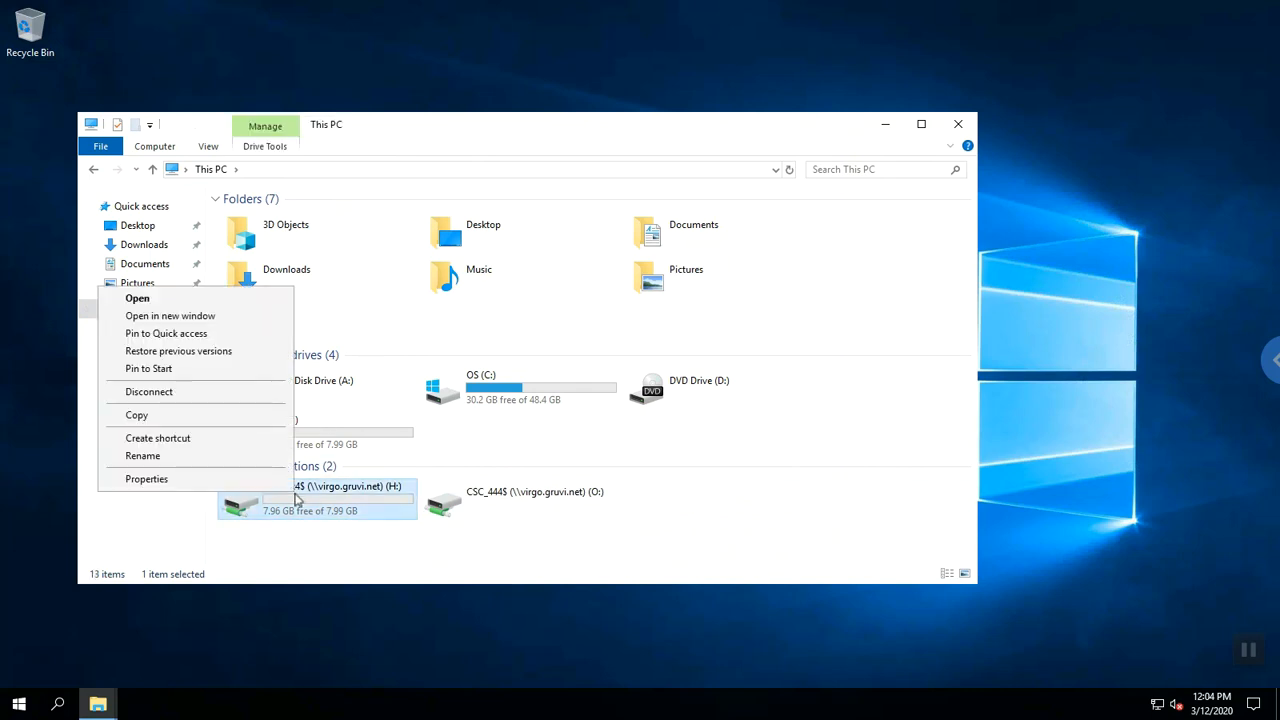
left_click(253, 400)
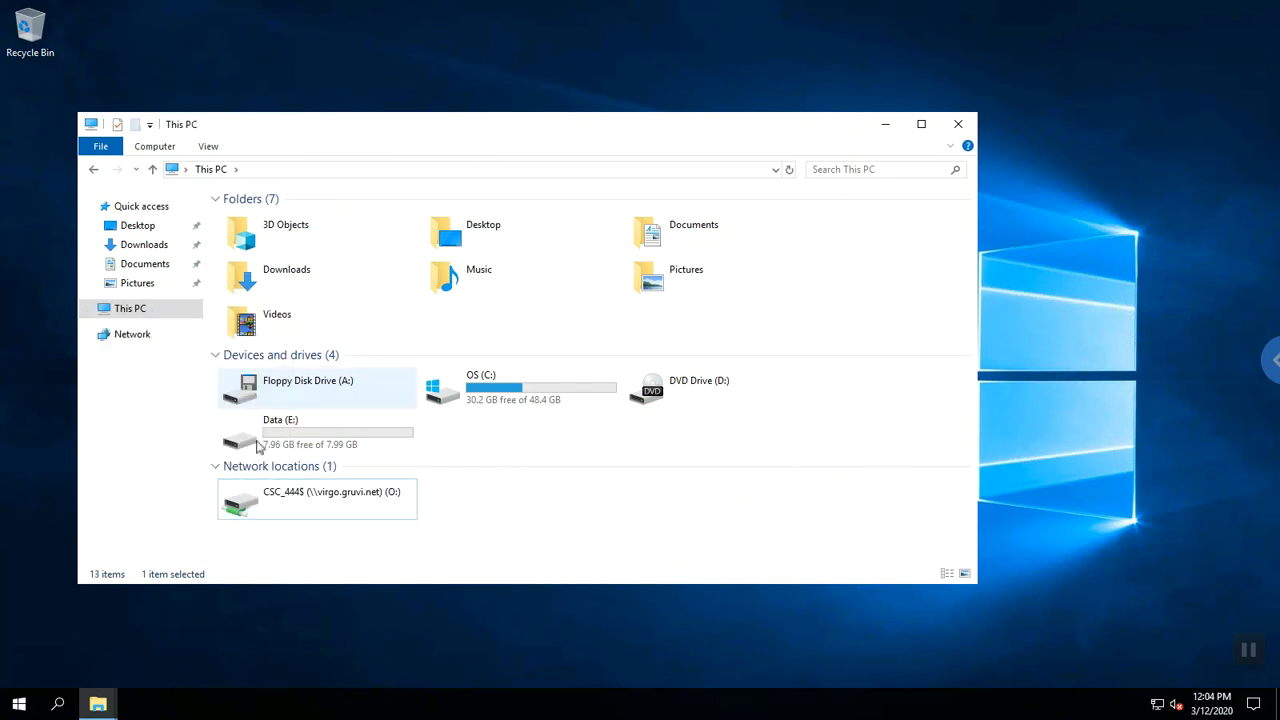
right_click(260, 500)
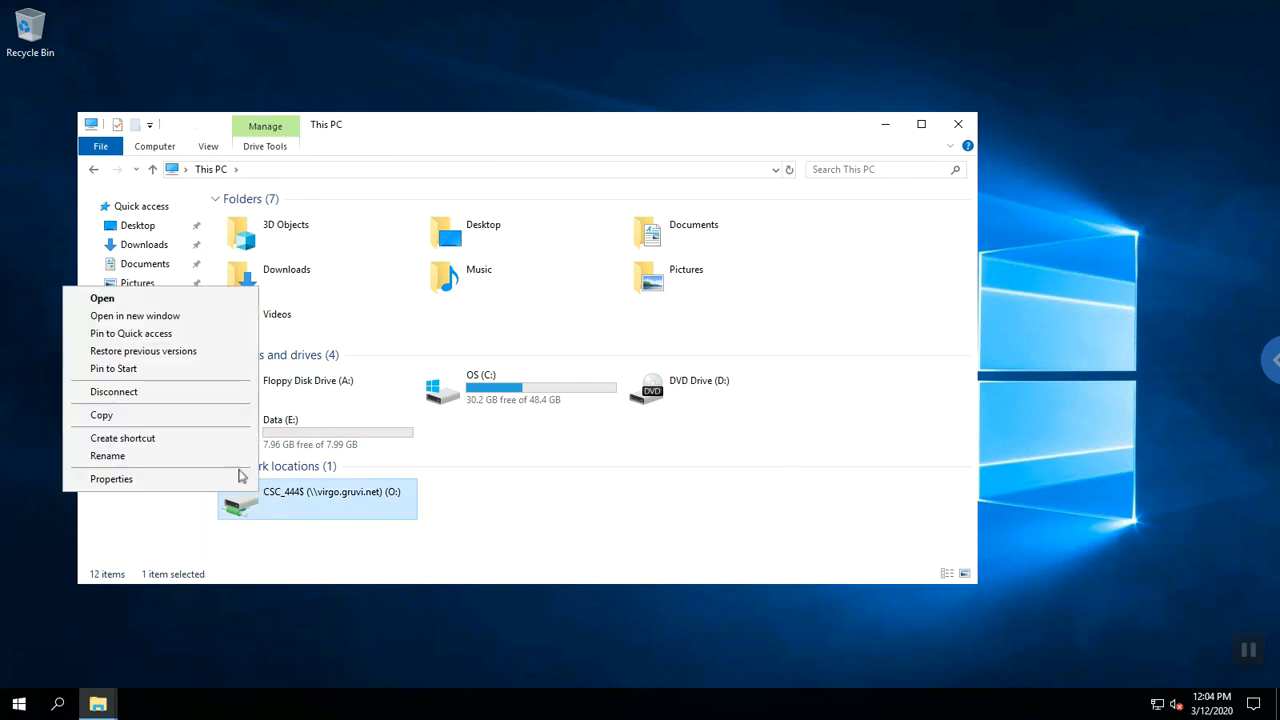
left_click(208, 394)
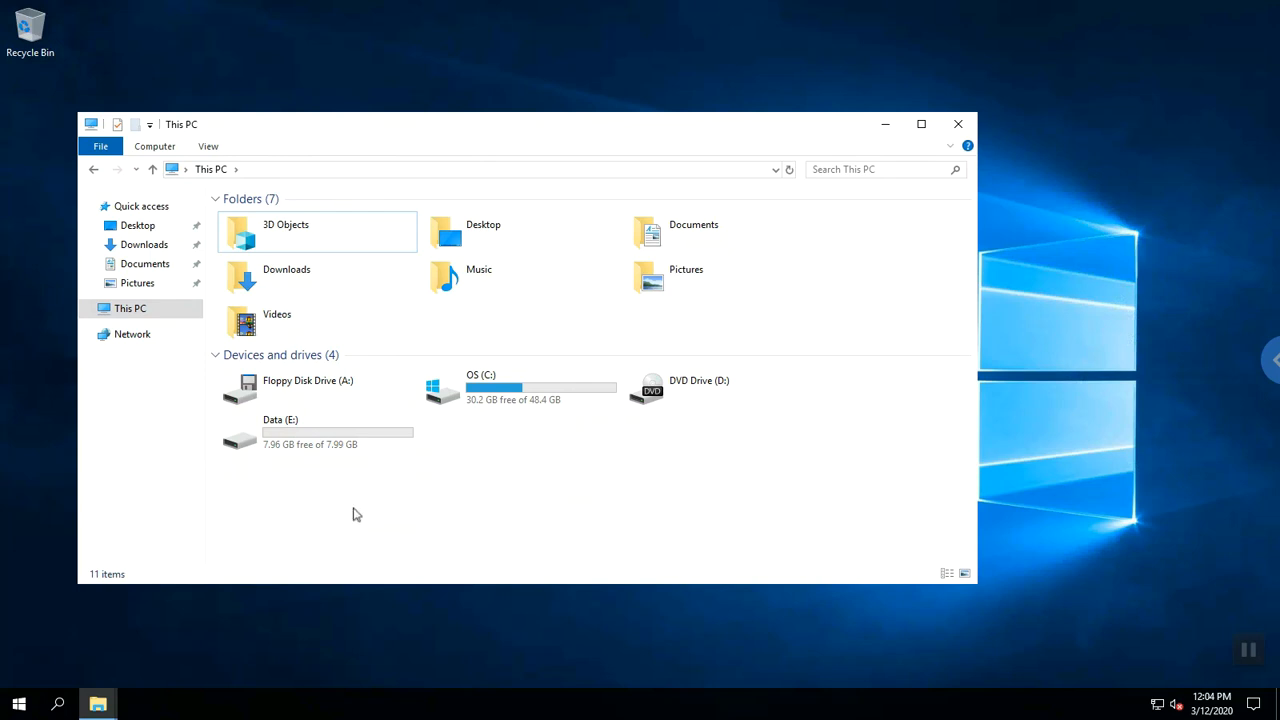
Open the Map Network Drive dialog from This PC's Computer commands.
left_click(134, 314)
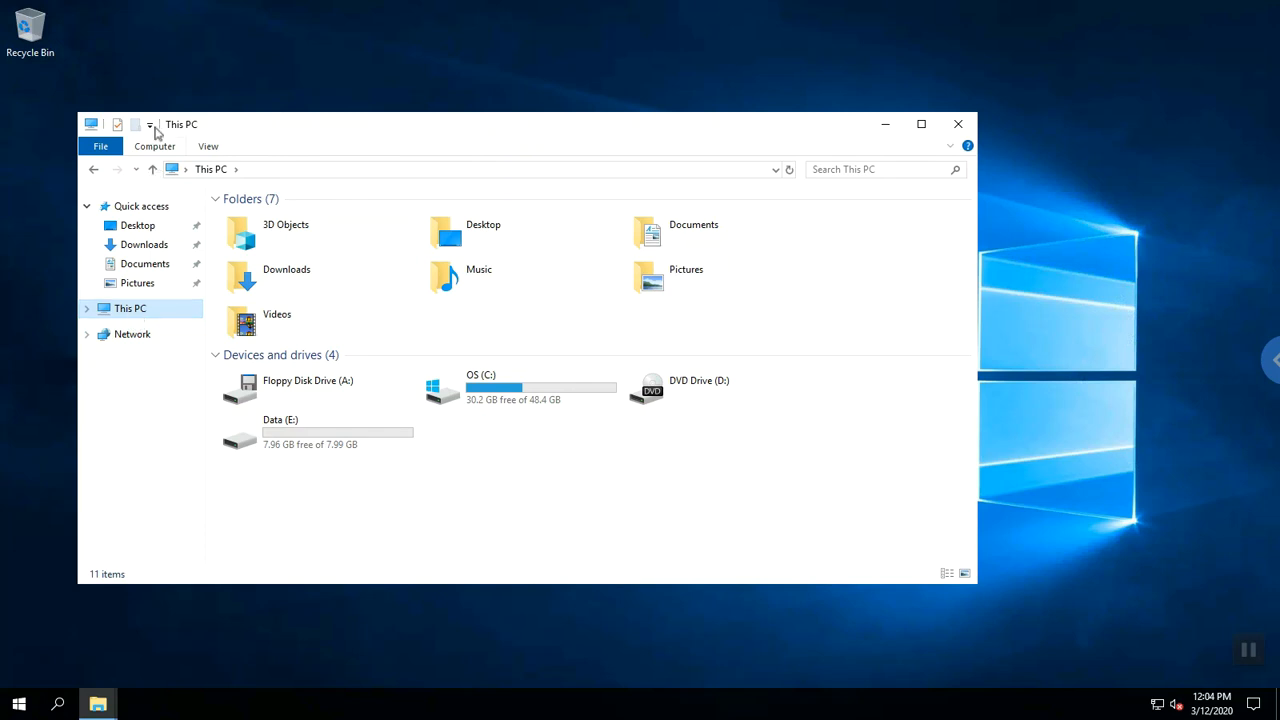
left_click(155, 147)
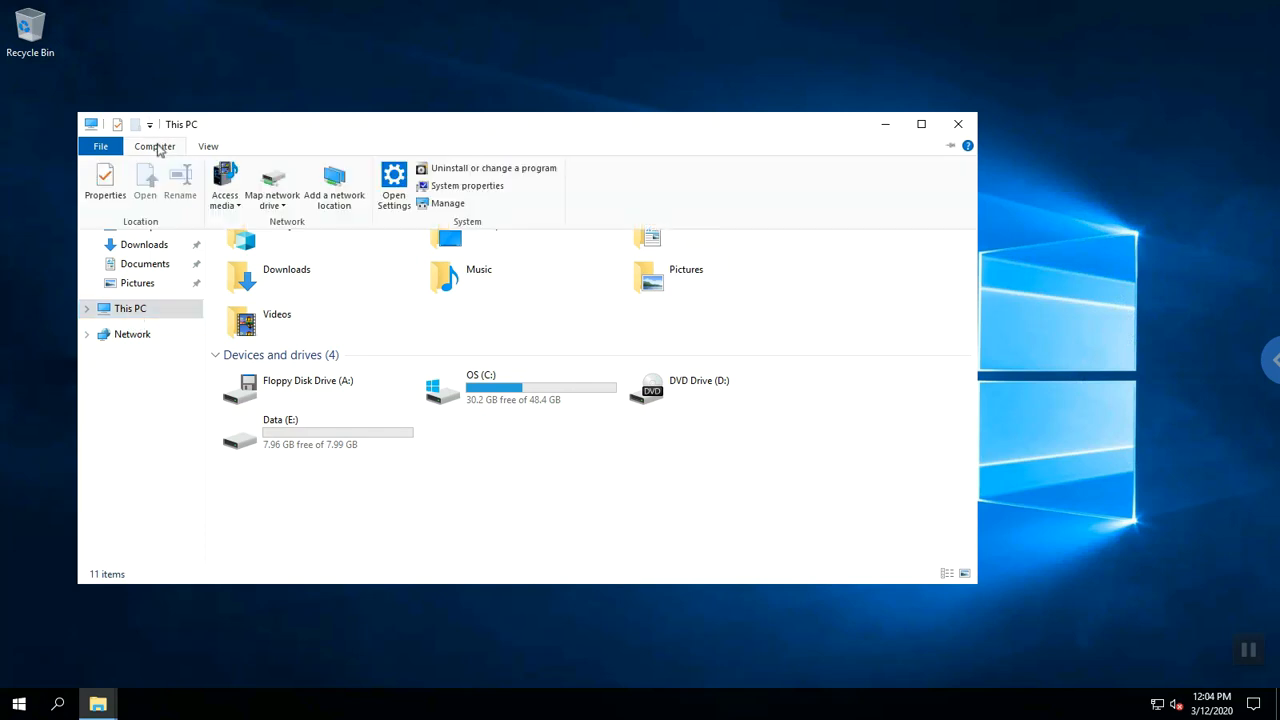
left_click(280, 206)
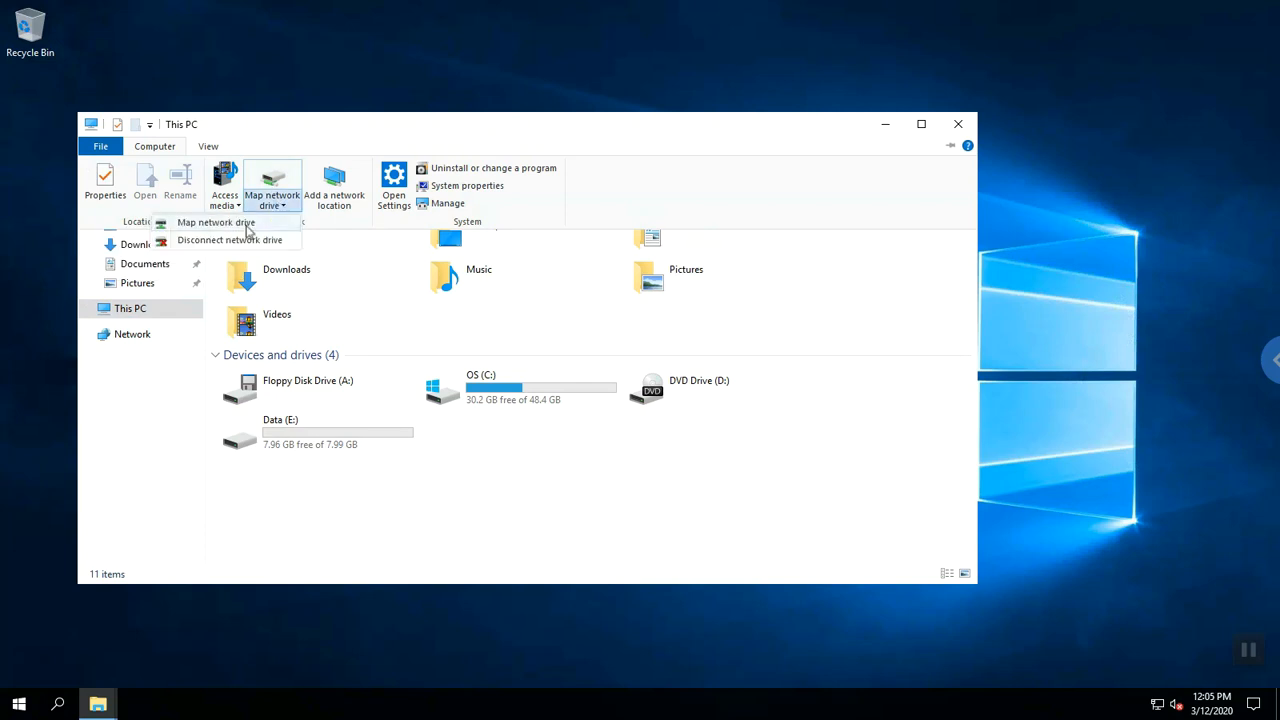
left_click(249, 223)
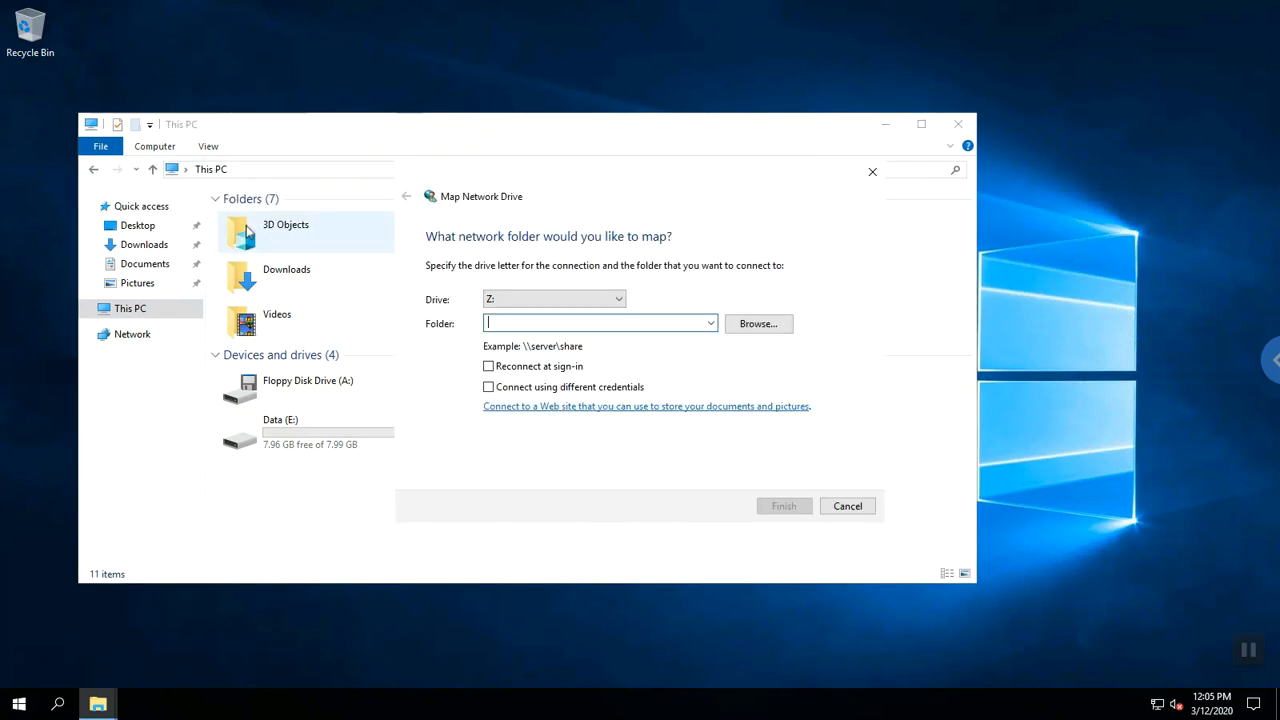
Set the drive letter to Z: and place the cursor in the Folder field.
left_click(563, 301)
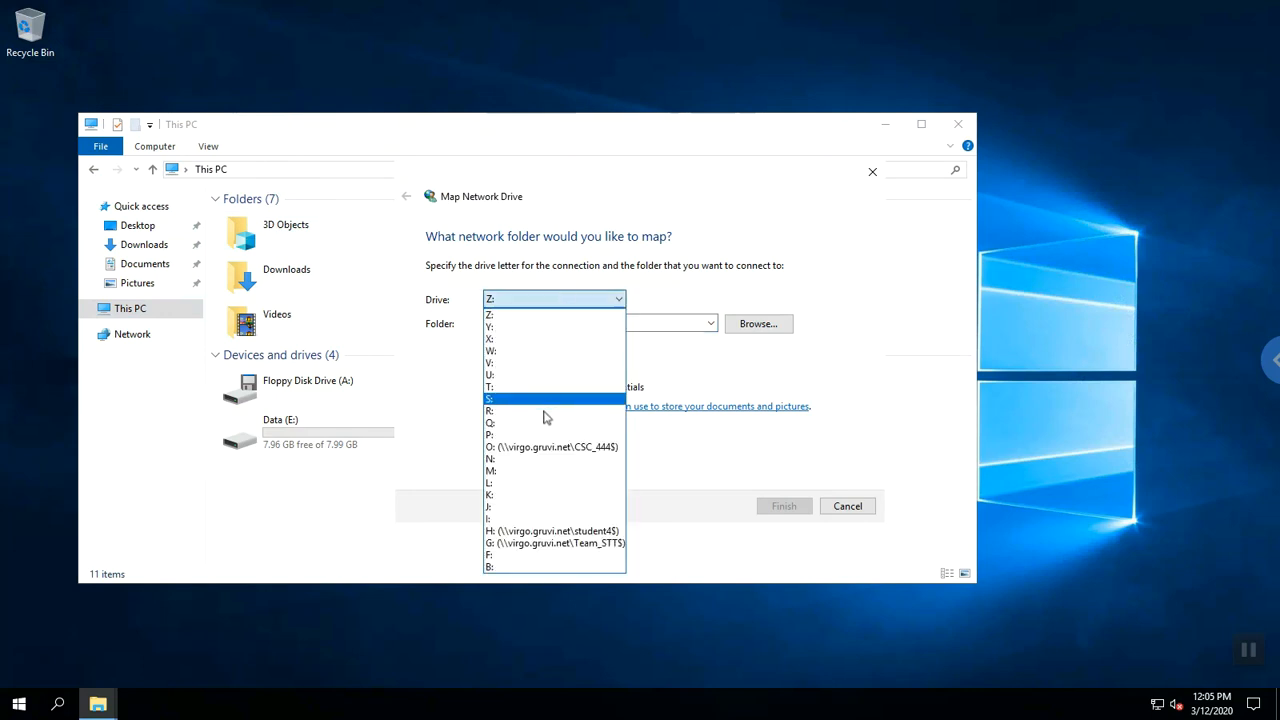
left_click(538, 545)
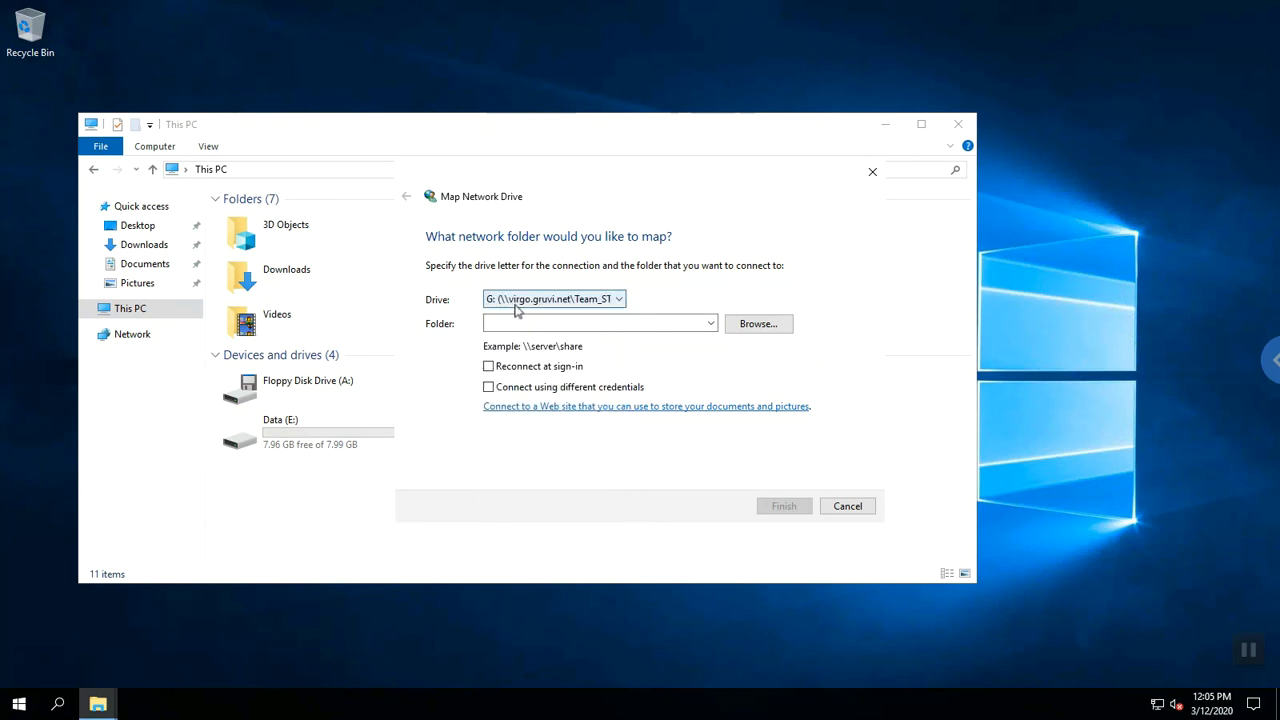
left_click(511, 300)
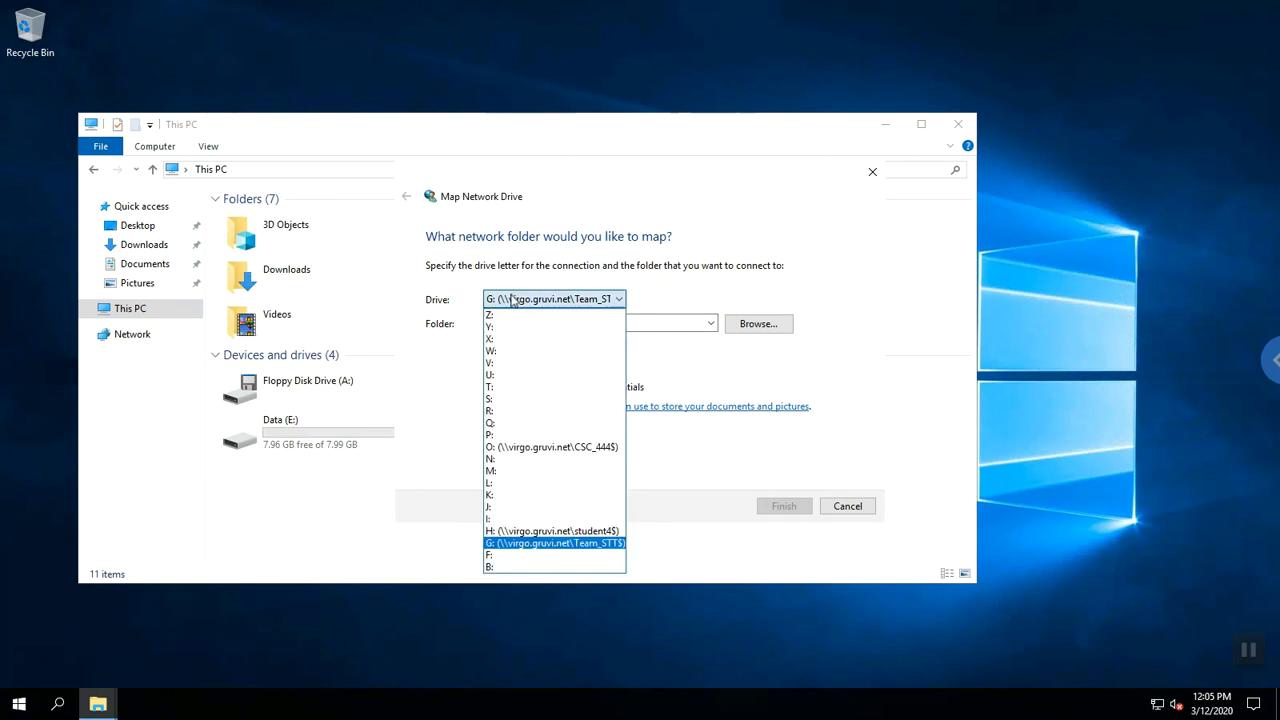
left_click(529, 543)
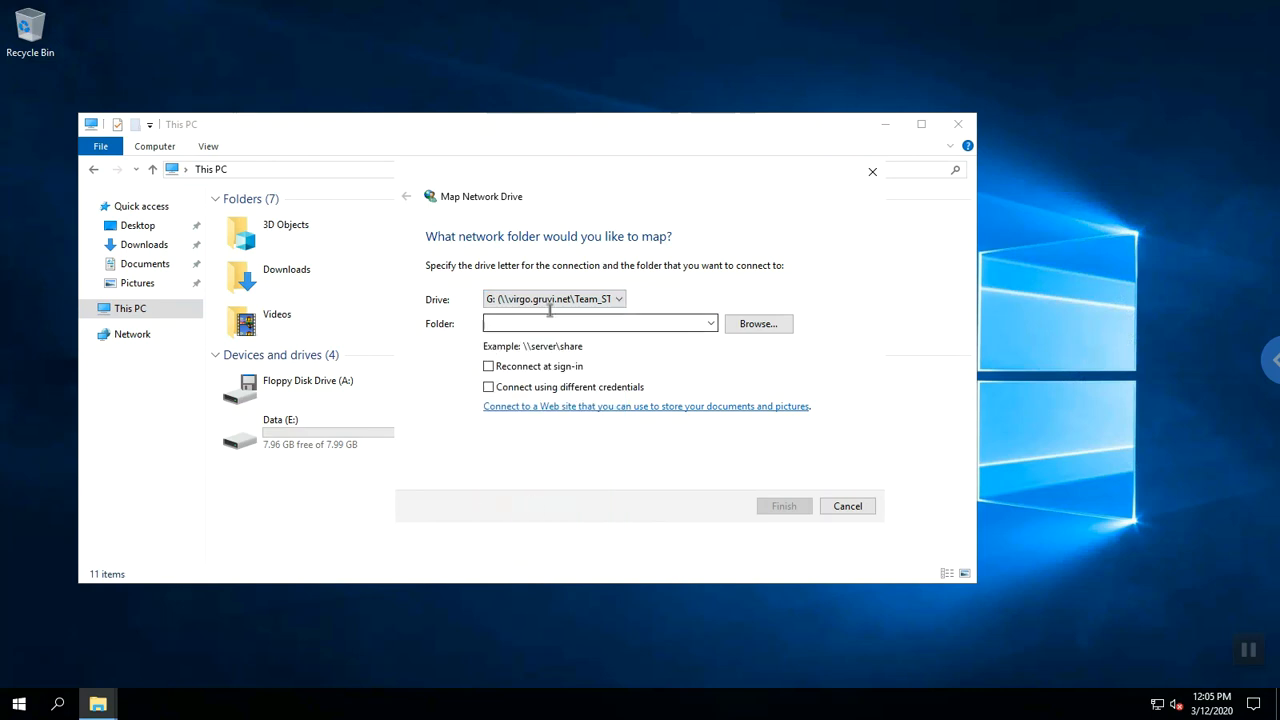
left_click(617, 304)
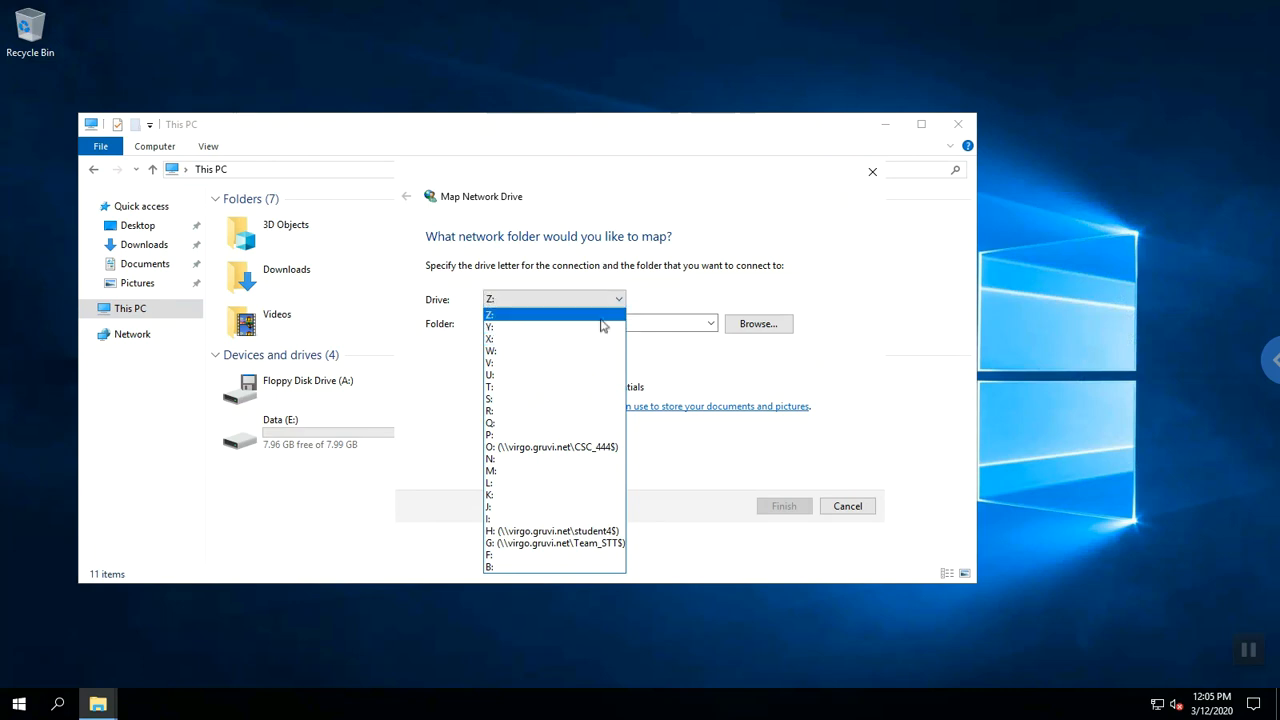
left_click(602, 318)
left_click(602, 321)
Enter the folder path \\virgo.gruvi.net\Team_STT$ and finish mapping it as drive Z:.
type("\\\\")
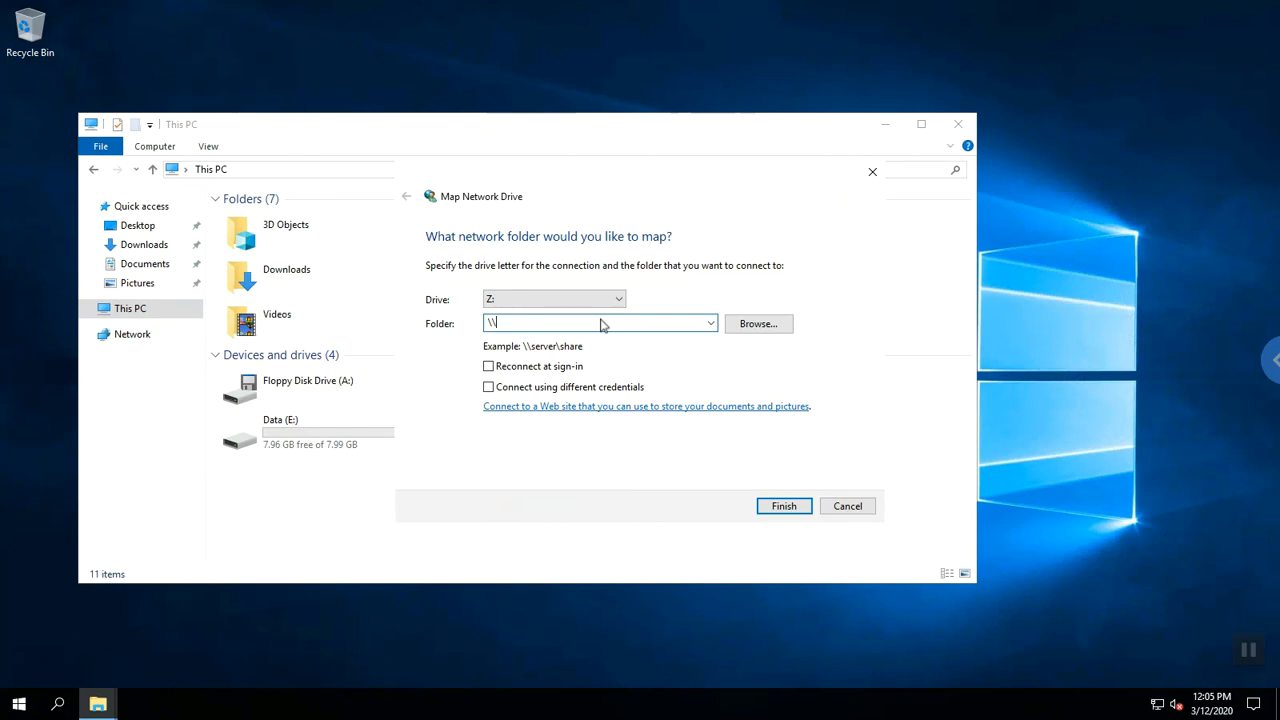
type("virgon")
key("BackSpace")
type(".gruvi.net\\team_STT$")
key("Delete")
type("T")
left_click(770, 510)
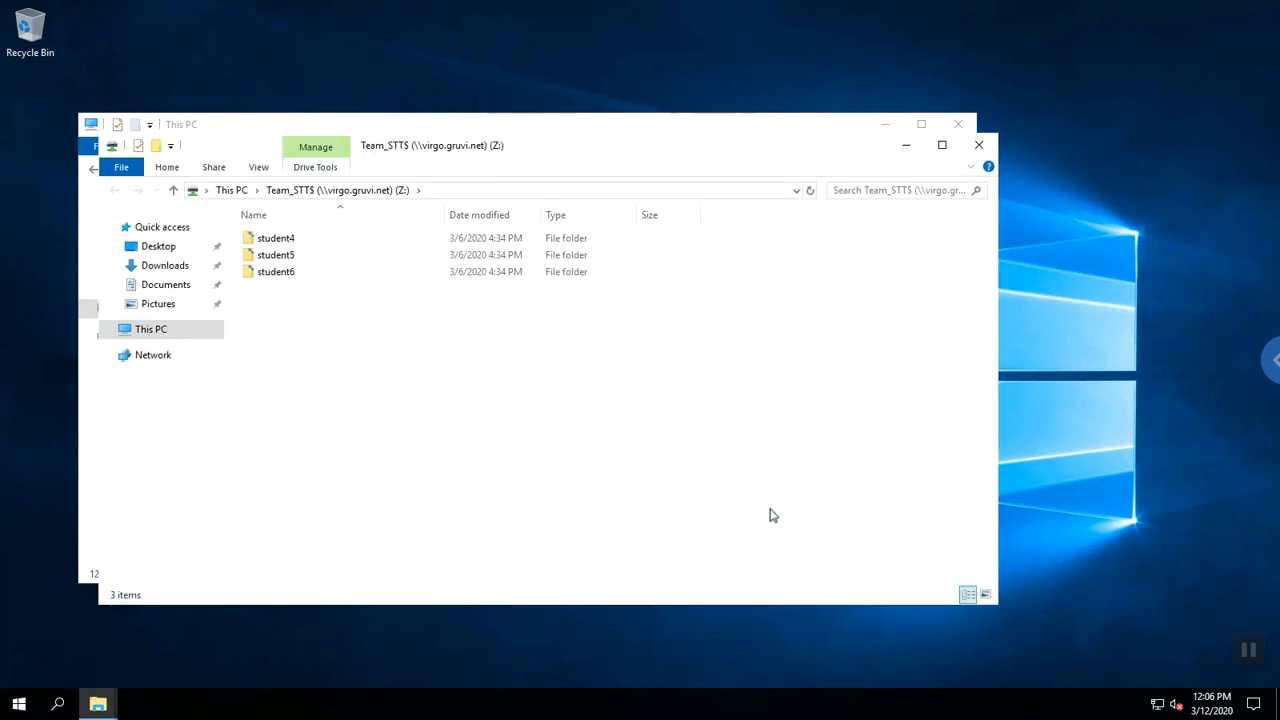
Check that student6 is empty, then go back via Team_STT$ to This PC.
double_click(266, 279)
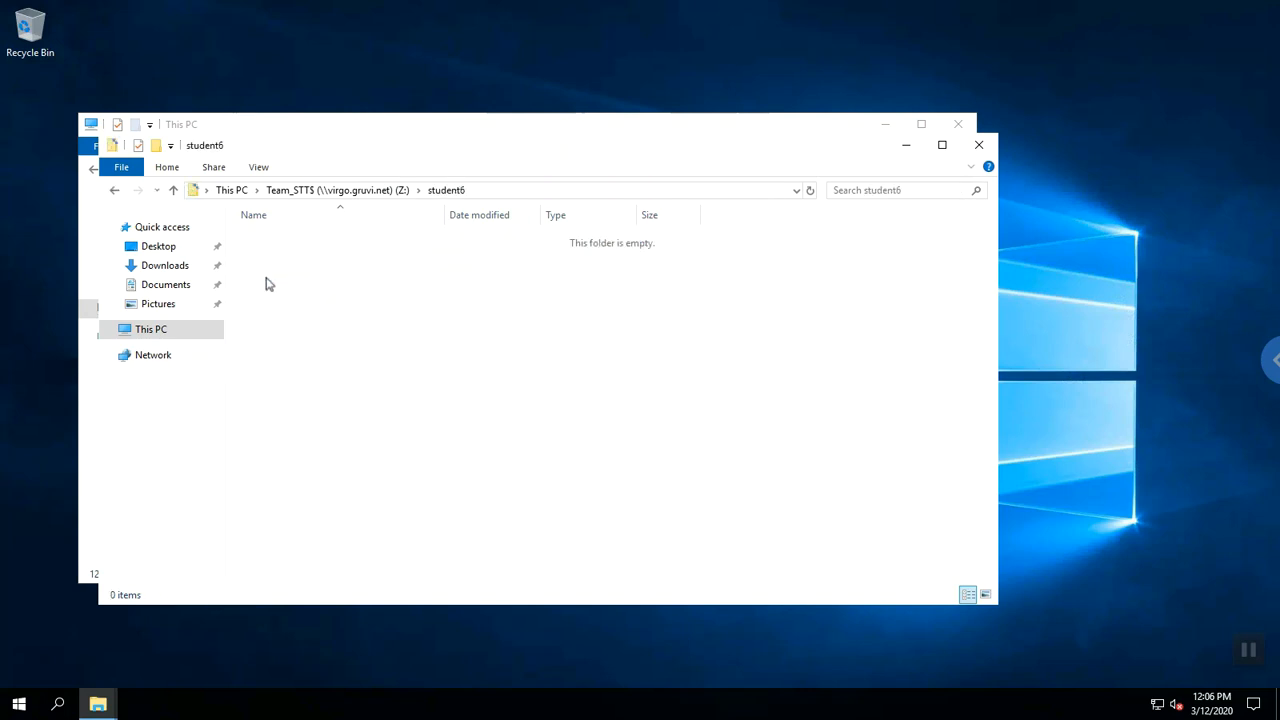
left_click(348, 195)
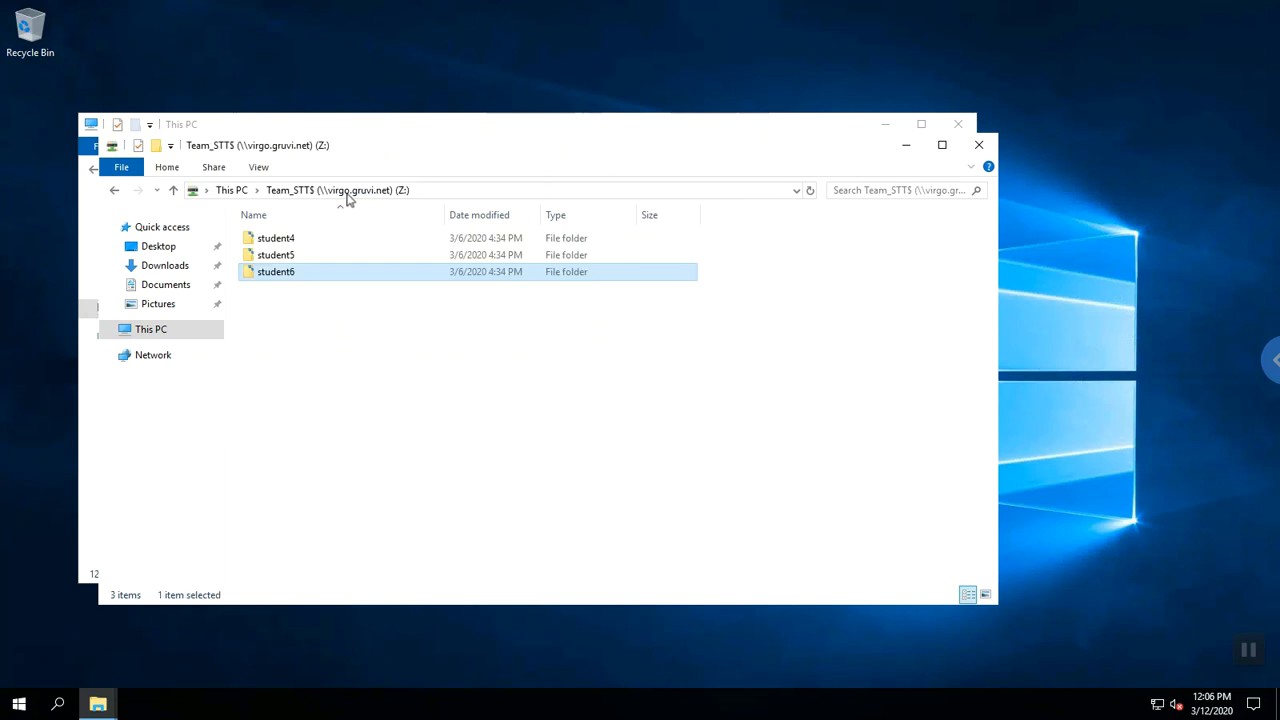
left_click(236, 197)
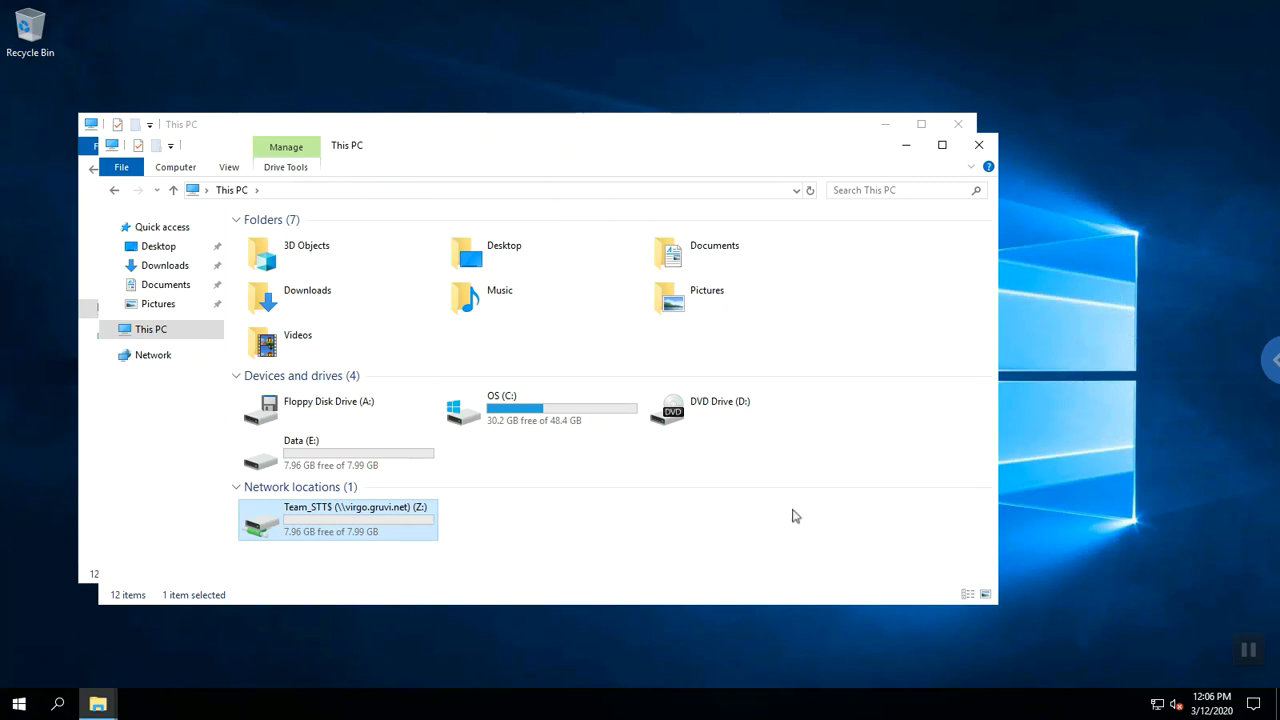
Map \\virgo.gruvi.net\student4$ as drive Y: through Map network drive.
left_click(197, 170)
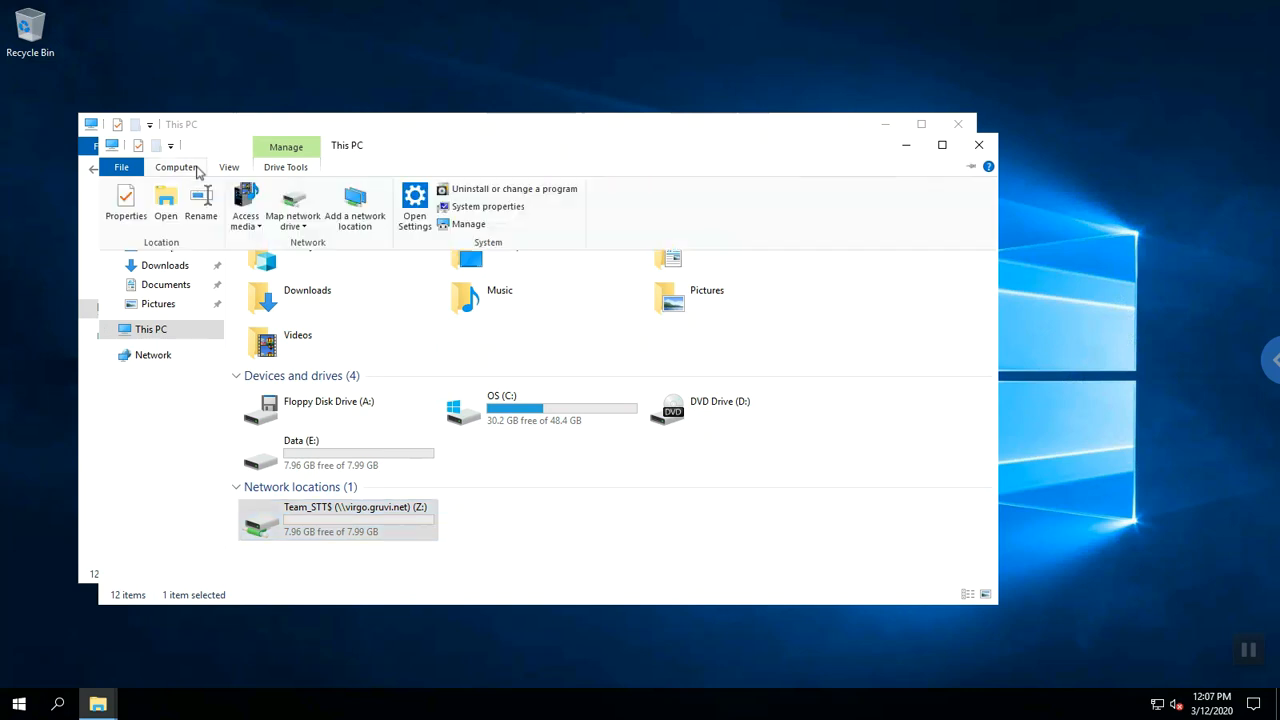
left_click(286, 210)
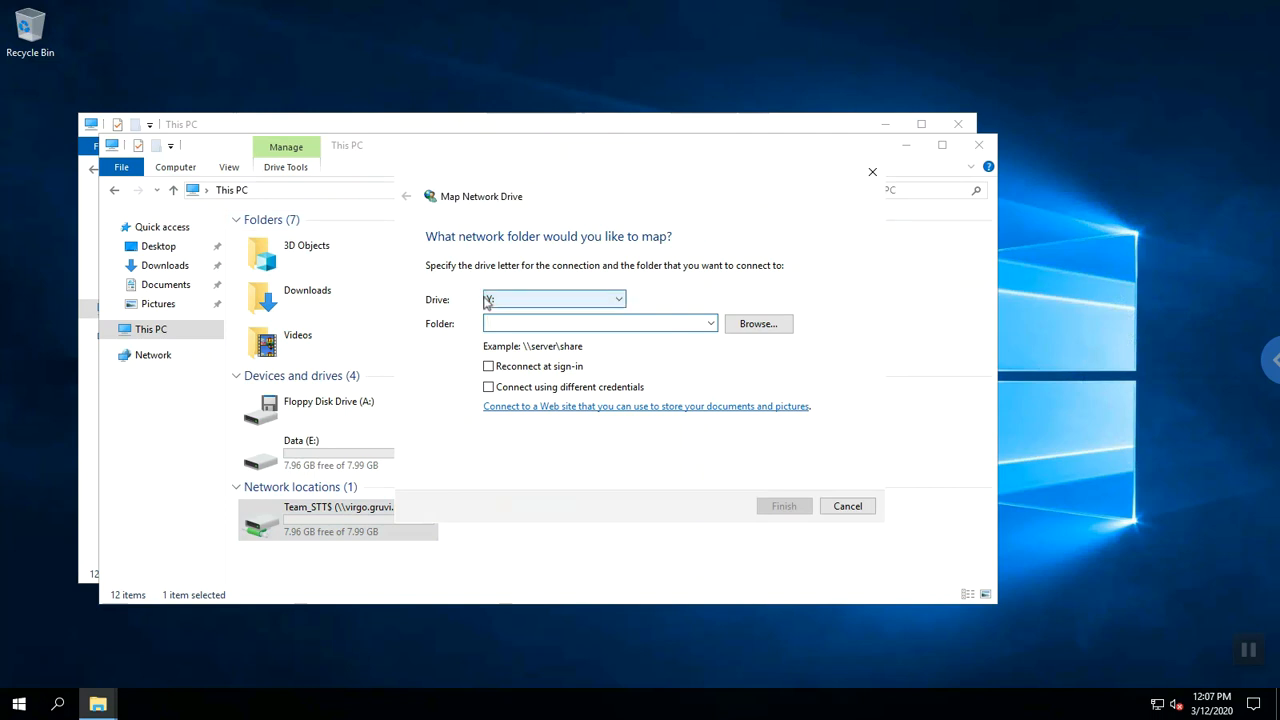
type("\\\\")
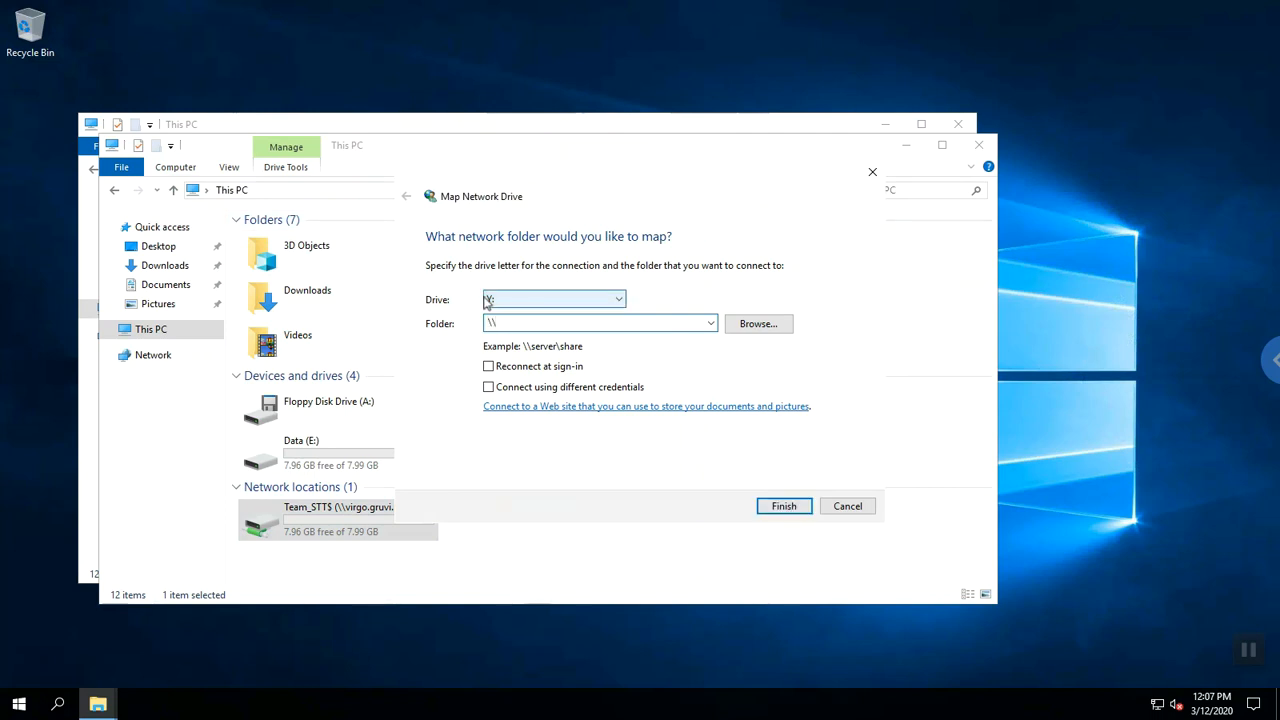
type("virgon")
key("BackSpace")
type(".grunvi")
key("BackSpace")
key("BackSpace")
key("BackSpace")
type("vi.net\\student4$")
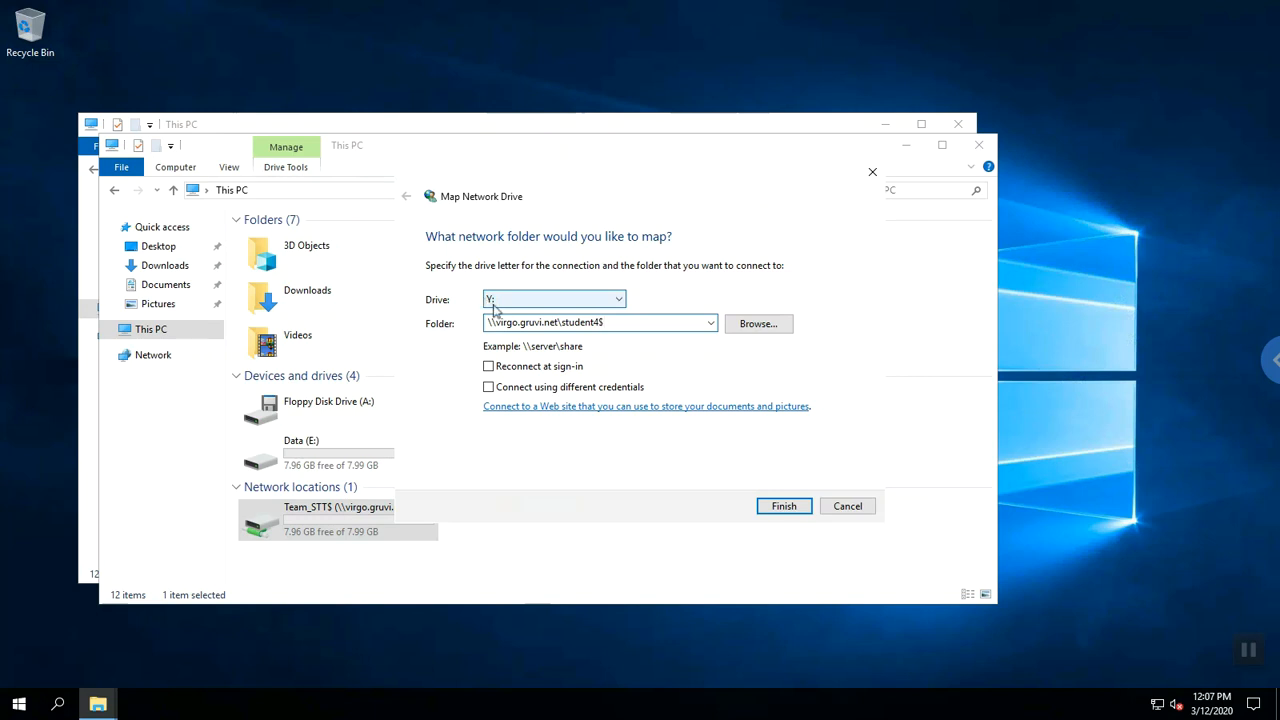
left_click(776, 507)
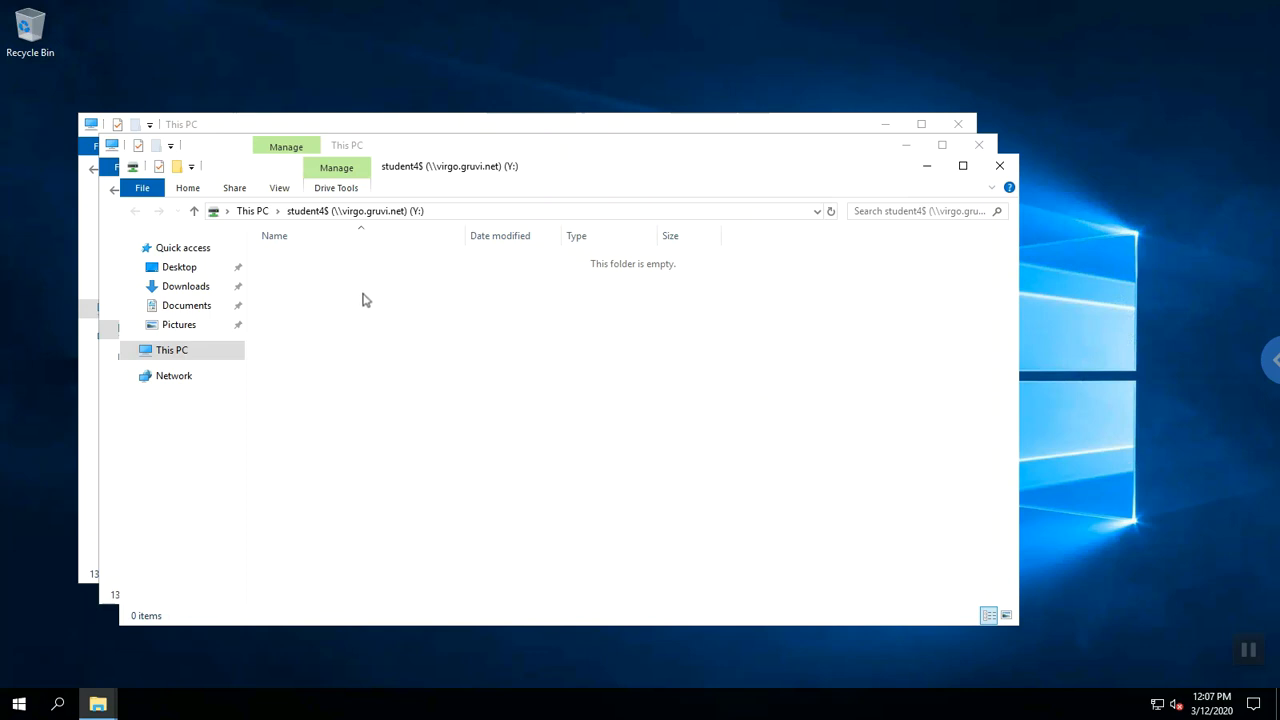
Create a new text document named Test.txt in the empty student4$ drive.
right_click(356, 312)
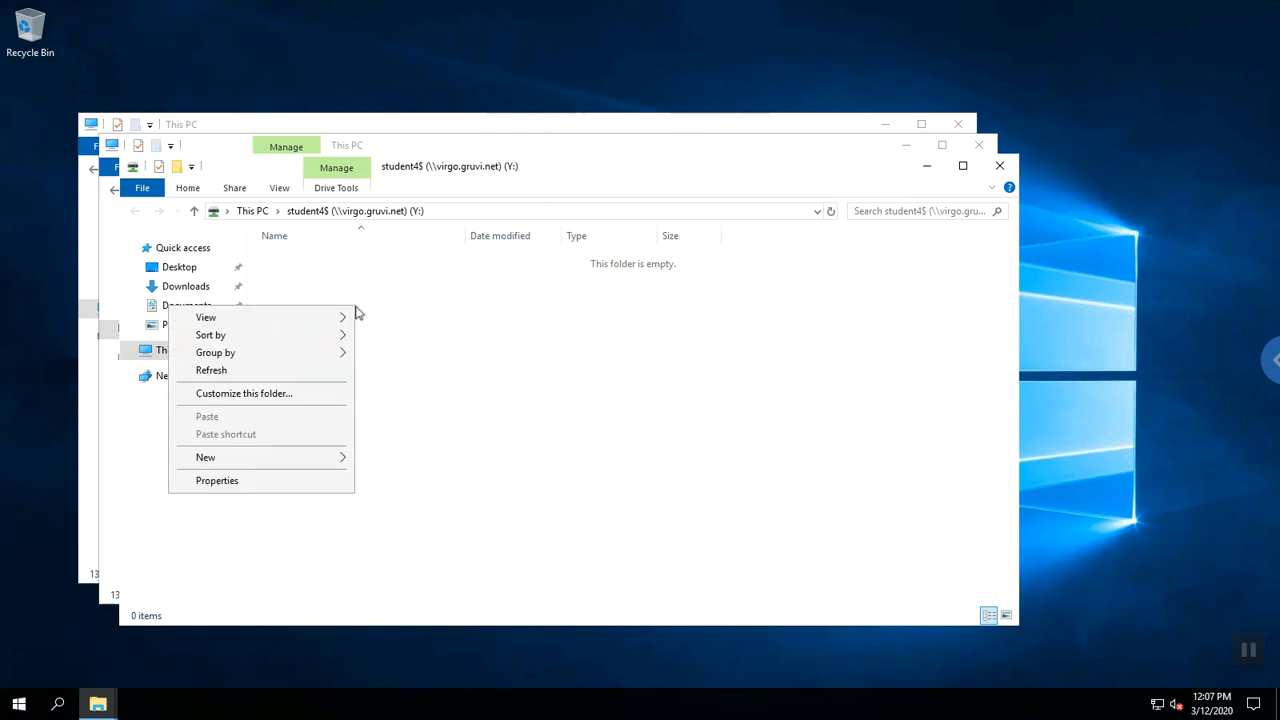
mouse_move(340, 457)
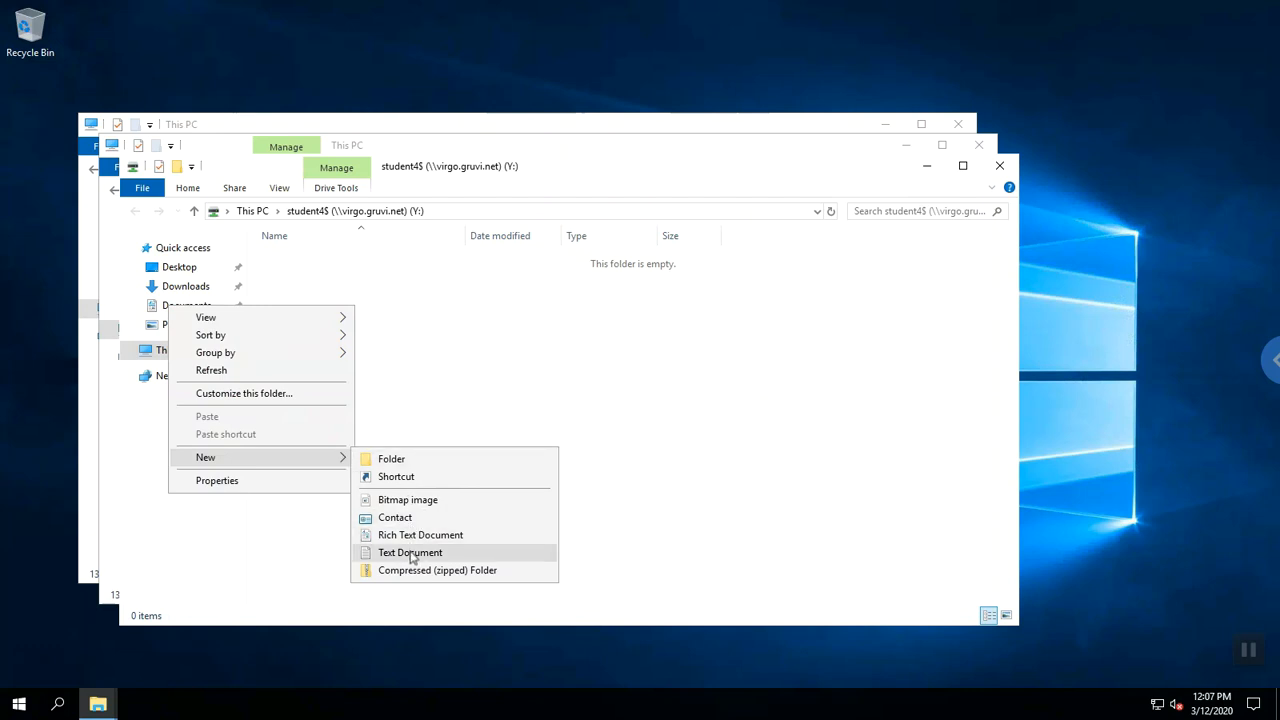
left_click(412, 553)
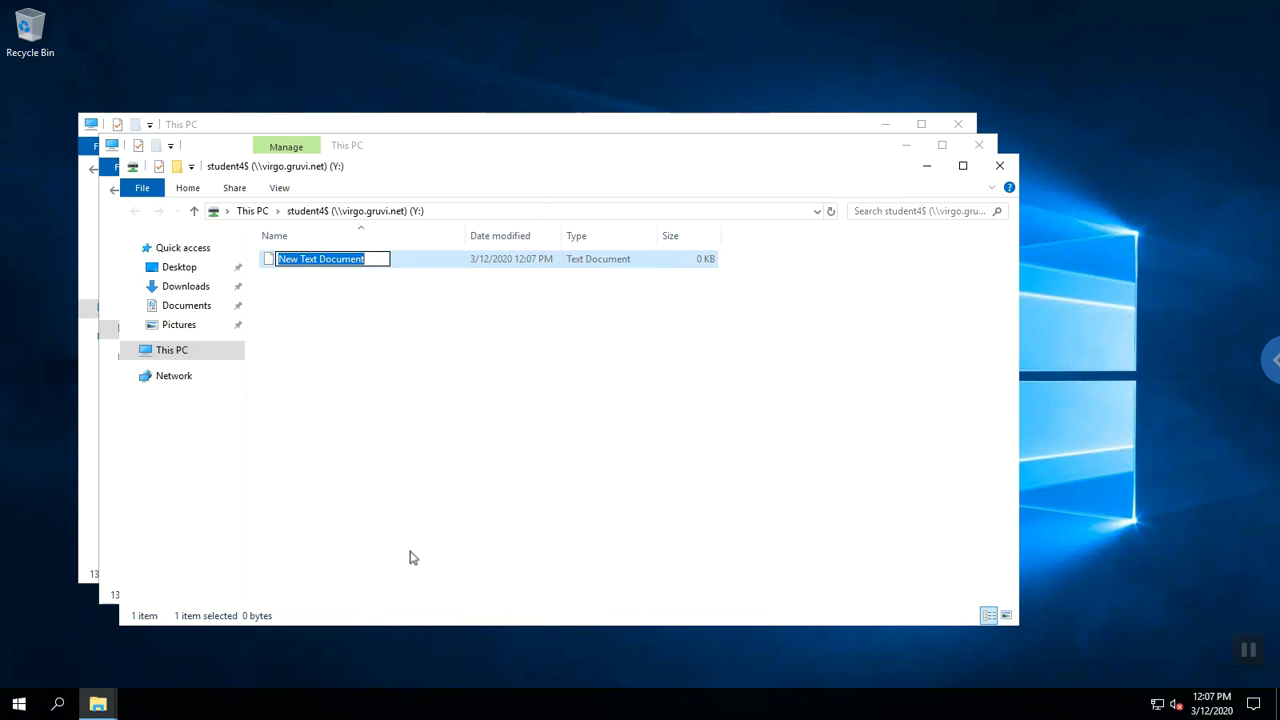
type("Test.txt")
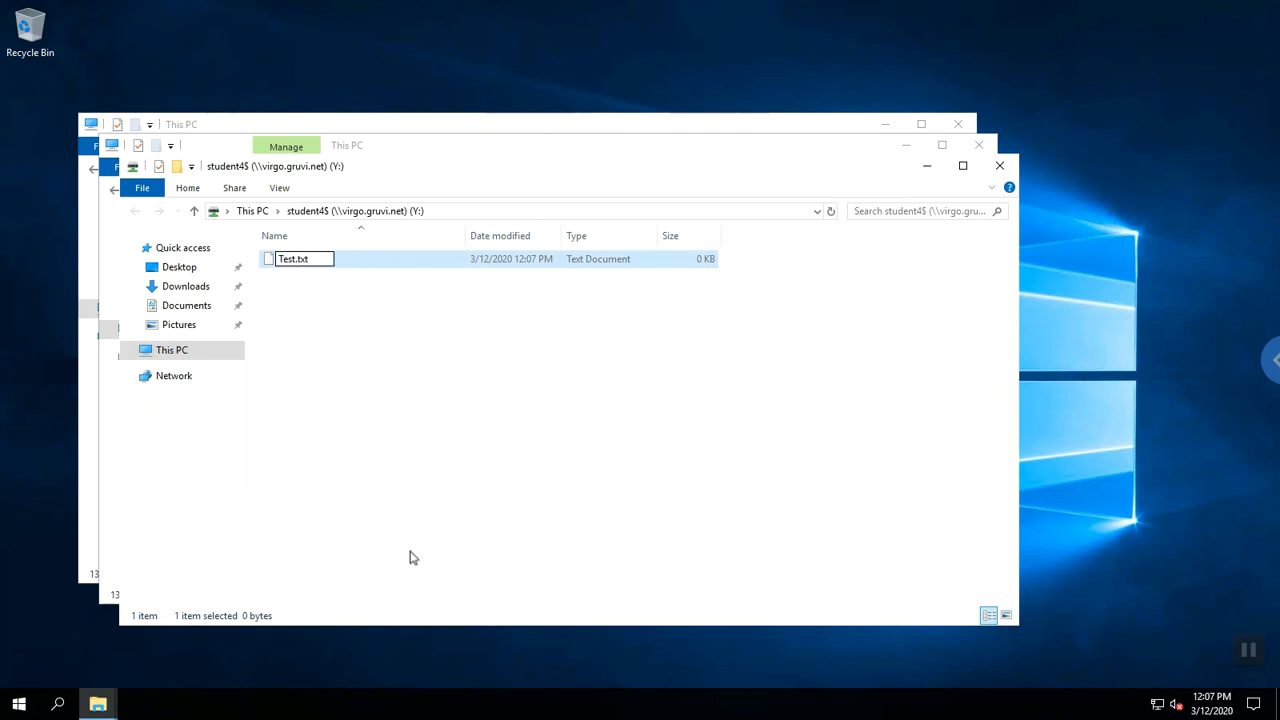
key("Return")
key("Return")
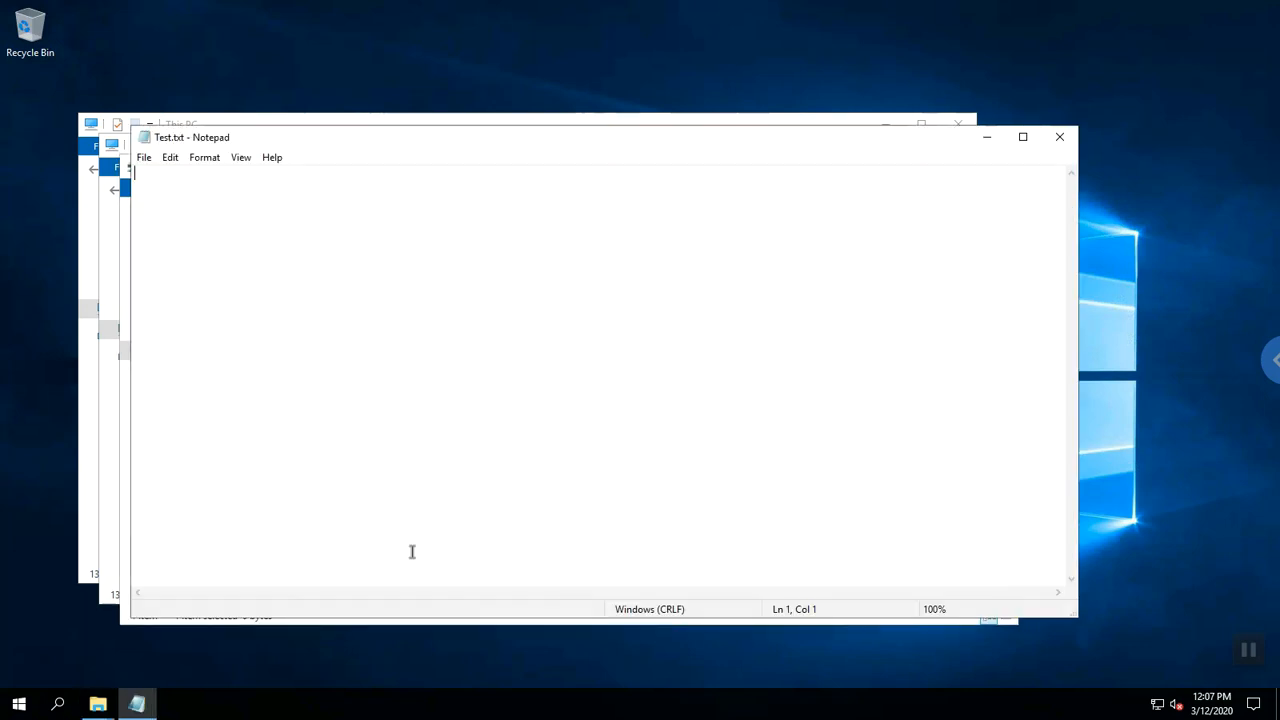
Write Hello! in Test.txt and save it when closing Notepad.
type("Hello!")
left_click(1064, 142)
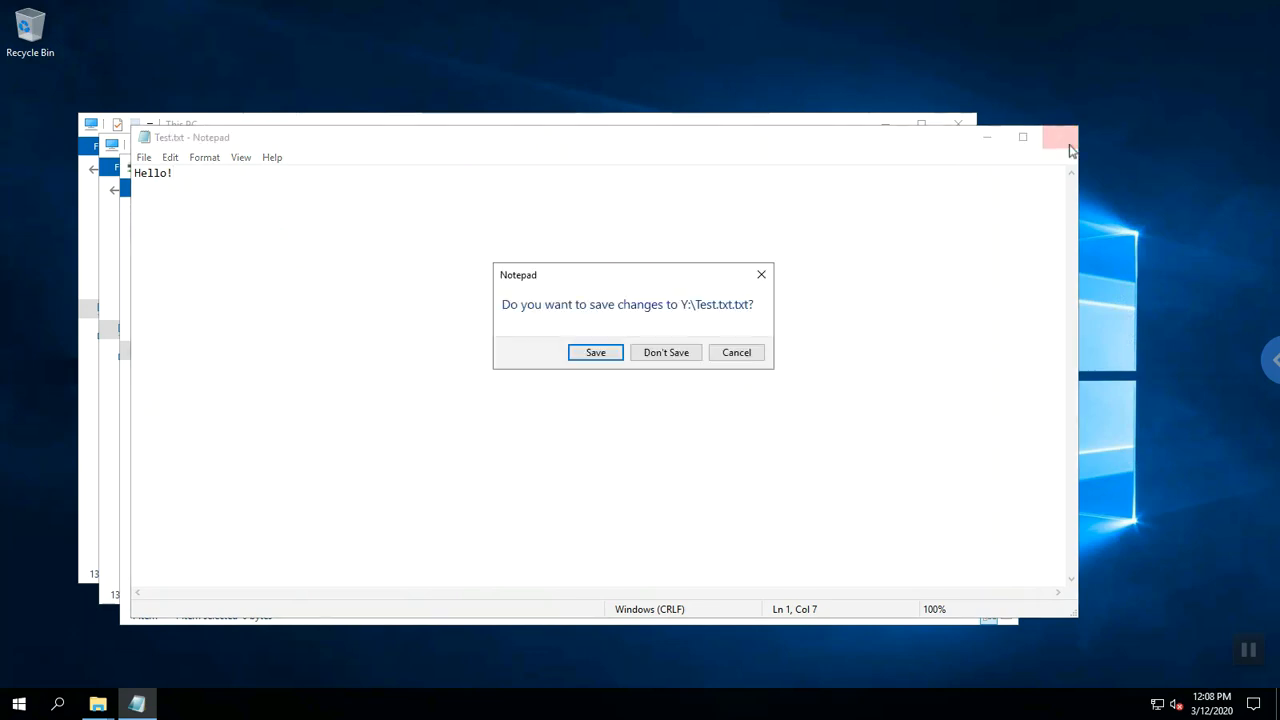
left_click(595, 356)
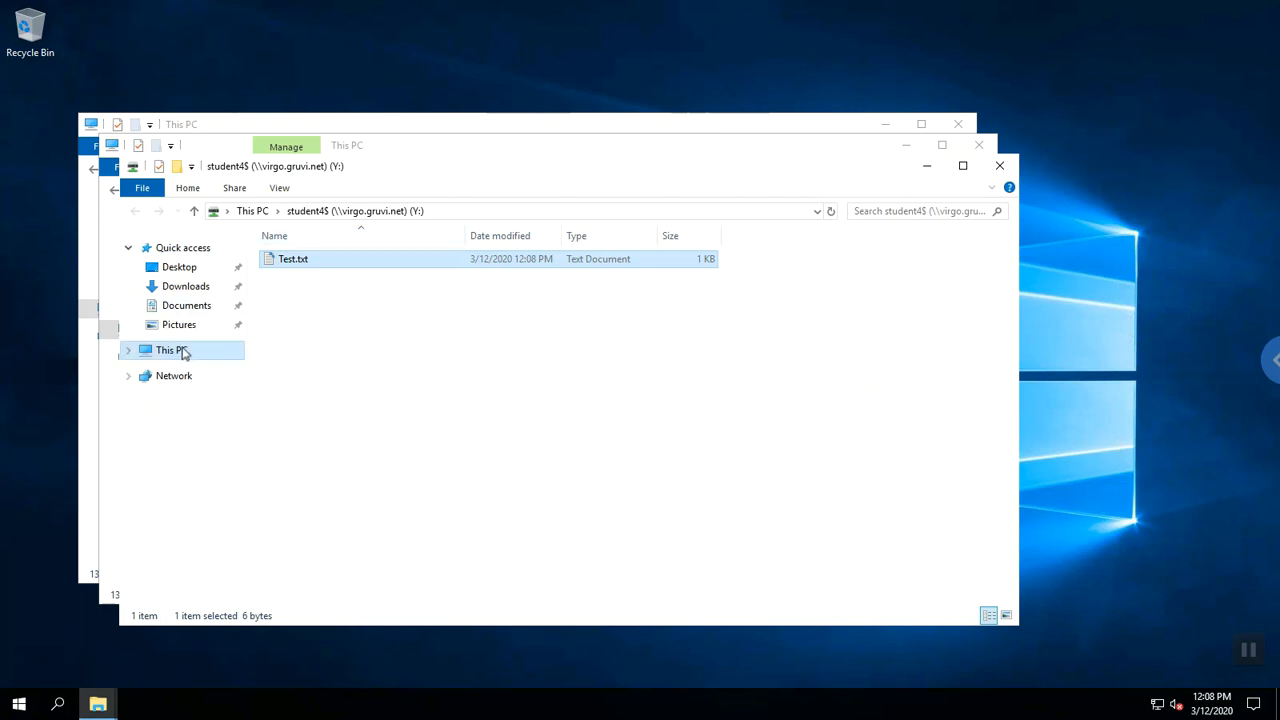
Attempt mapping \\virgo.gruvi.net\CSC_444$ as drive X:, which returns a permission error.
left_click(183, 352)
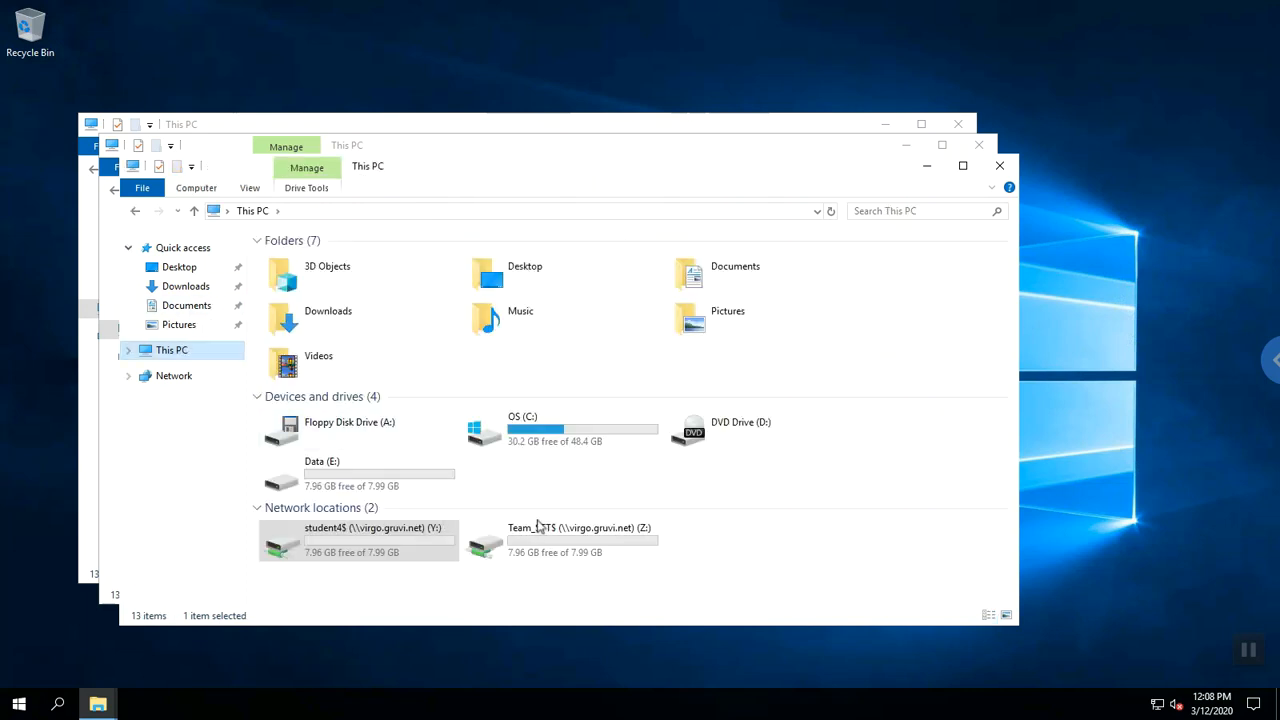
left_click(370, 548)
left_click(192, 190)
left_click(316, 224)
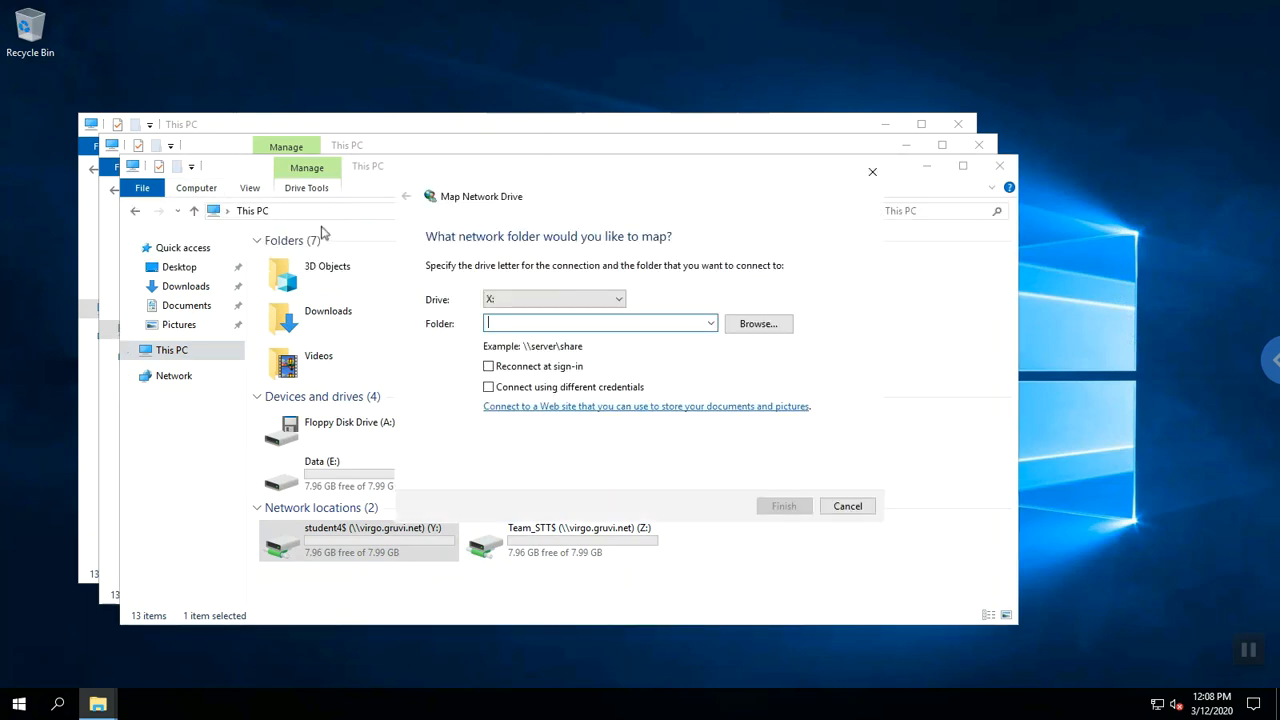
type("\\vir")
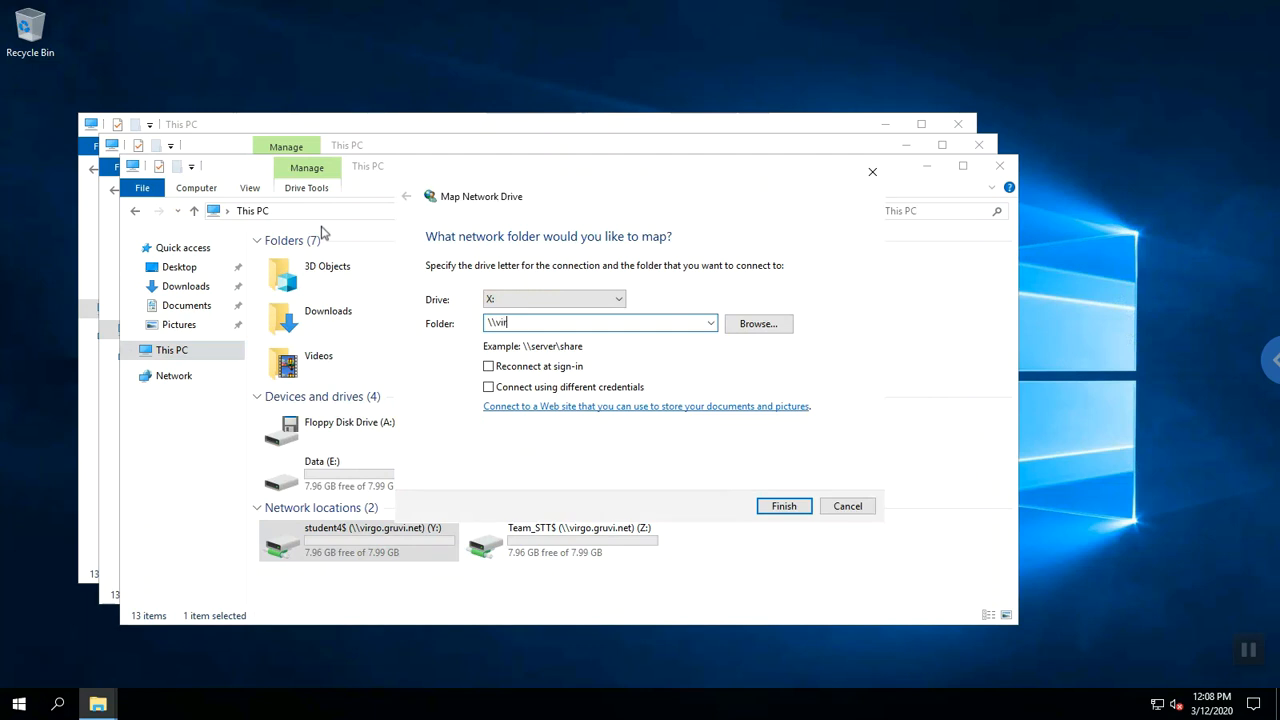
type("go.gruvin.net")
key("BackSpace")
key("BackSpace")
key("BackSpace")
key("BackSpace")
type("et\\CSC_444$")
left_click(775, 507)
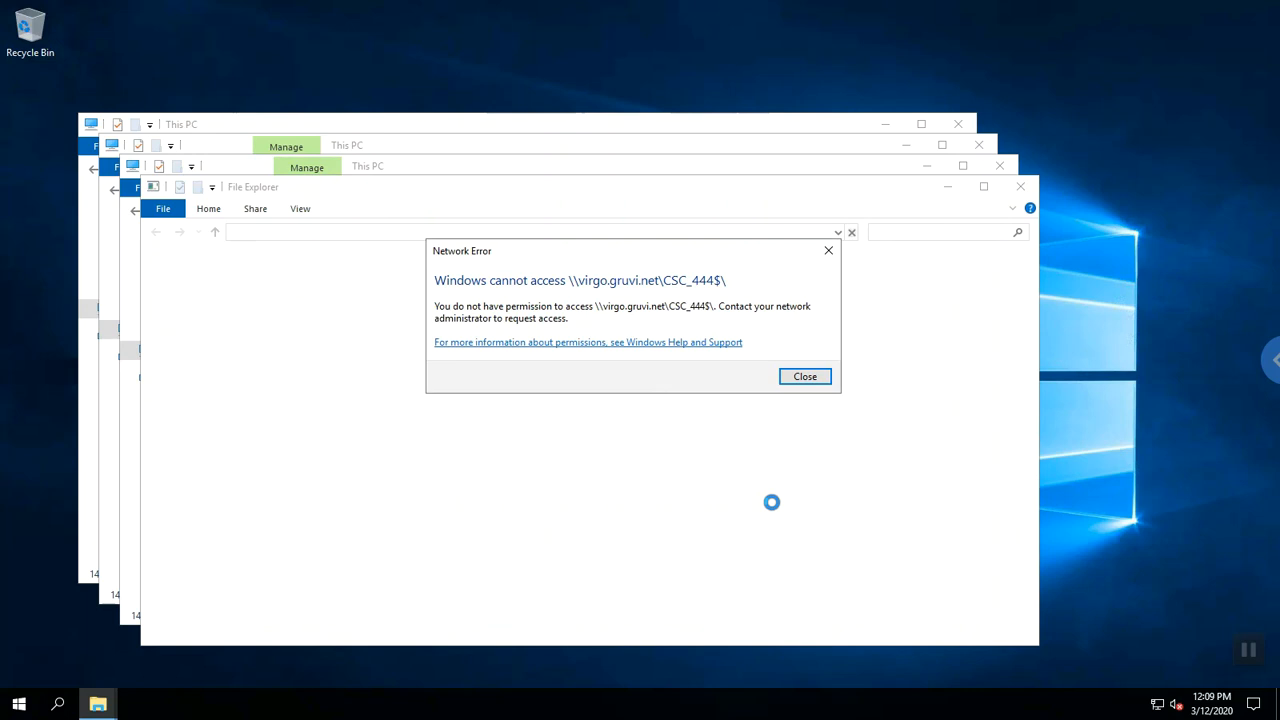
Dismiss the error, retry opening CSC_444$ (X:), and dismiss the access-denied error.
left_click(806, 377)
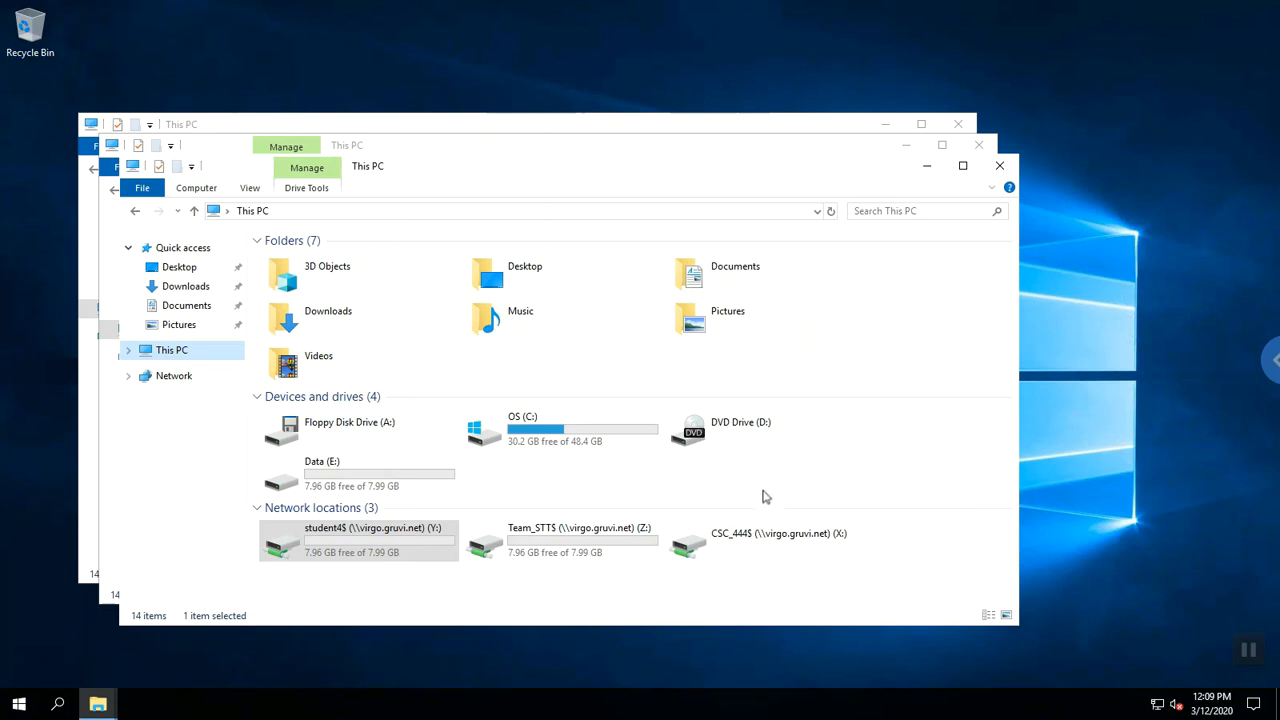
left_click(748, 540)
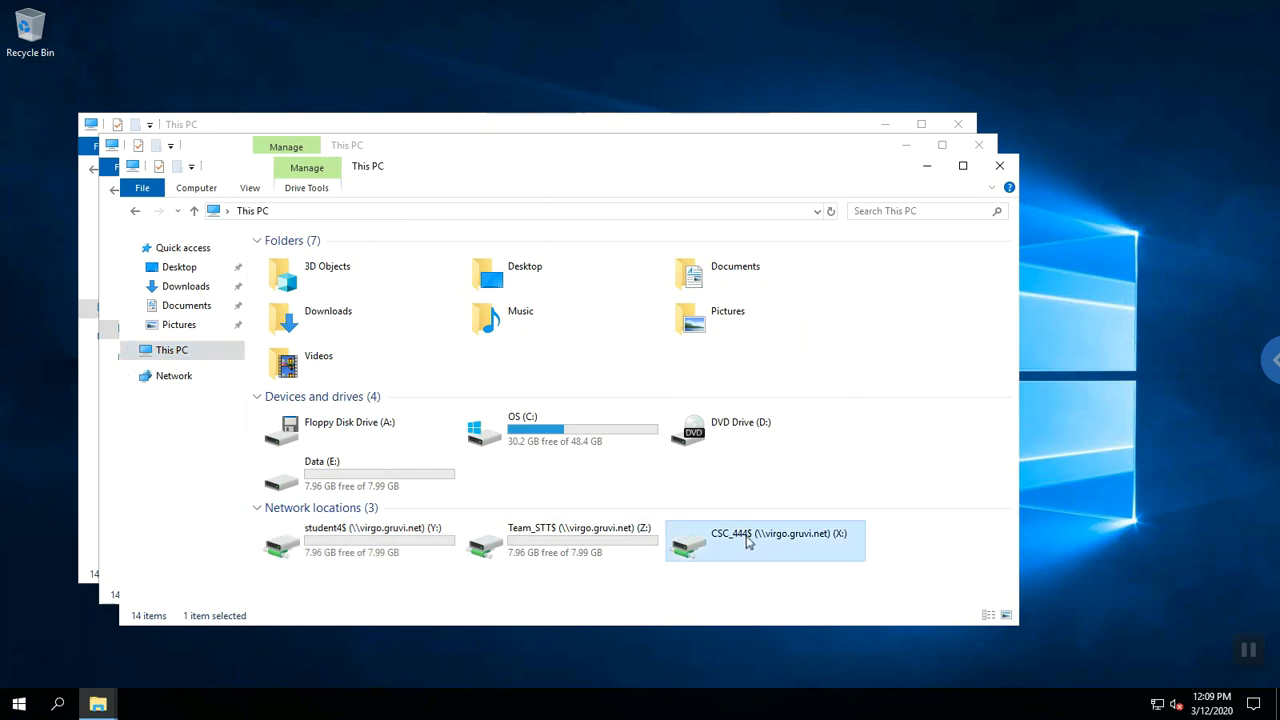
double_click(748, 540)
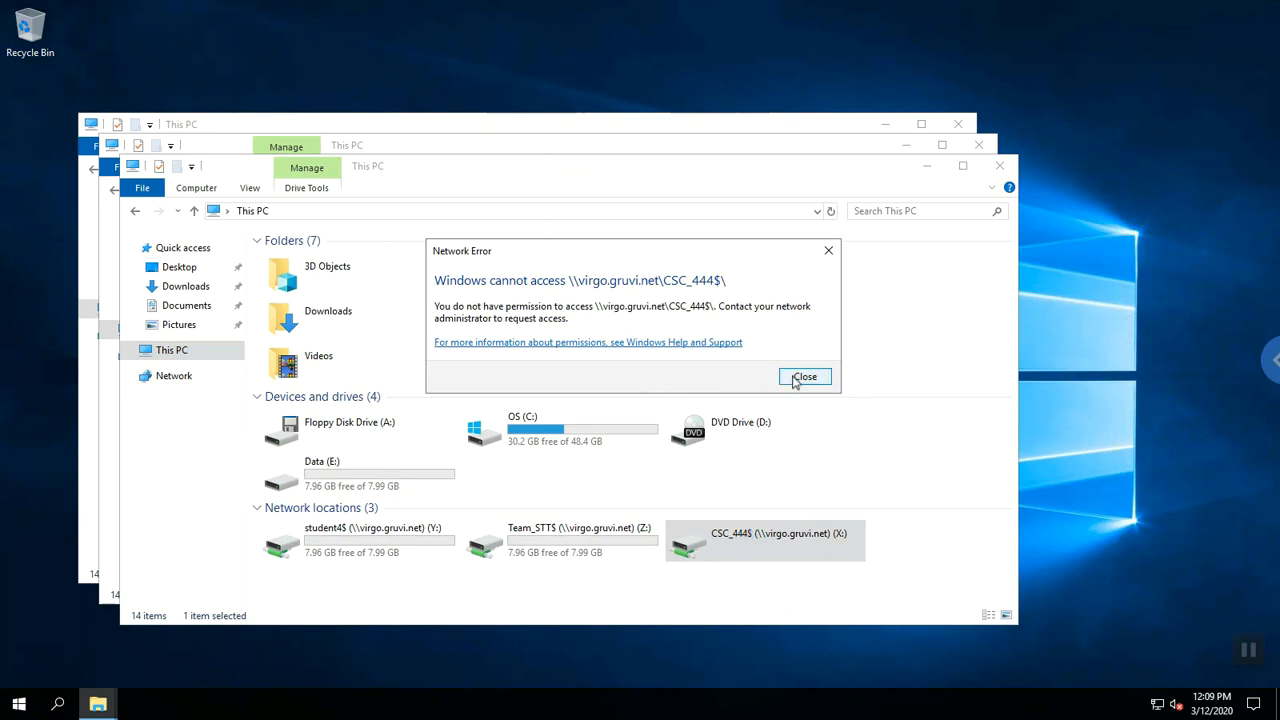
left_click(804, 377)
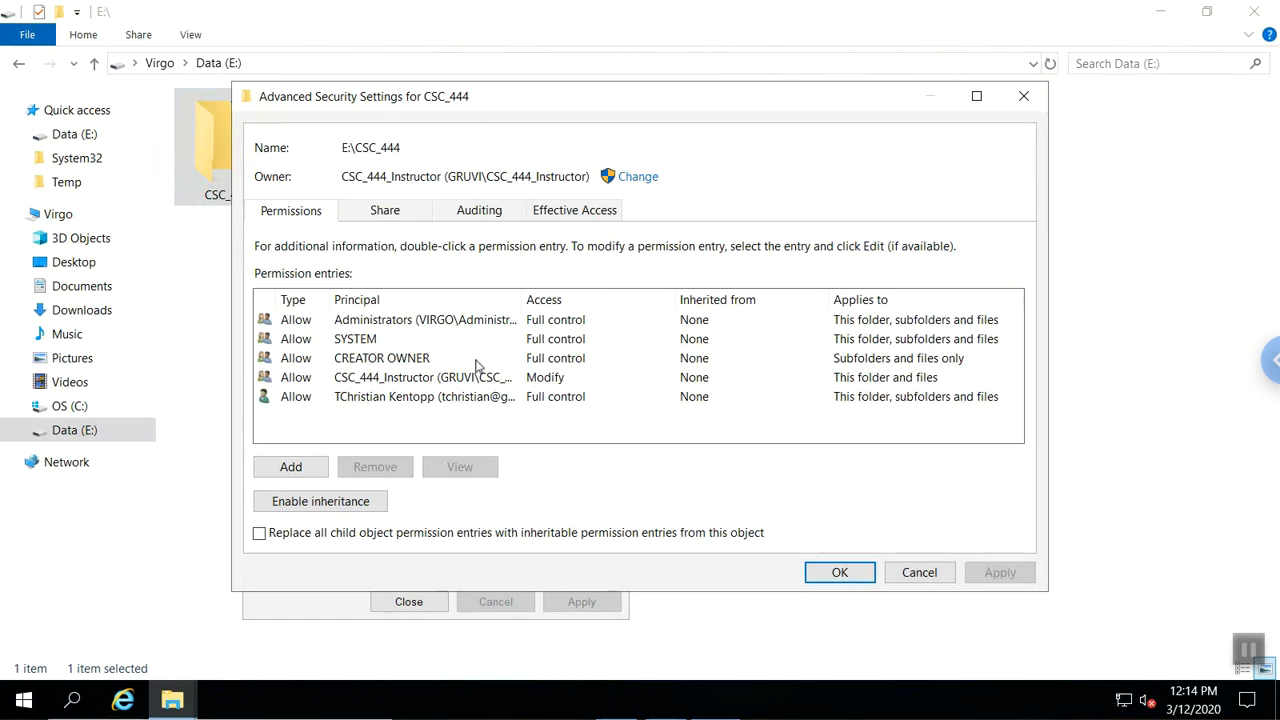
Start a new permission entry on the CSC_444 folder with the CSC_444 group as principal.
left_click(400, 382)
left_click(400, 382)
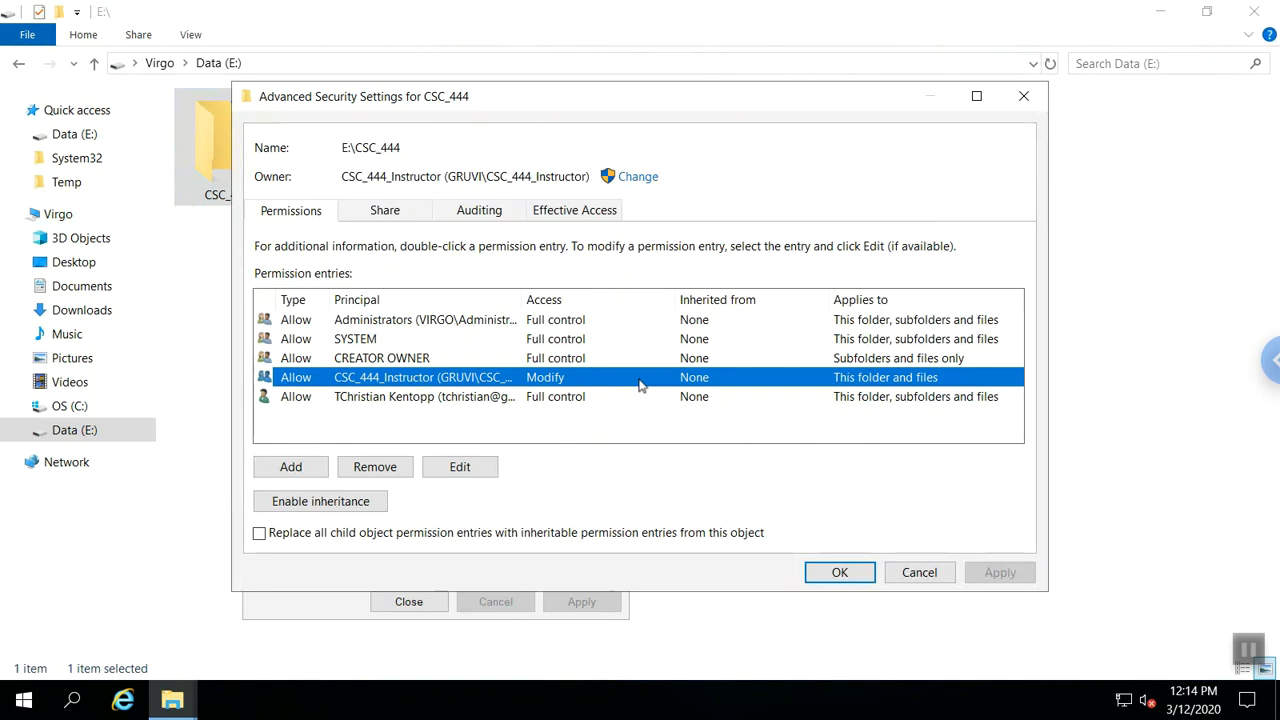
left_click(286, 468)
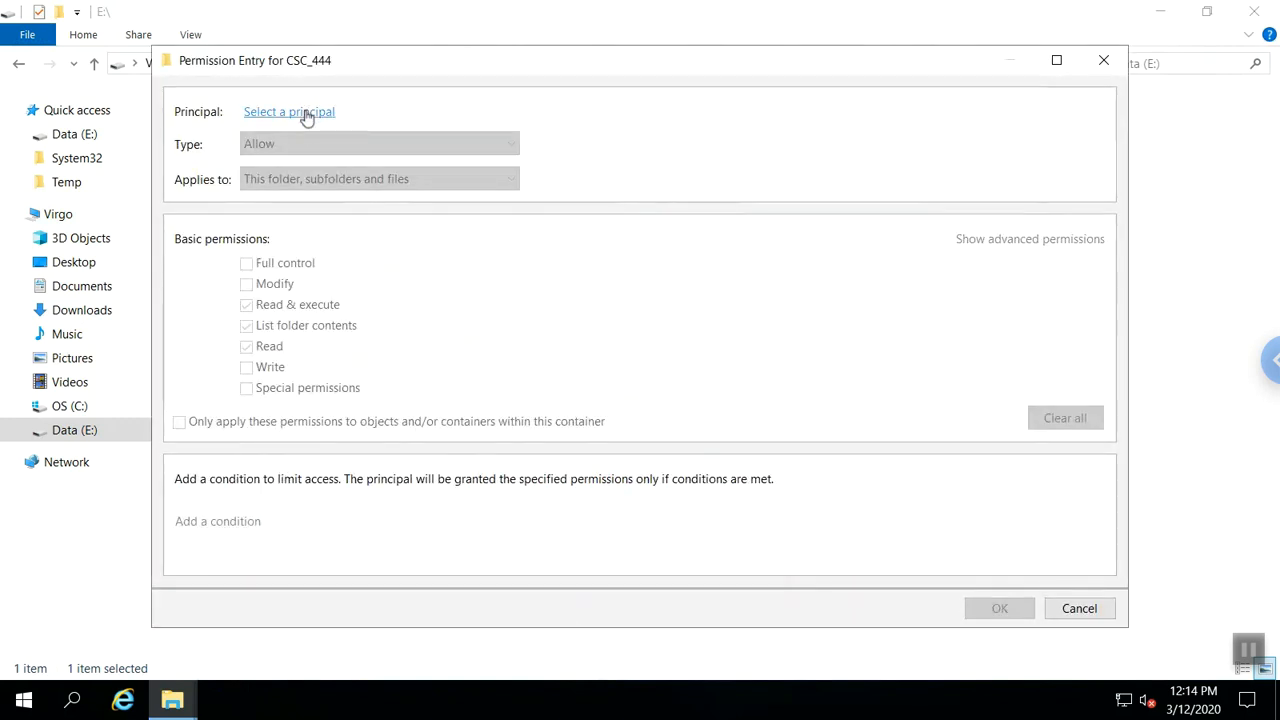
left_click(304, 114)
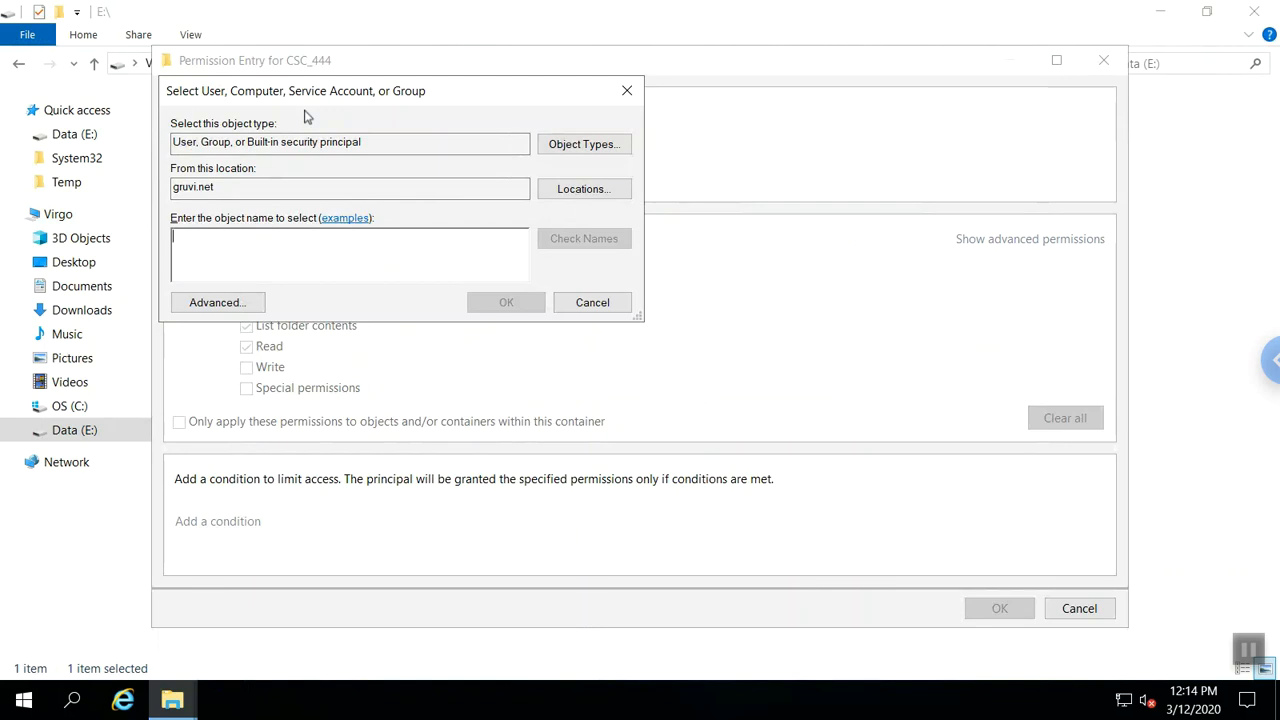
type("csc_")
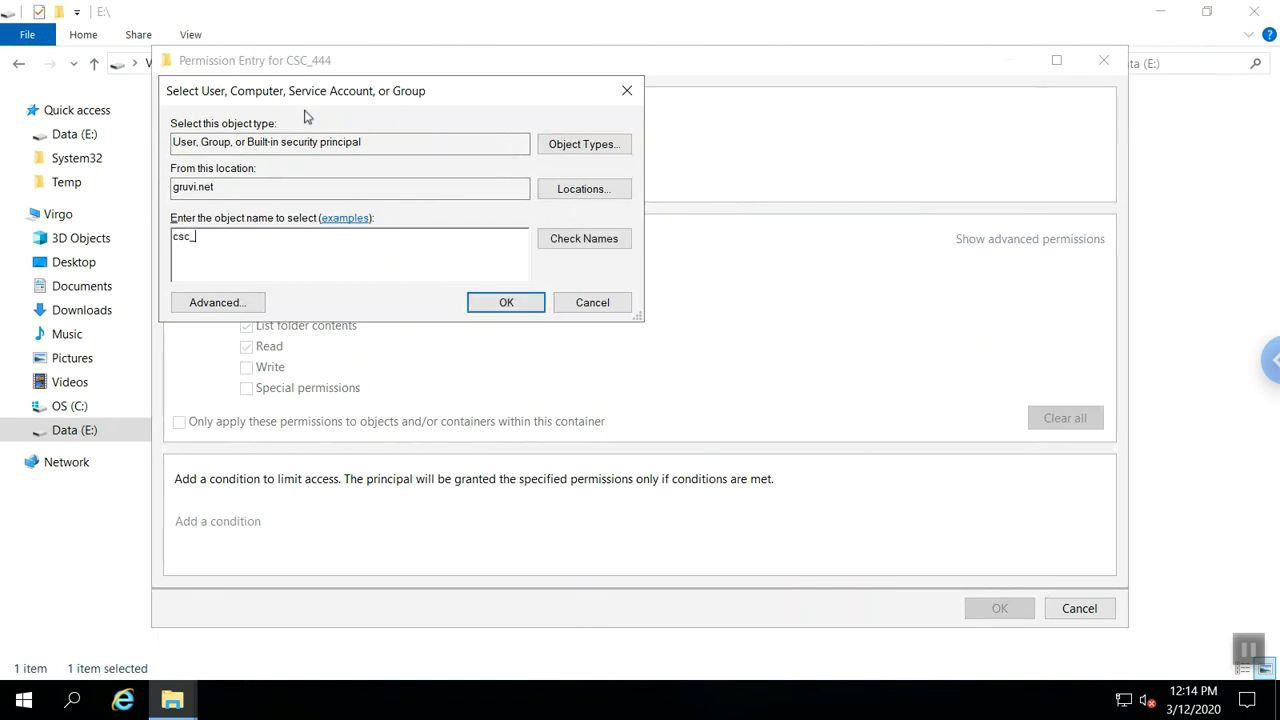
type("444")
key("Return")
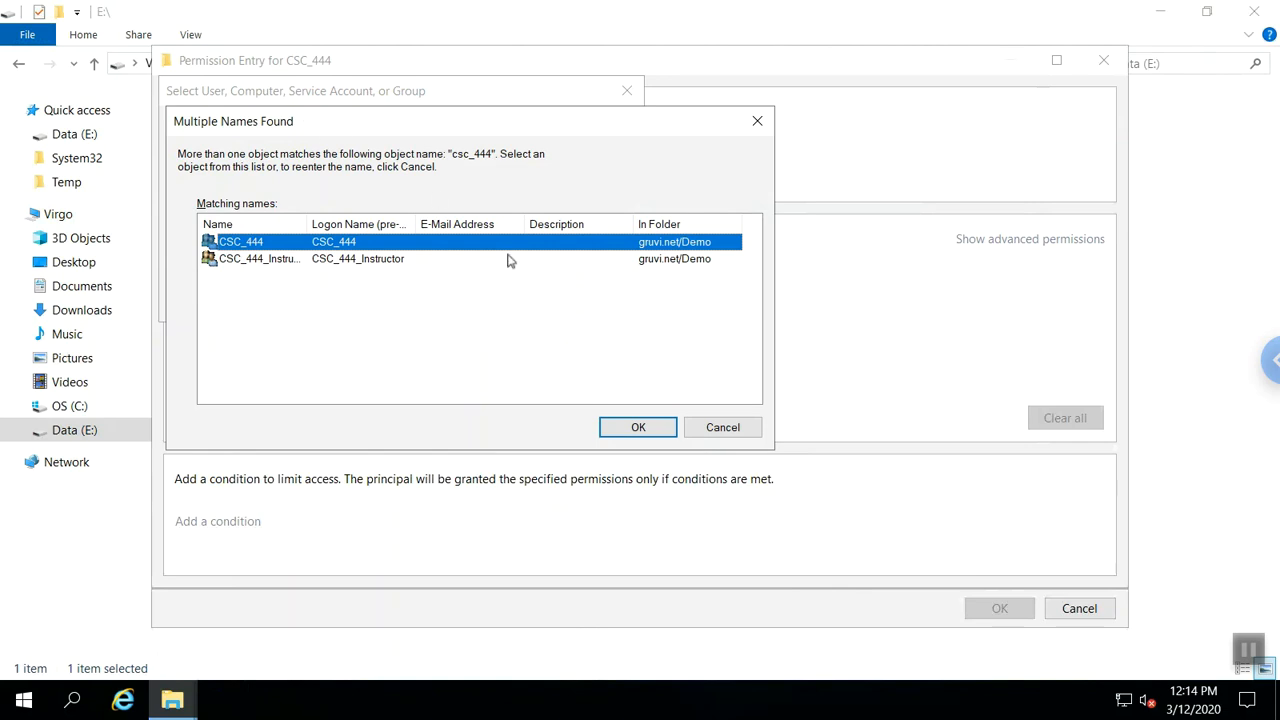
left_click(621, 427)
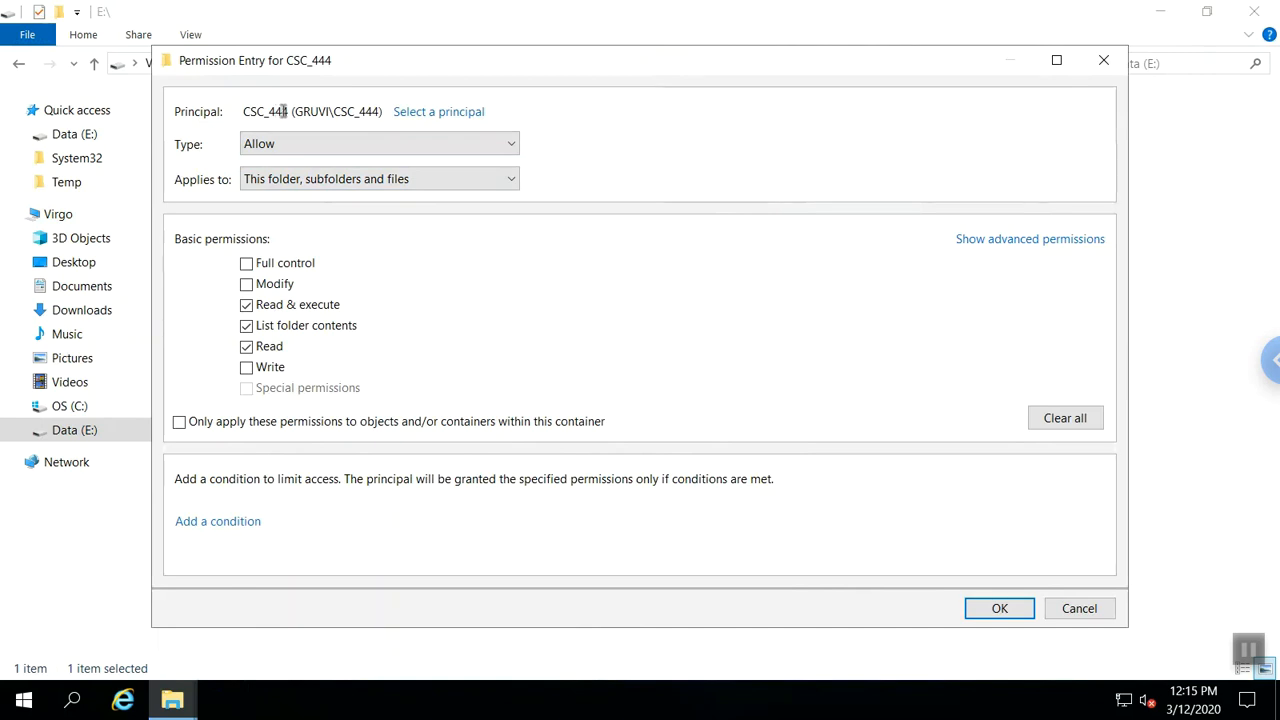
Apply Read & execute to 'This folder and files', confirm the dialogs, and close Explorer.
left_click(299, 184)
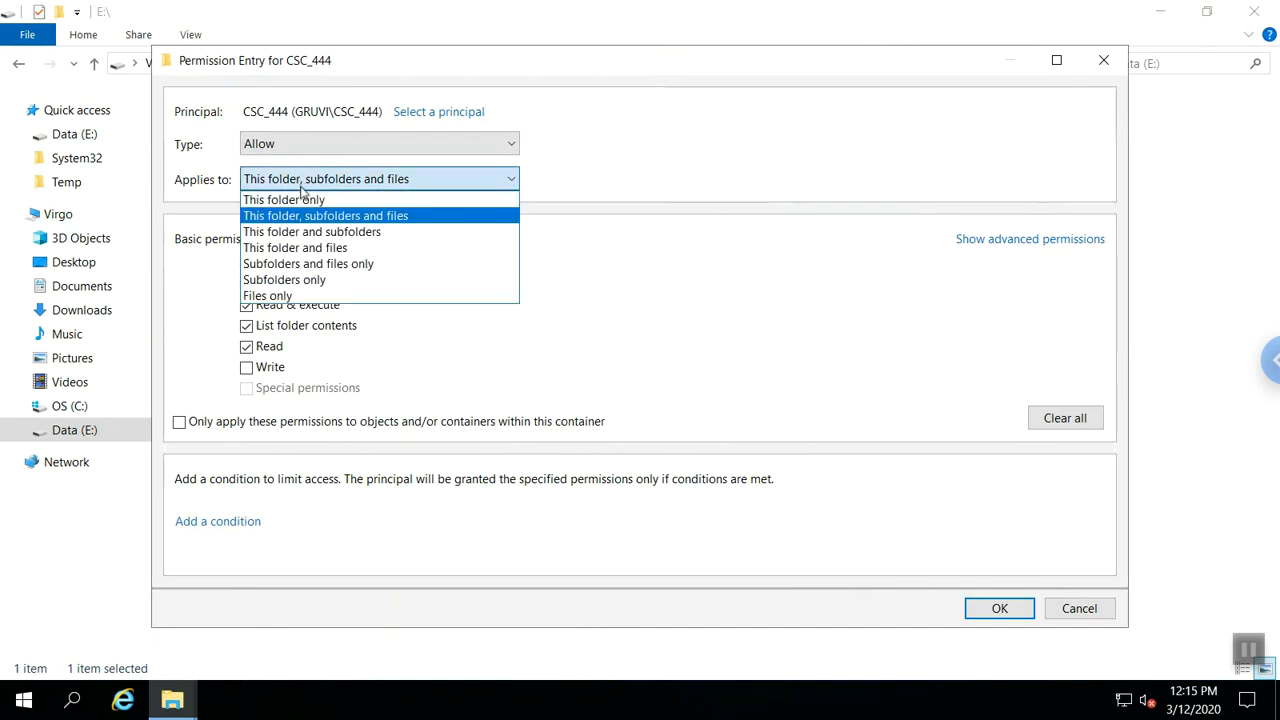
left_click(307, 248)
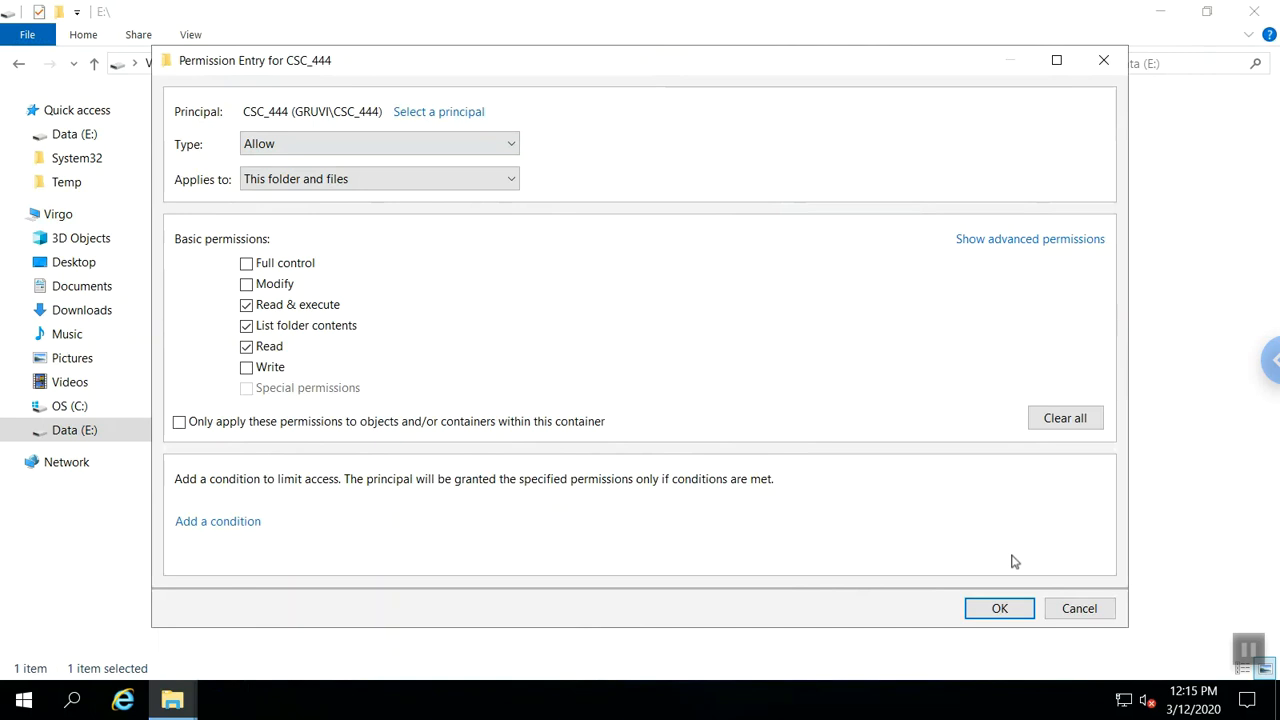
left_click(999, 608)
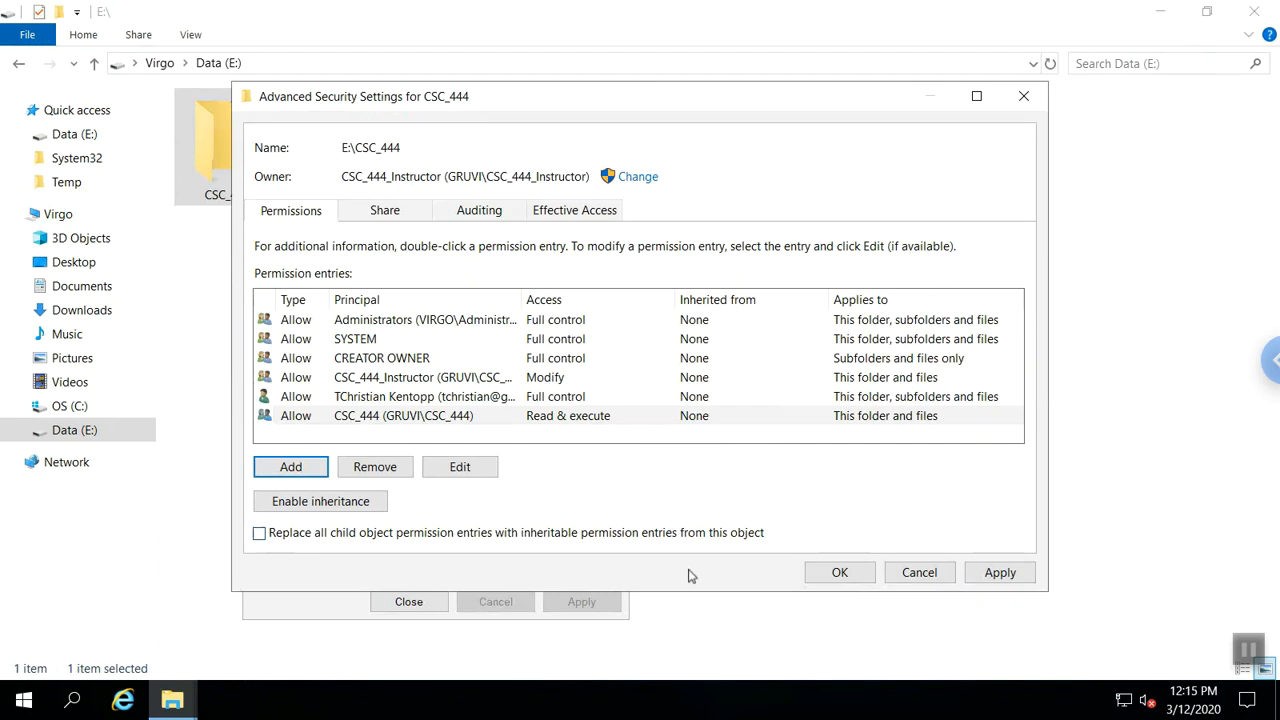
left_click(820, 572)
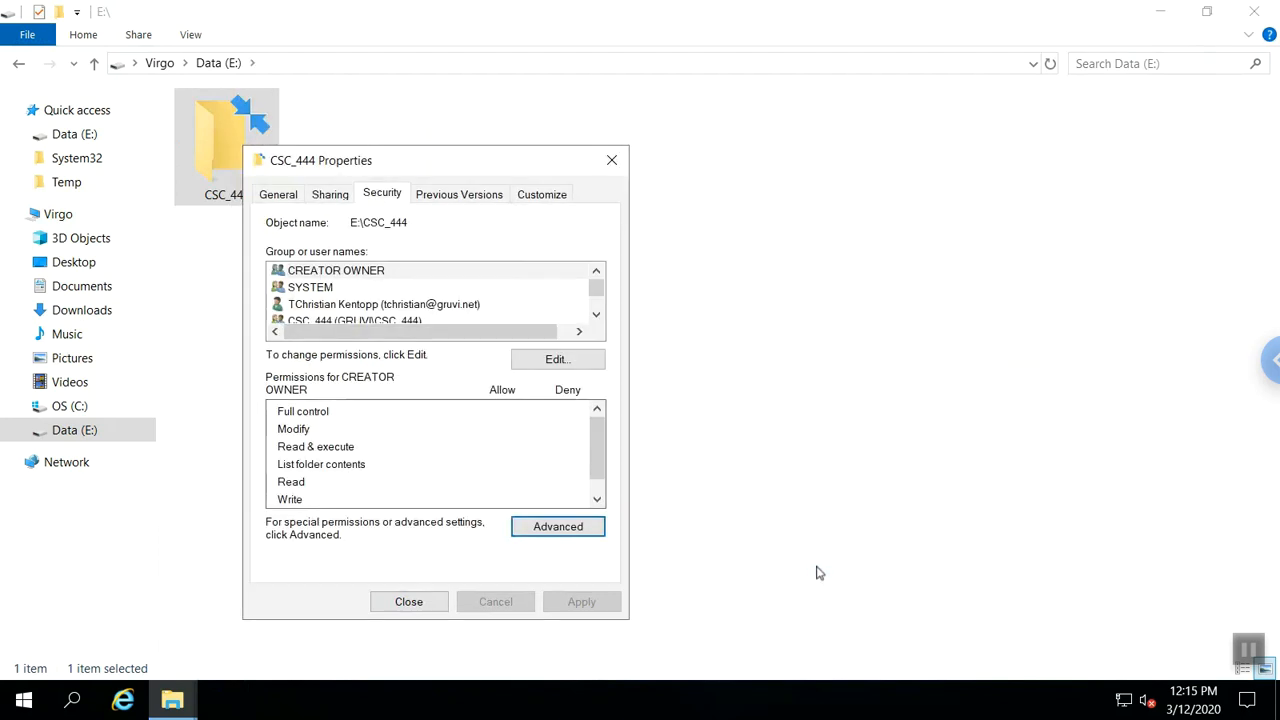
left_click(408, 603)
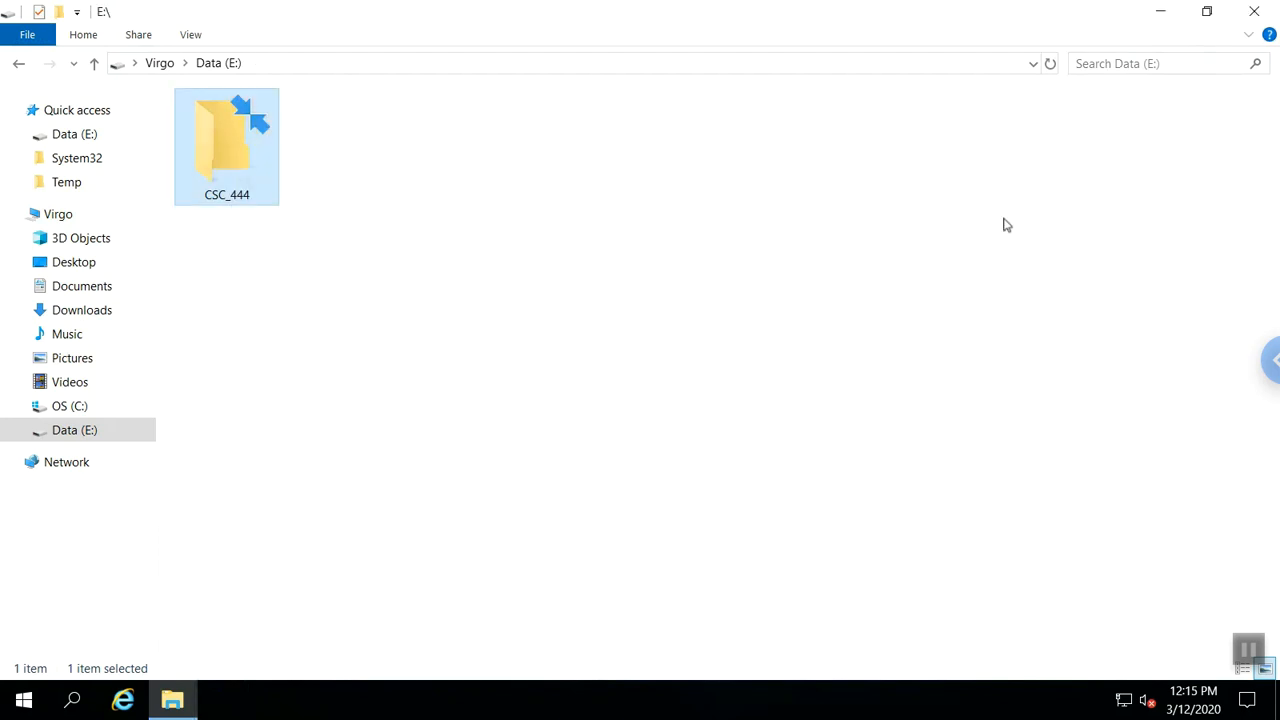
left_click(1252, 12)
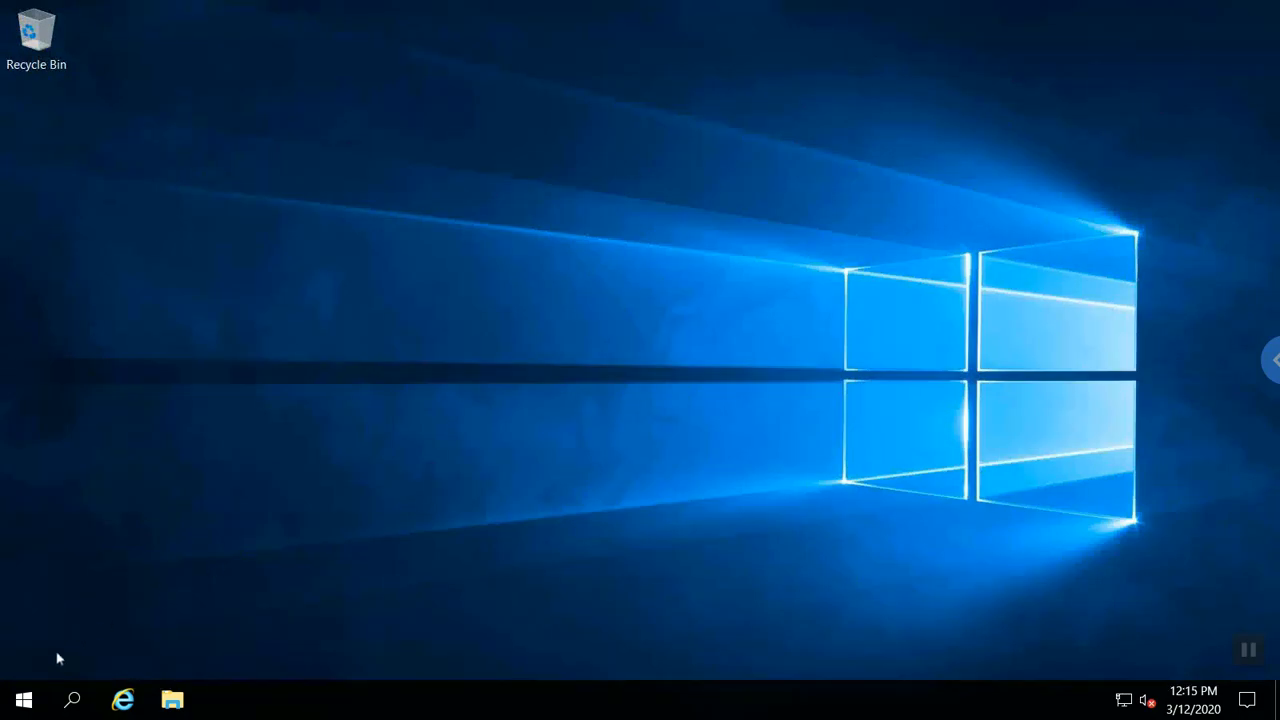
left_click(24, 700)
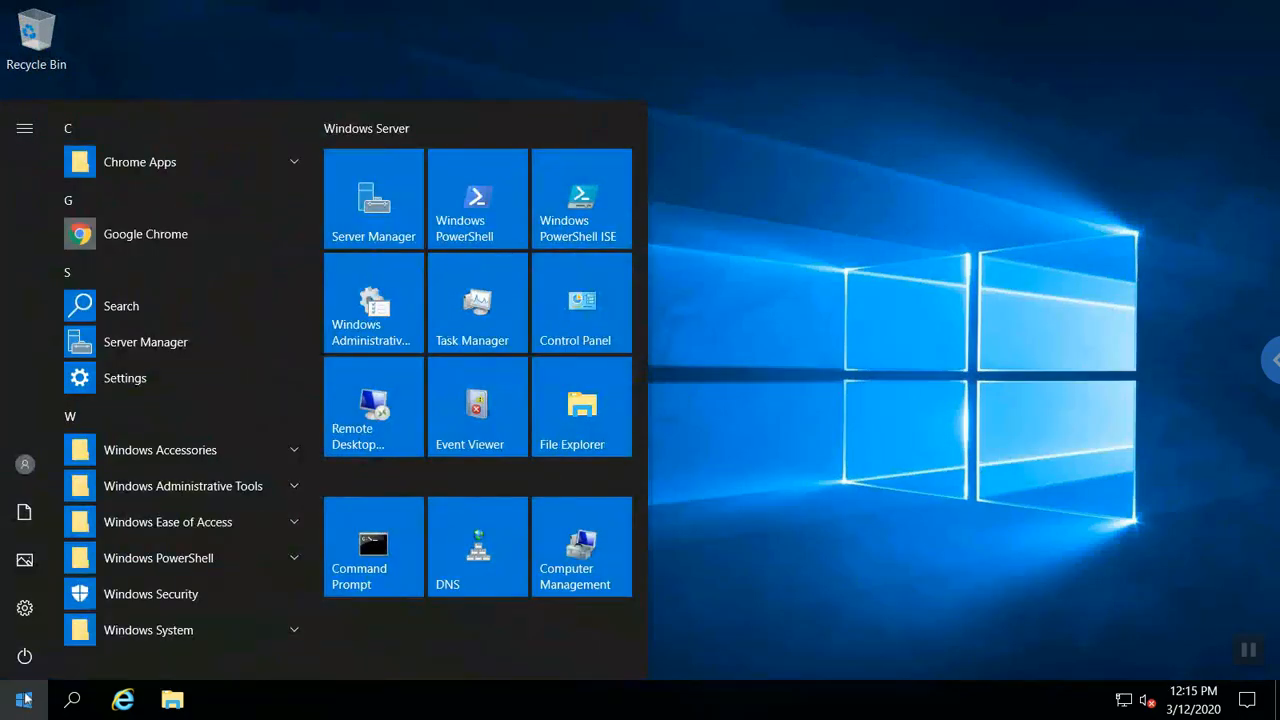
Sign out of the current account and bring up the Windows sign-in screen.
left_click(27, 470)
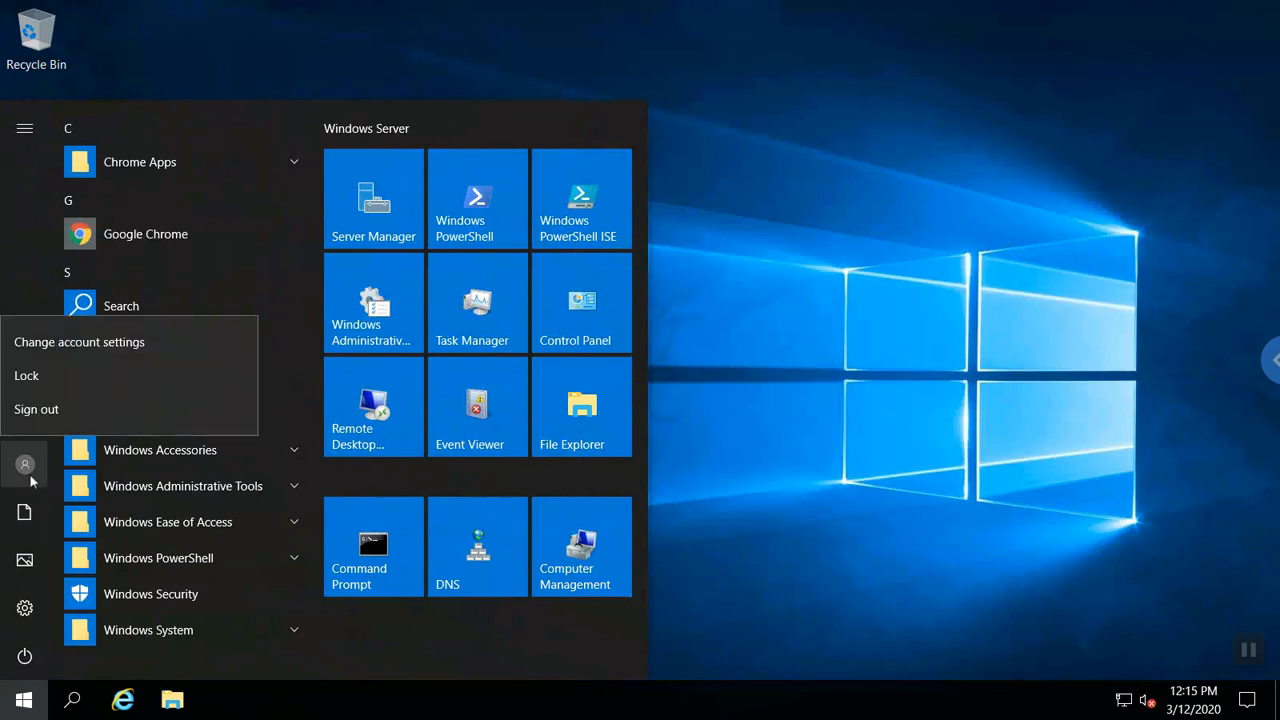
left_click(54, 412)
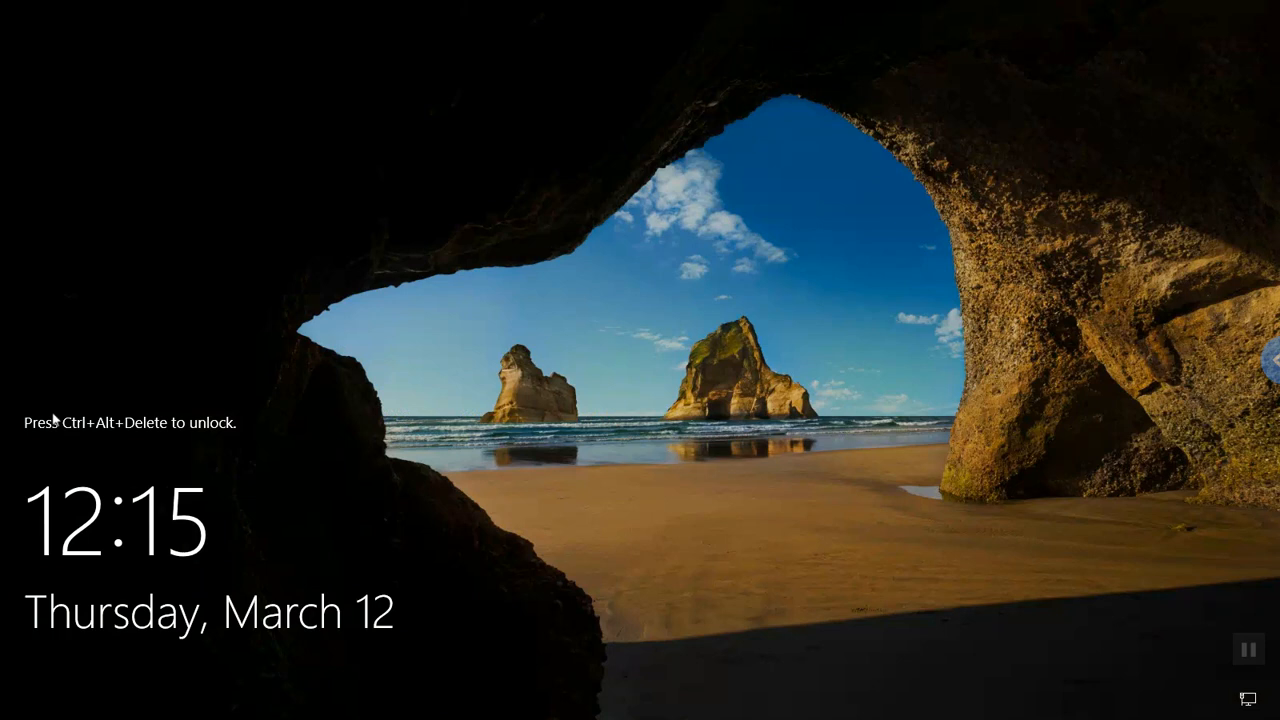
left_click(1270, 364)
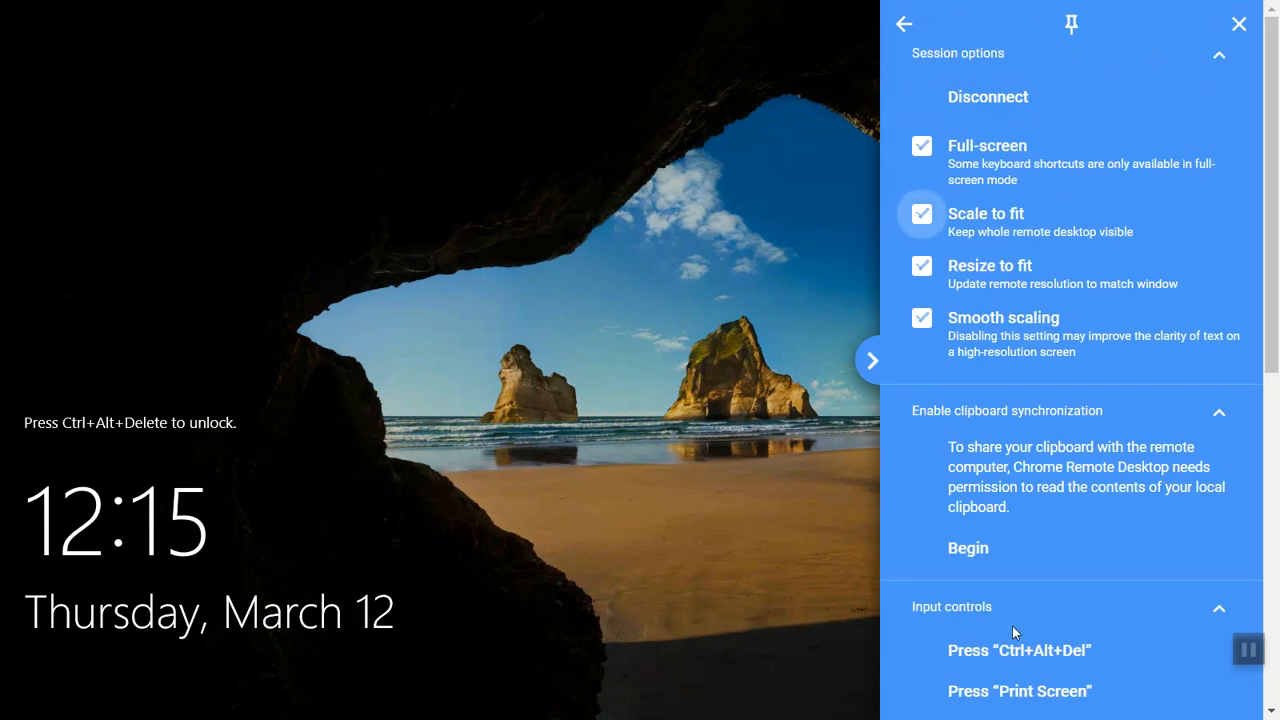
left_click(1012, 658)
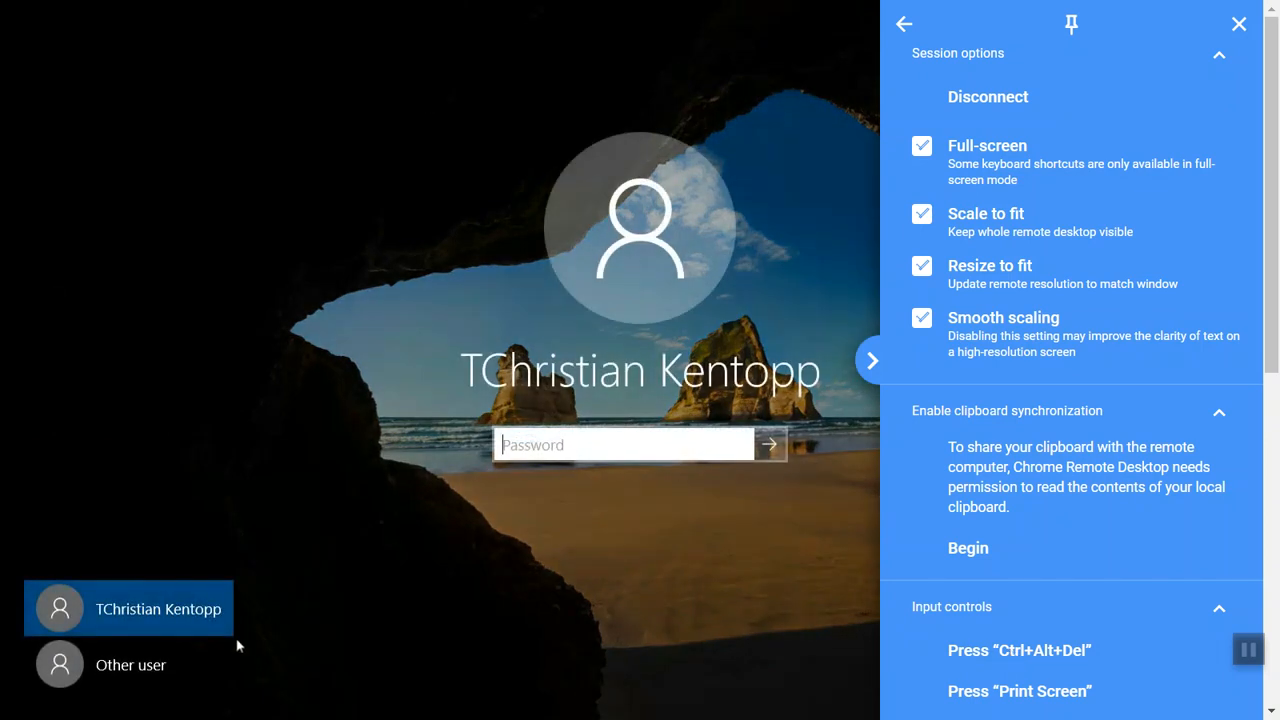
Sign in to the GRUVI domain as the student4 user with its password.
left_click(157, 667)
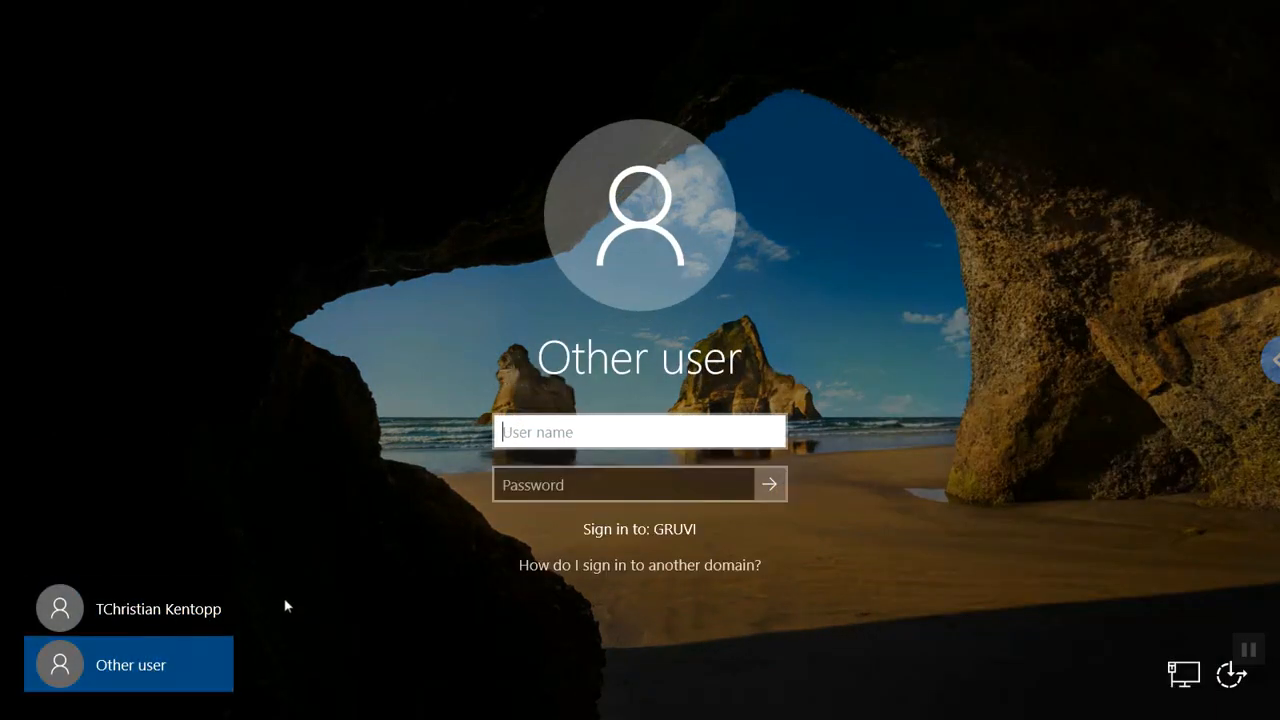
type("student4")
key("Tab")
type("••••••••••")
key("Return")
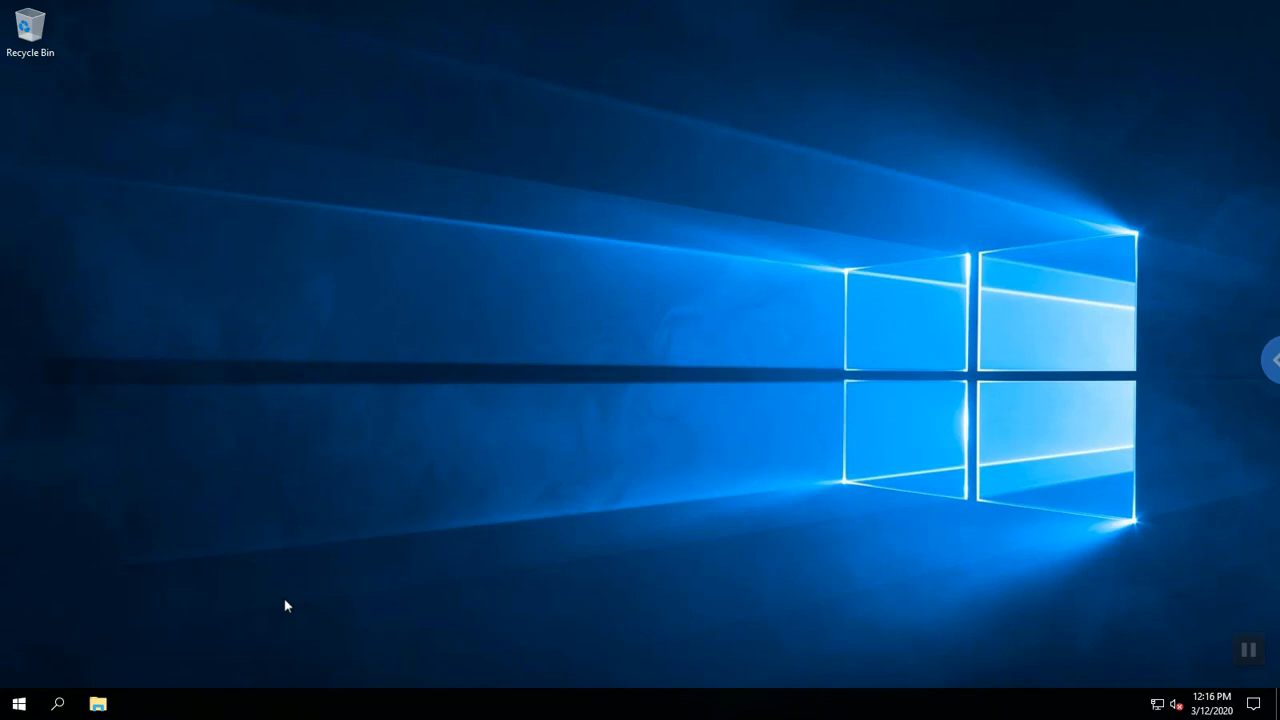
Show This PC in File Explorer with the Team_STT$, student4$ and CSC_444$ drives.
left_click(98, 705)
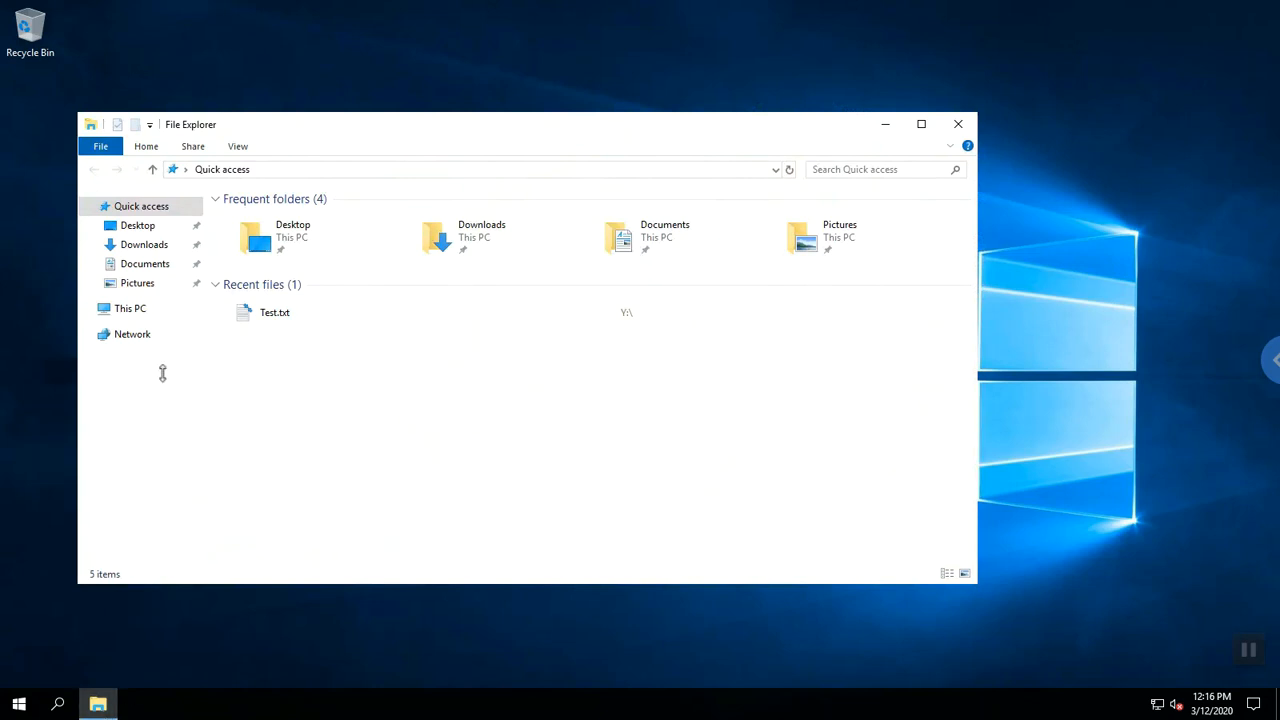
left_click(140, 313)
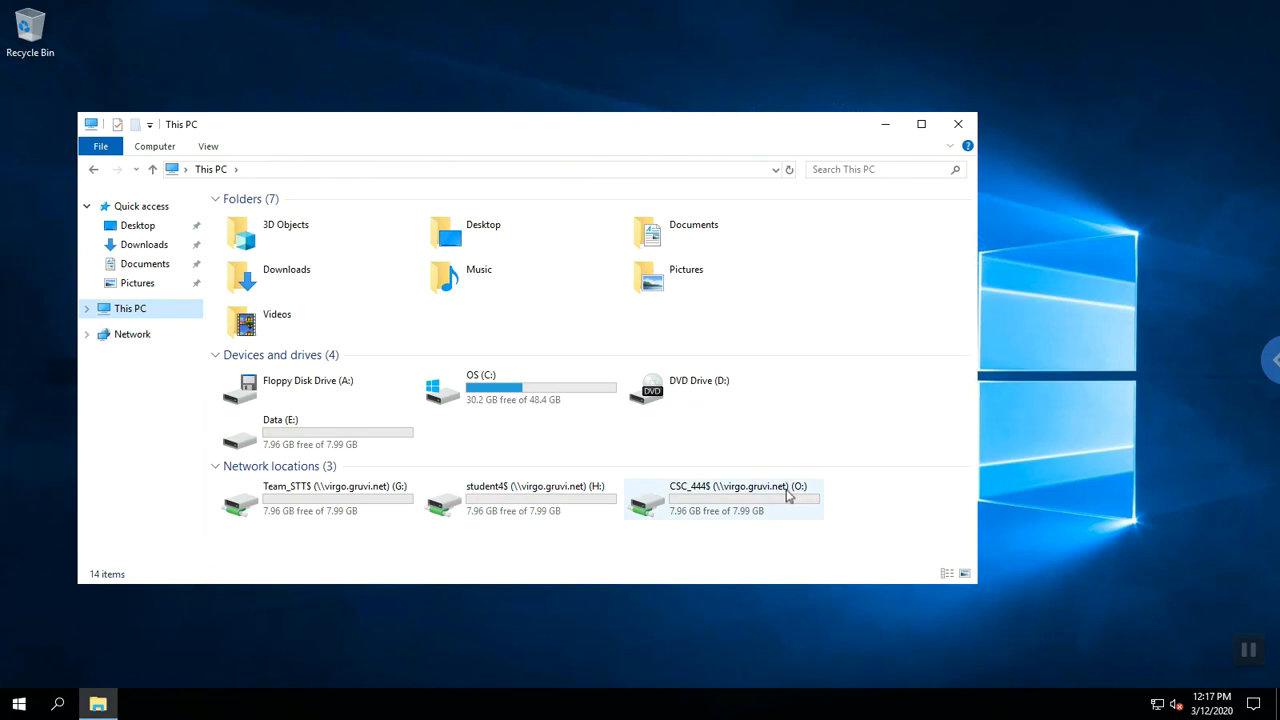
On CSC_444$ (O:), open Team_STT, then confirm Team_STX is refused with an access error.
double_click(707, 508)
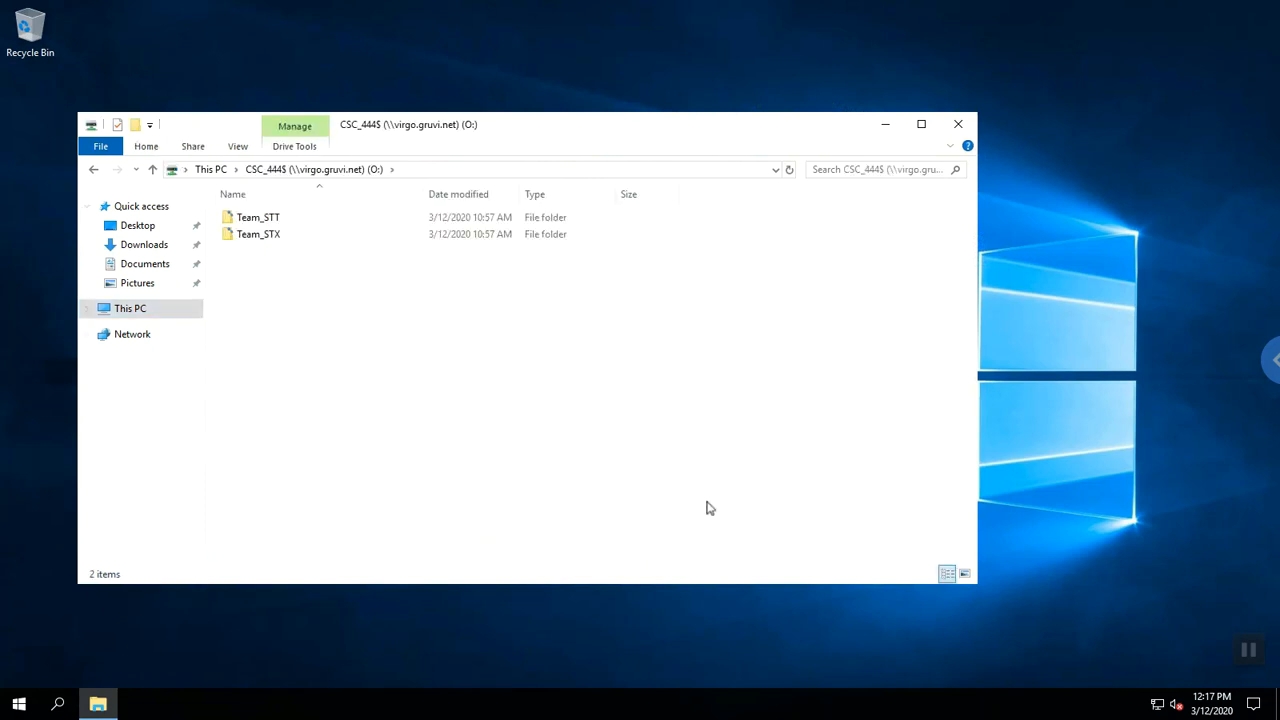
double_click(265, 218)
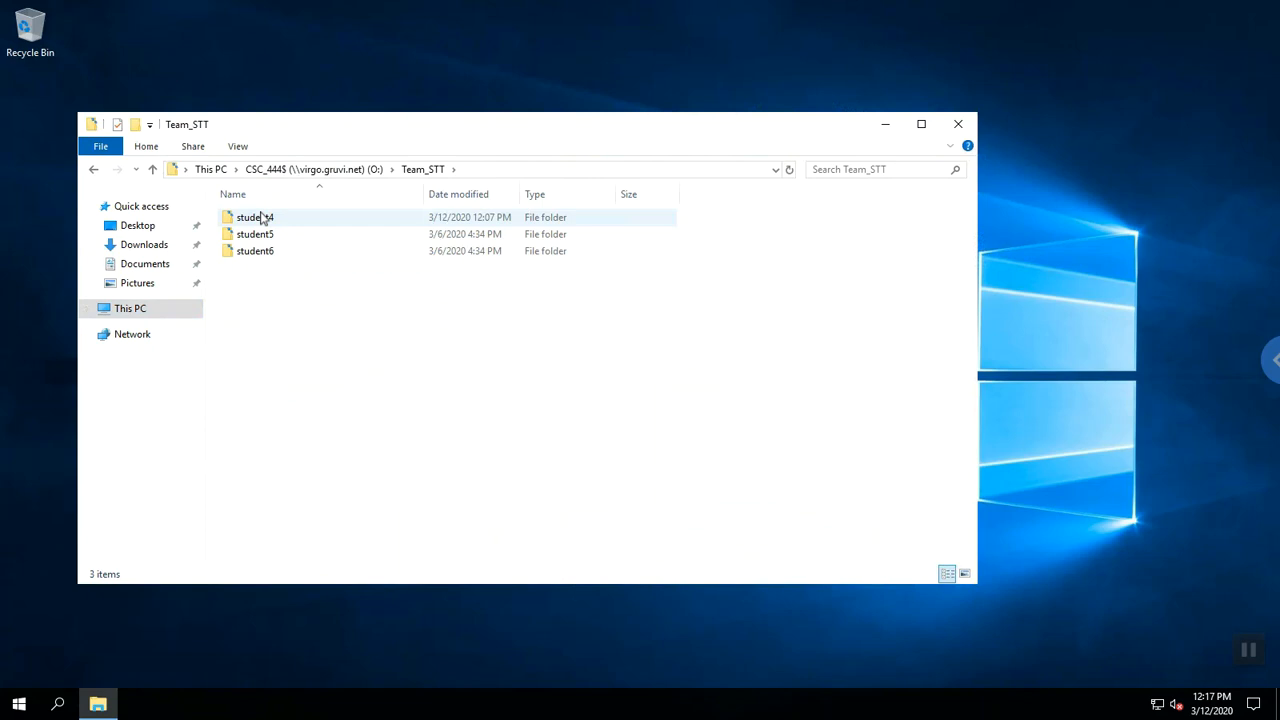
left_click(318, 170)
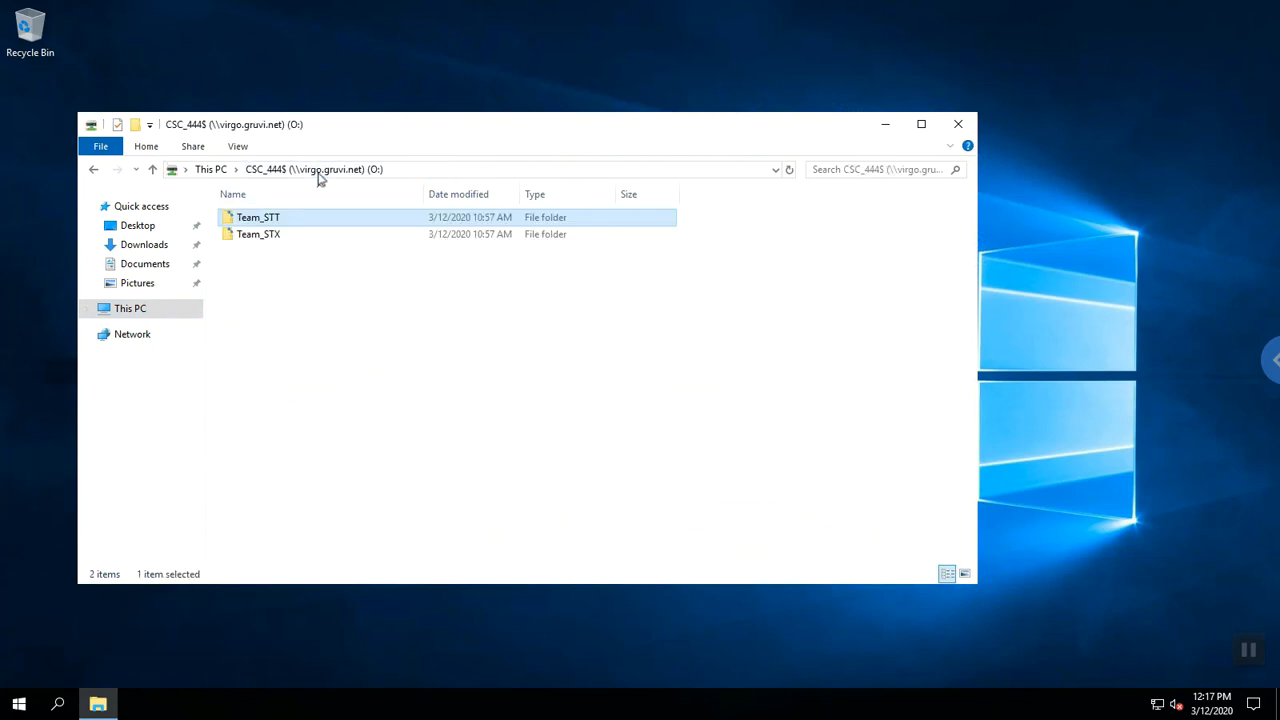
double_click(293, 234)
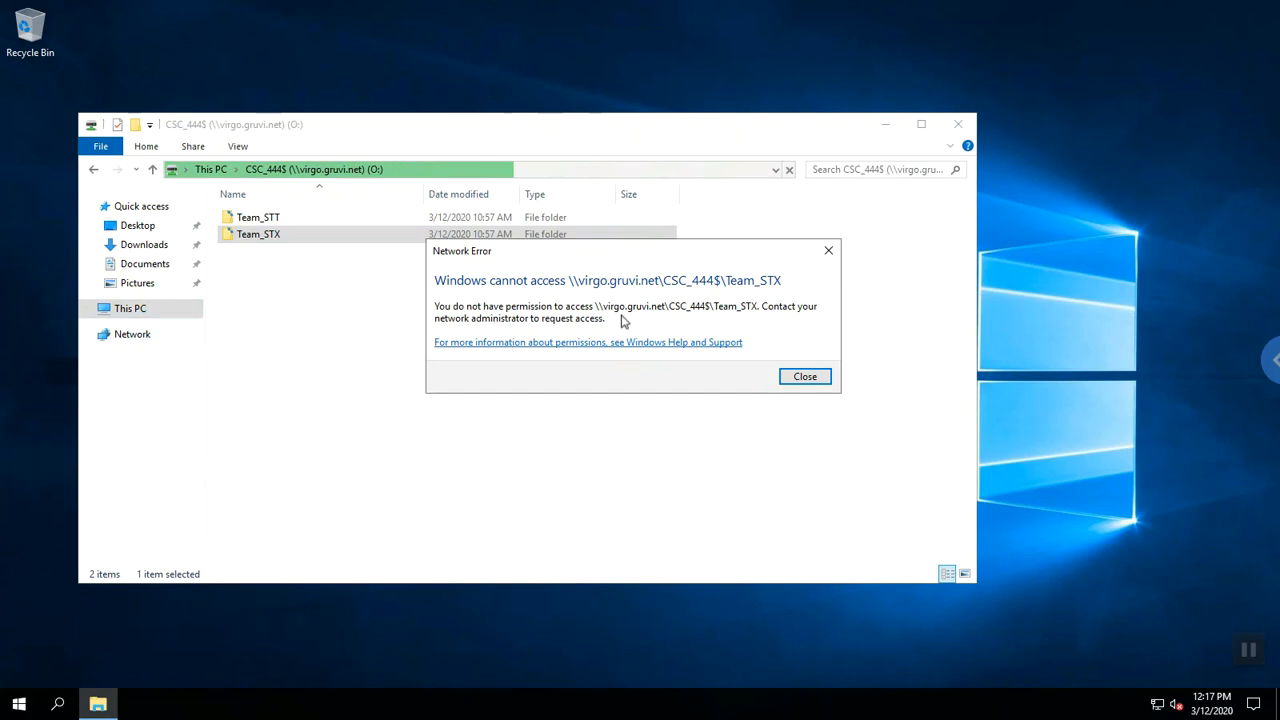
left_click(805, 377)
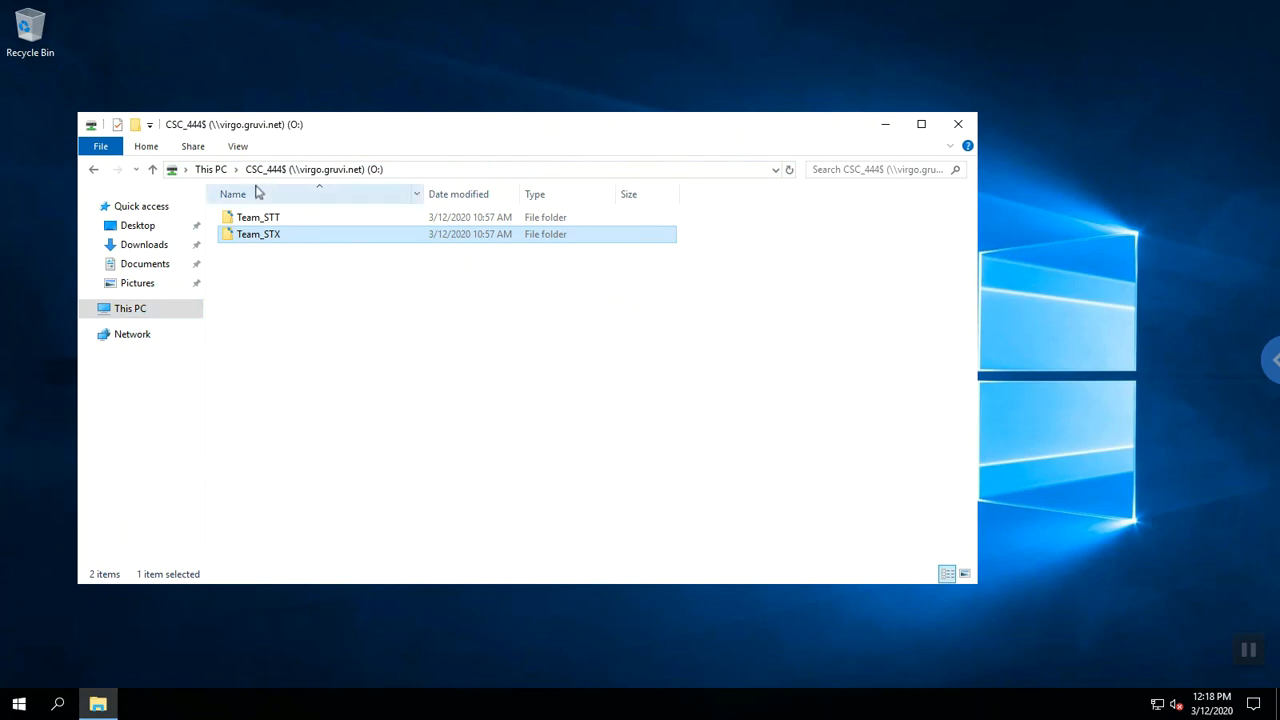
Open Test.txt on the student4$ (H:) drive in Notepad.
left_click(211, 169)
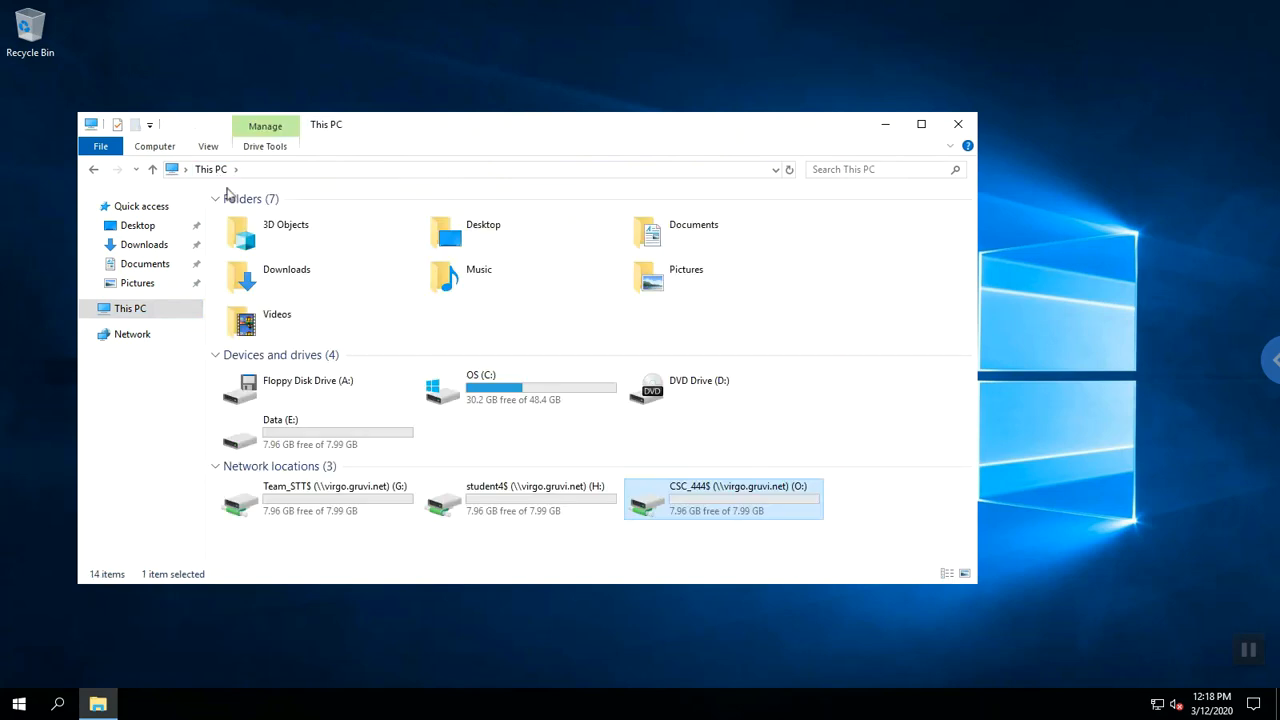
double_click(472, 509)
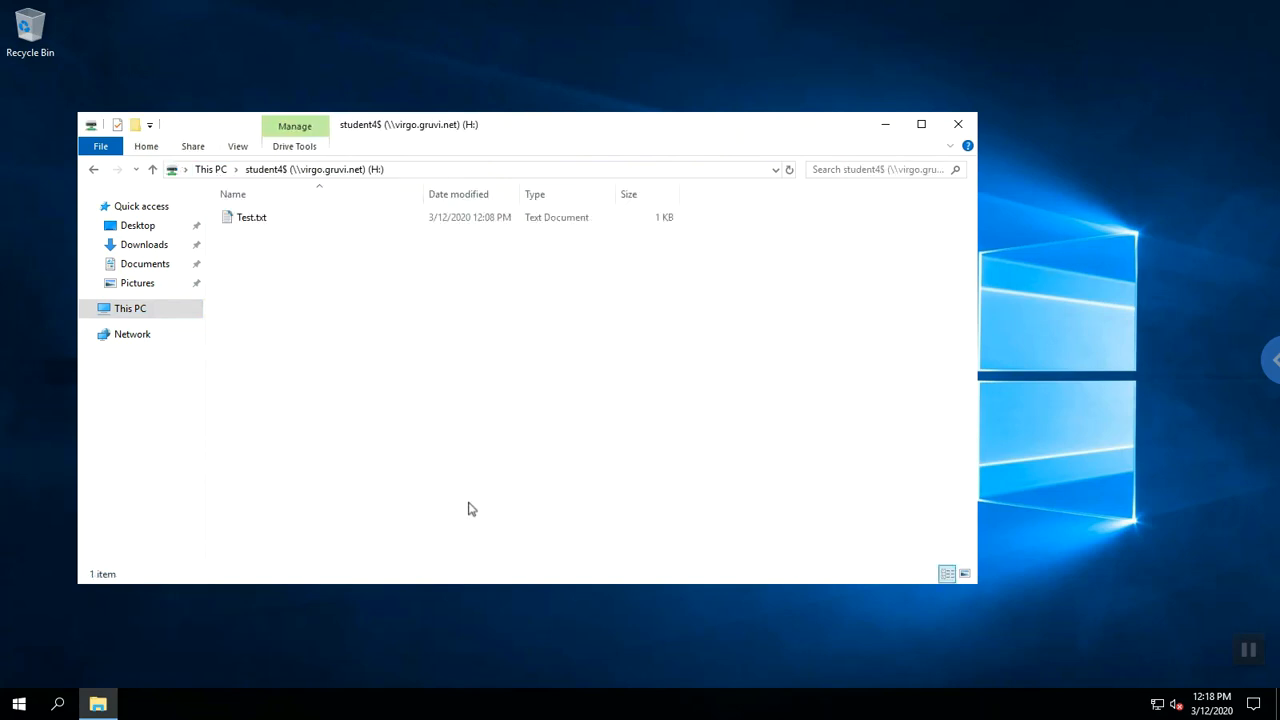
left_click(280, 226)
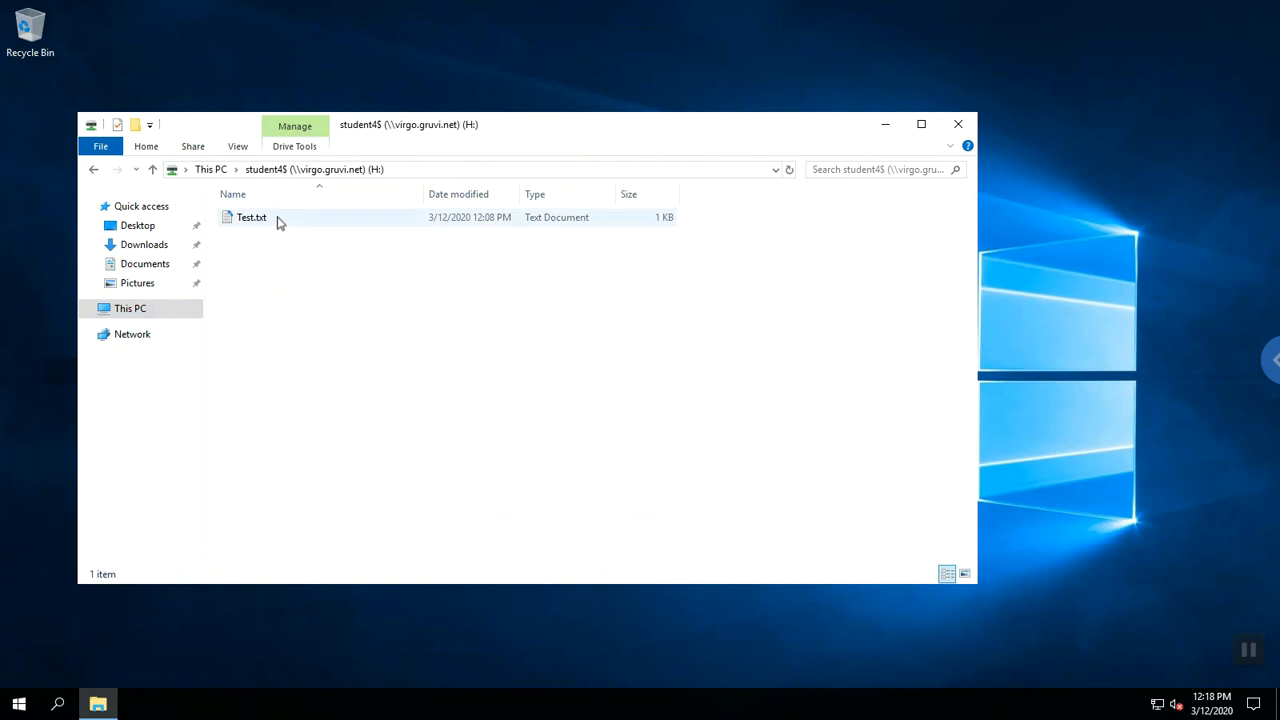
double_click(279, 220)
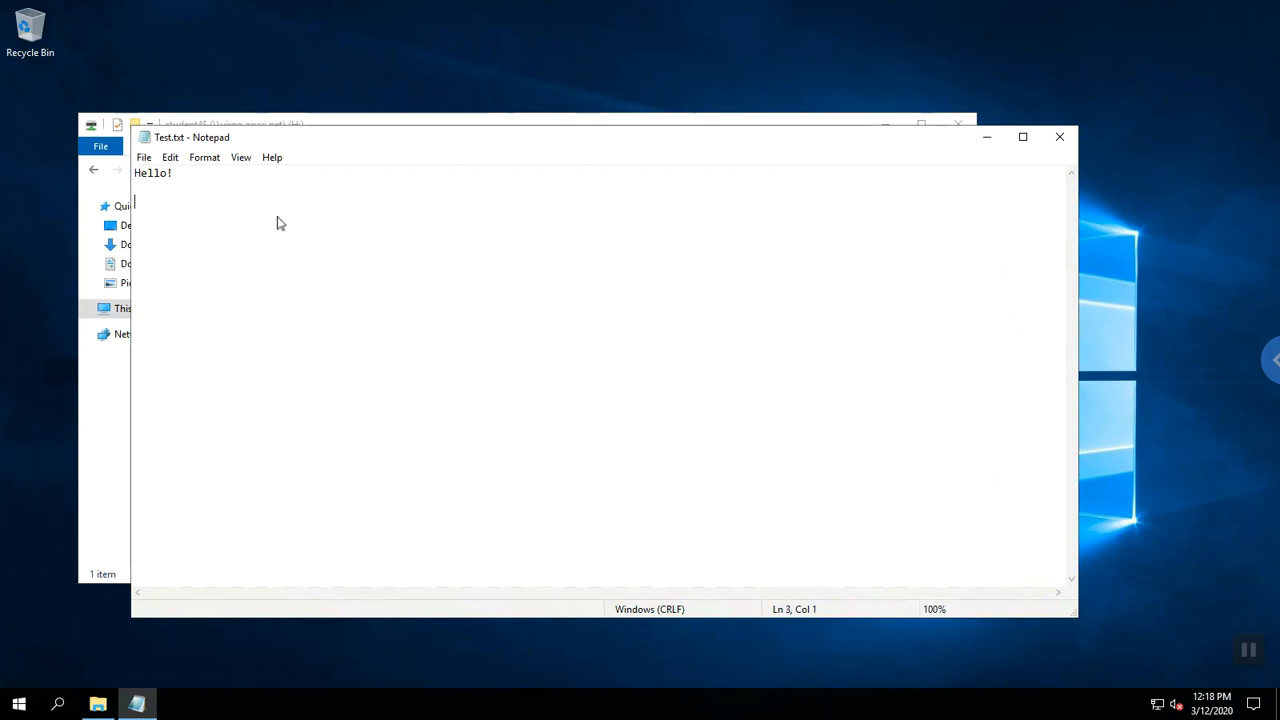
Add the line 'Yes - It works!!' to Test.txt and close it with the change saved.
type("Yes - It workd")
key("BackSpace")
type("s!!")
left_click(1064, 134)
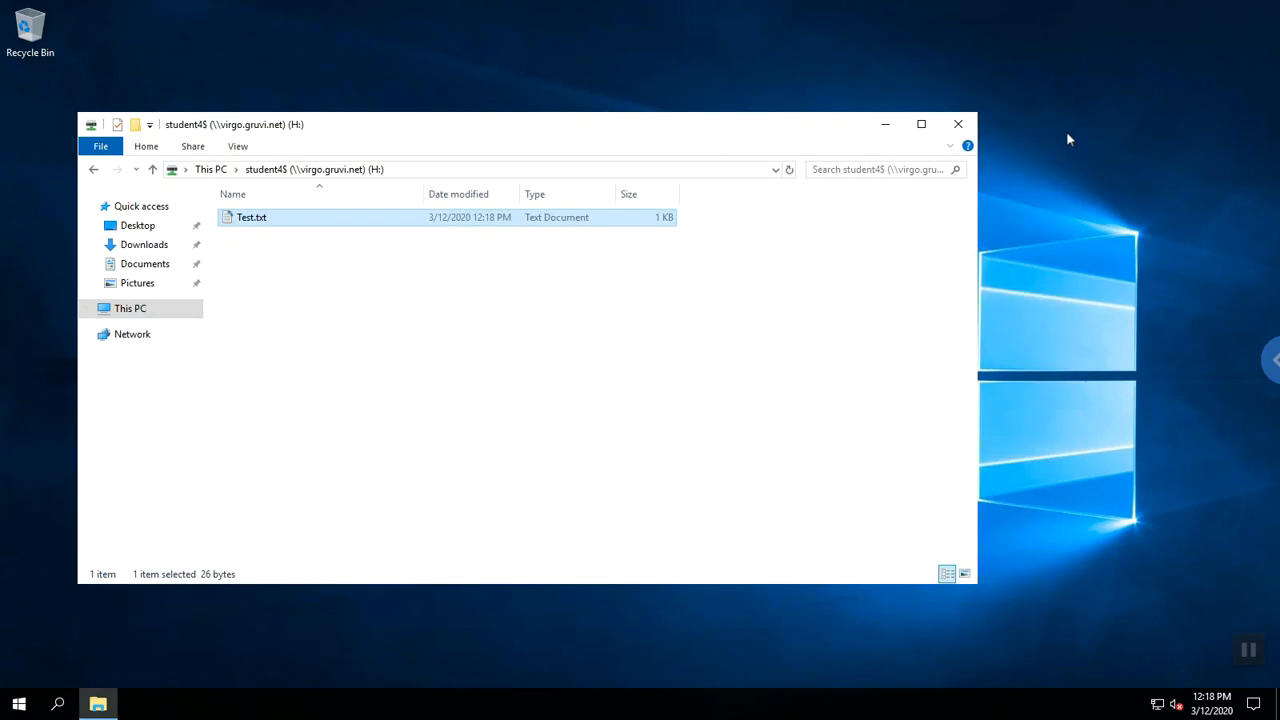
Reopen Test.txt to confirm the new line was saved, then return to the student4$ (H:) drive.
left_click(575, 270)
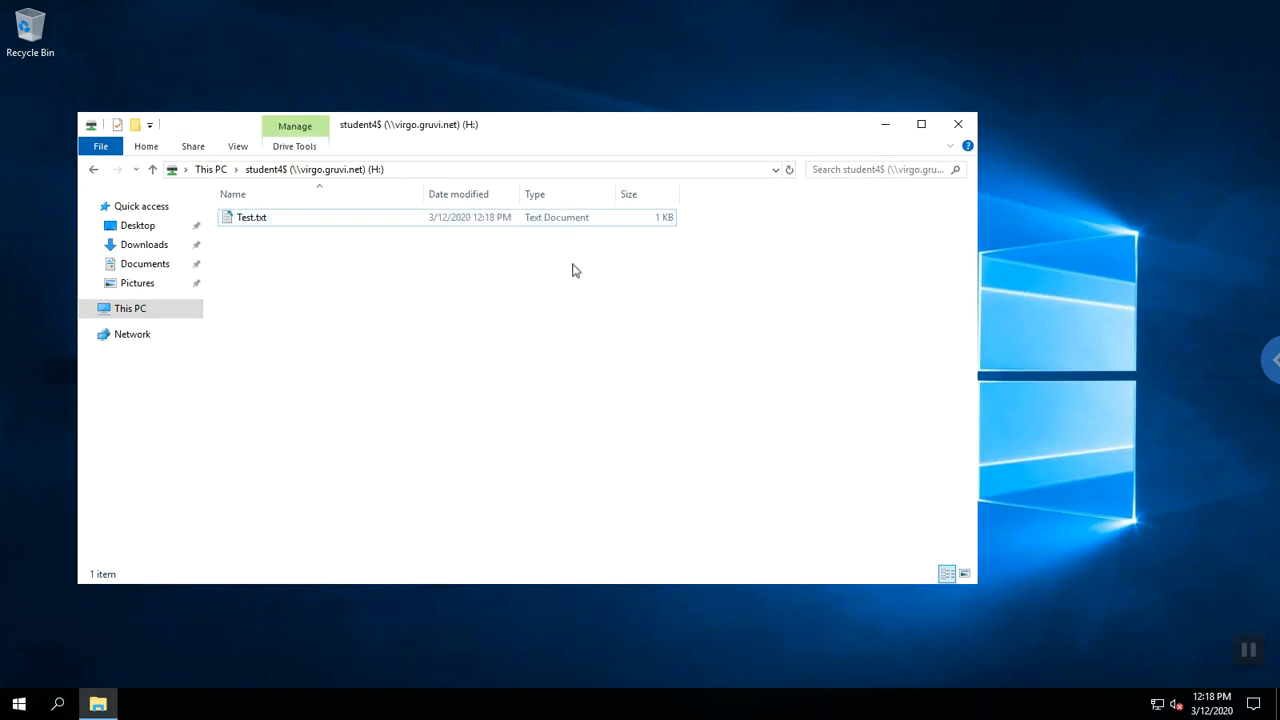
double_click(255, 217)
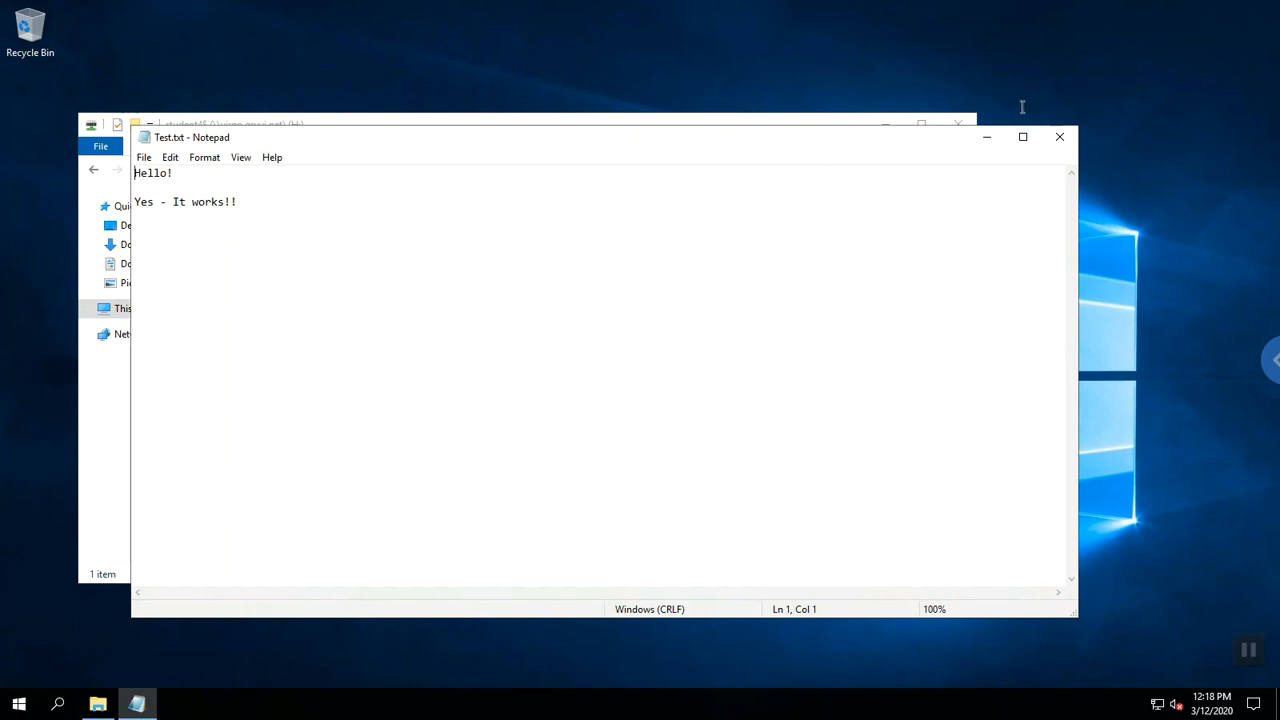
left_click(1053, 142)
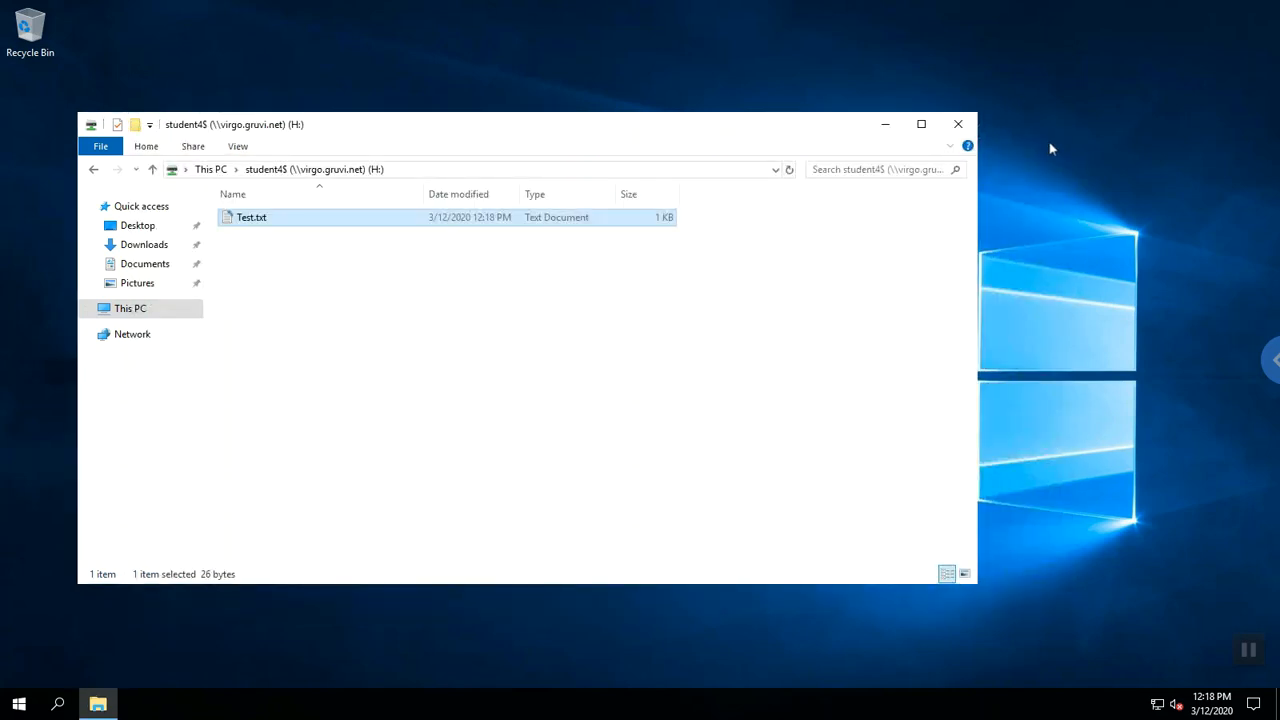
left_click(211, 172)
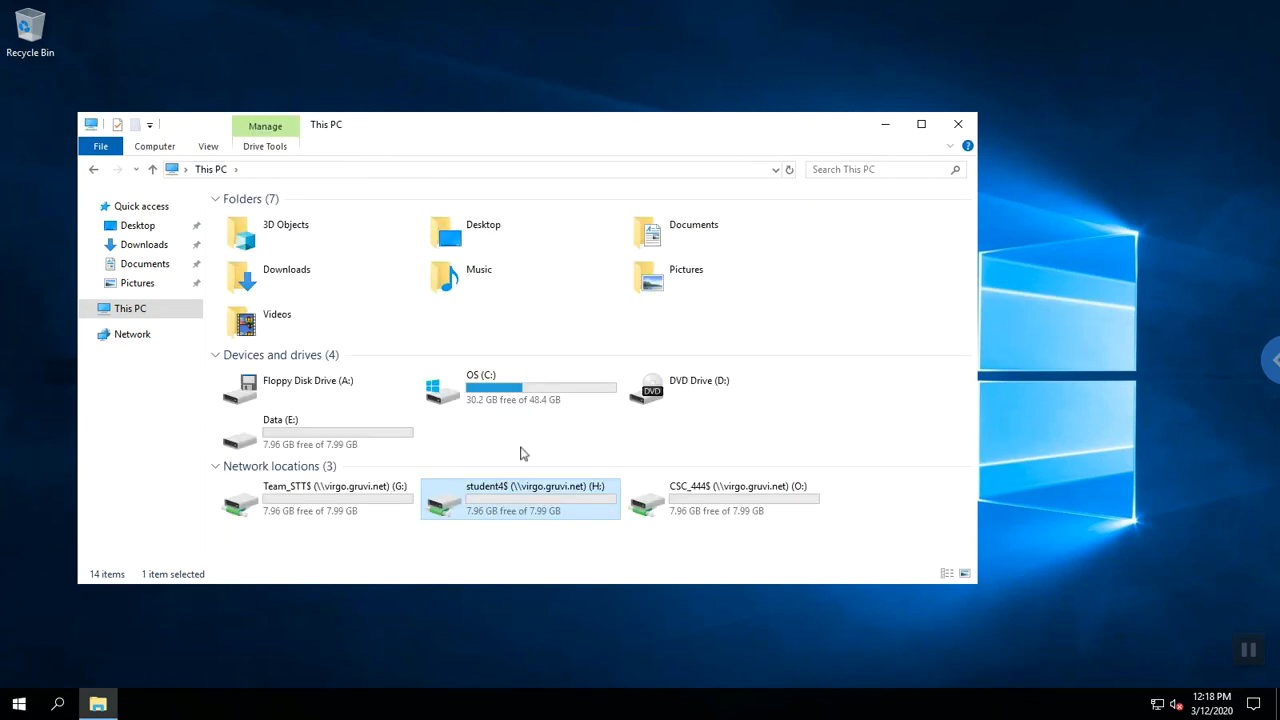
double_click(519, 494)
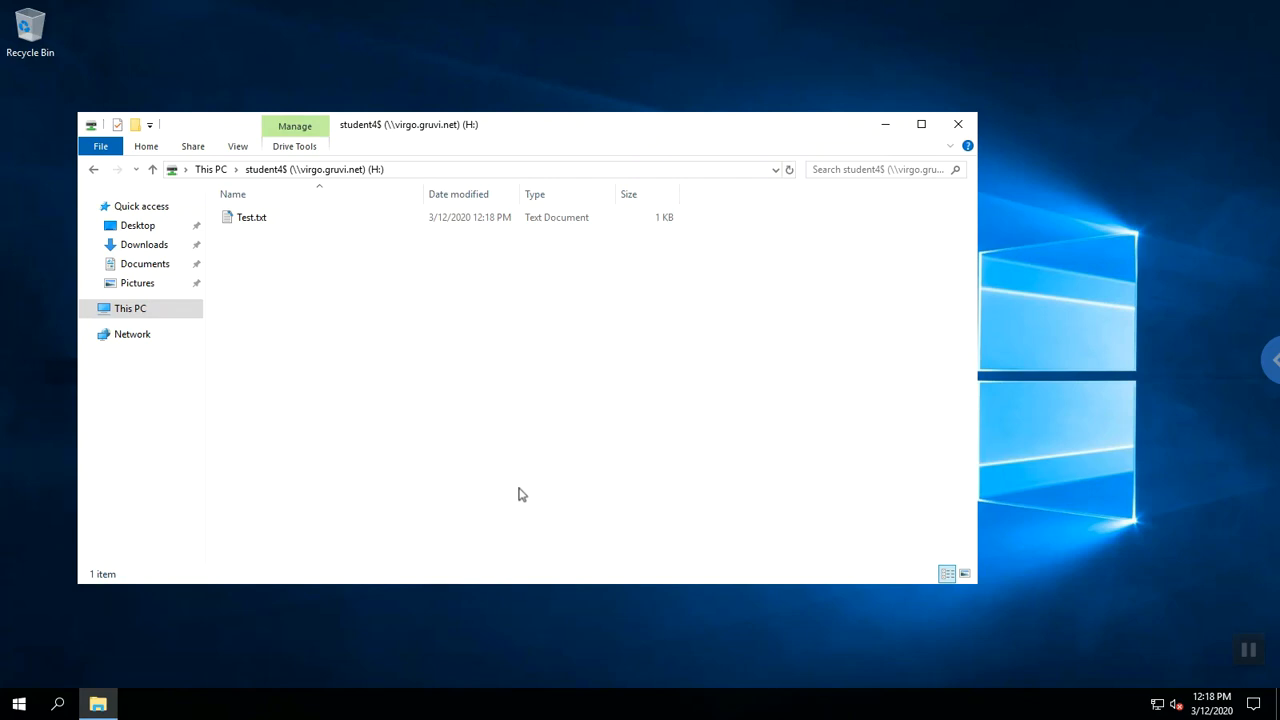
Open the Team_STT$ (G:) drive, look into student5, then enter the student4 folder.
left_click(186, 170)
left_click(210, 170)
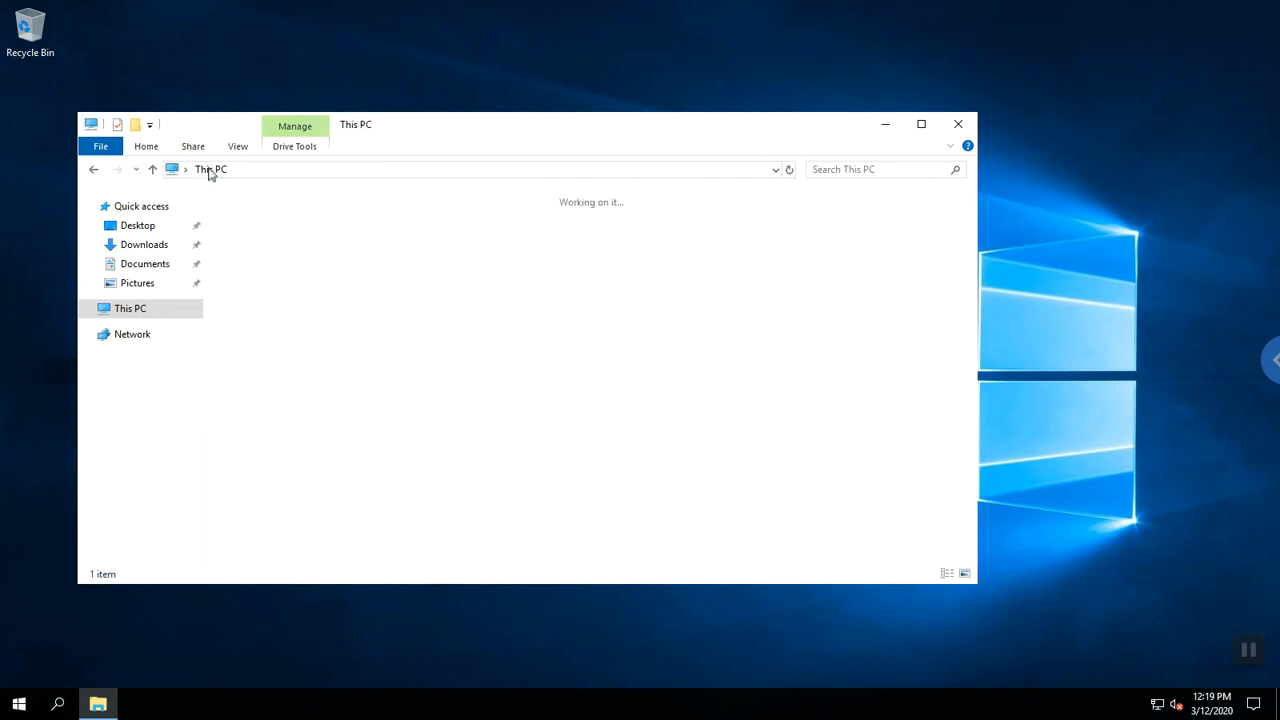
double_click(330, 514)
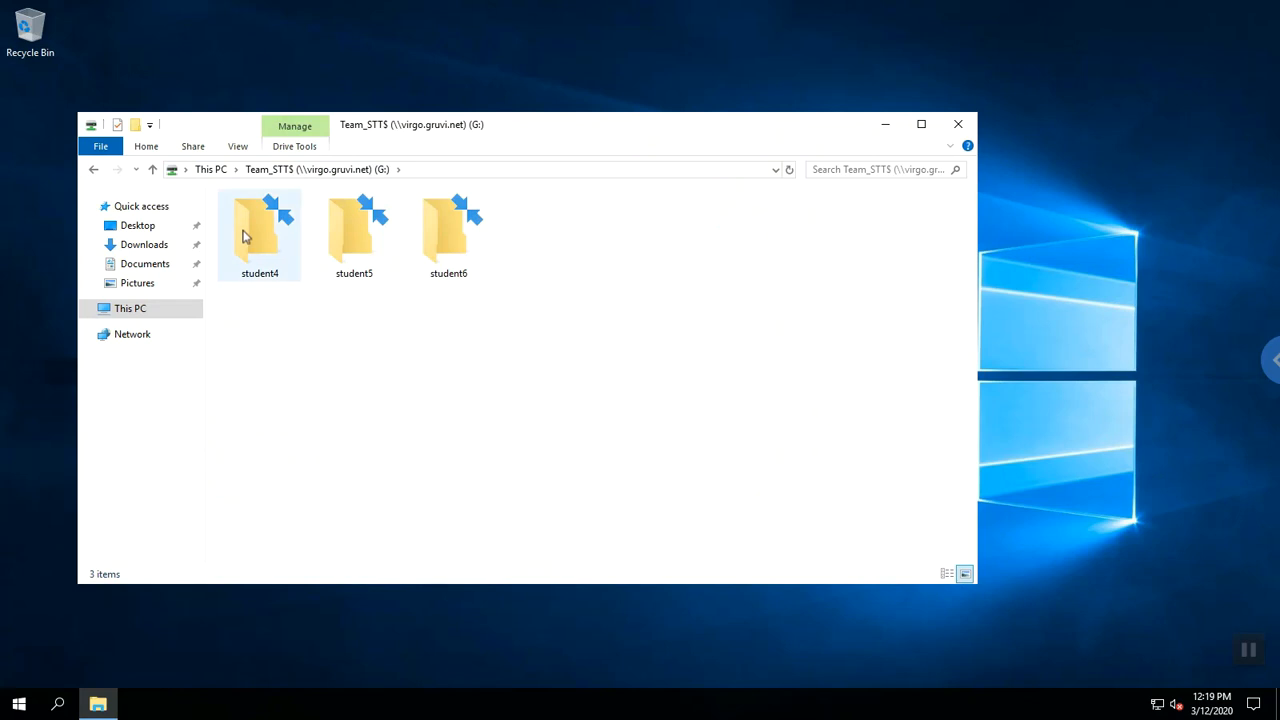
mouse_move(243, 235)
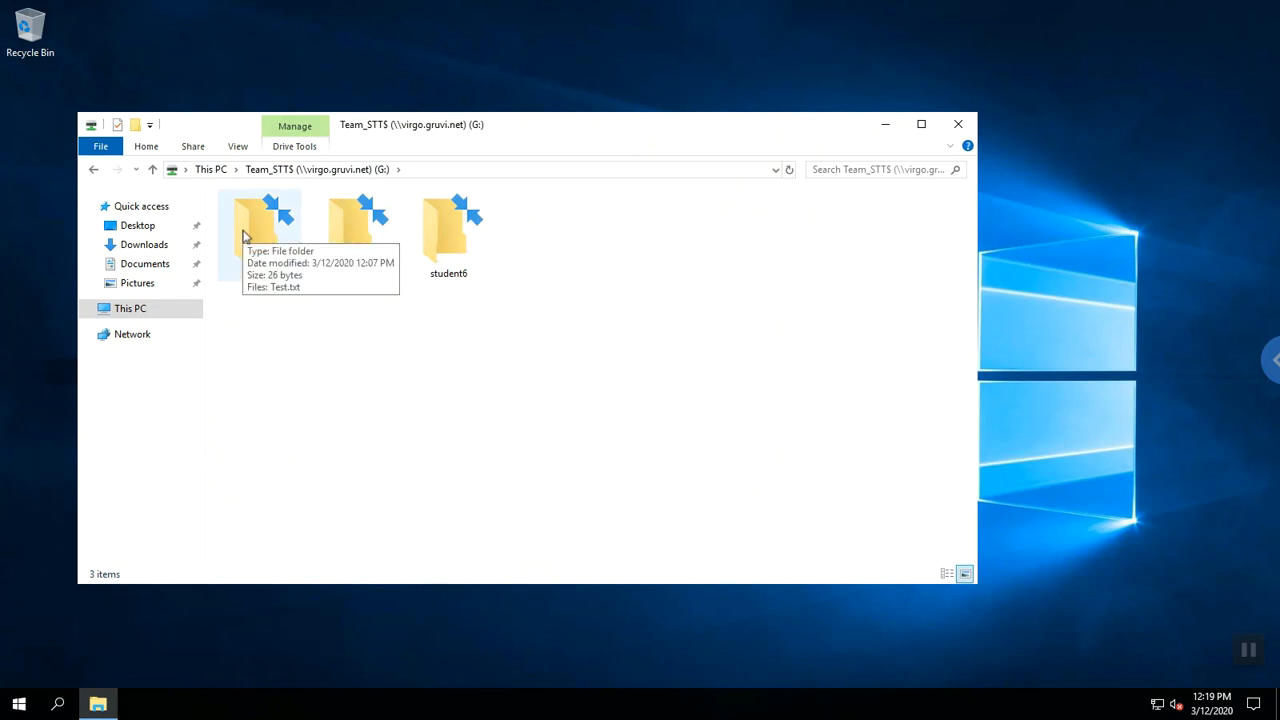
double_click(349, 232)
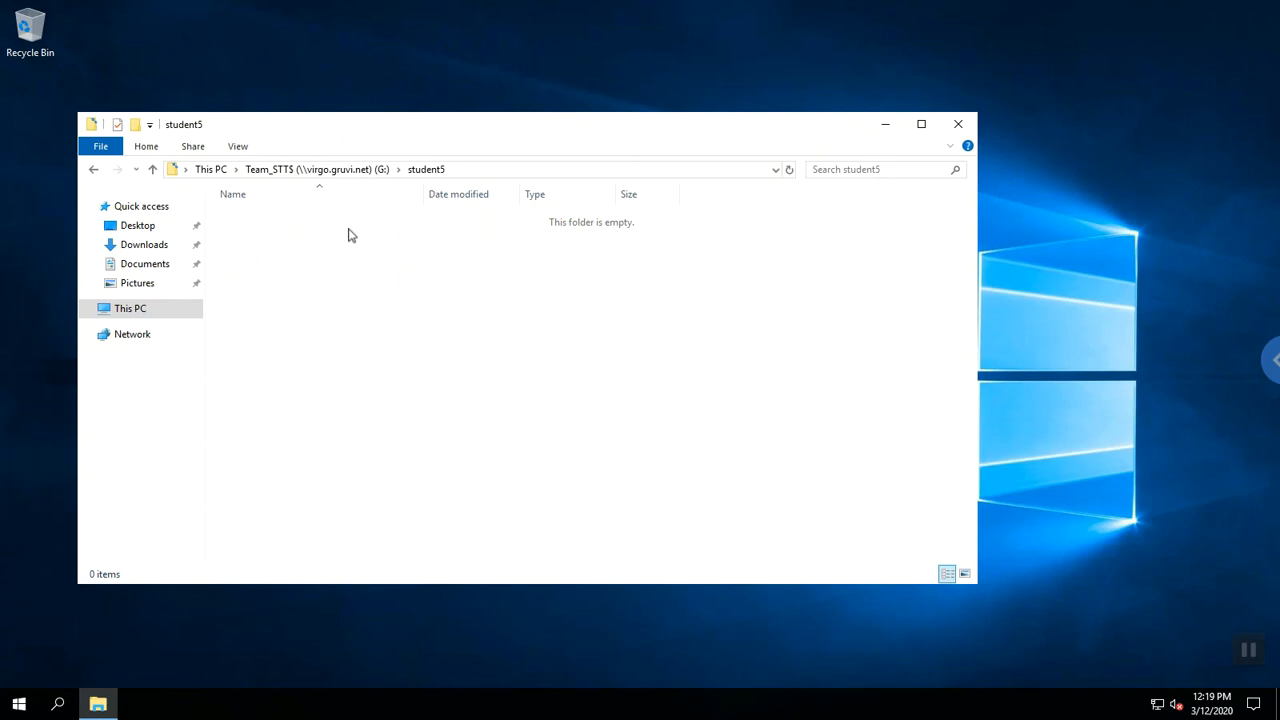
left_click(338, 169)
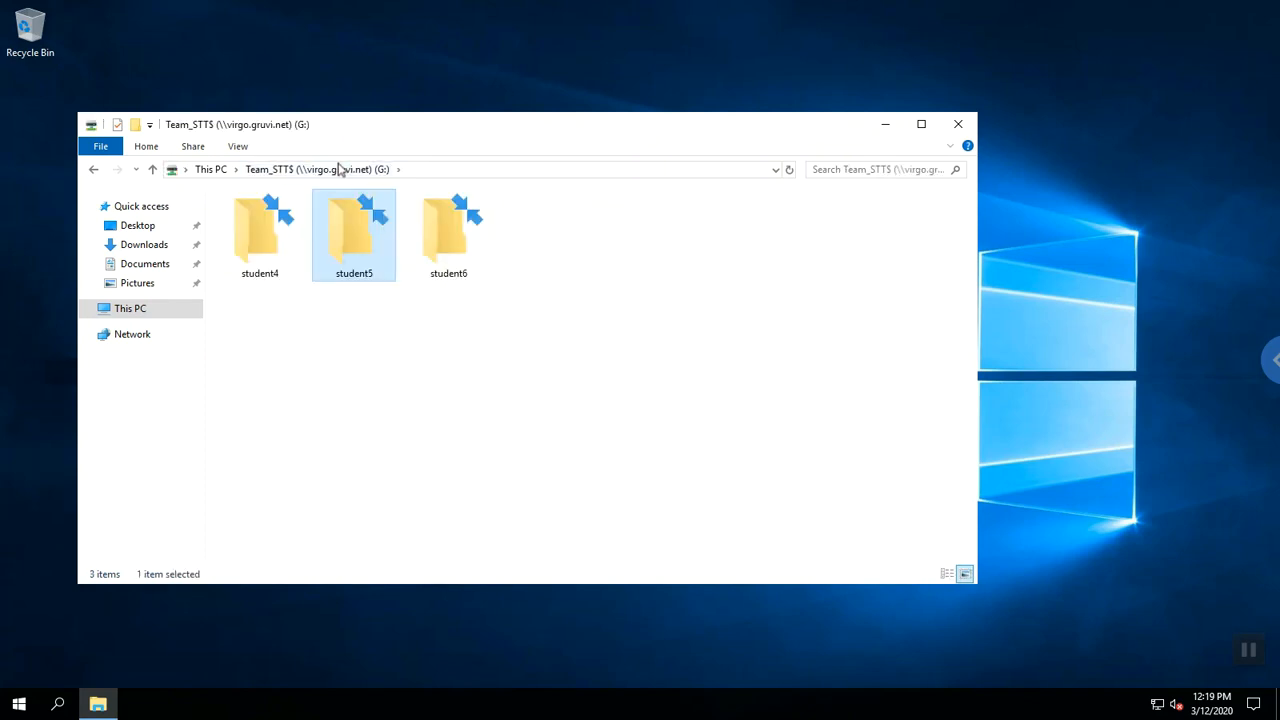
double_click(268, 225)
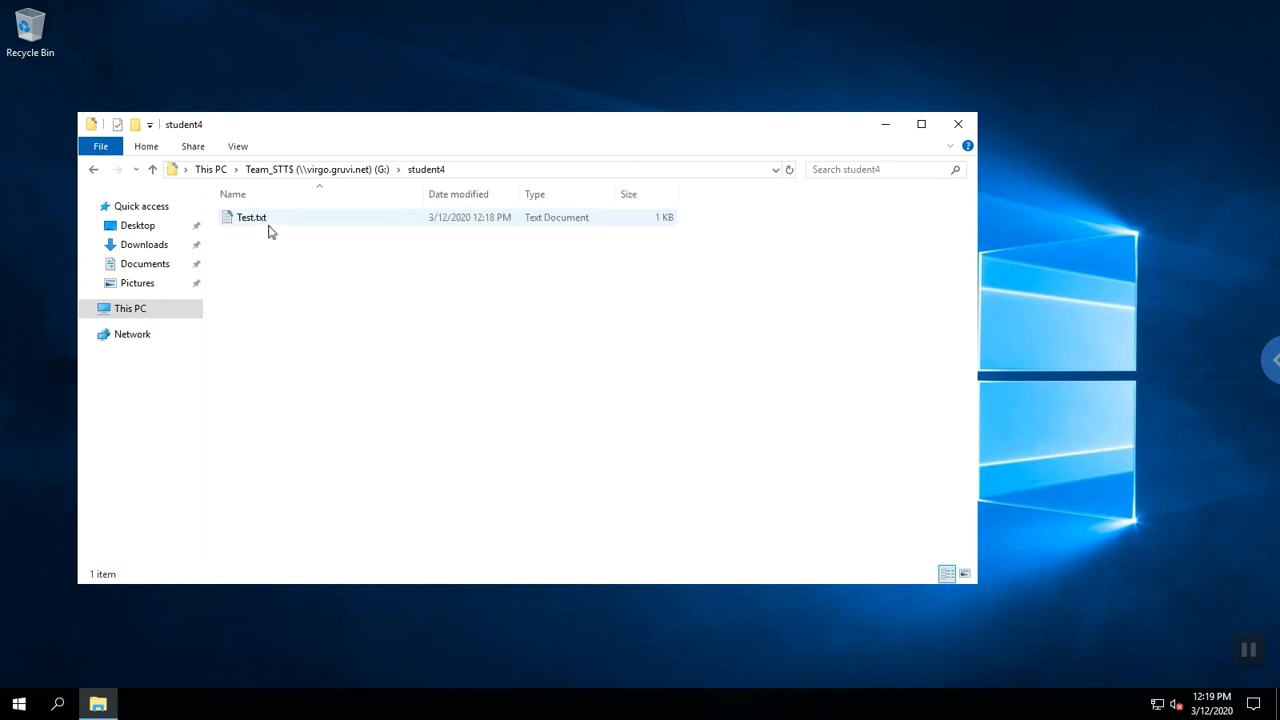
Create a new folder named Code inside student4.
right_click(269, 261)
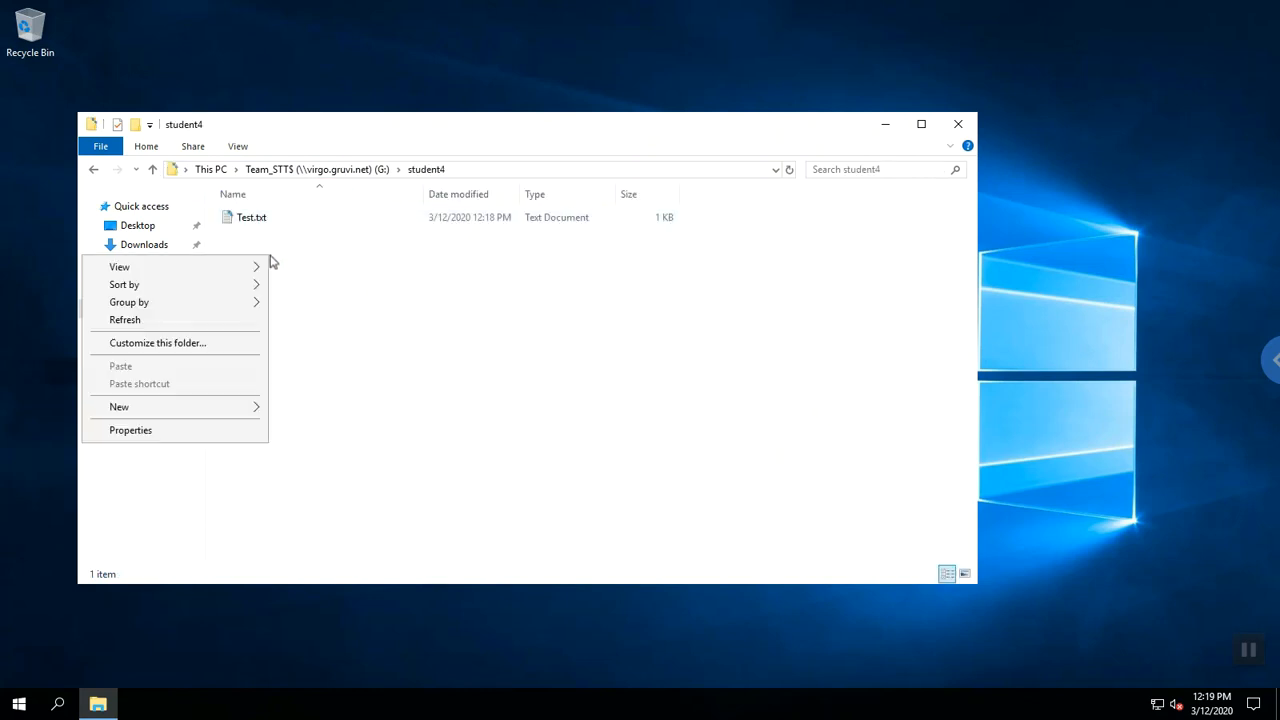
mouse_move(243, 416)
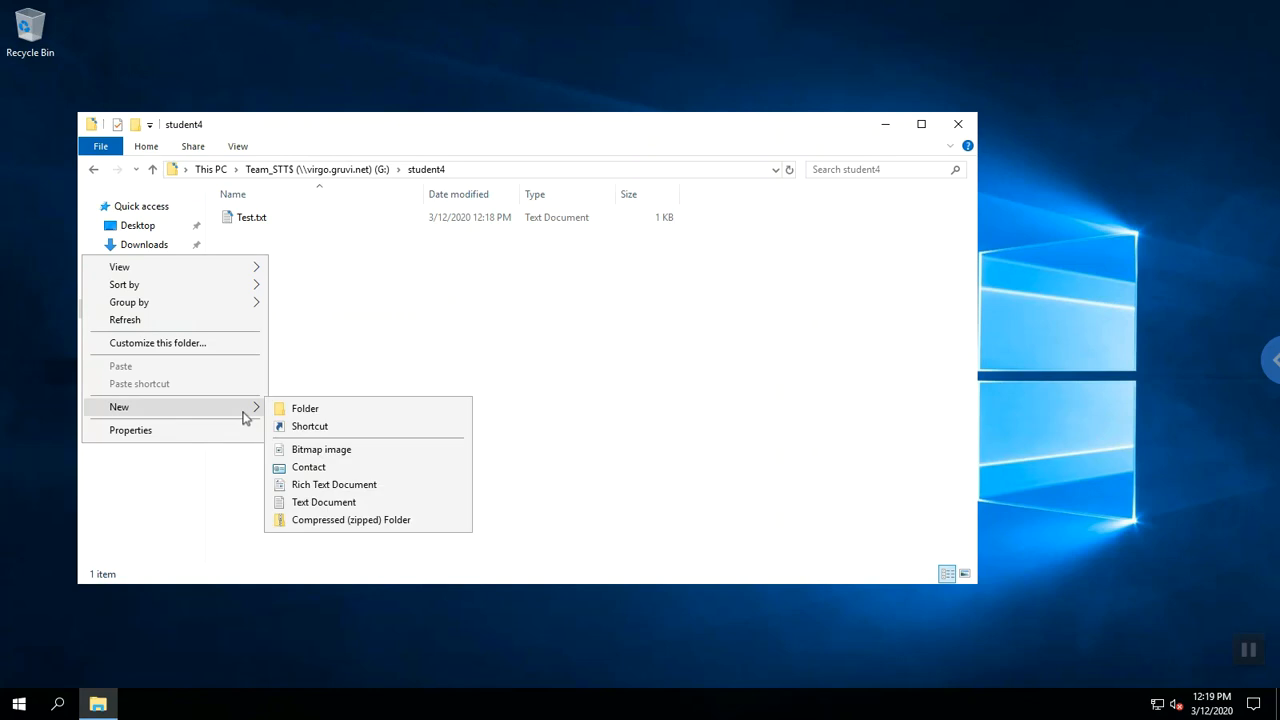
left_click(296, 410)
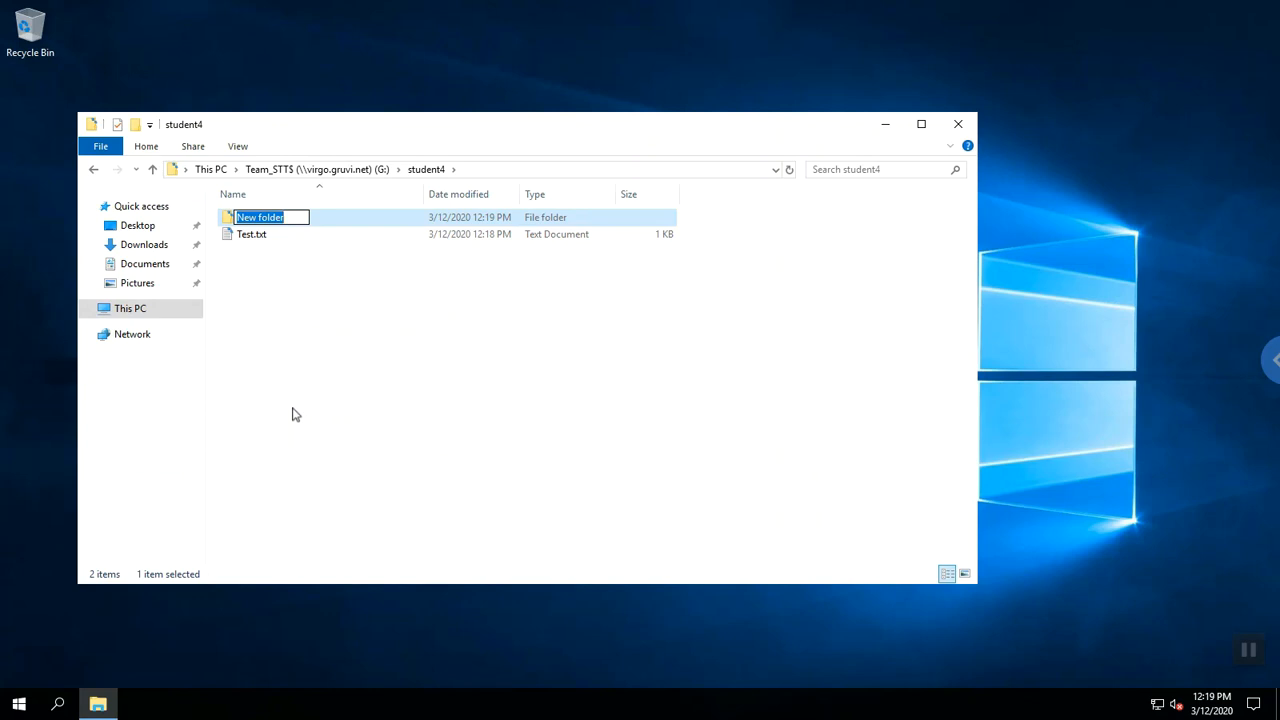
type("Co")
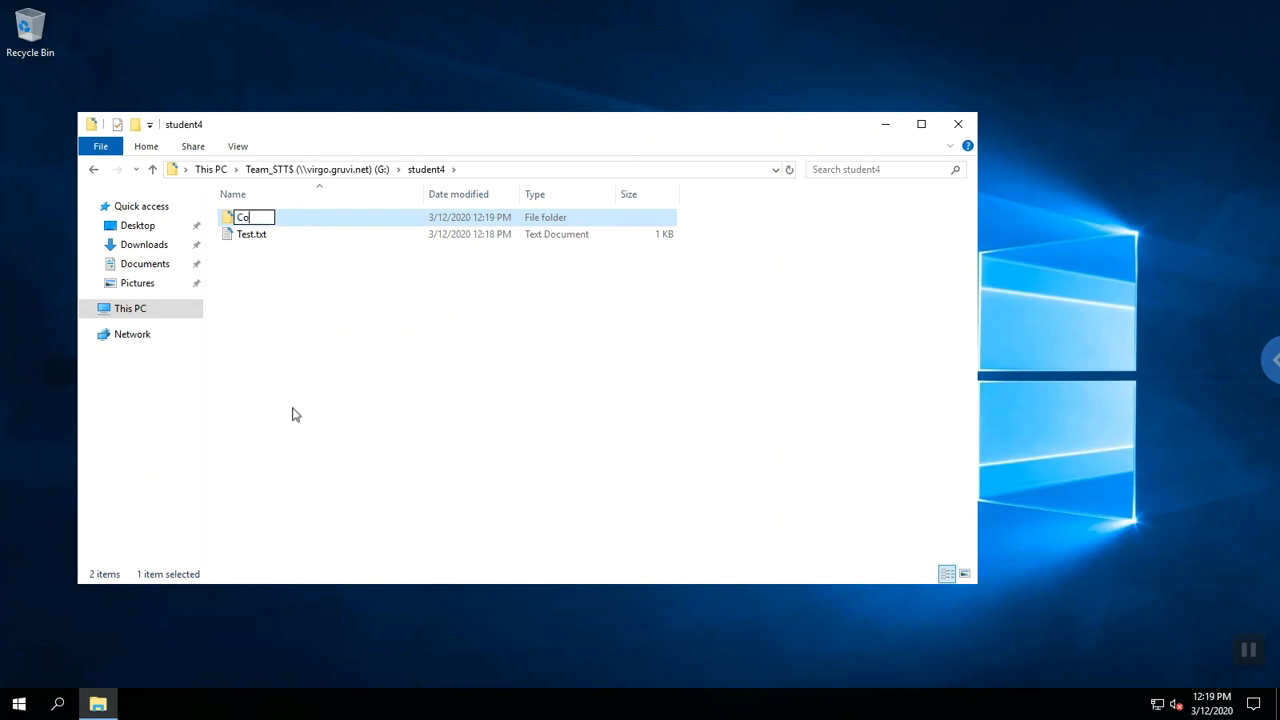
type("de")
key("Return")
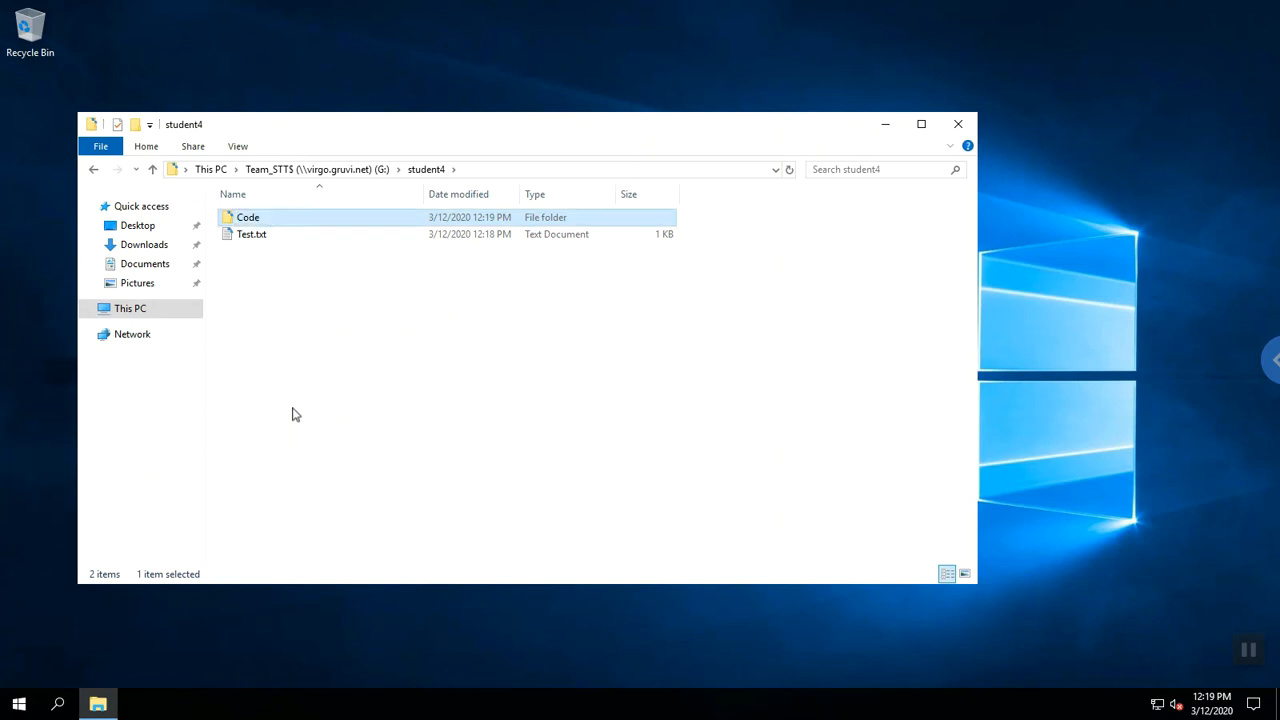
Try creating a new folder in student5 to confirm access is denied.
left_click(335, 172)
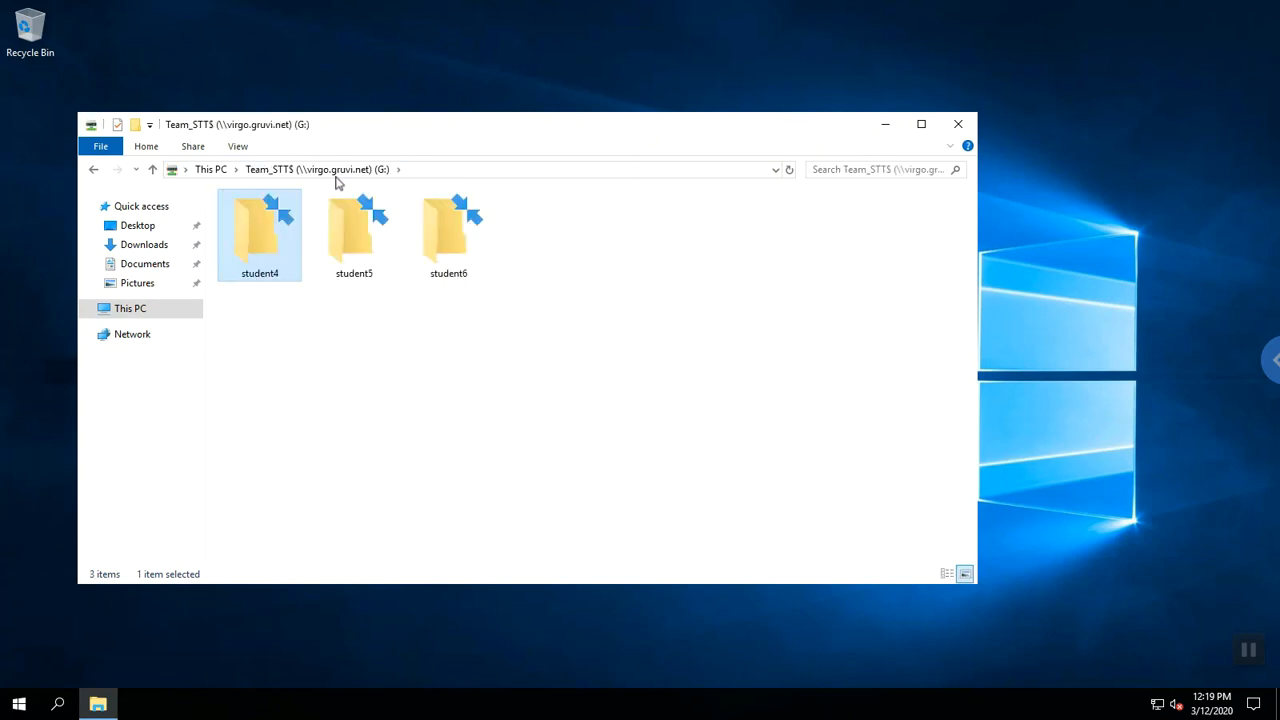
double_click(359, 248)
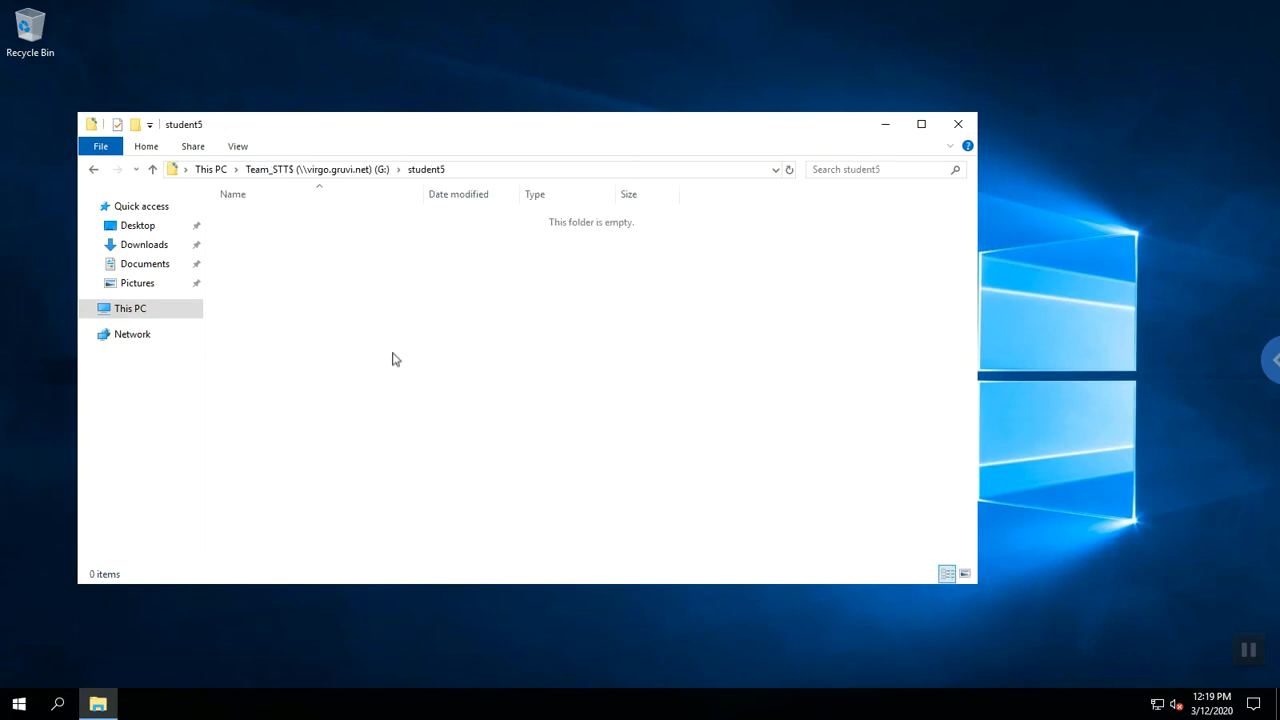
right_click(373, 321)
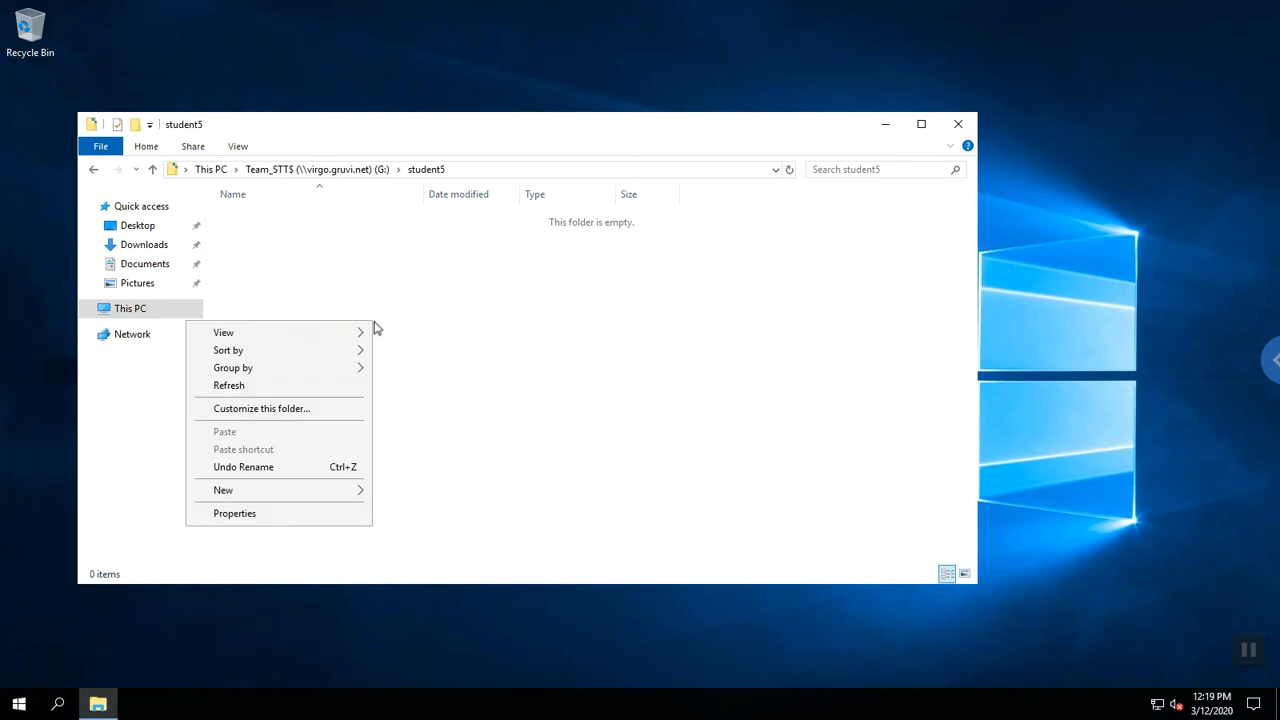
mouse_move(313, 493)
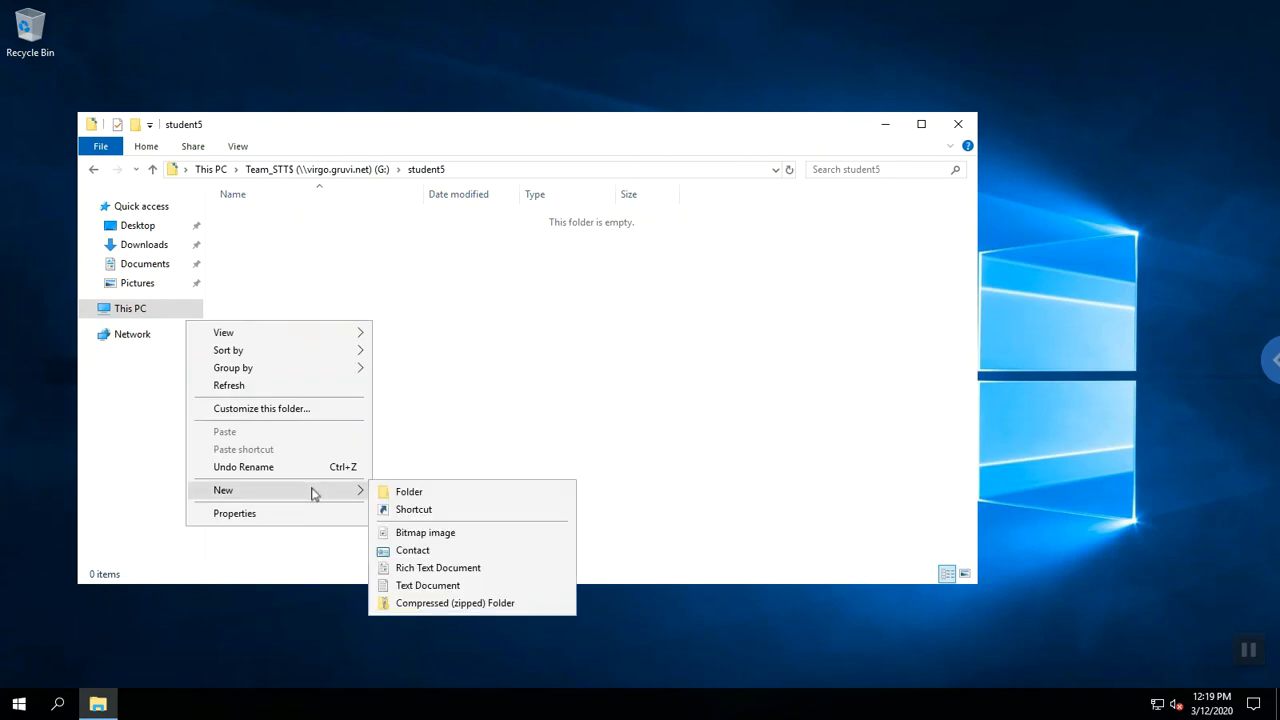
left_click(400, 494)
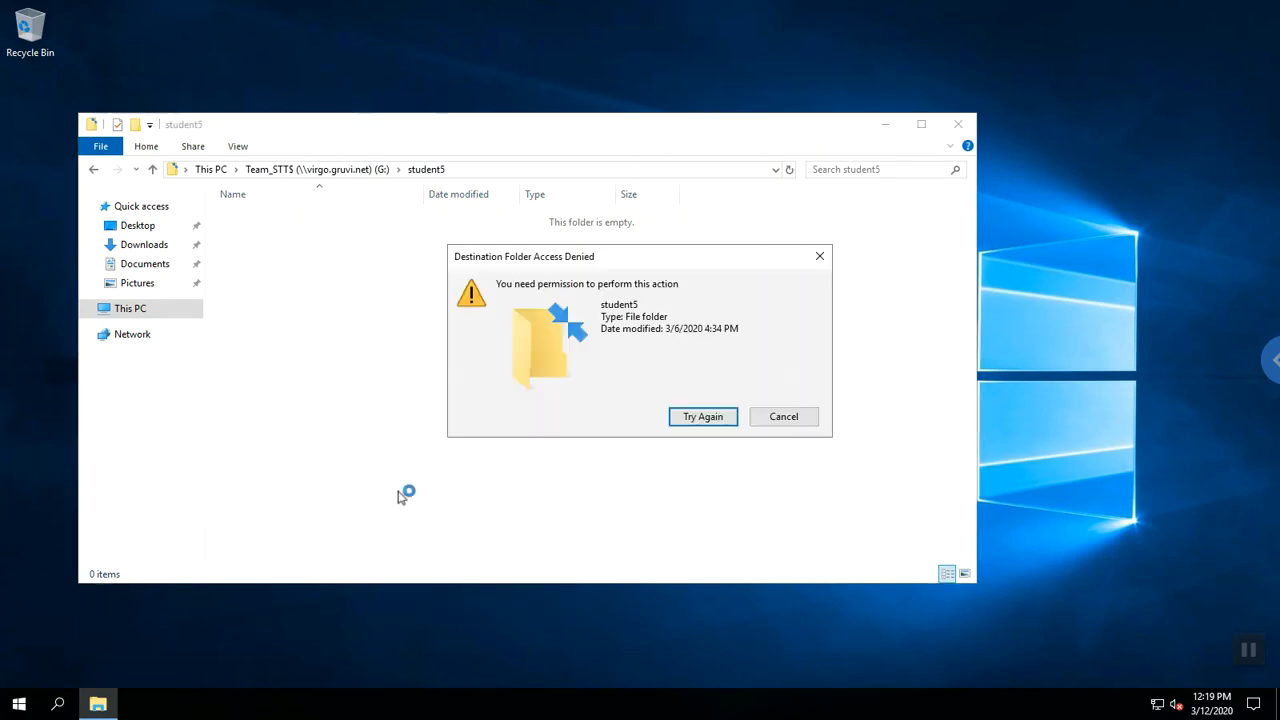